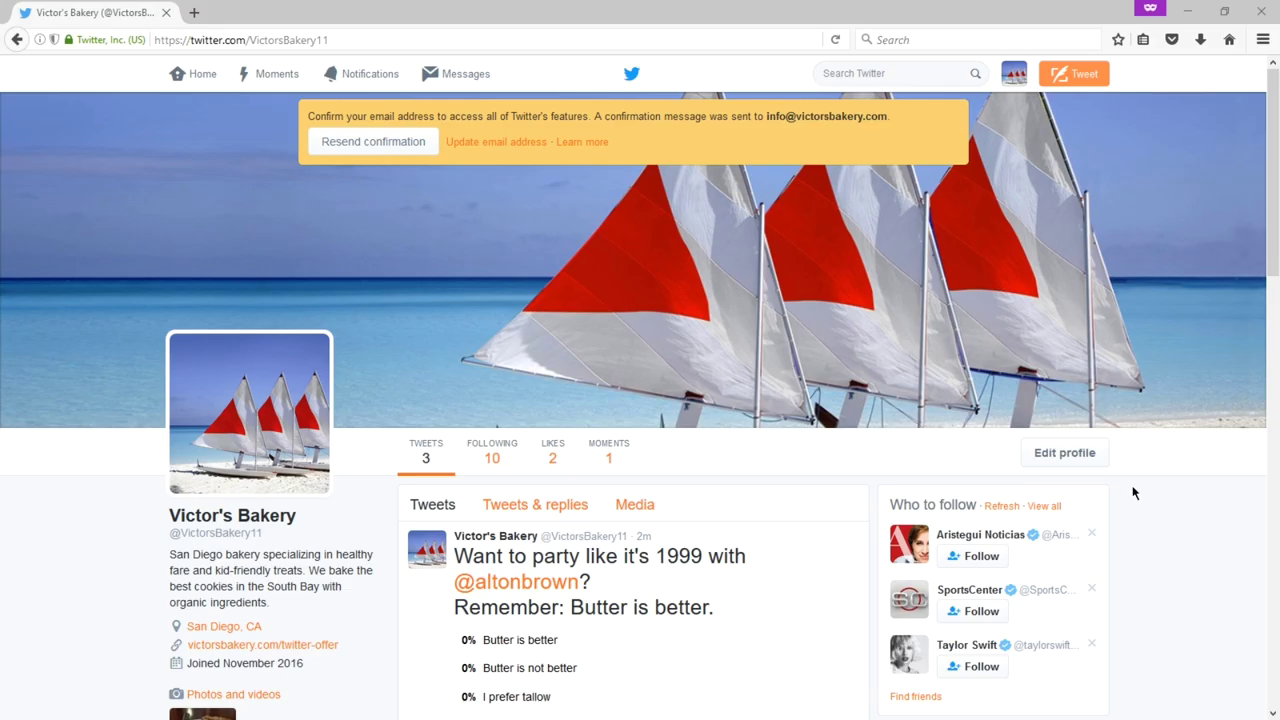
Go back to the Victor's Bakery home timeline.
scroll(1133, 492, down, 7)
scroll(1133, 492, down, 5)
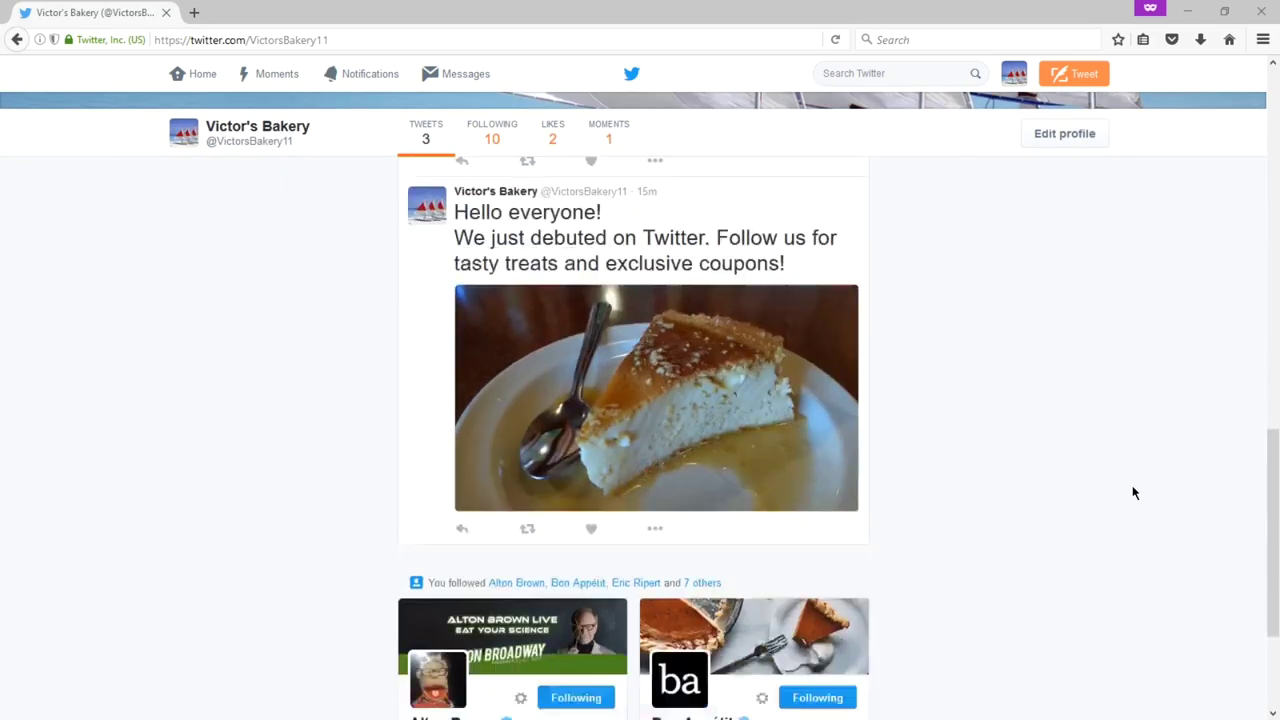
scroll(1133, 492, up, 7)
scroll(1133, 492, up, 4)
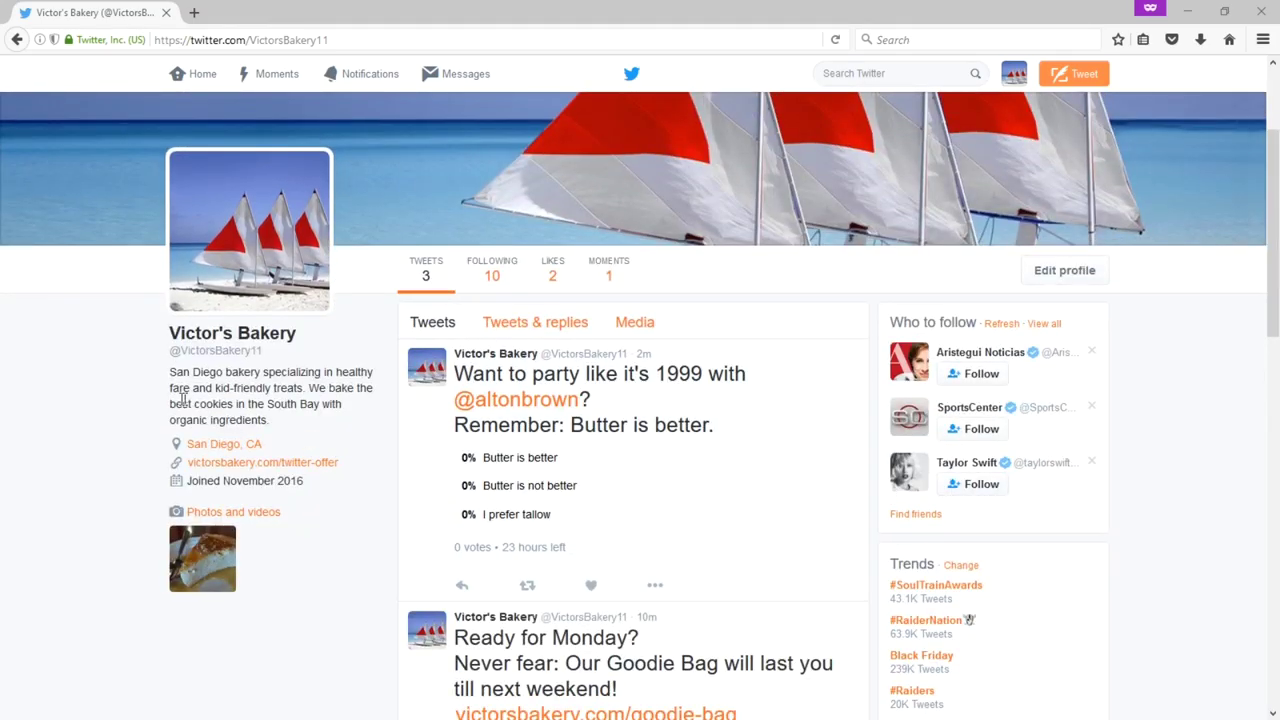
scroll(337, 410, up, 2)
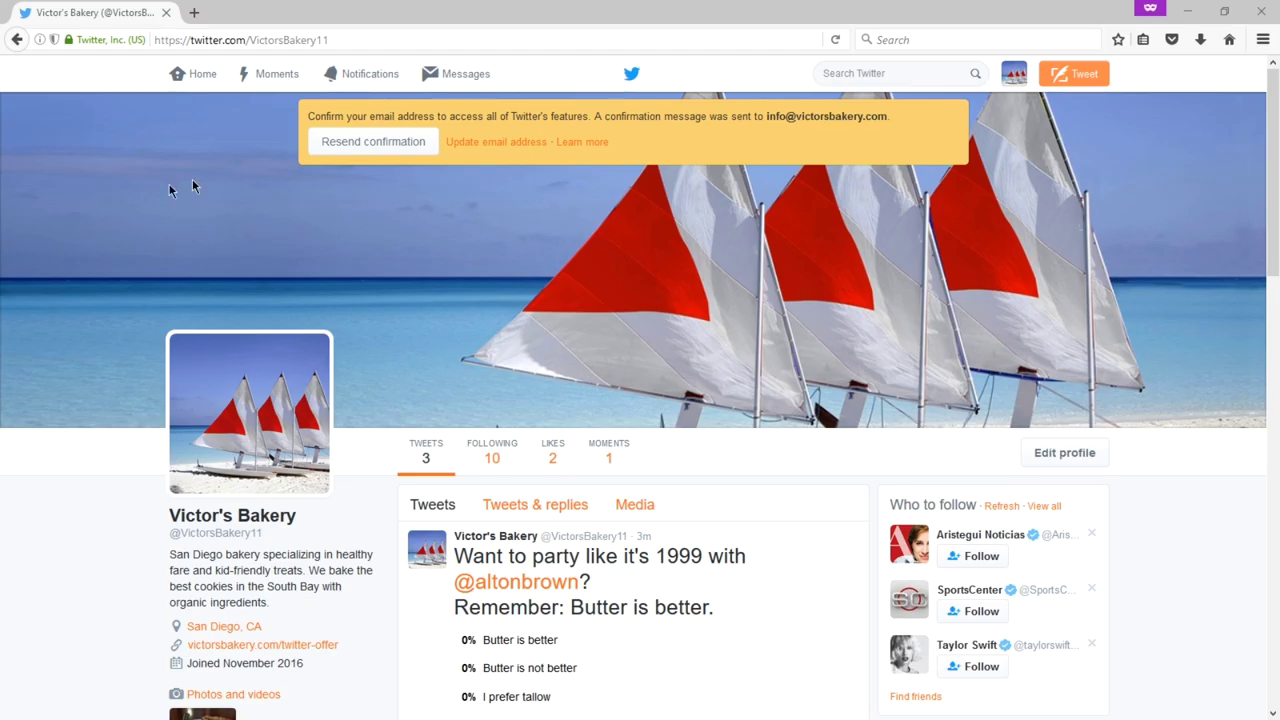
click(187, 88)
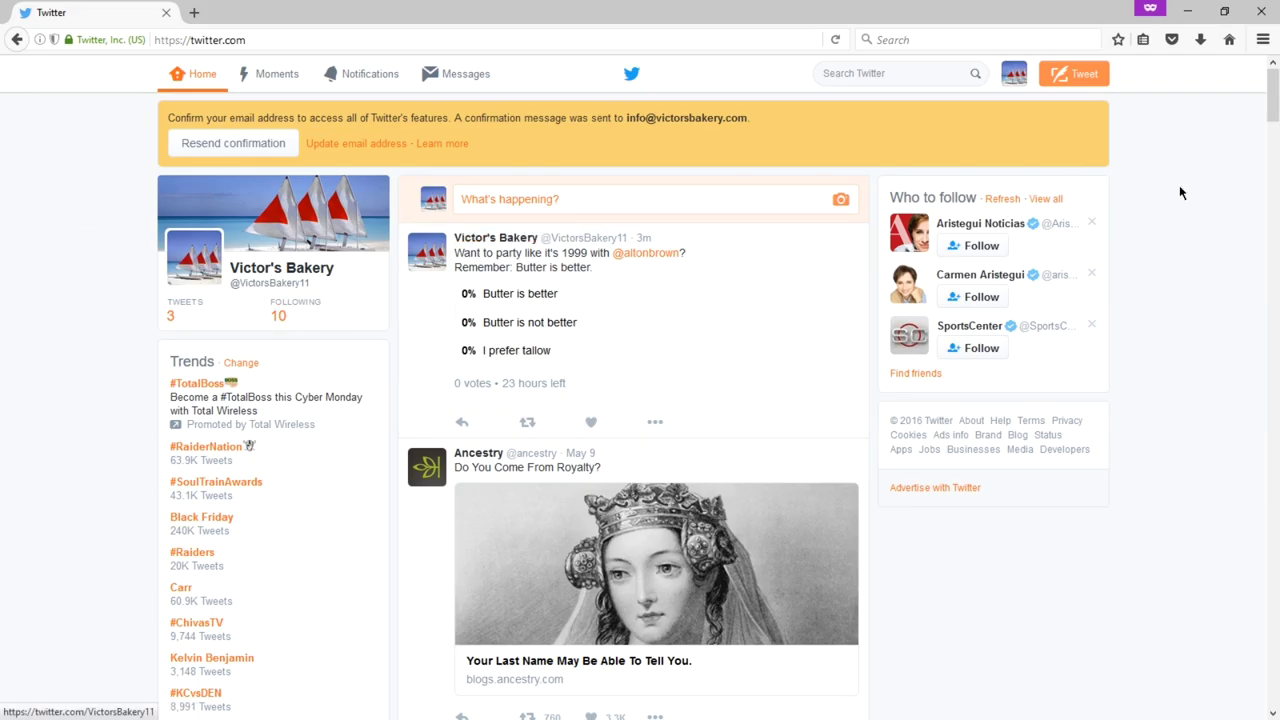
Refresh the Who to follow suggestions repeatedly until they list ESPN, Kanye West and Cinépolis.
click(1001, 200)
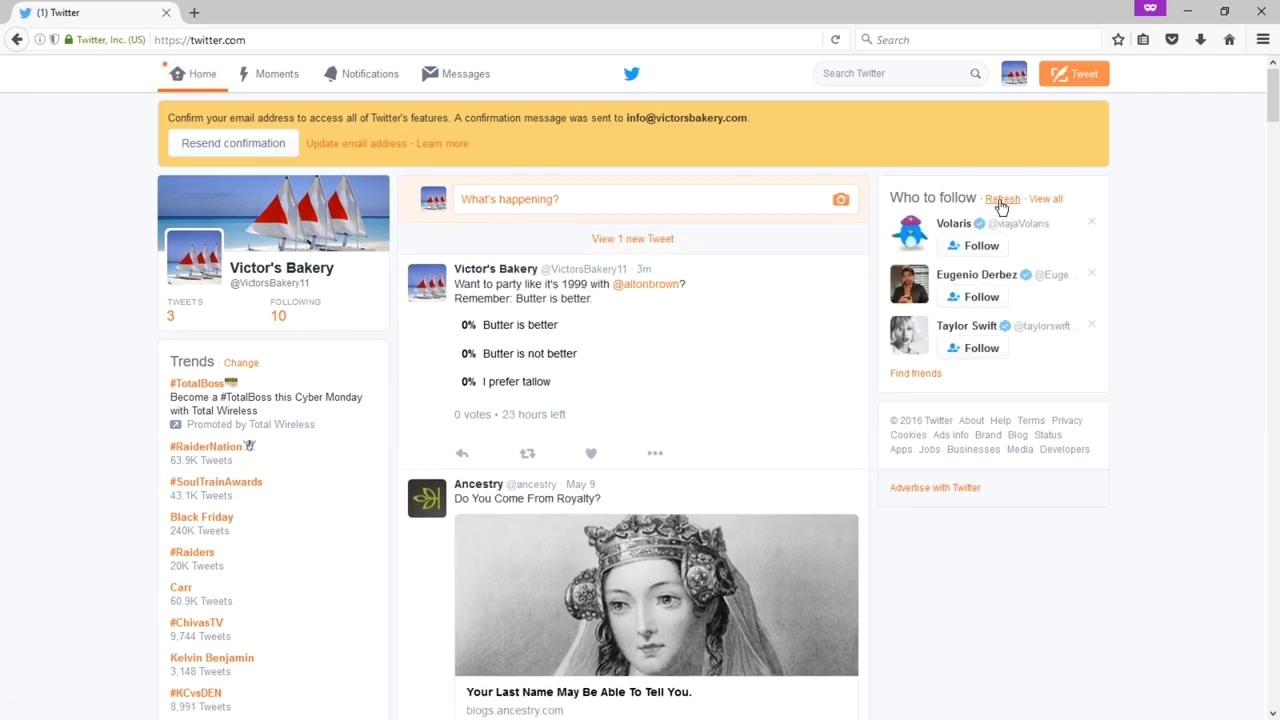
click(1001, 204)
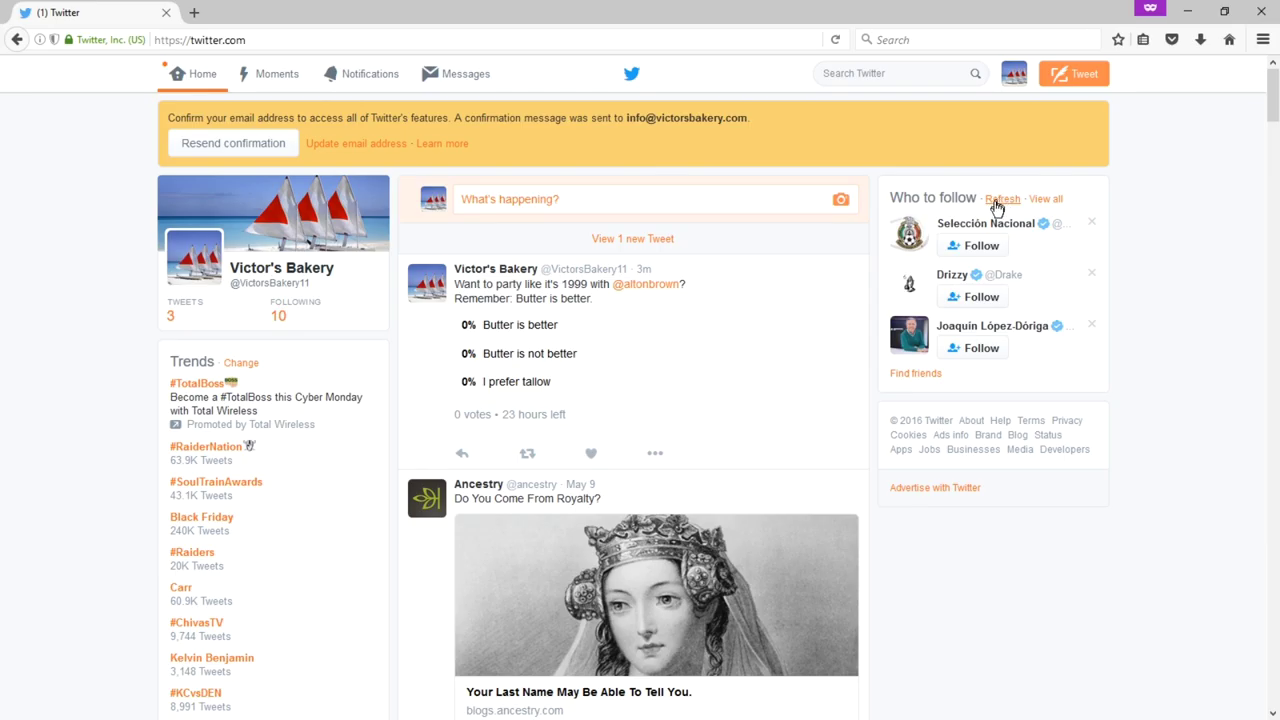
click(1001, 200)
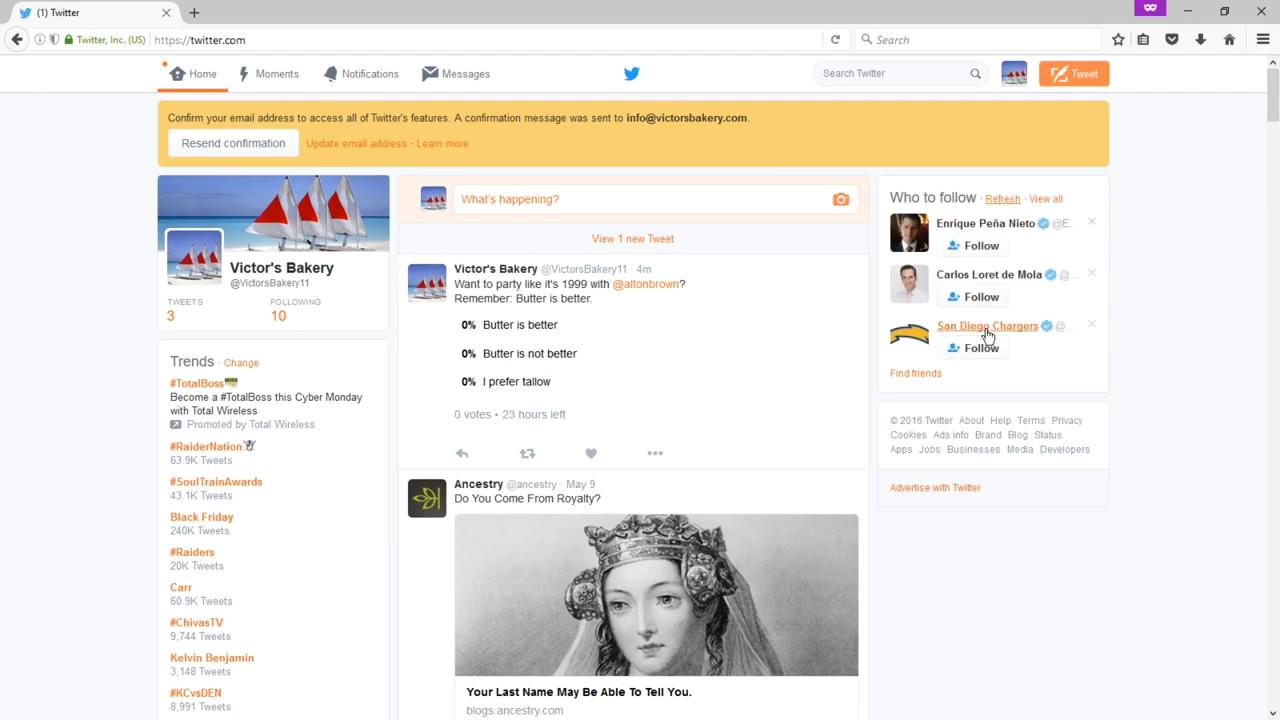
click(993, 199)
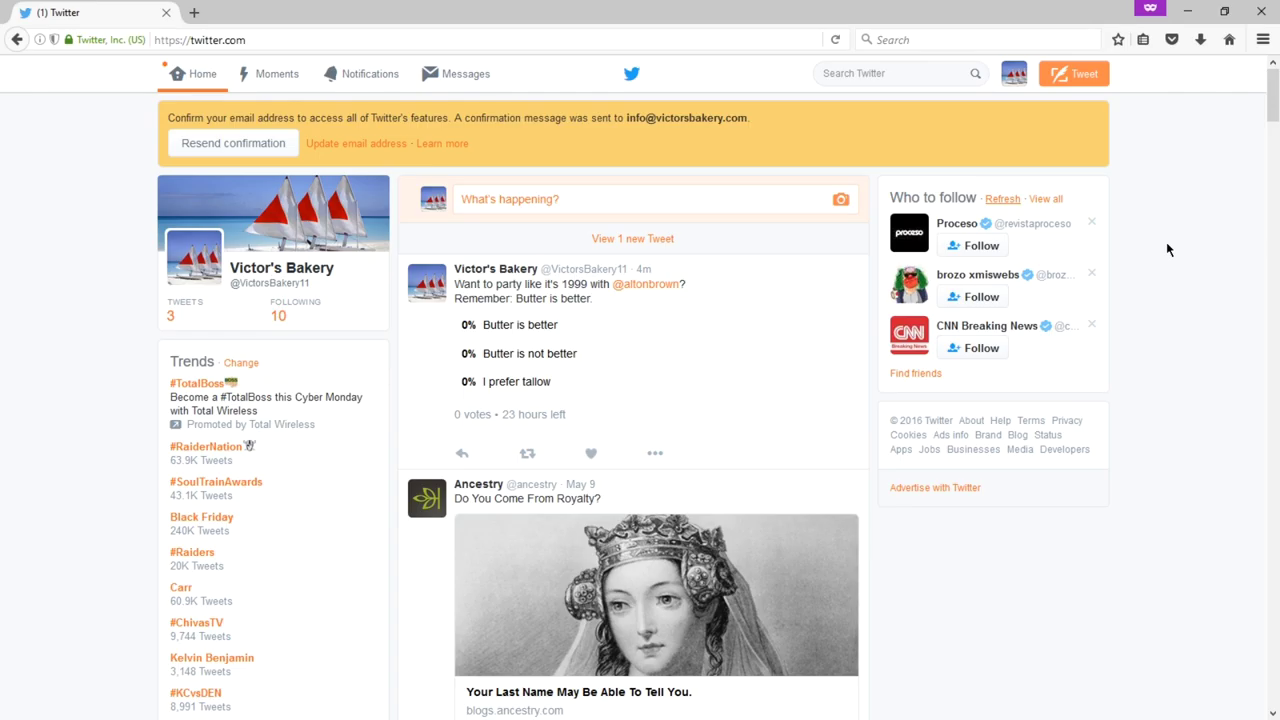
scroll(1167, 249, down, 3)
scroll(1167, 249, up, 3)
click(1002, 201)
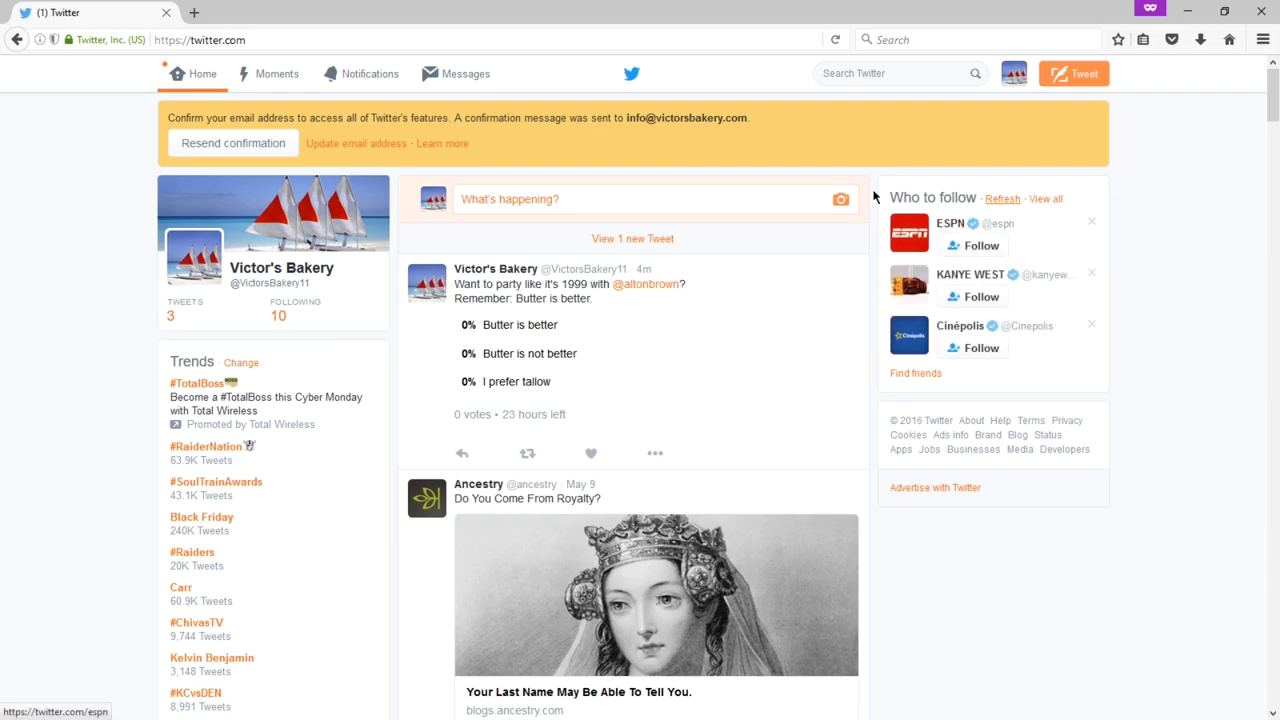
Search Twitter for the word 'cookies'.
click(848, 73)
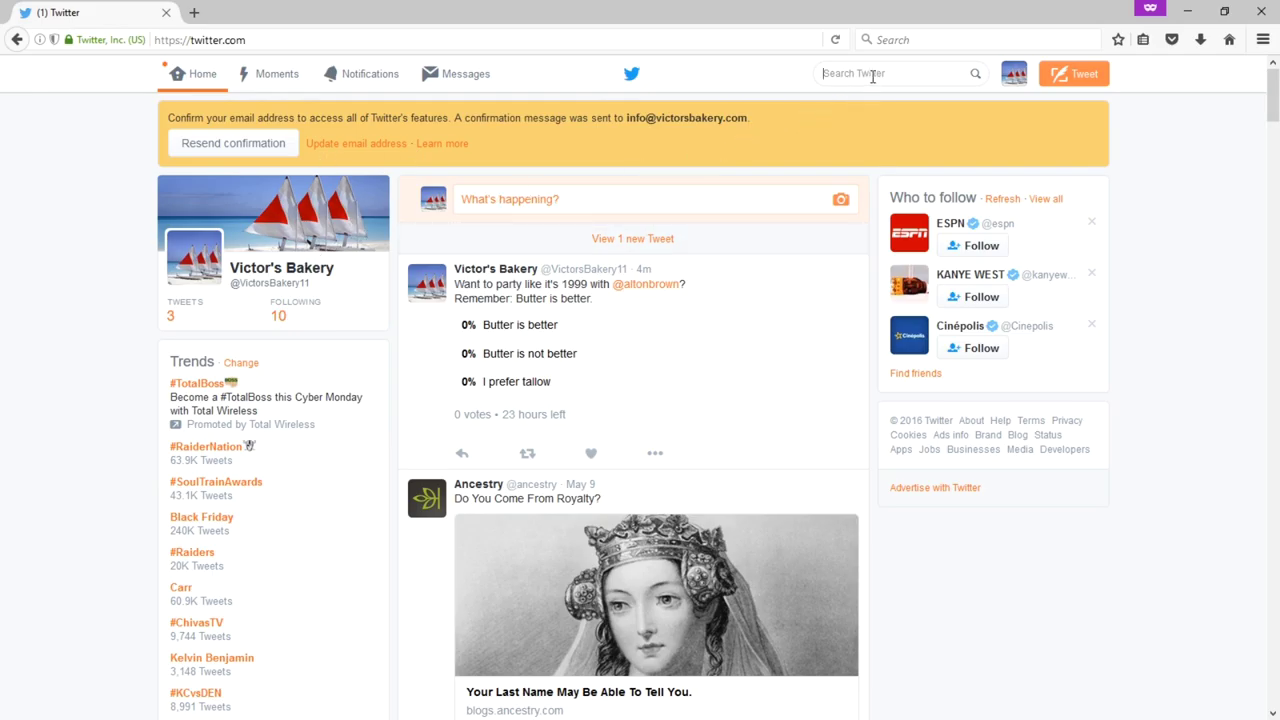
text(cookies)
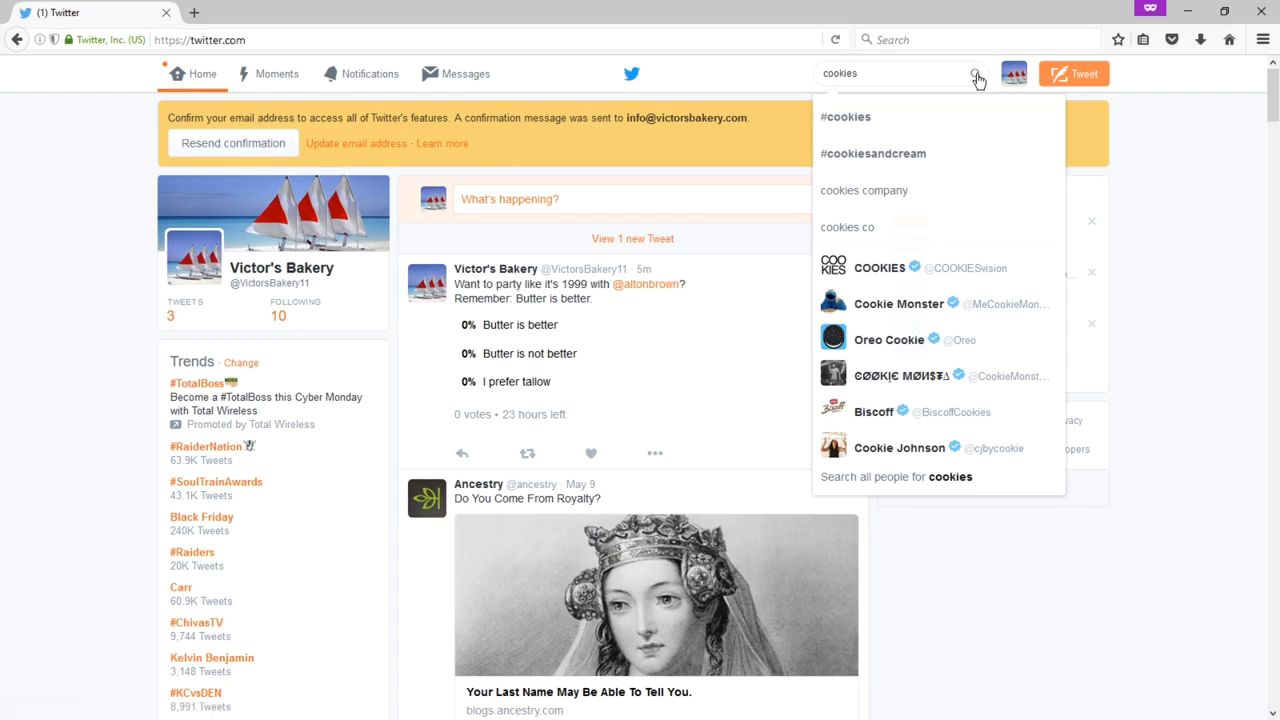
click(976, 76)
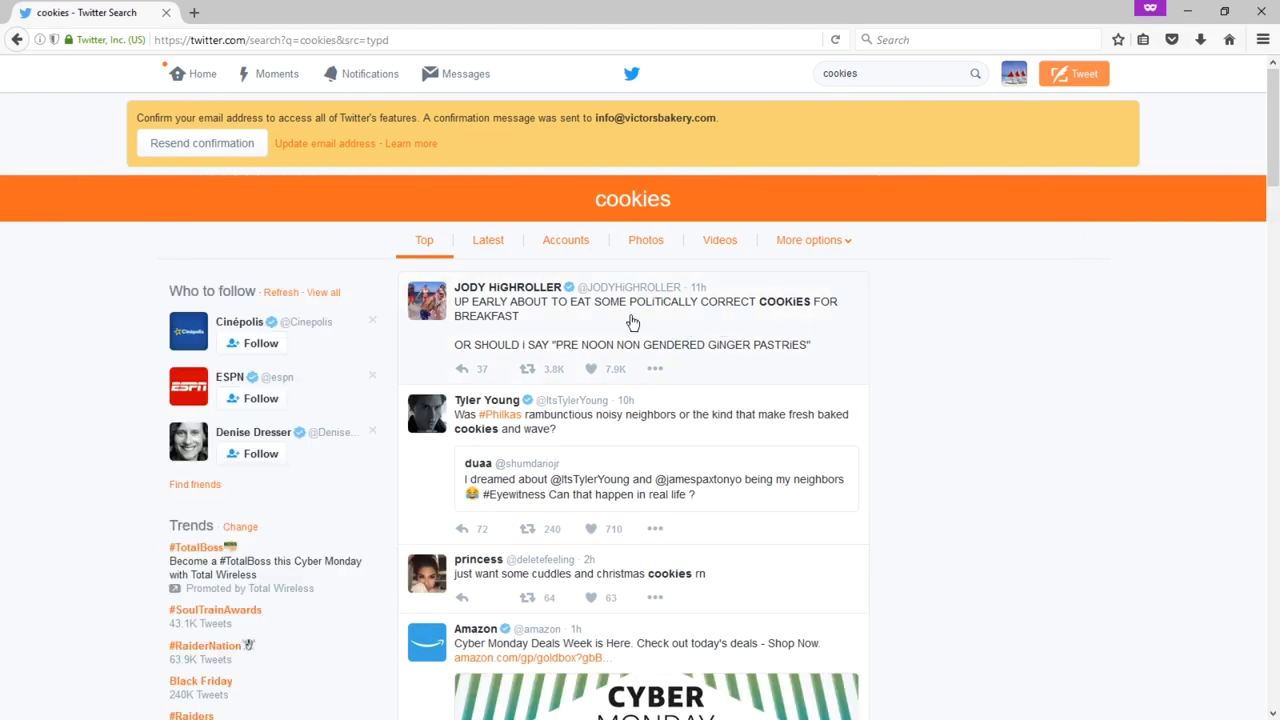
double_click(638, 199)
click(693, 195)
scroll(997, 289, down, 10)
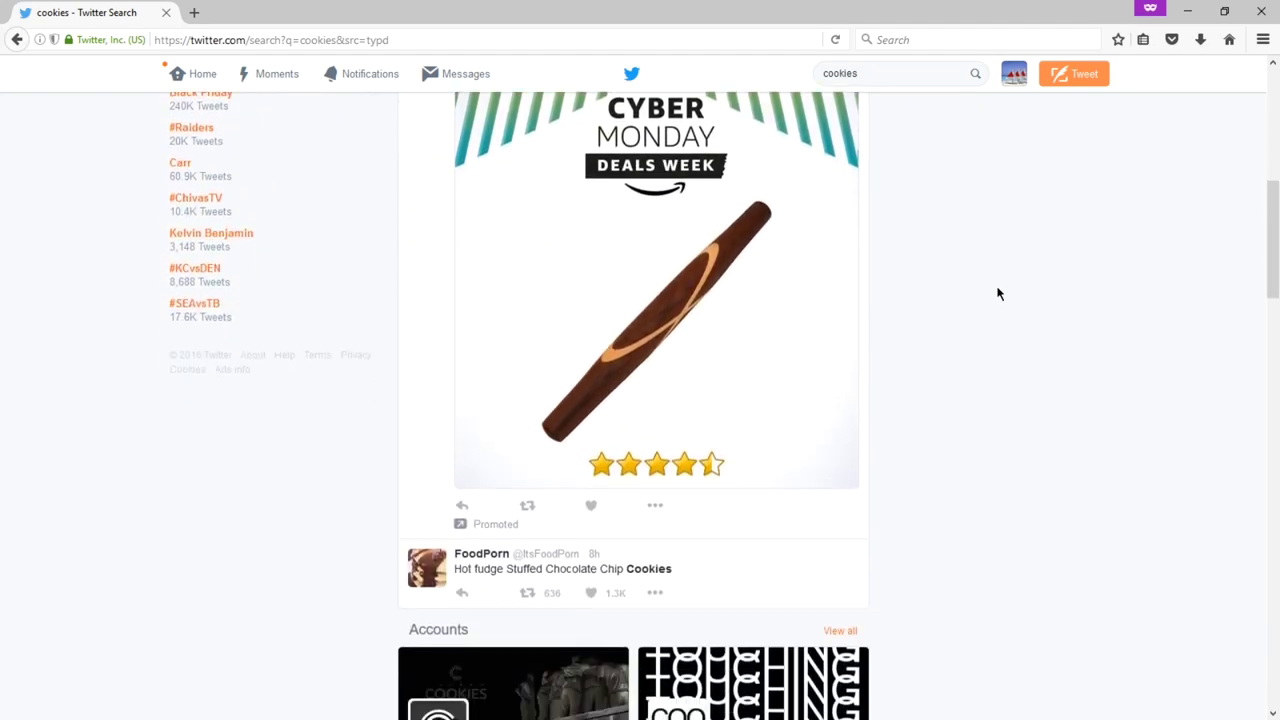
scroll(997, 293, down, 12)
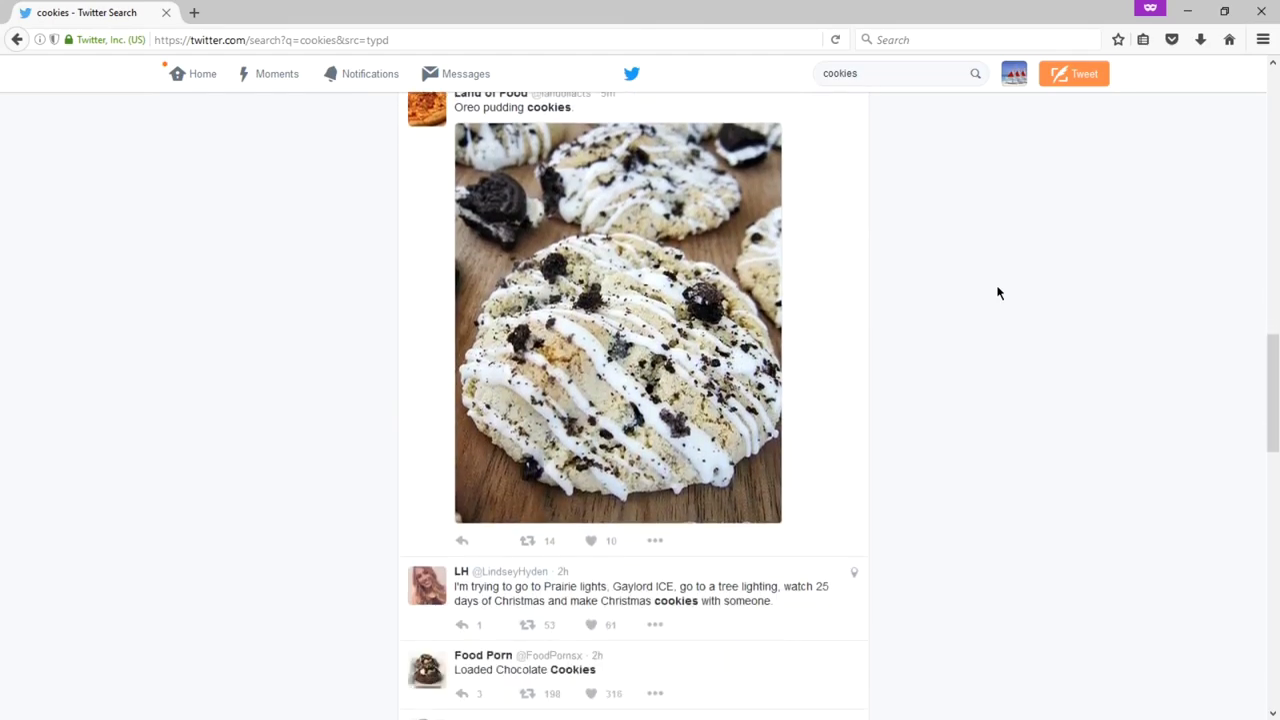
scroll(997, 293, down, 4)
scroll(997, 293, up, 4)
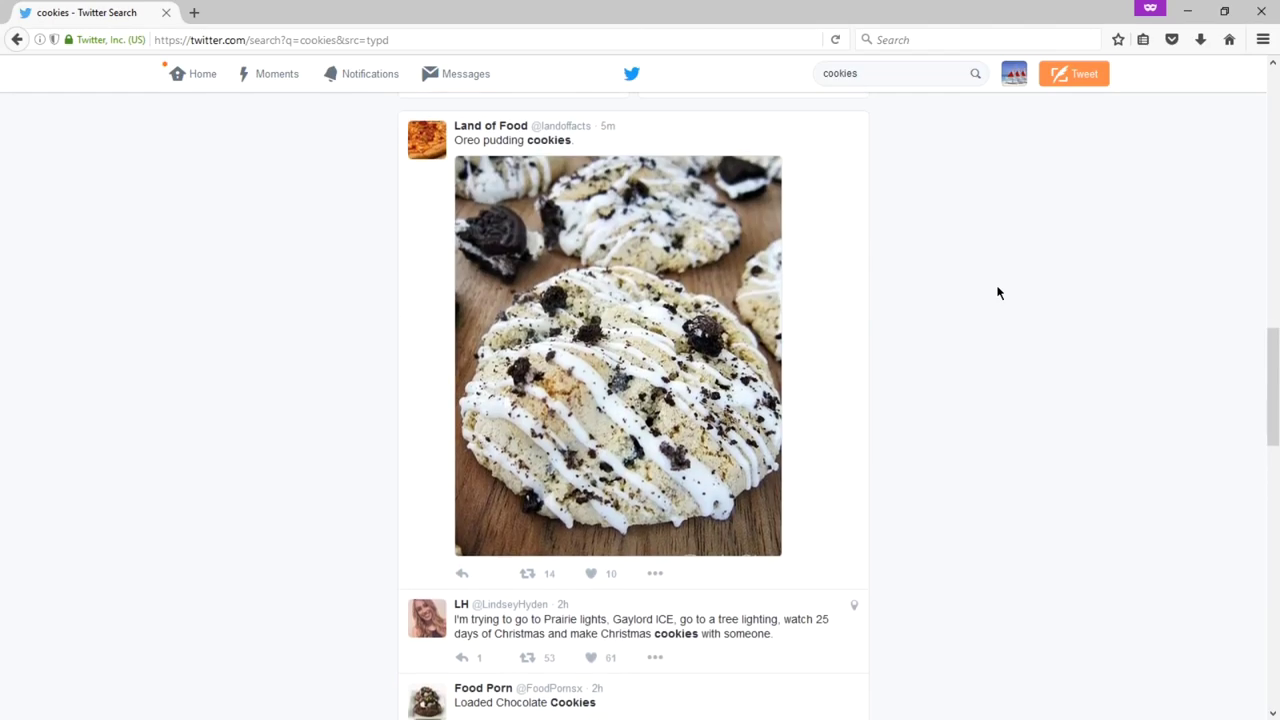
scroll(997, 292, down, 15)
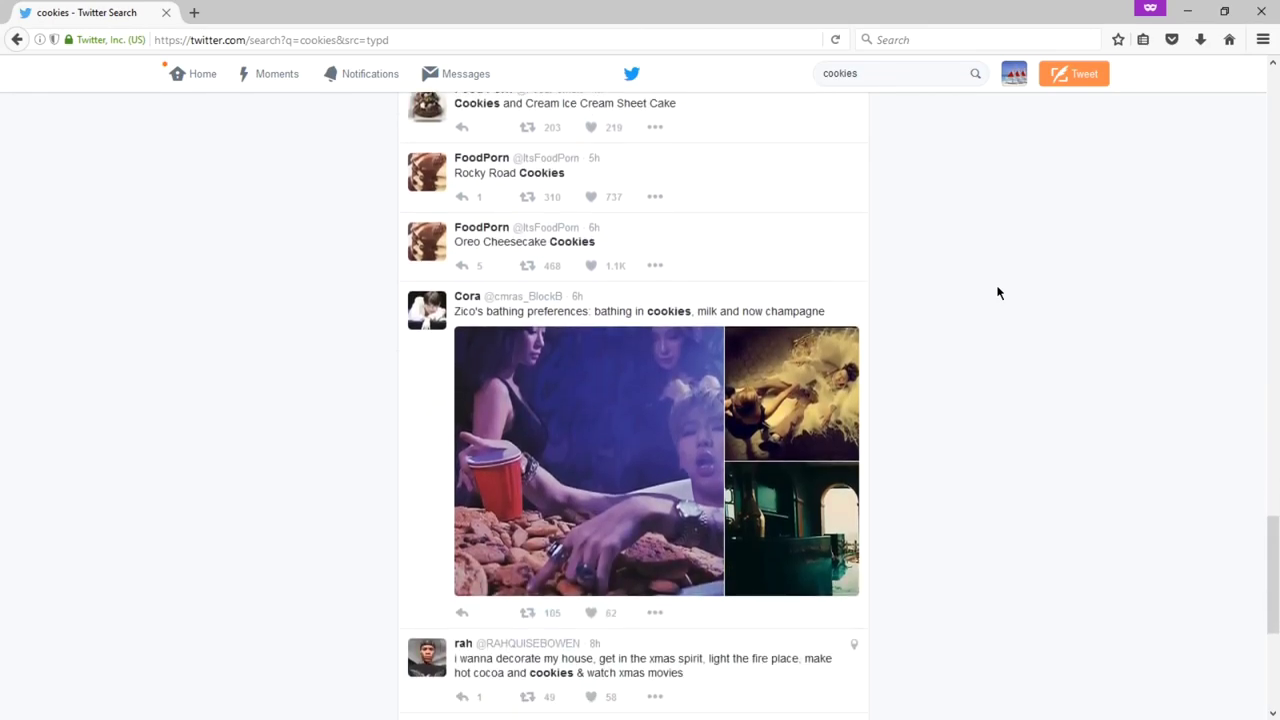
scroll(997, 293, down, 3)
scroll(997, 293, down, 4)
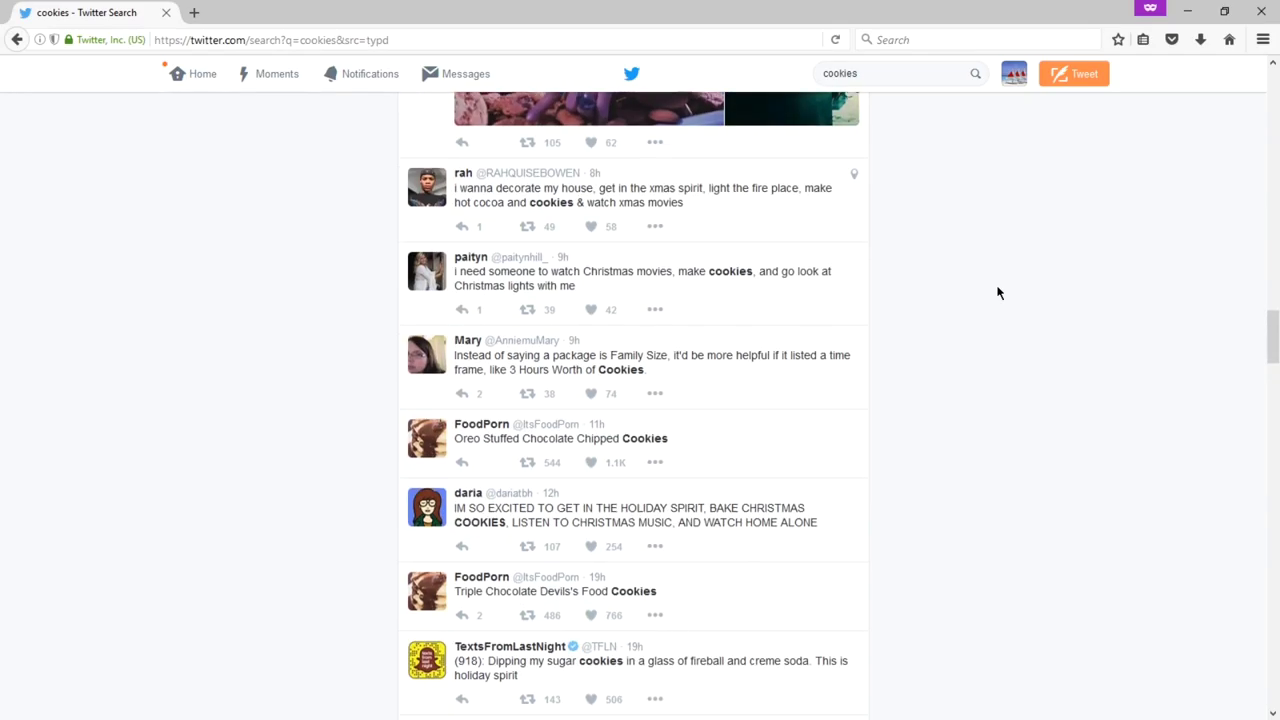
scroll(997, 293, down, 3)
scroll(997, 292, down, 13)
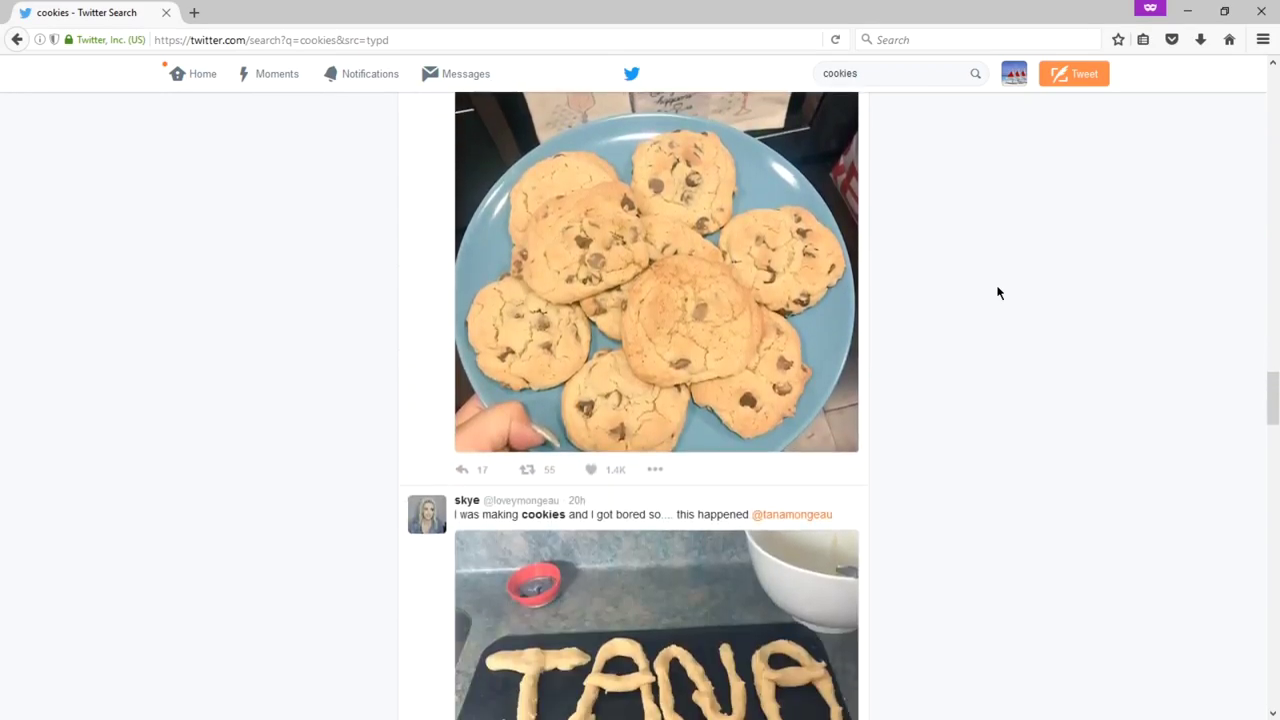
scroll(997, 293, down, 8)
scroll(997, 293, down, 1)
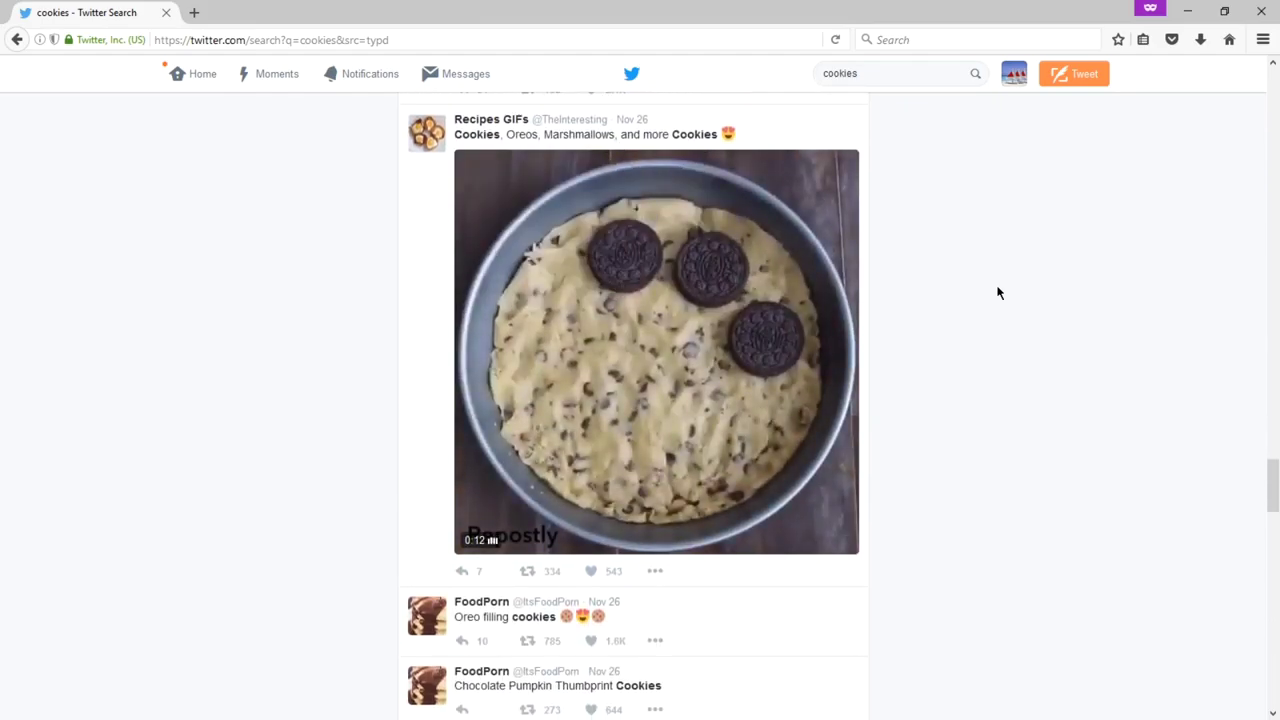
scroll(997, 292, down, 7)
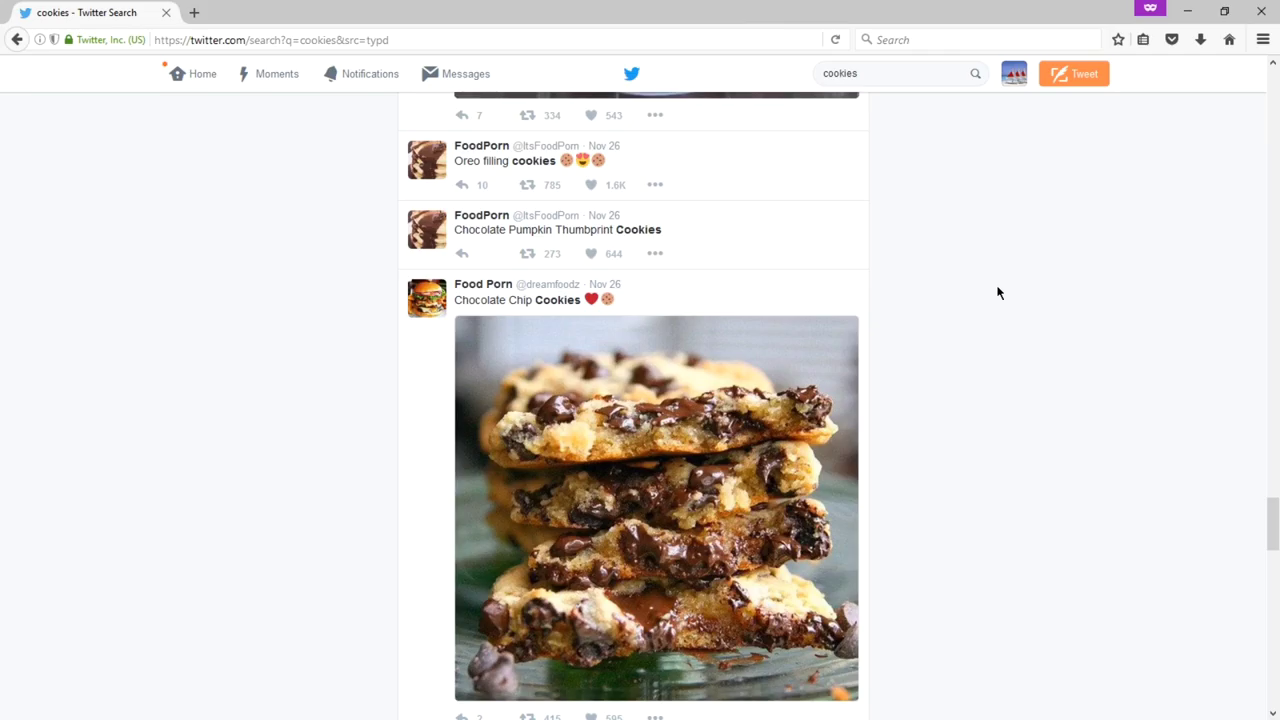
scroll(997, 293, down, 6)
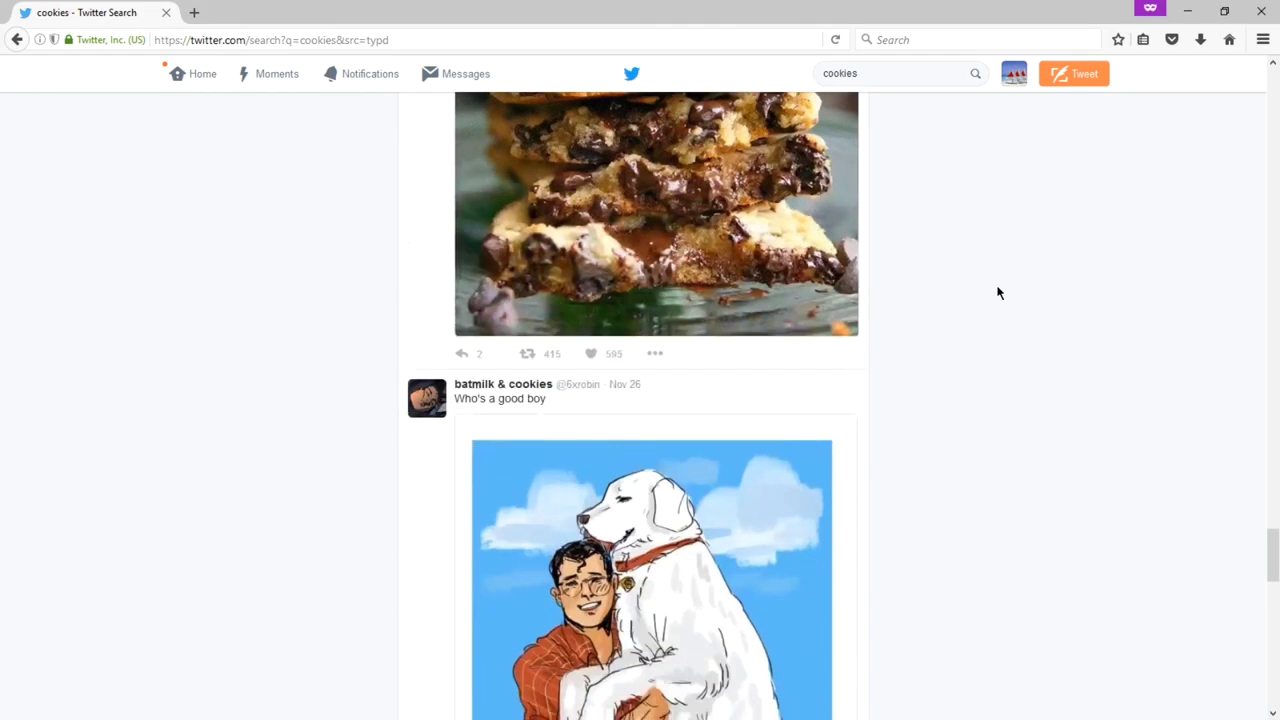
scroll(997, 293, down, 3)
scroll(997, 292, down, 7)
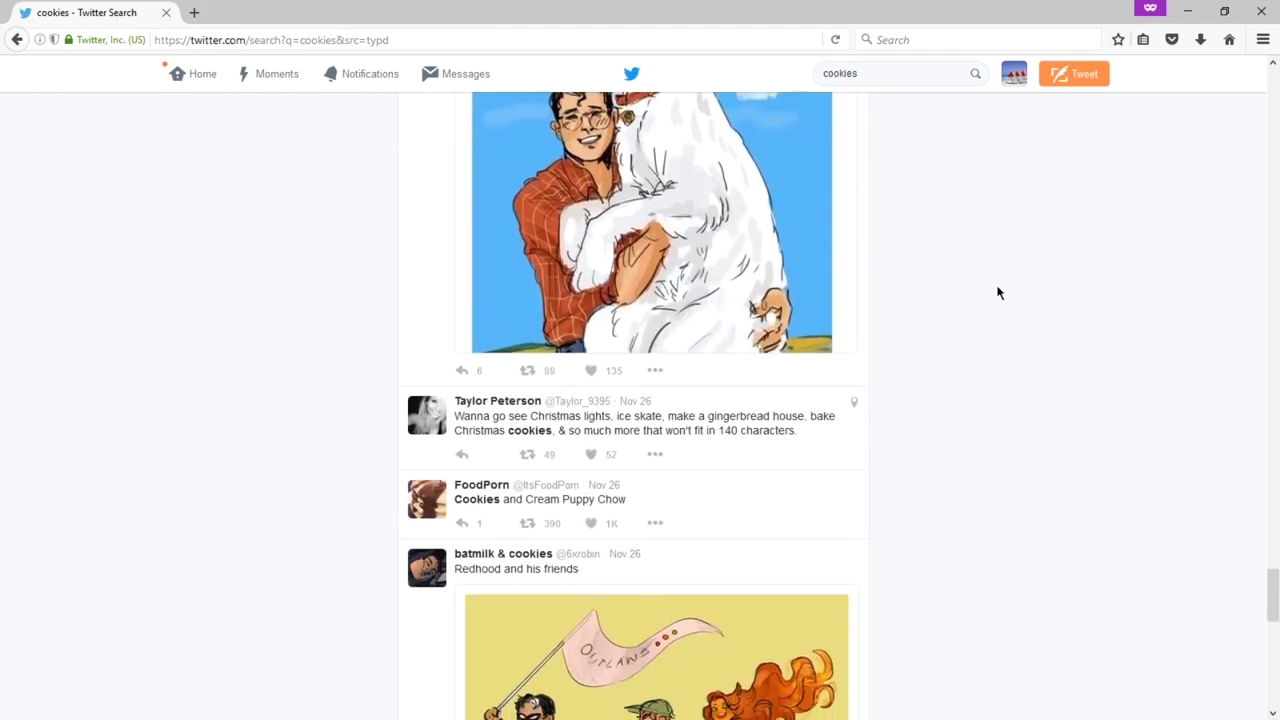
scroll(997, 292, down, 1)
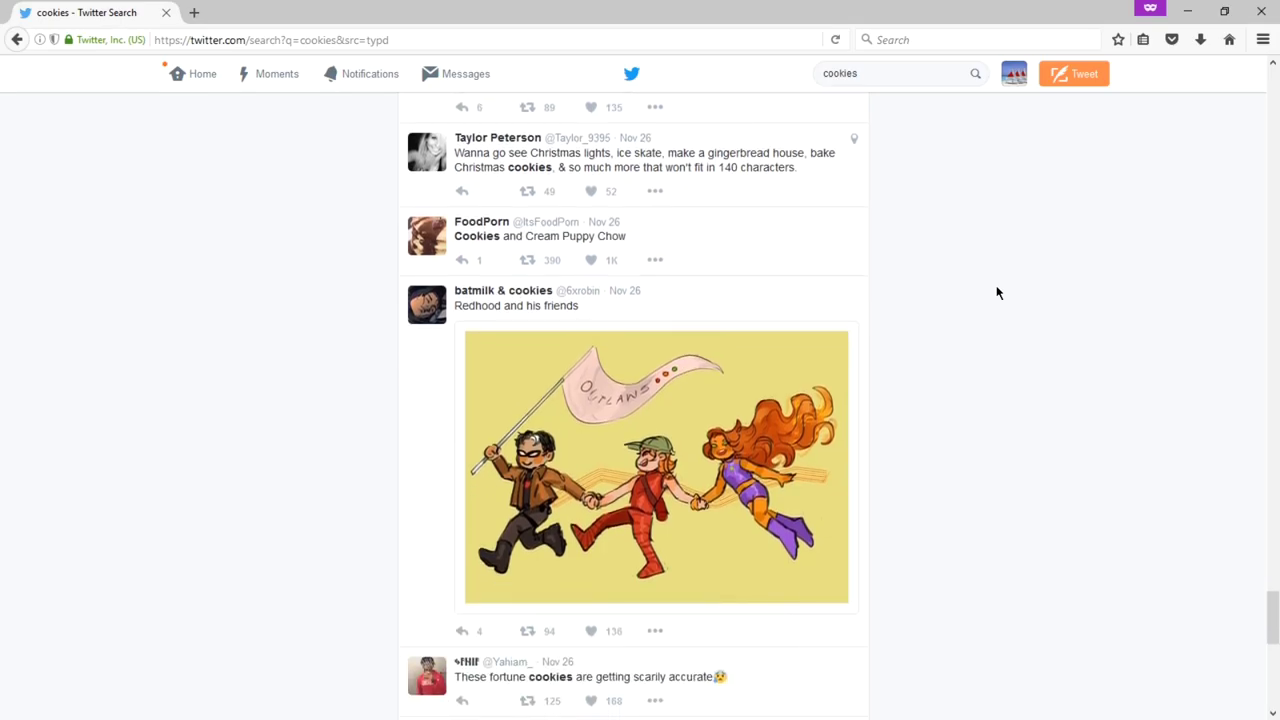
scroll(996, 292, up, 20)
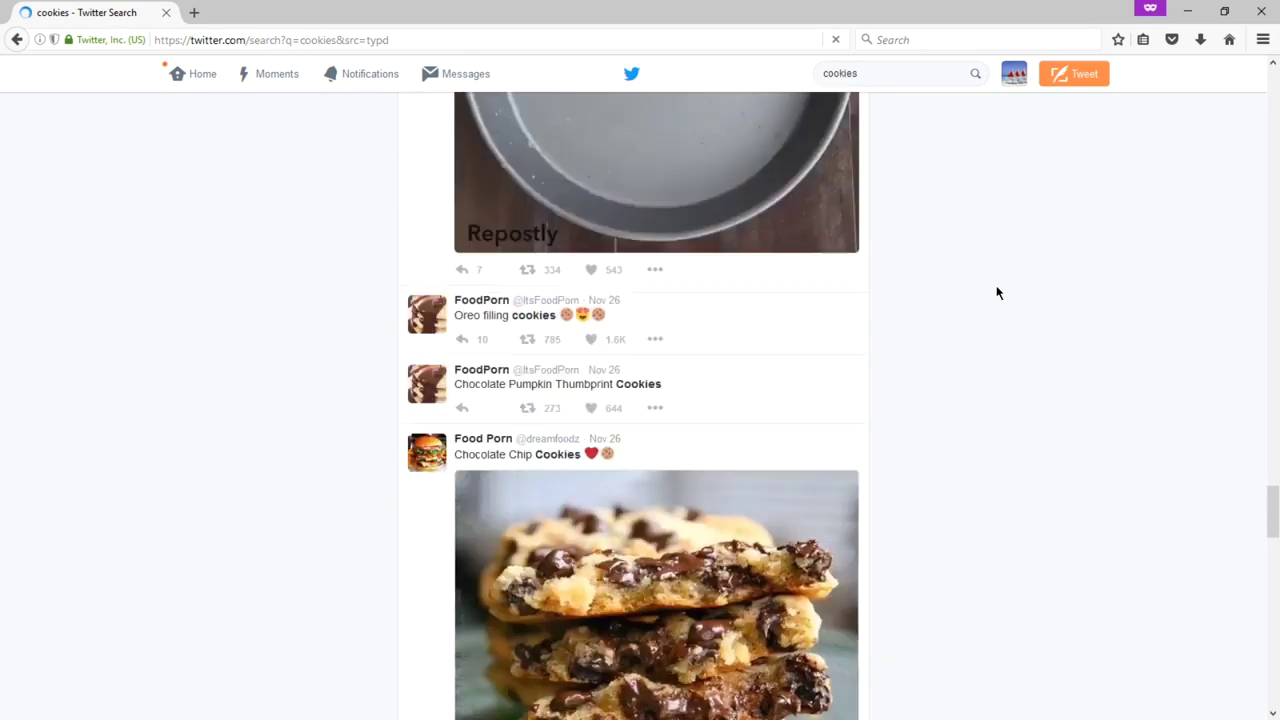
scroll(994, 291, up, 15)
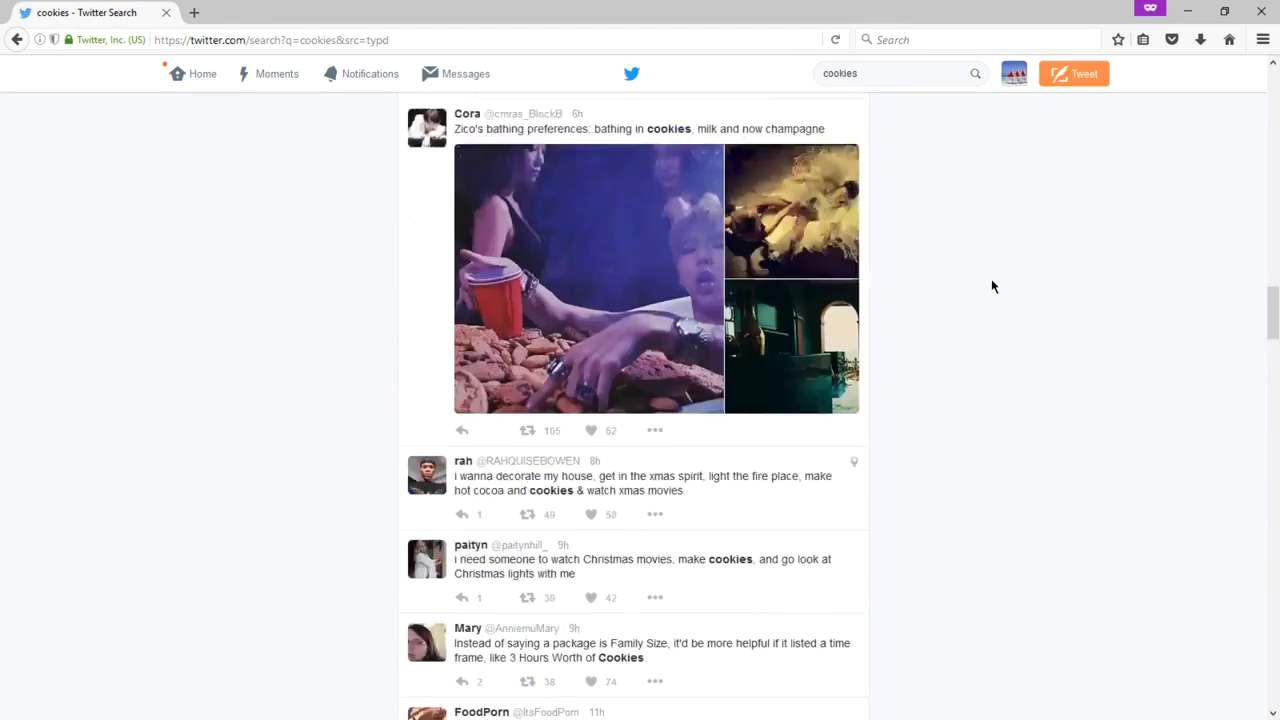
scroll(991, 285, up, 15)
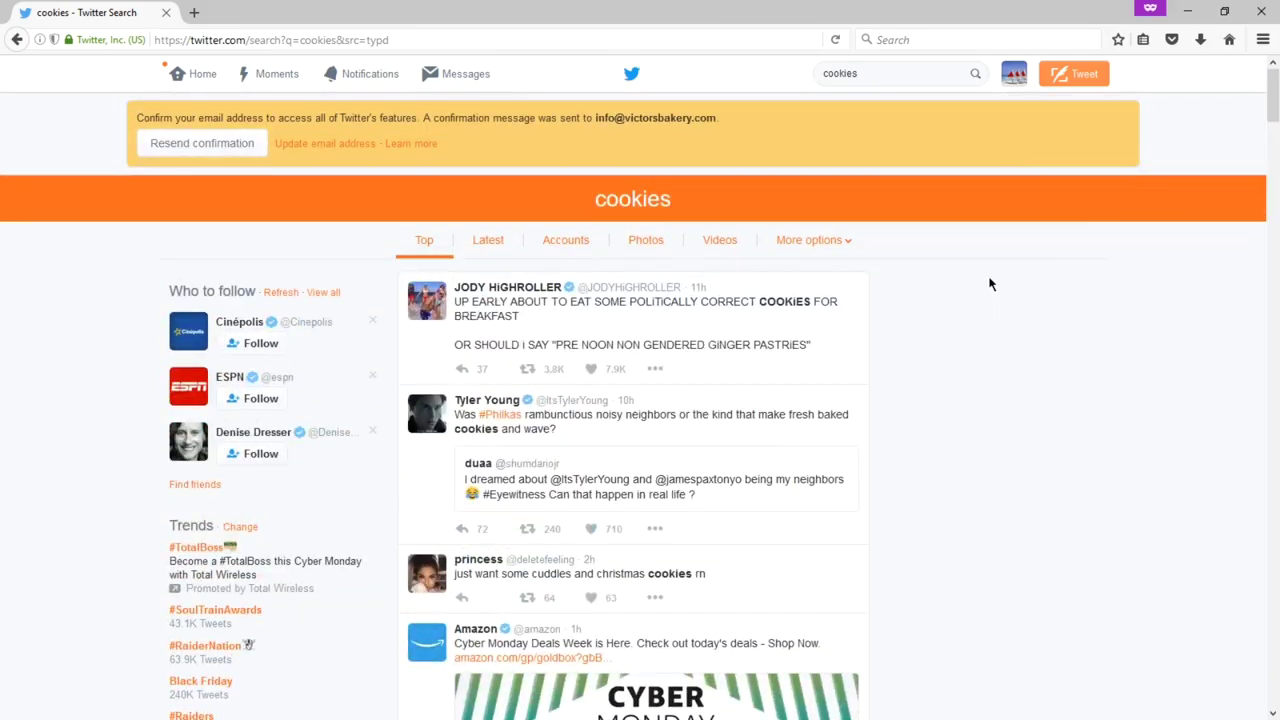
Cycle the cookies results through Latest, Accounts, Photos and Videos, then open More options.
click(490, 242)
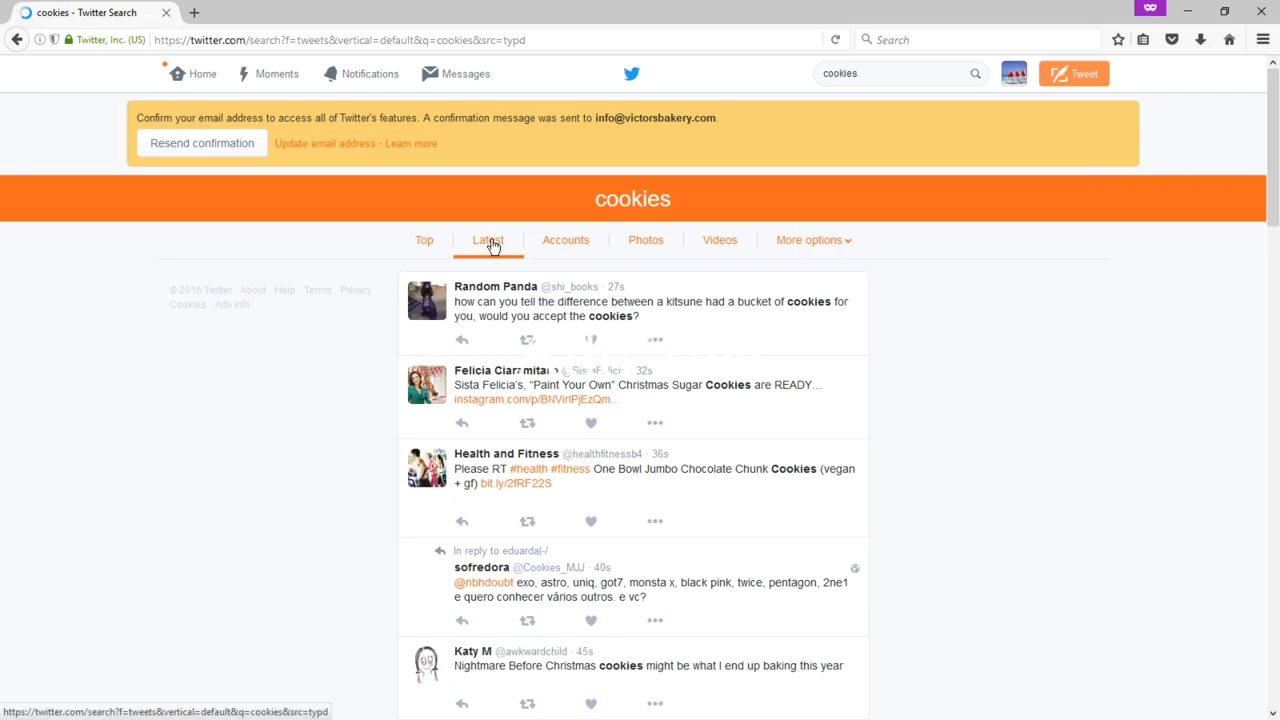
click(586, 251)
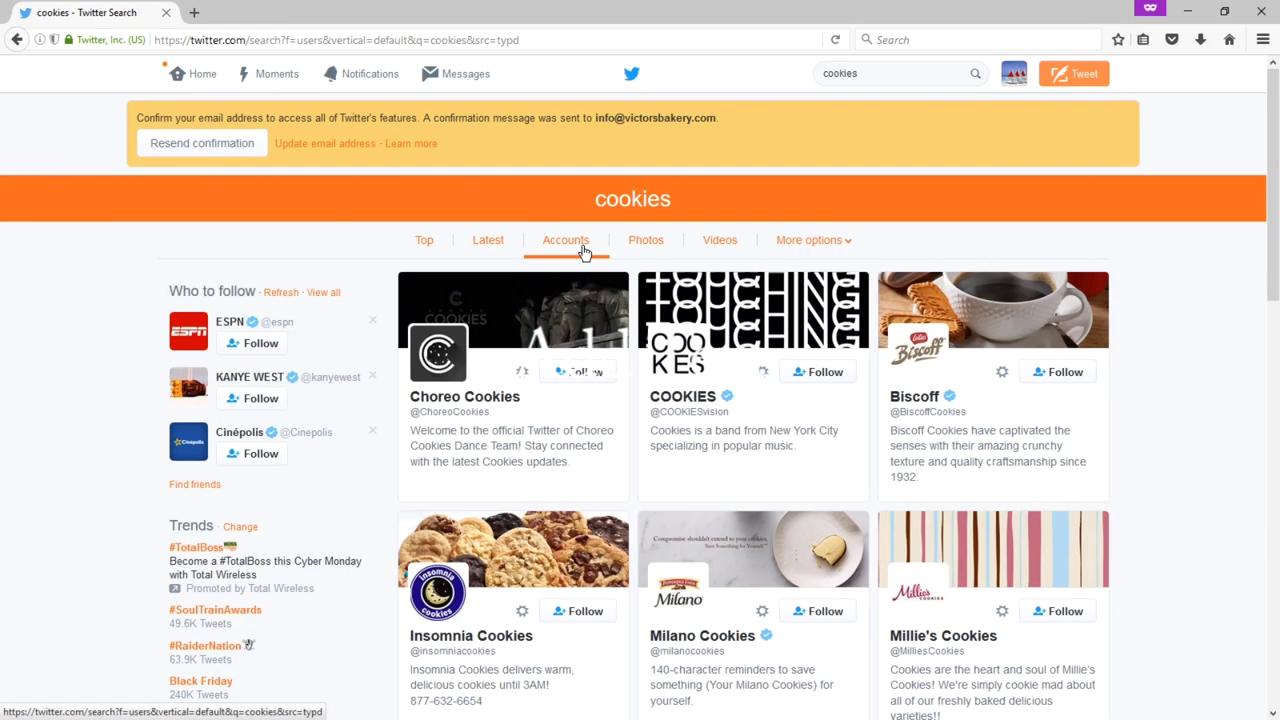
click(640, 249)
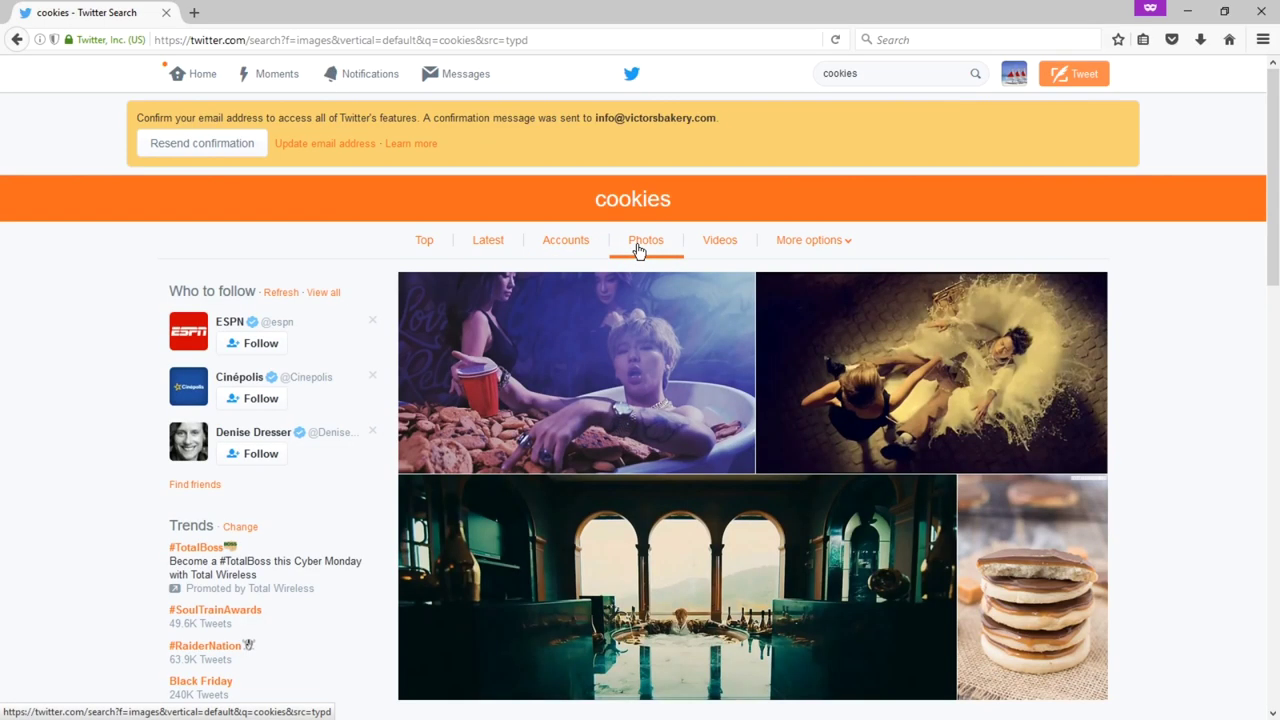
click(718, 249)
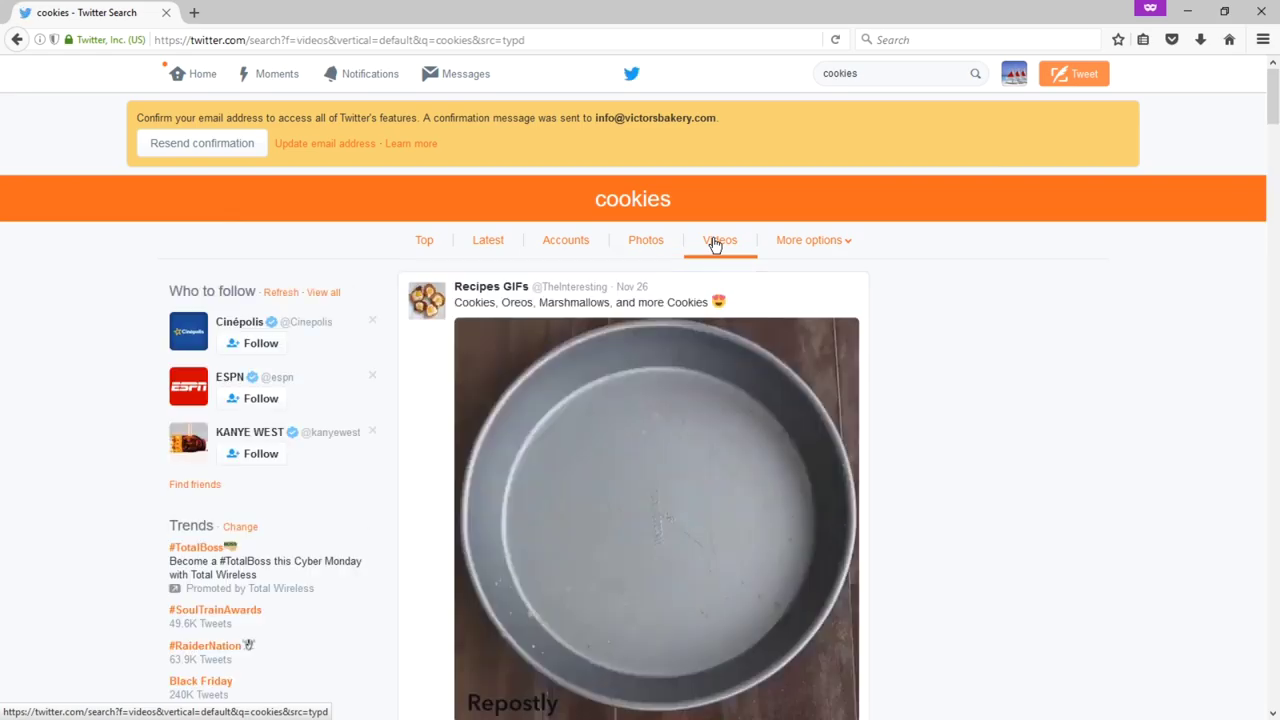
click(808, 242)
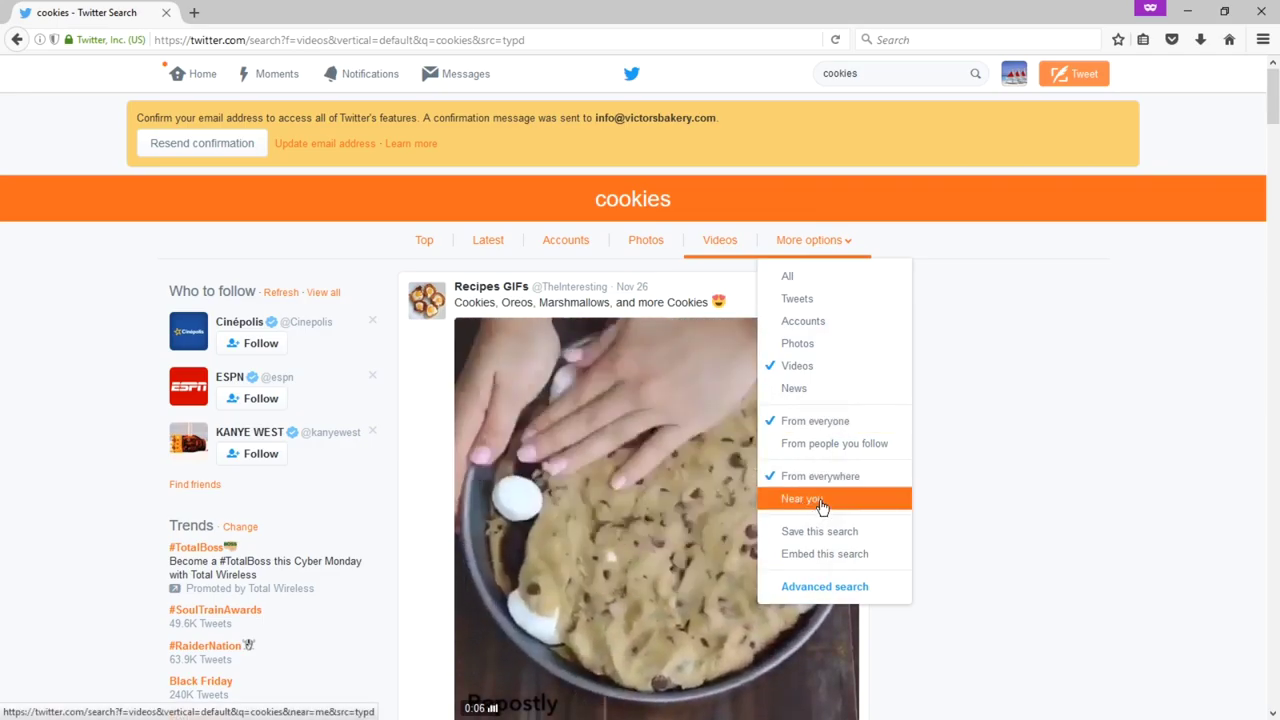
click(820, 502)
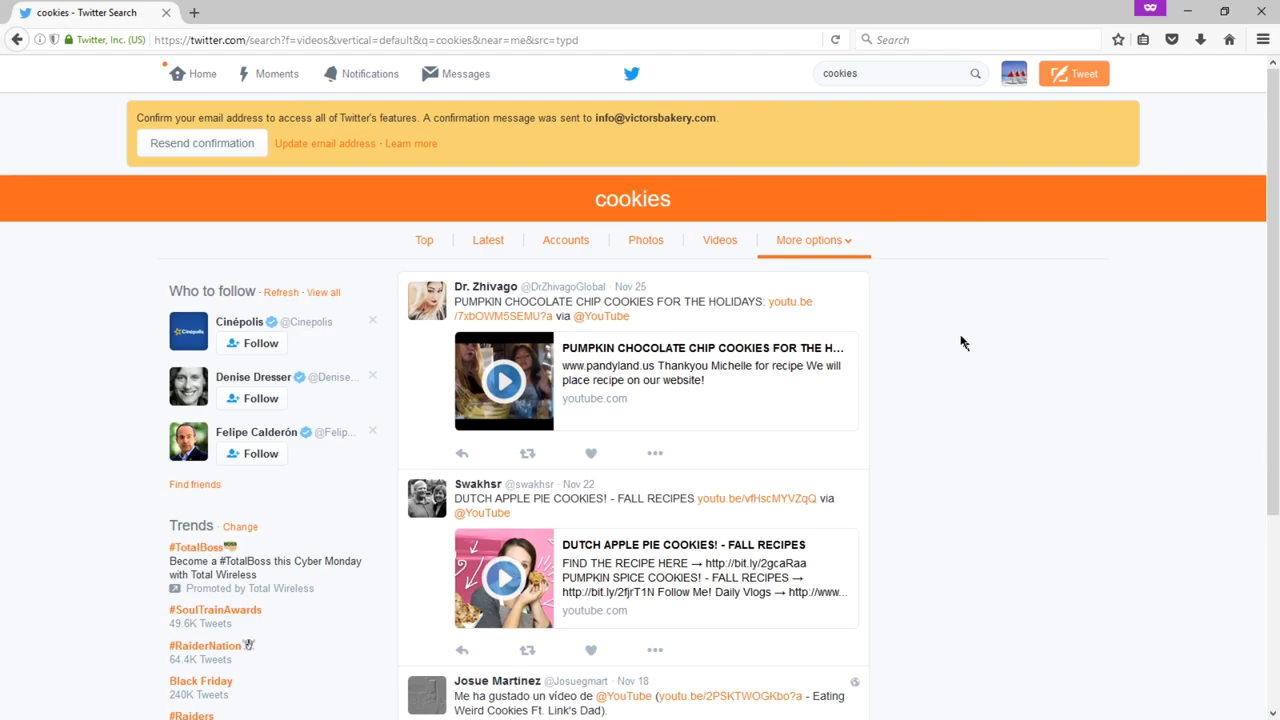
scroll(960, 343, down, 3)
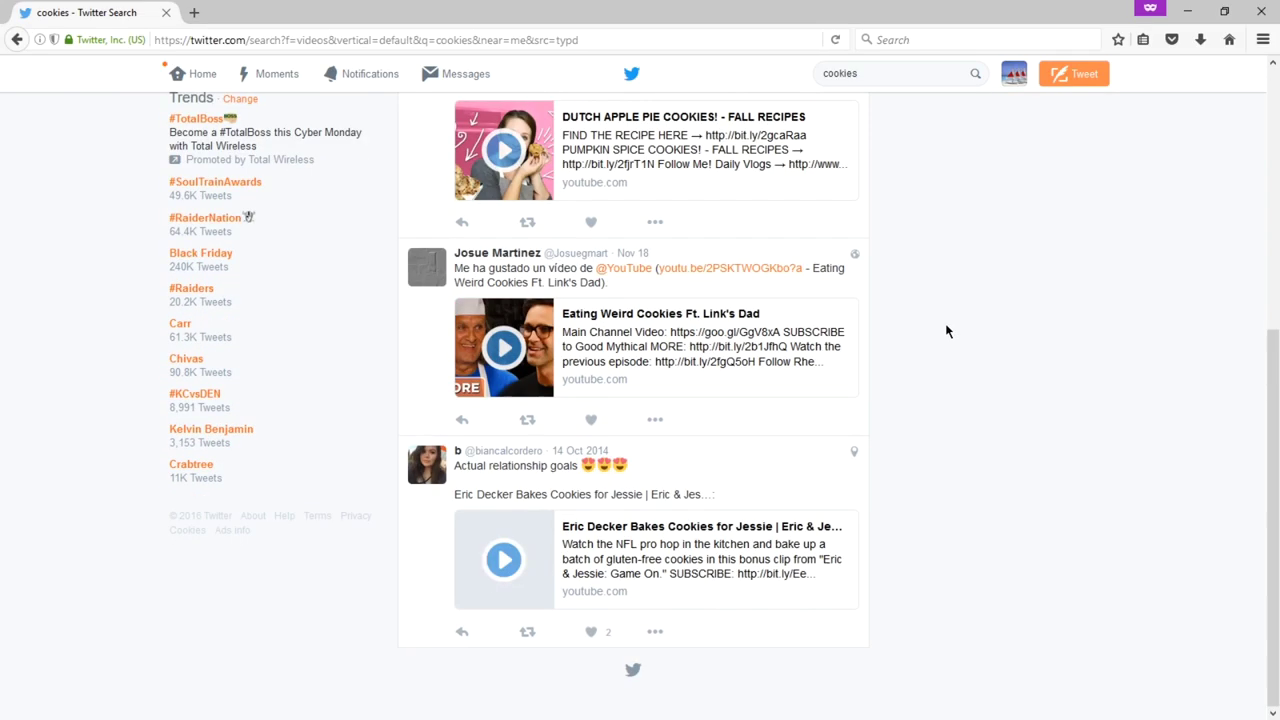
scroll(946, 330, down, 3)
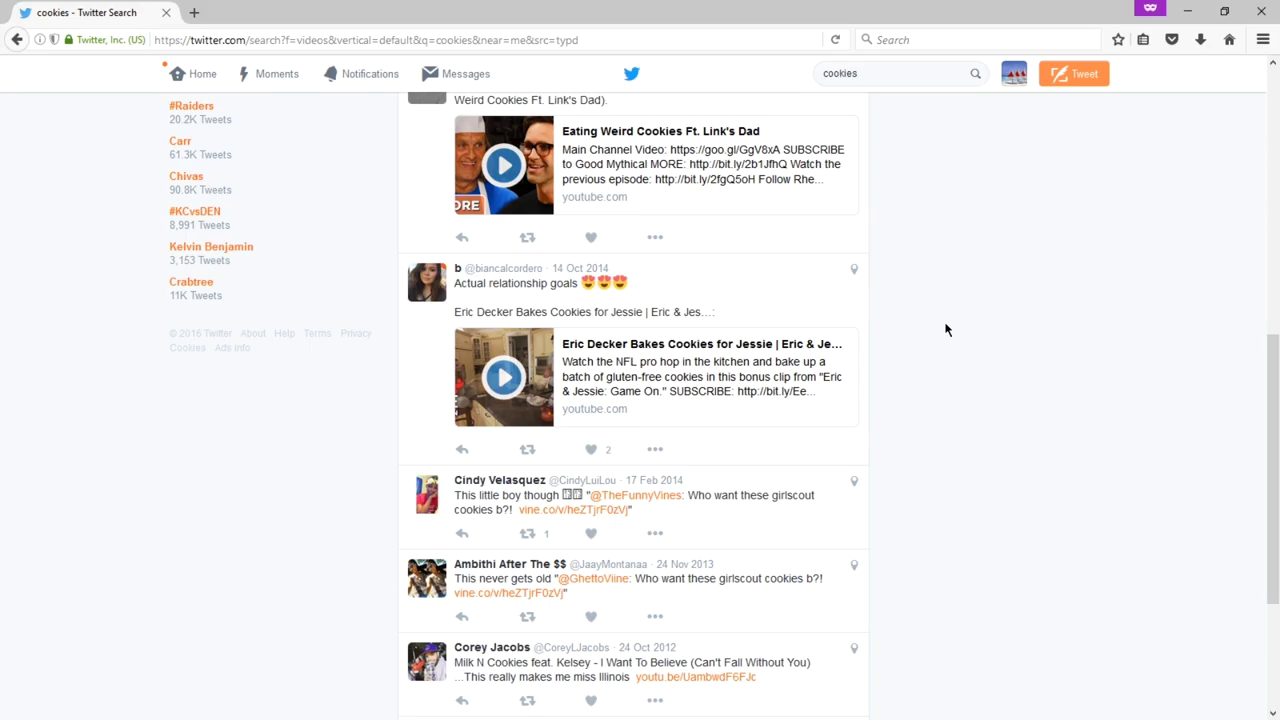
scroll(946, 330, down, 4)
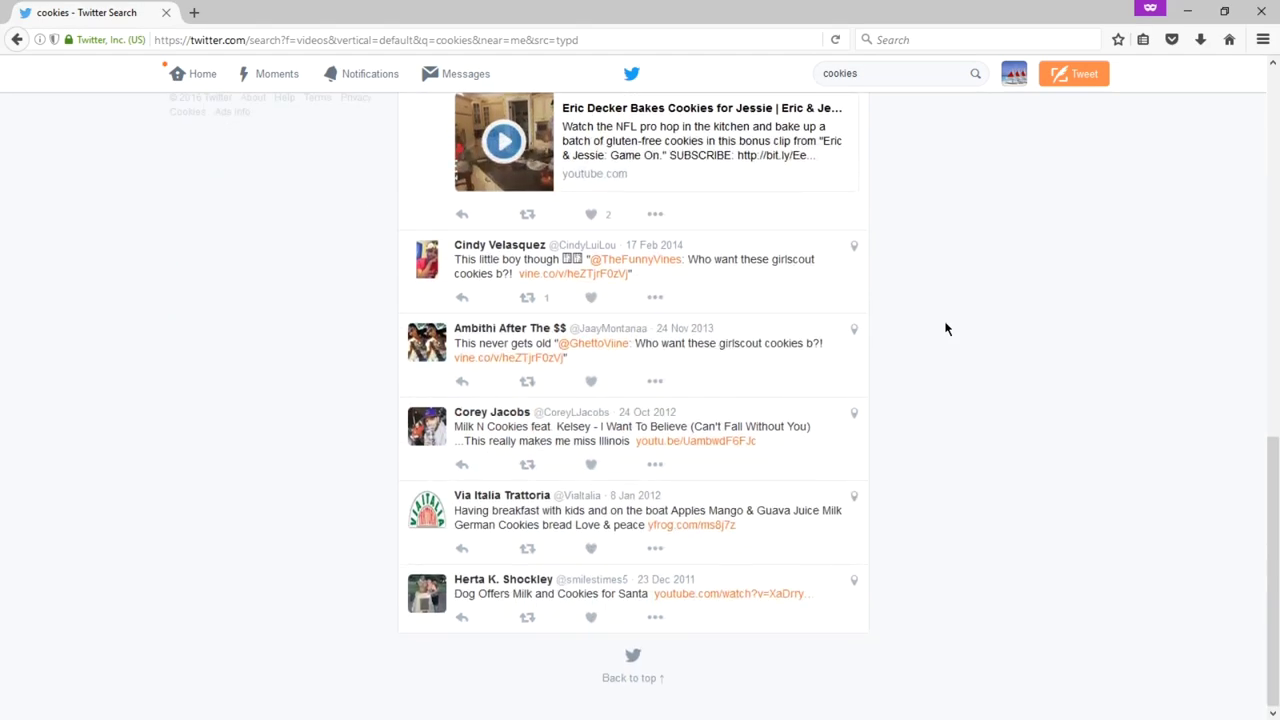
scroll(946, 328, up, 10)
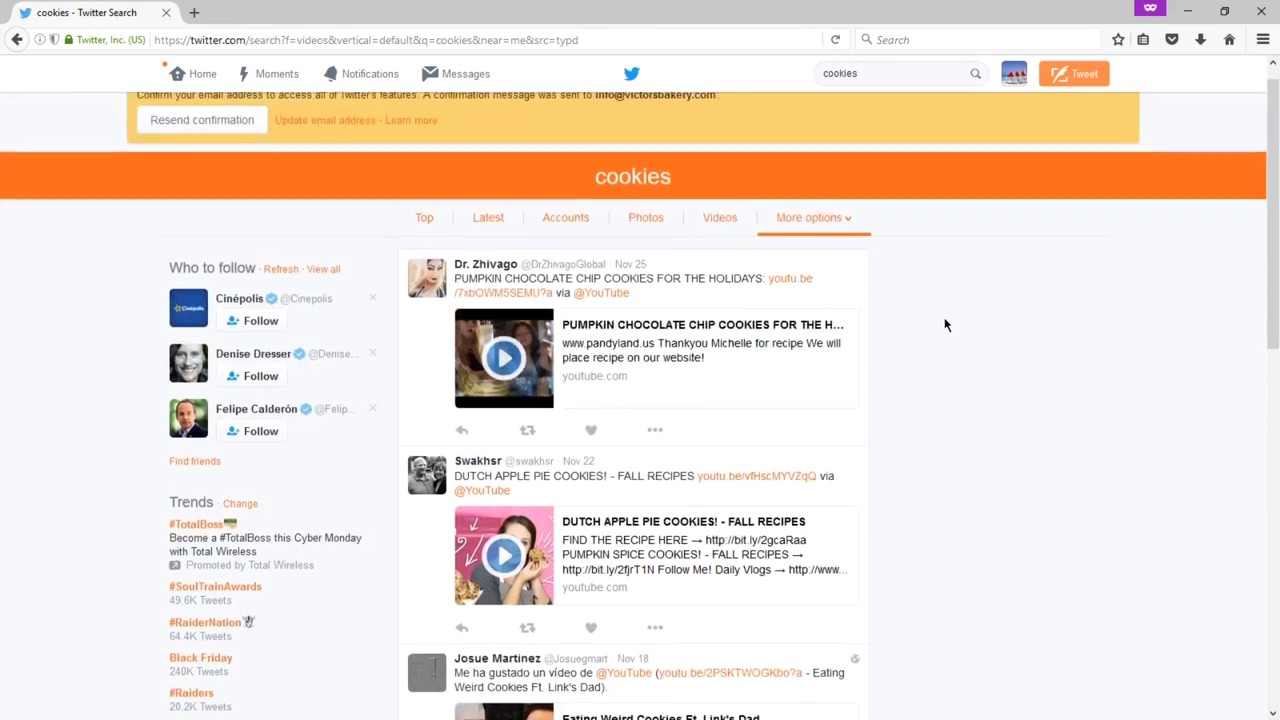
Switch the cookies search to Latest and scroll through the newest cookie tweets.
click(426, 244)
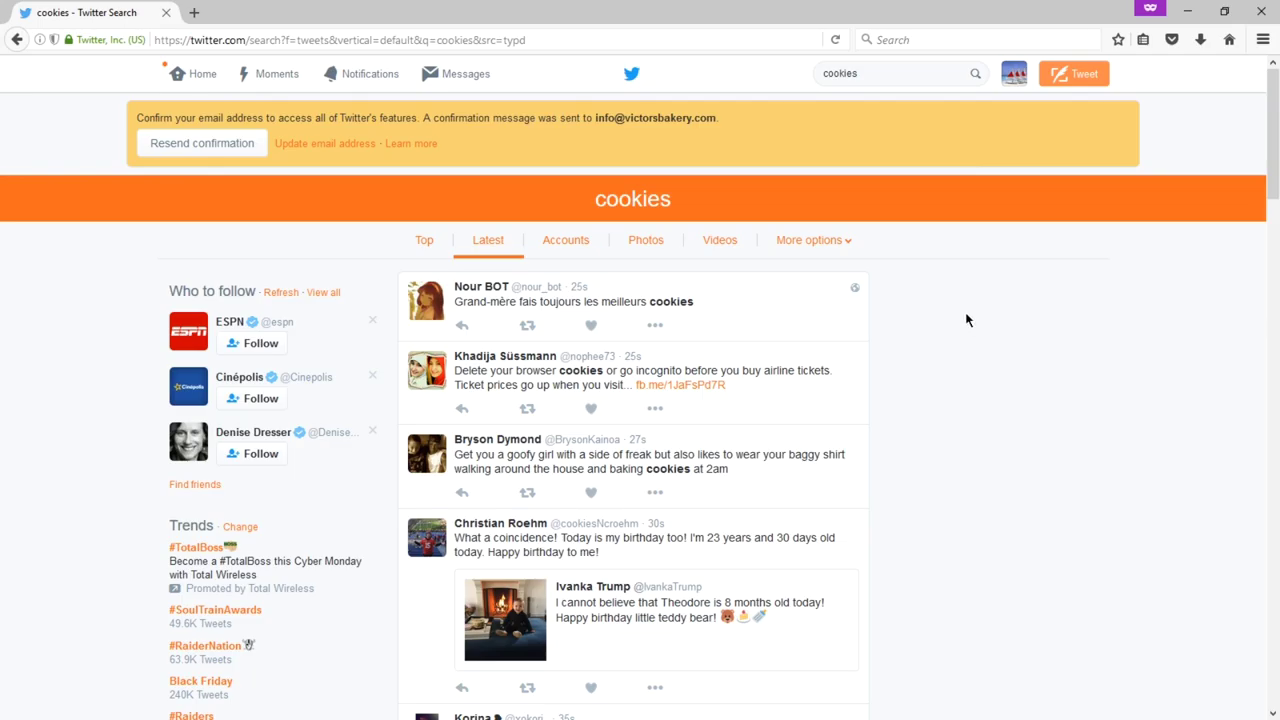
scroll(967, 316, down, 2)
scroll(966, 317, down, 2)
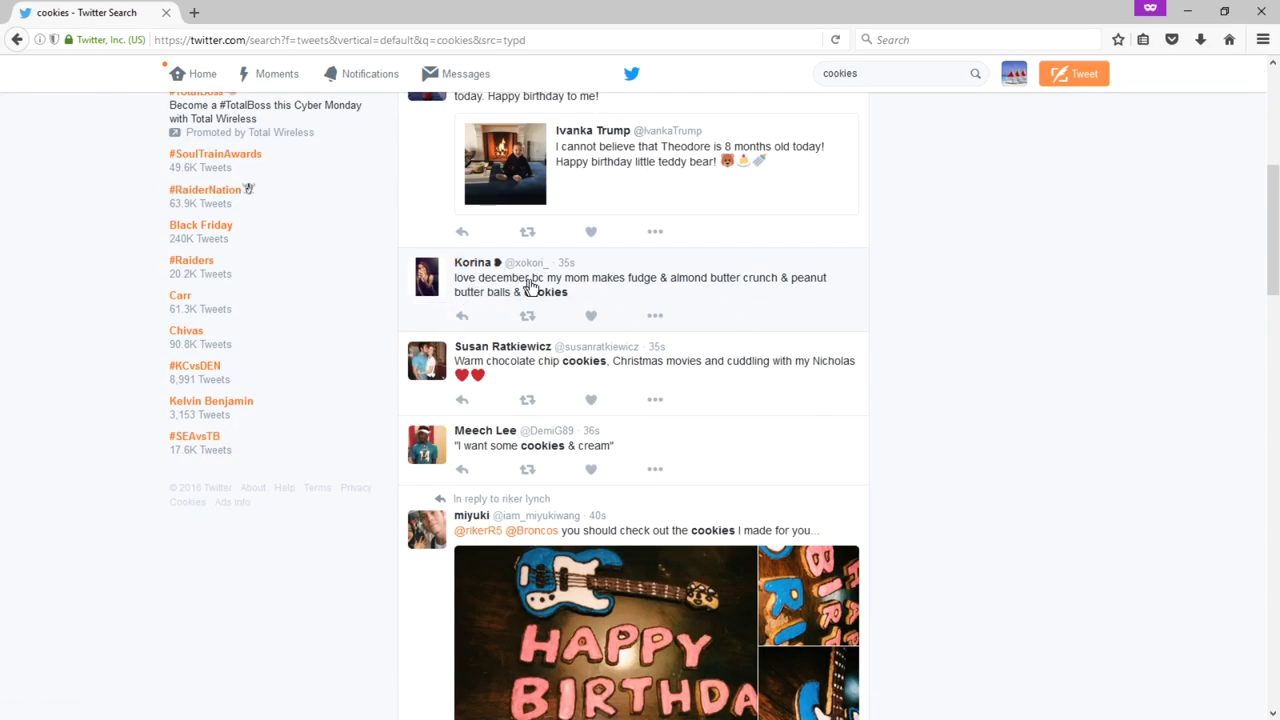
scroll(603, 289, down, 1)
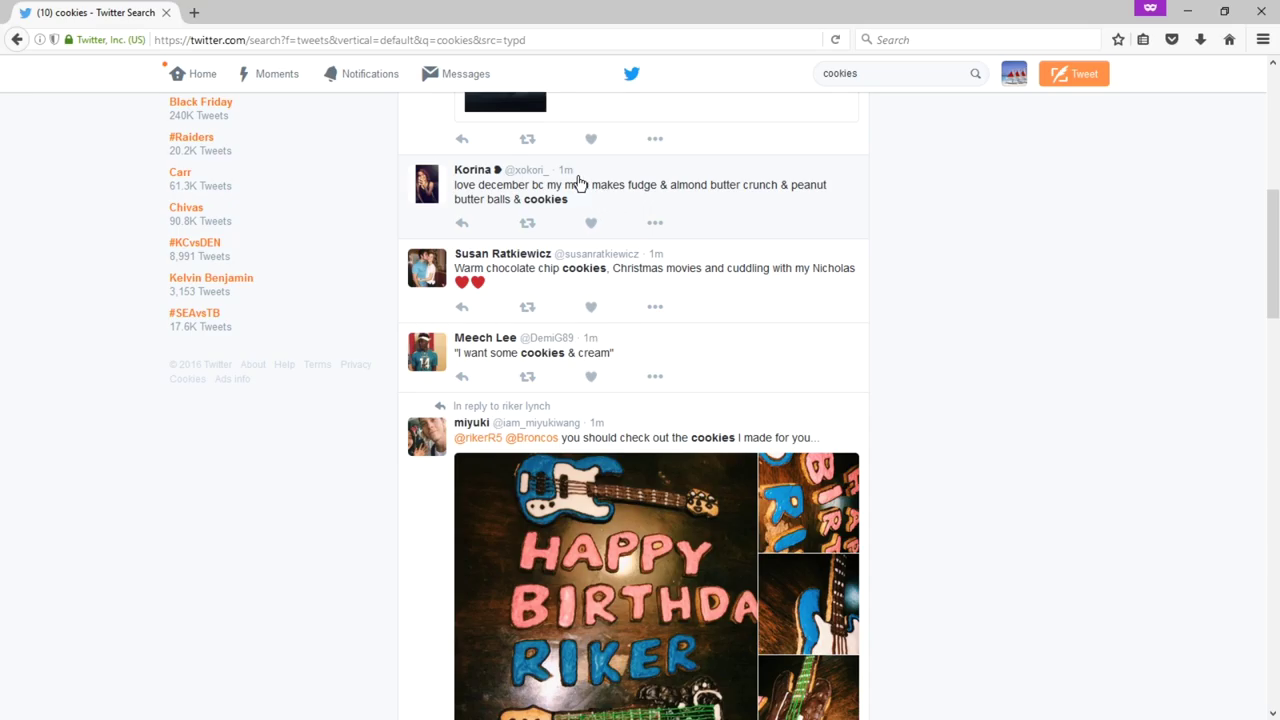
mouse_move(491, 175)
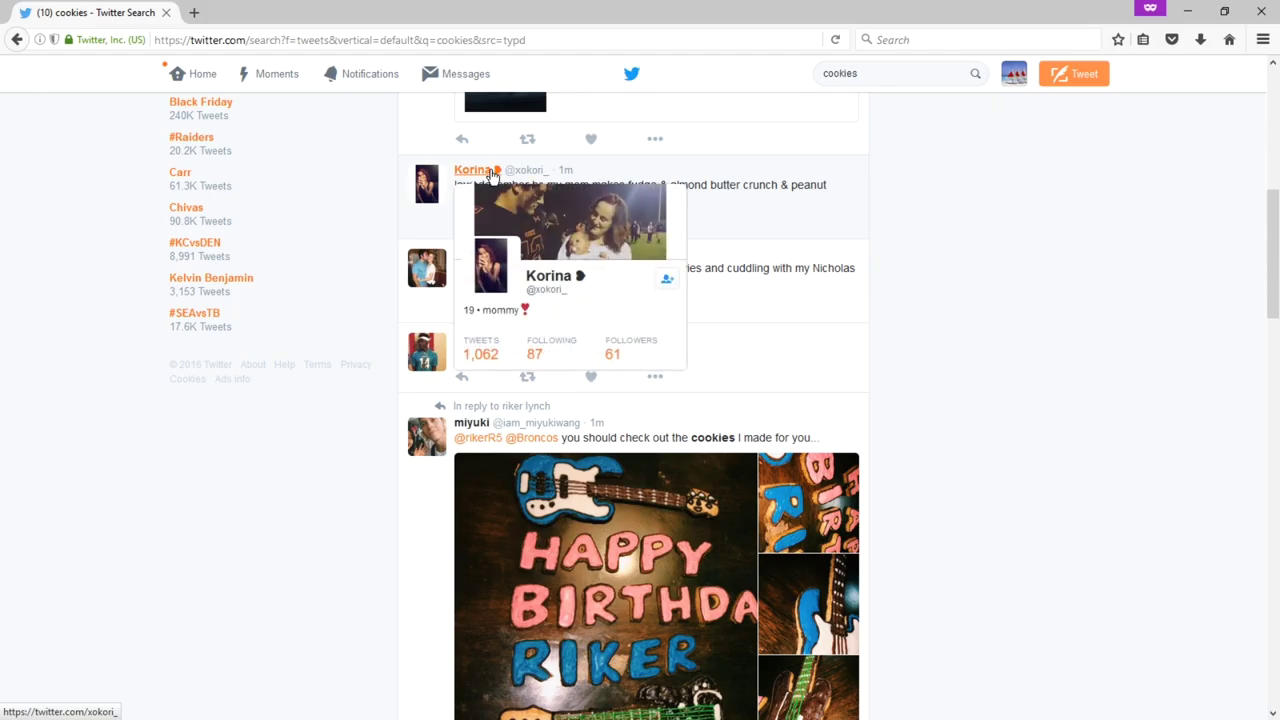
Follow the authors of the fudge, chocolate chip cookies and cookies & cream tweets.
click(665, 283)
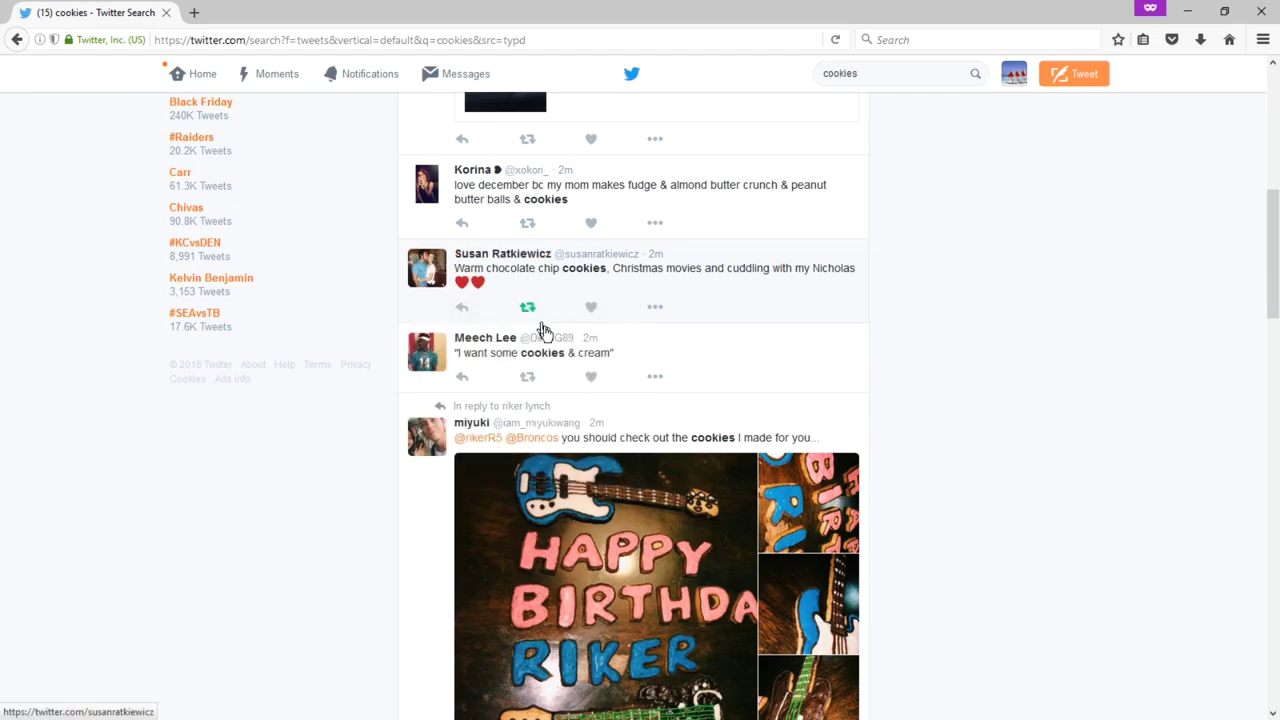
mouse_move(497, 260)
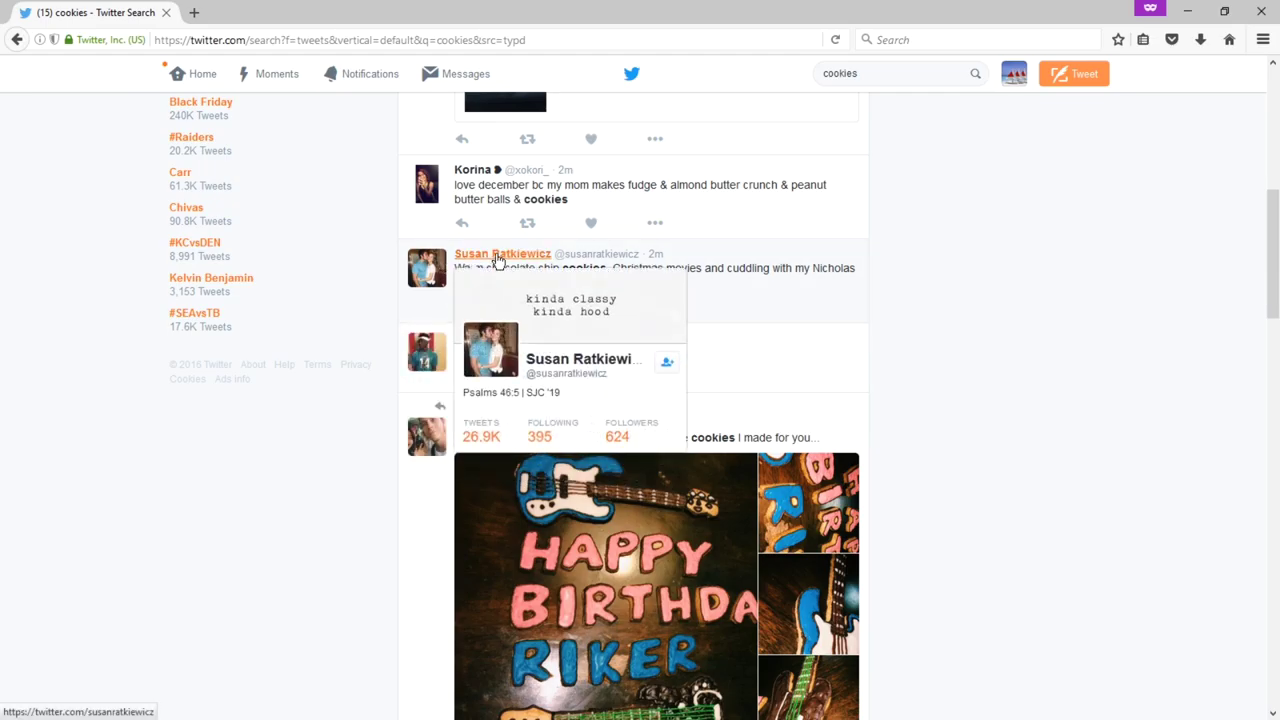
click(664, 368)
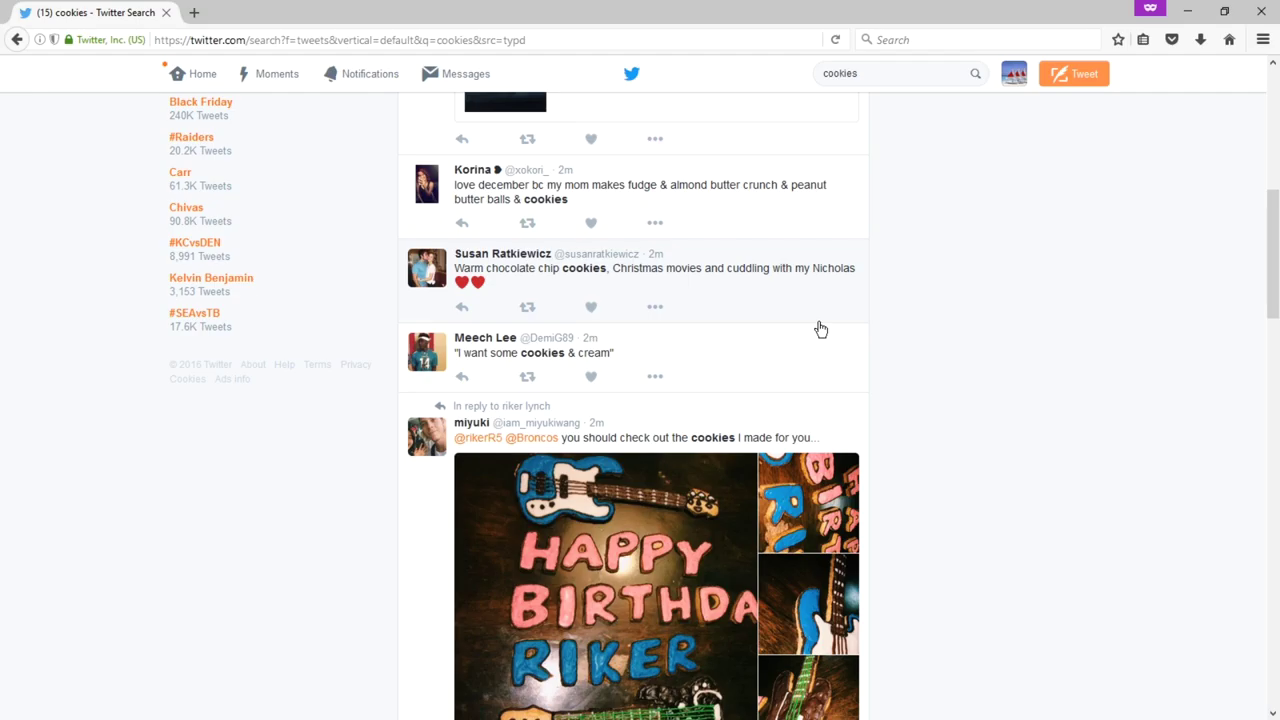
mouse_move(490, 343)
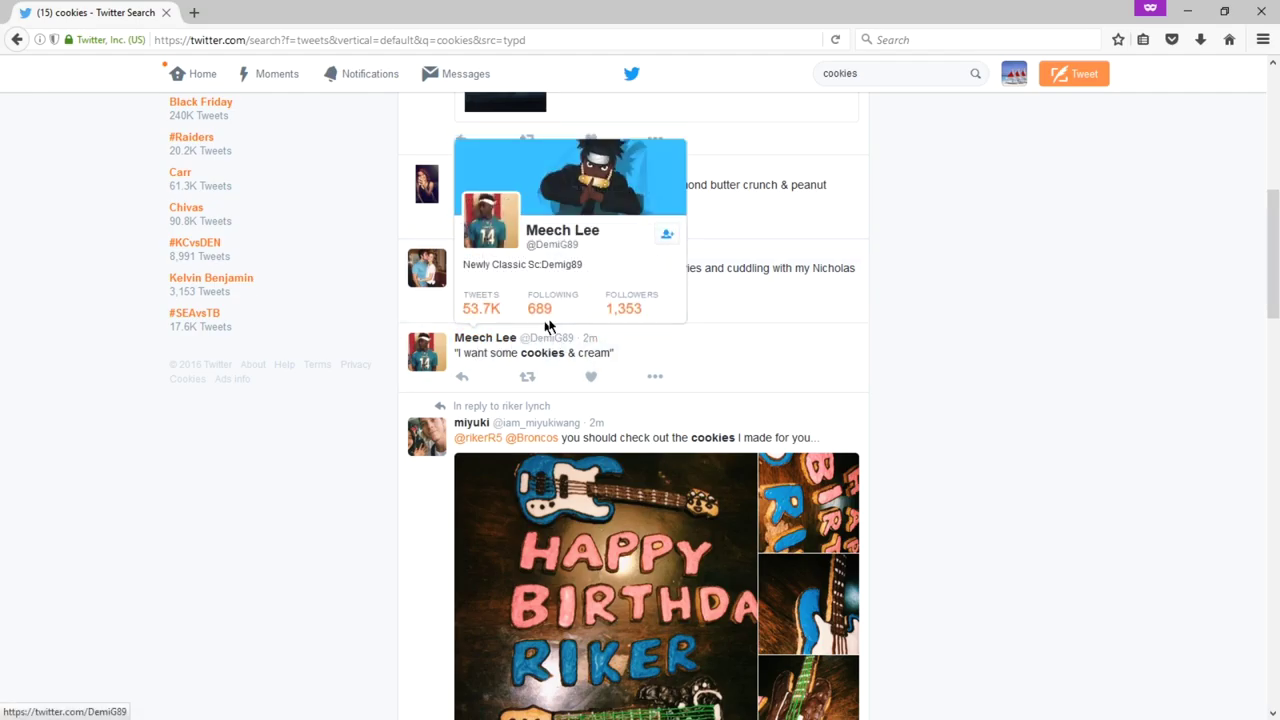
click(667, 234)
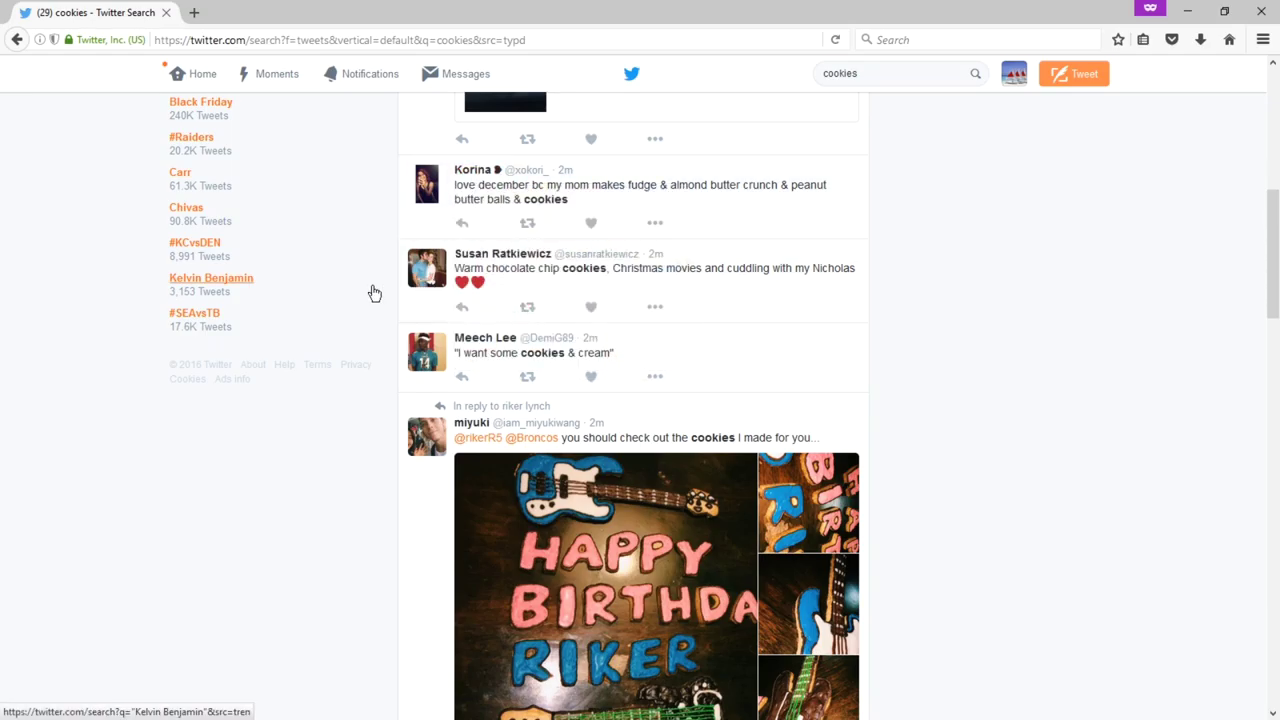
Open the Home timeline in a new background tab.
middle_click(207, 80)
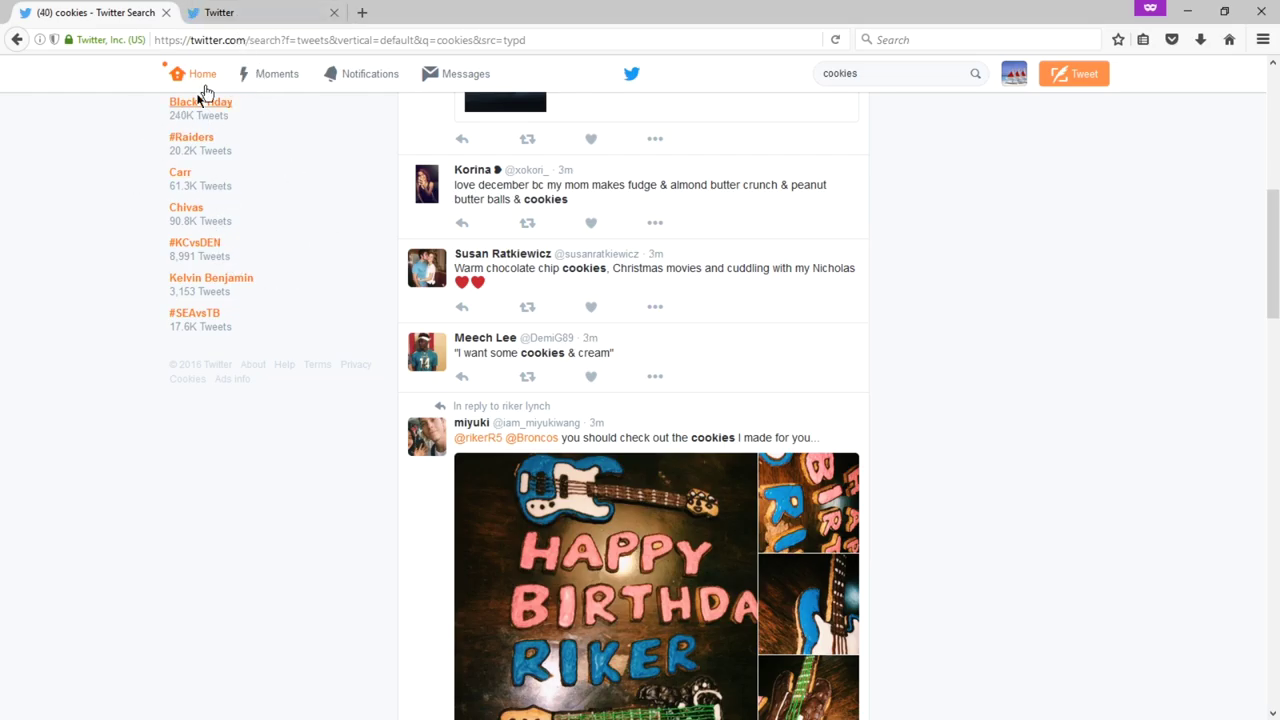
Switch to the new home timeline tab and scroll down past the bakery's own posts.
click(222, 14)
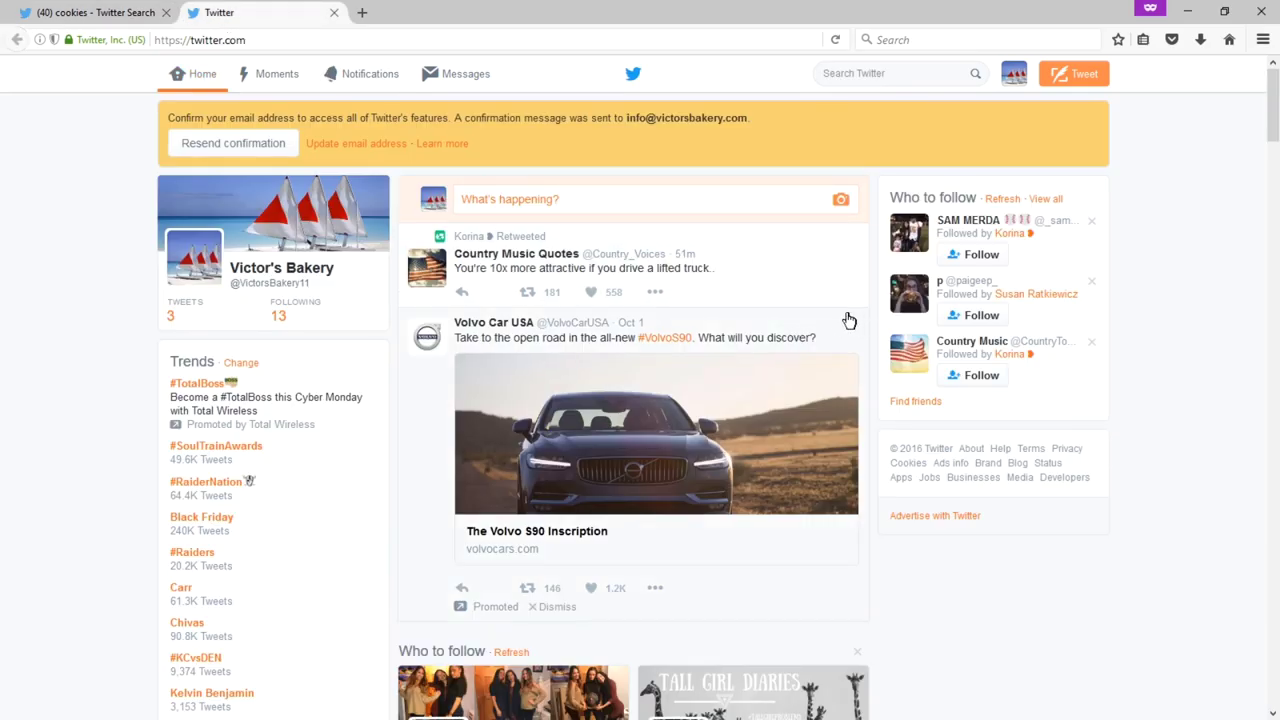
scroll(834, 372, down, 3)
scroll(974, 346, down, 4)
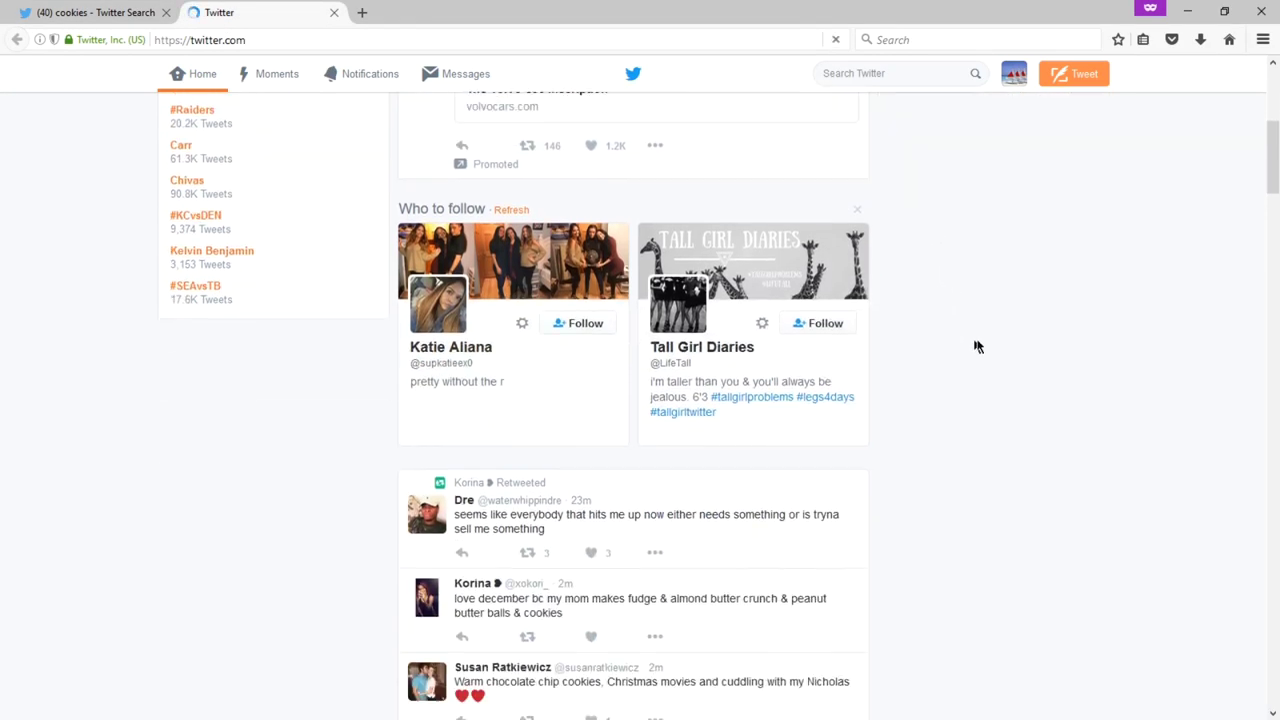
scroll(1011, 341, down, 3)
scroll(1011, 340, down, 5)
scroll(1011, 340, down, 9)
scroll(1011, 341, down, 12)
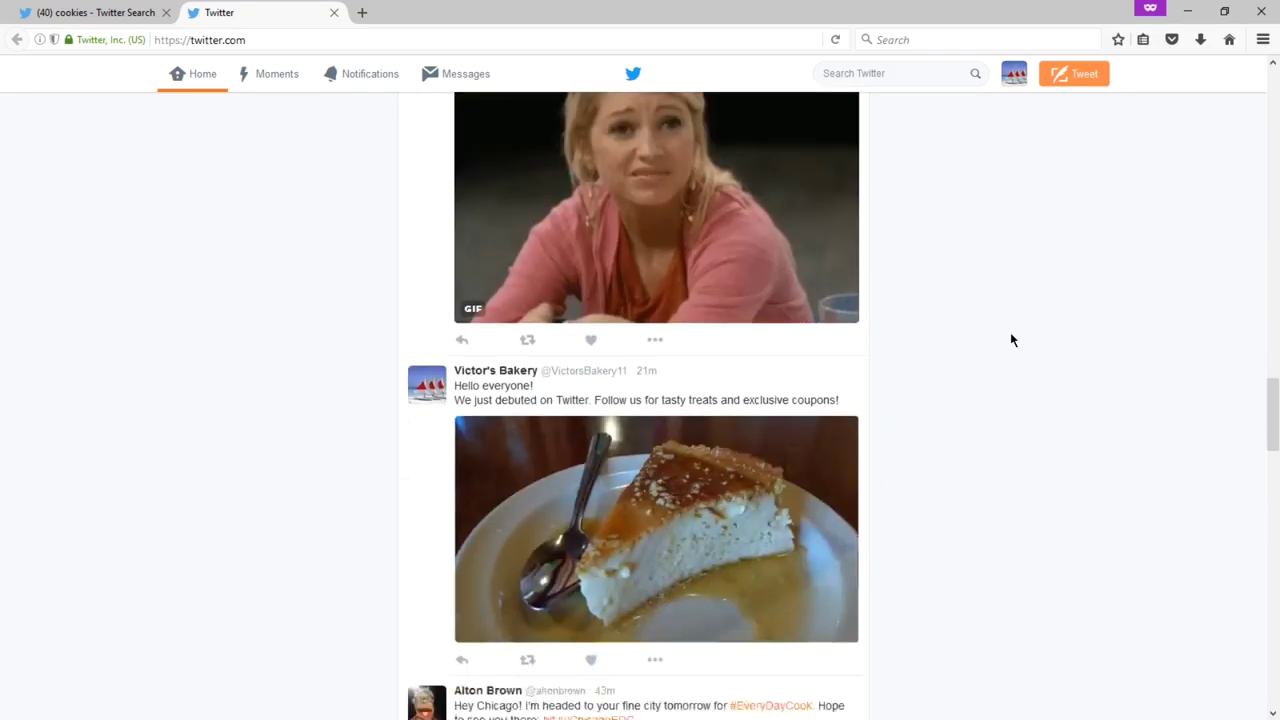
scroll(1010, 340, down, 5)
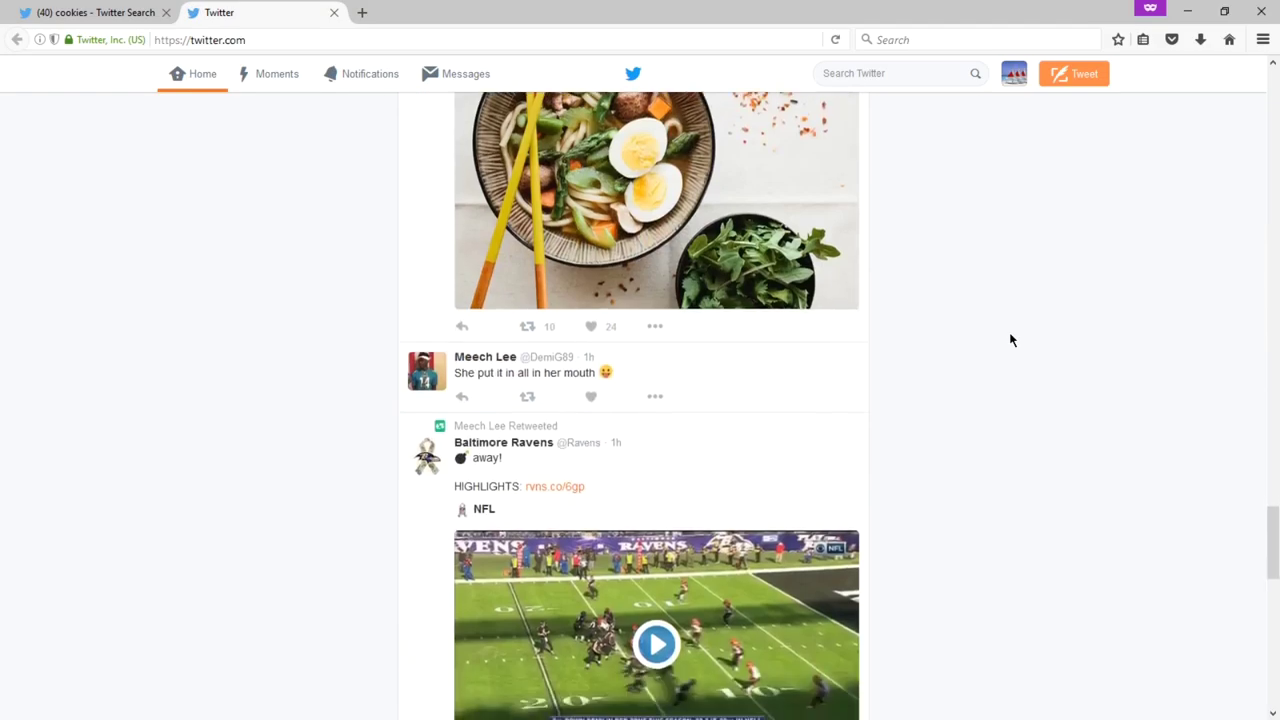
scroll(1010, 340, down, 3)
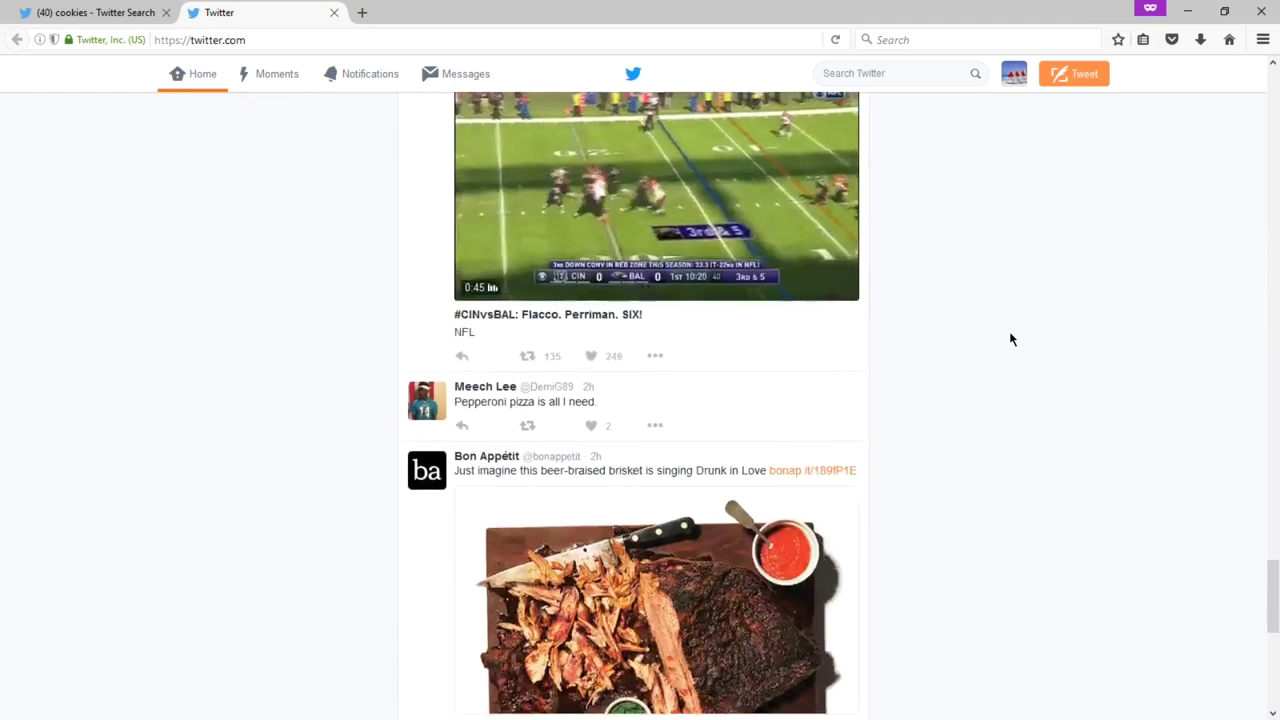
Return to the cookies search tab and load the 40 new results at the top.
click(99, 14)
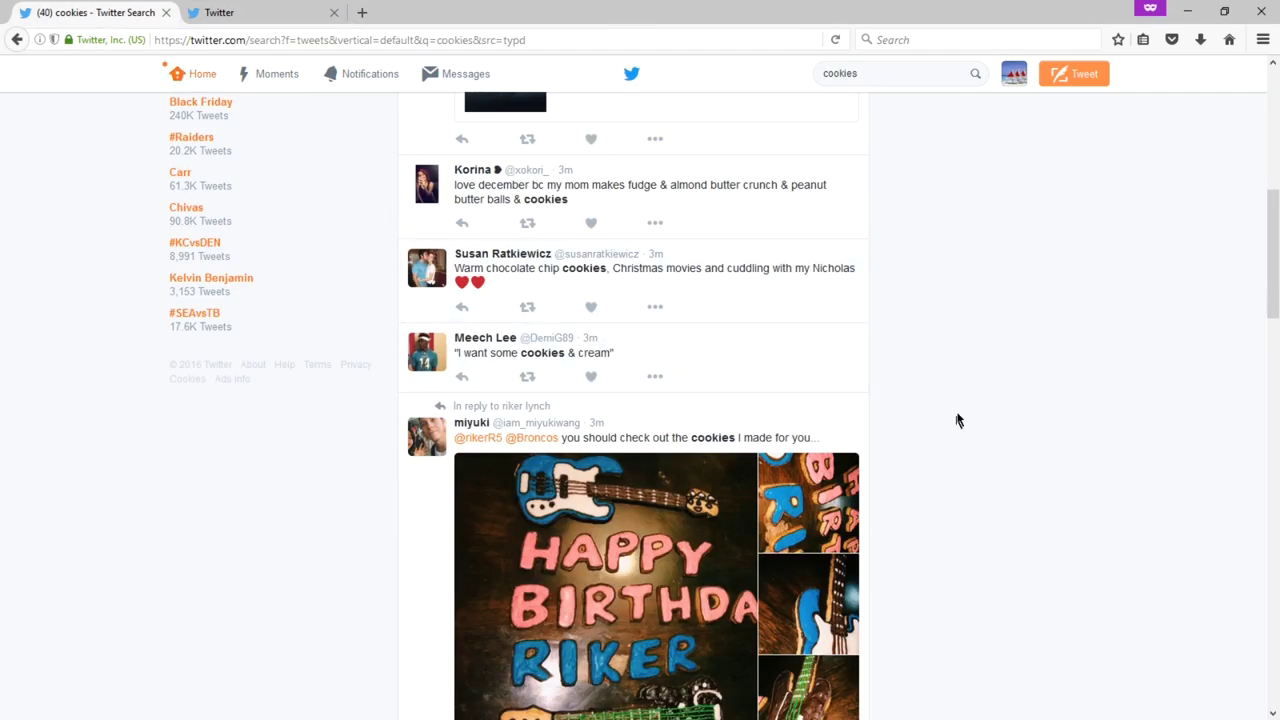
scroll(968, 404, down, 7)
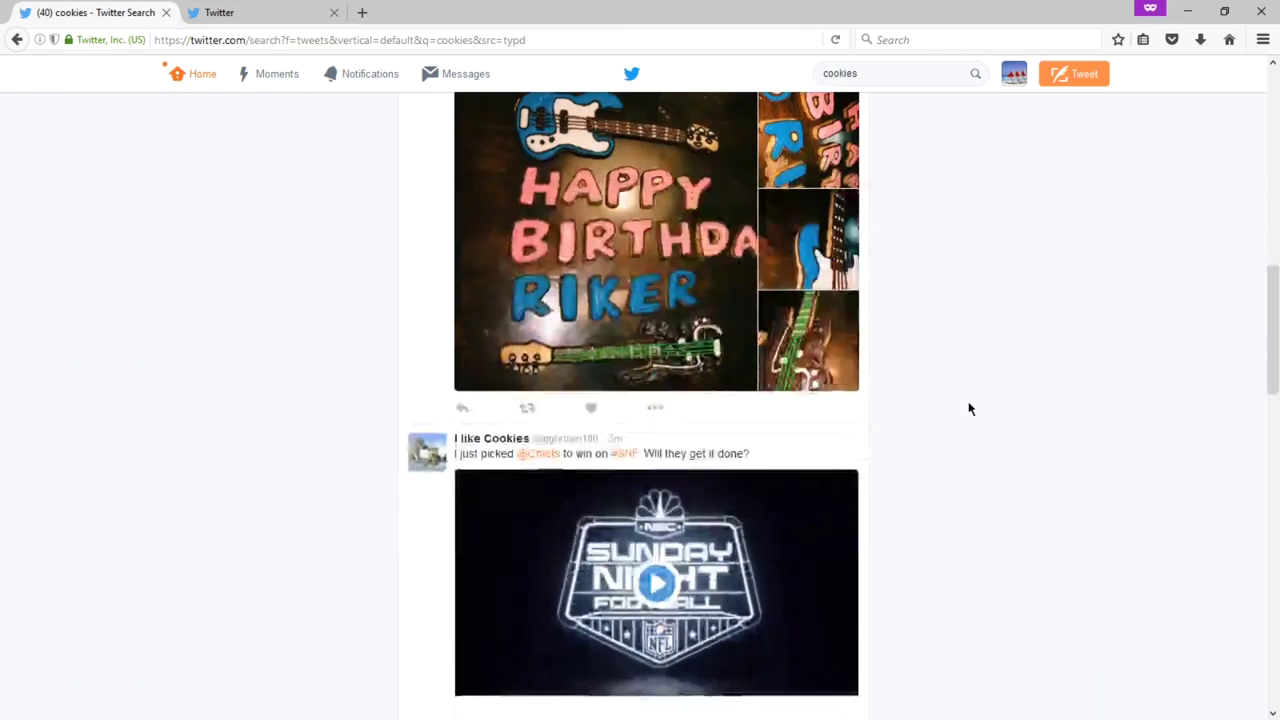
scroll(968, 408, up, 10)
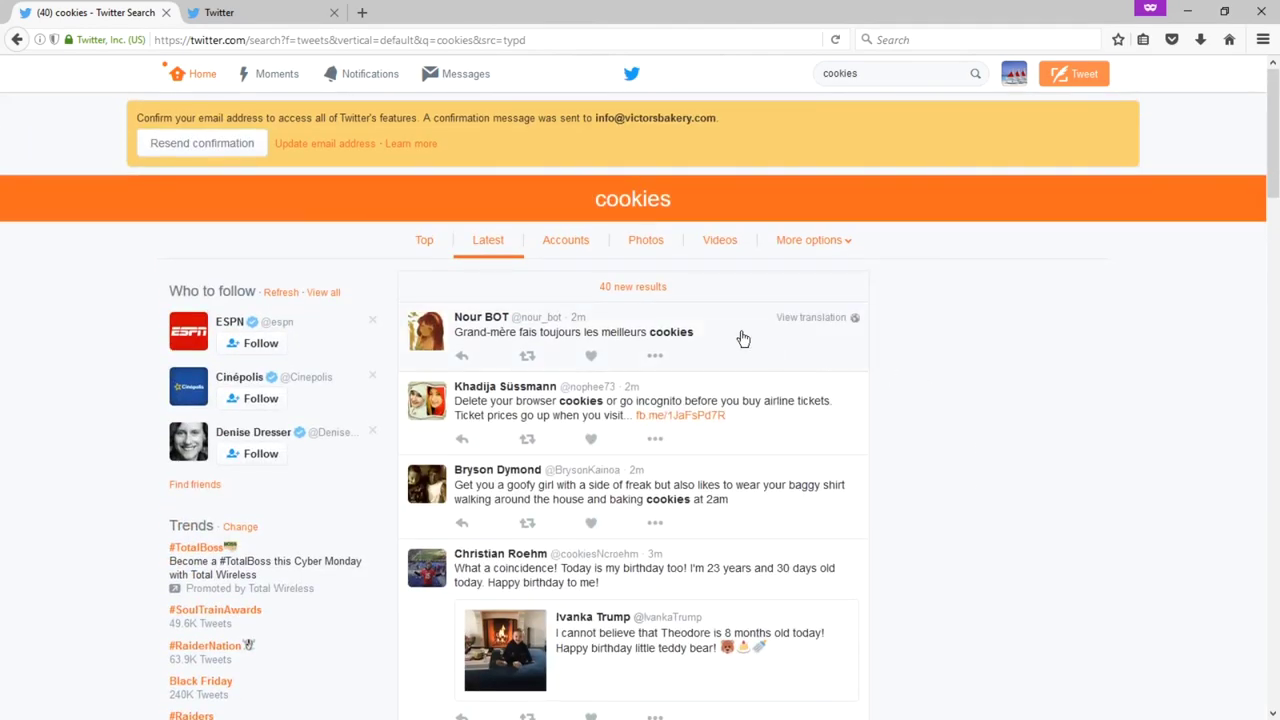
click(629, 288)
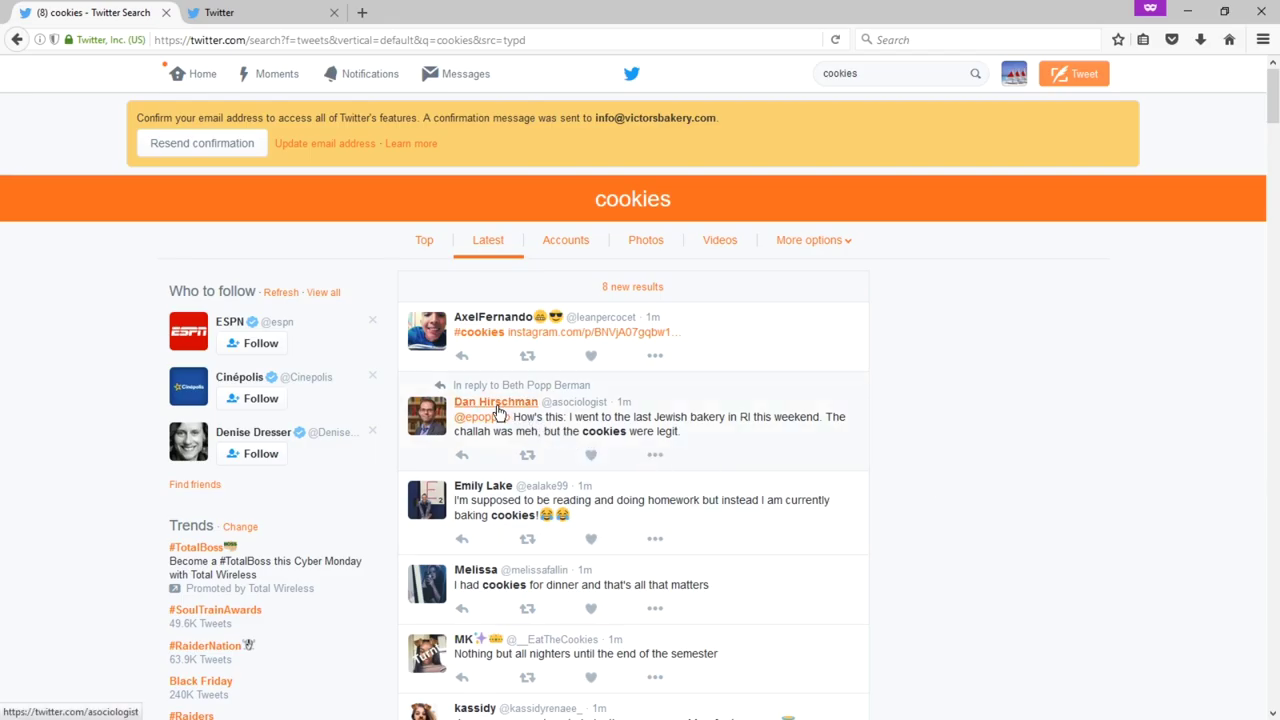
Open the Jewish-bakery tweet author's profile in a background tab.
mouse_move(498, 411)
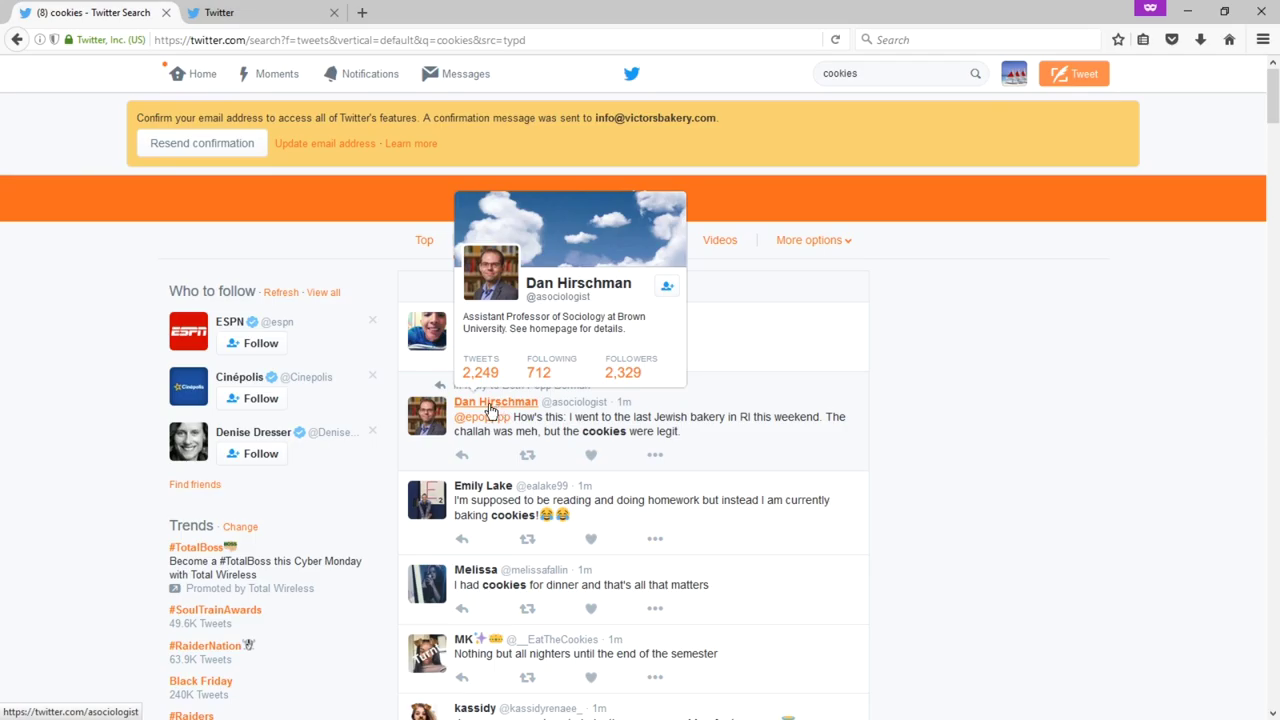
middle_click(491, 410)
scroll(181, 514, down, 1)
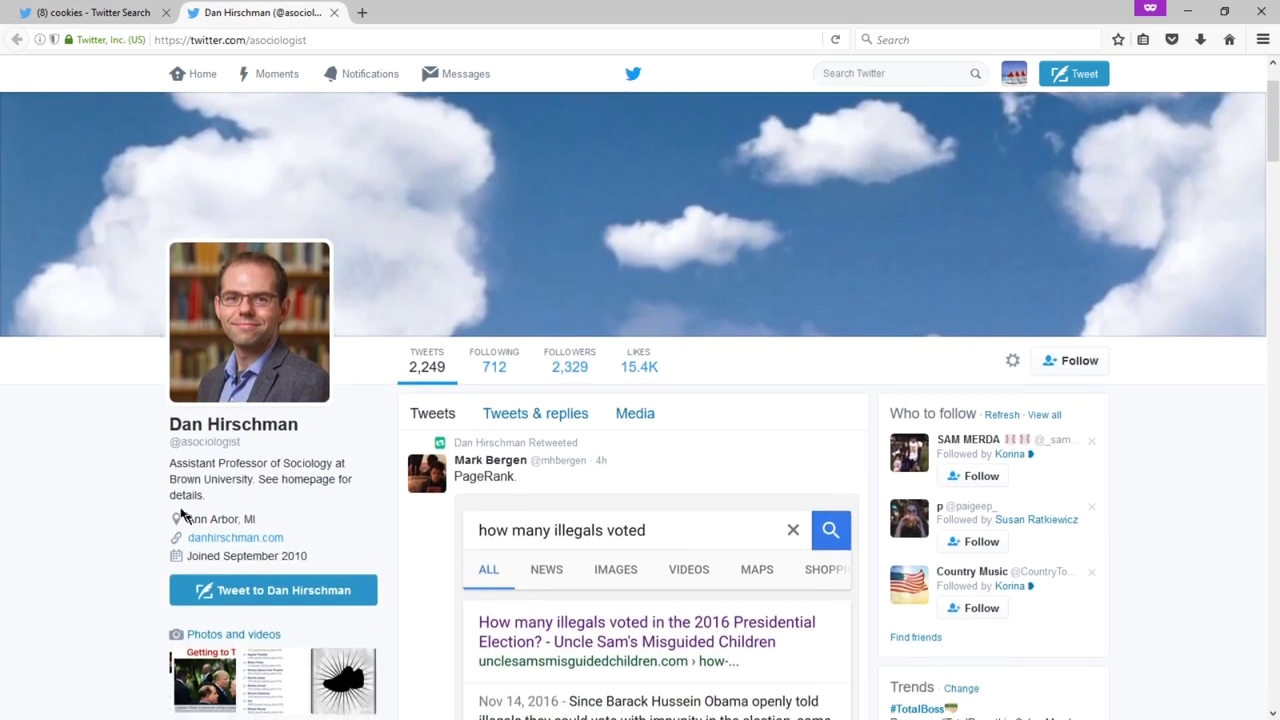
scroll(372, 449, down, 20)
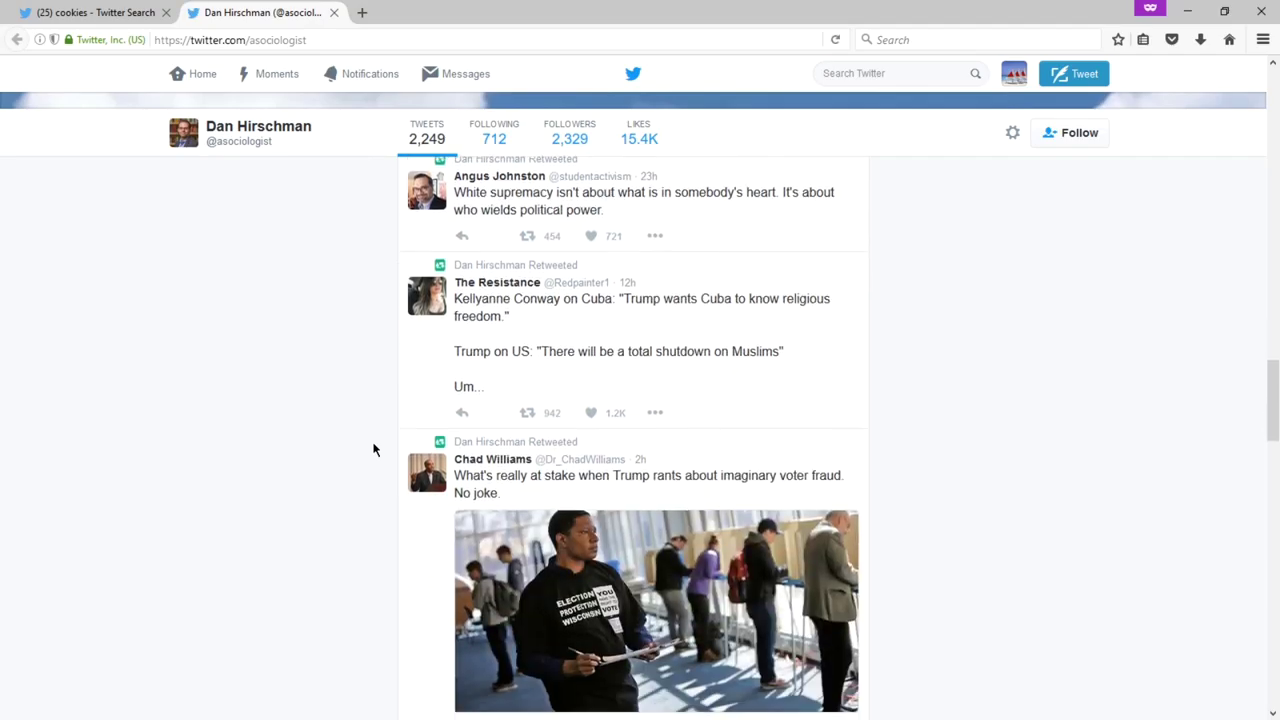
scroll(373, 449, down, 8)
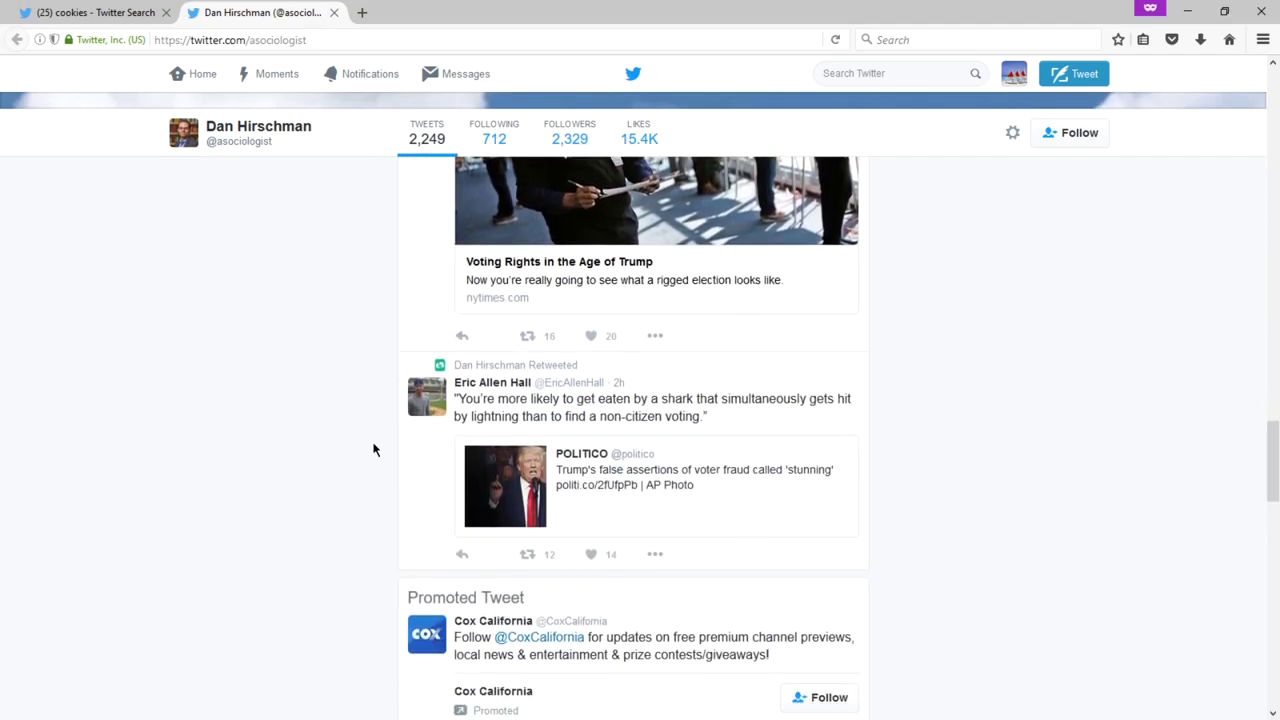
scroll(373, 449, down, 8)
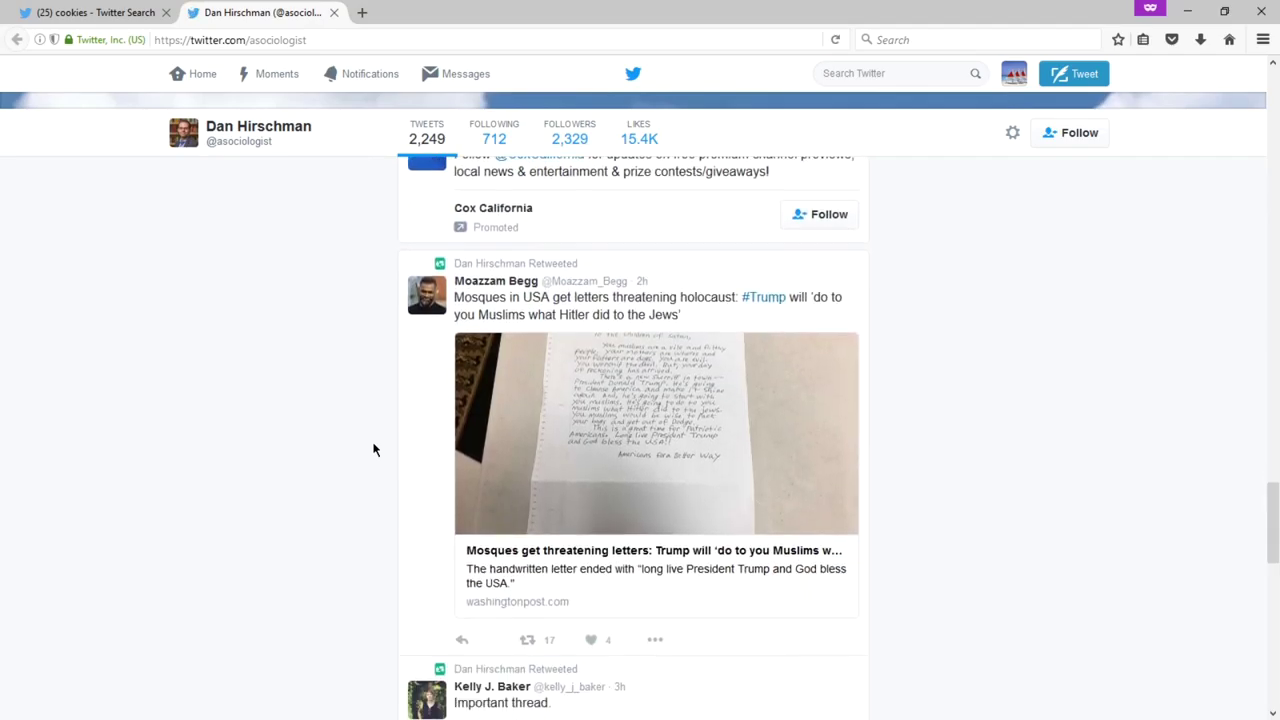
scroll(373, 449, down, 6)
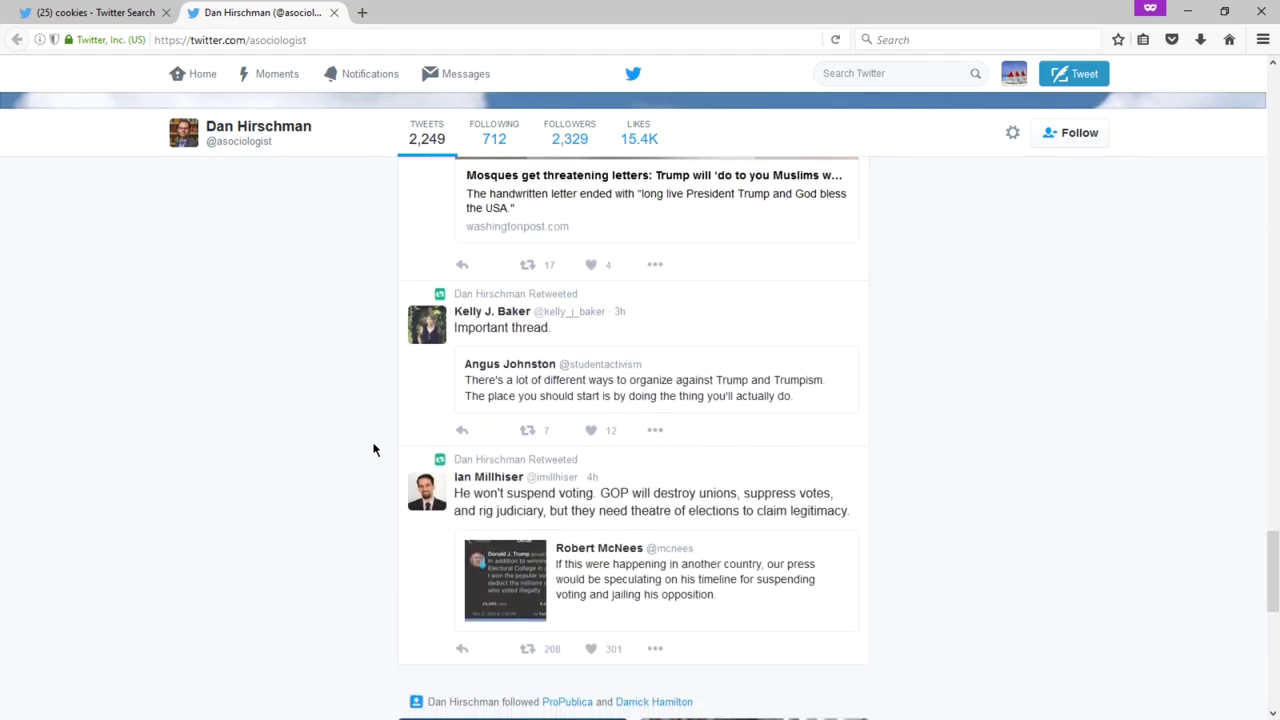
scroll(373, 449, down, 5)
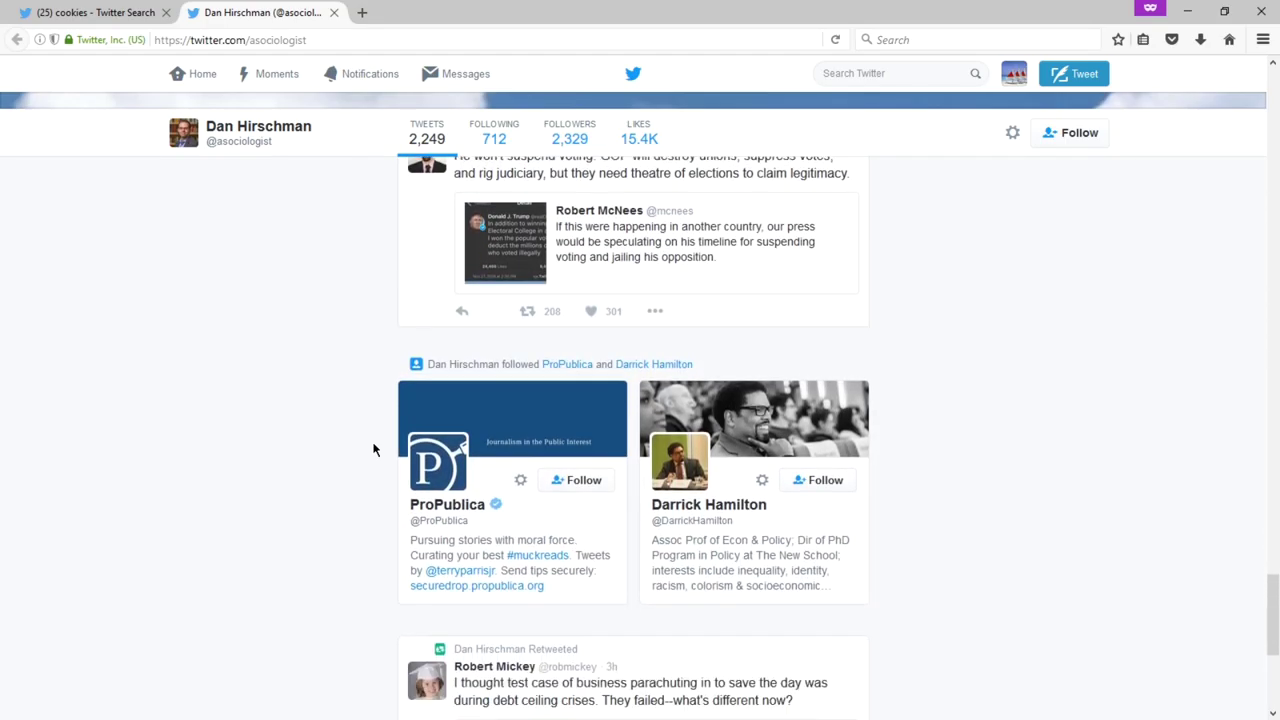
scroll(373, 449, down, 3)
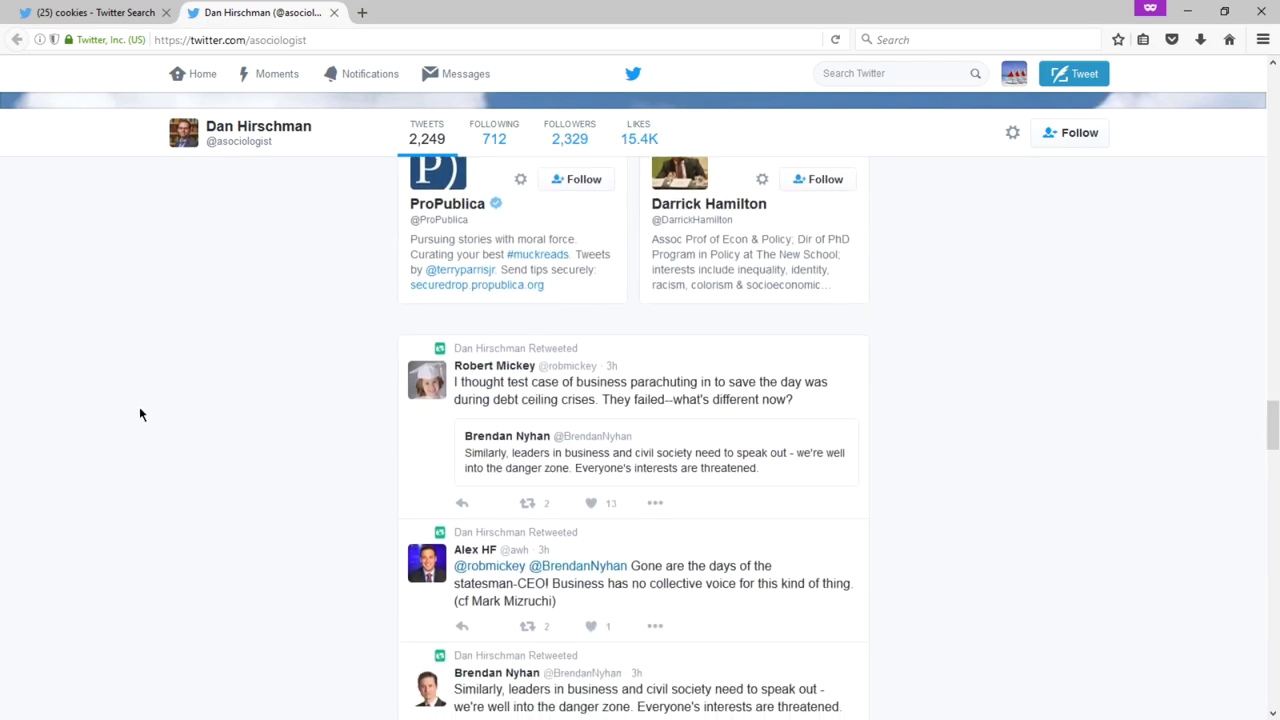
Check the cookies search tab, then return to the profile tab and scroll its timeline.
click(95, 14)
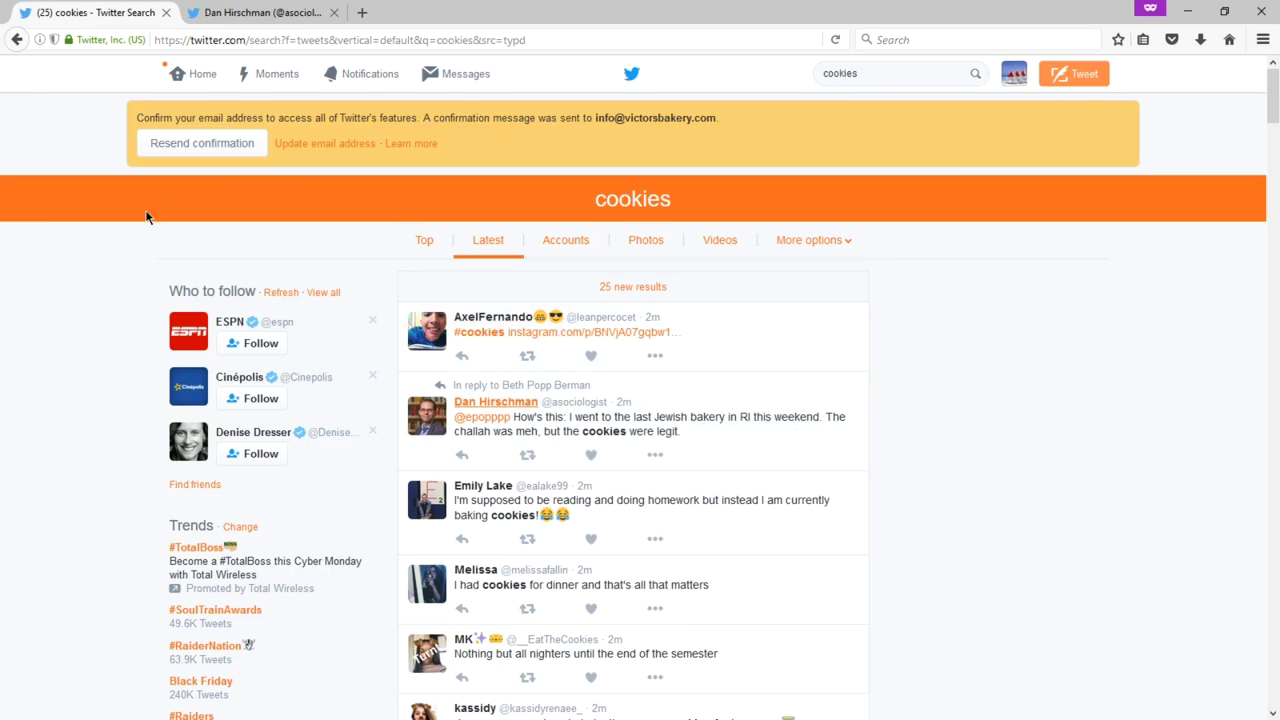
click(247, 14)
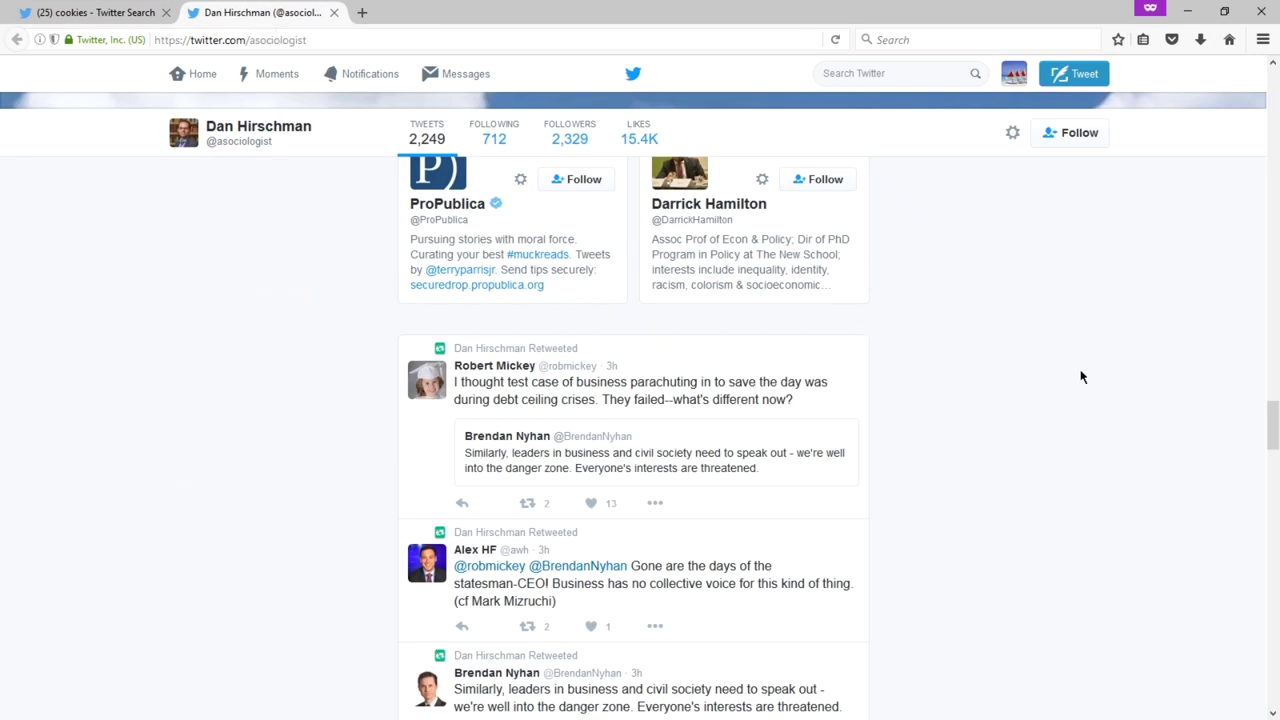
scroll(1080, 376, down, 8)
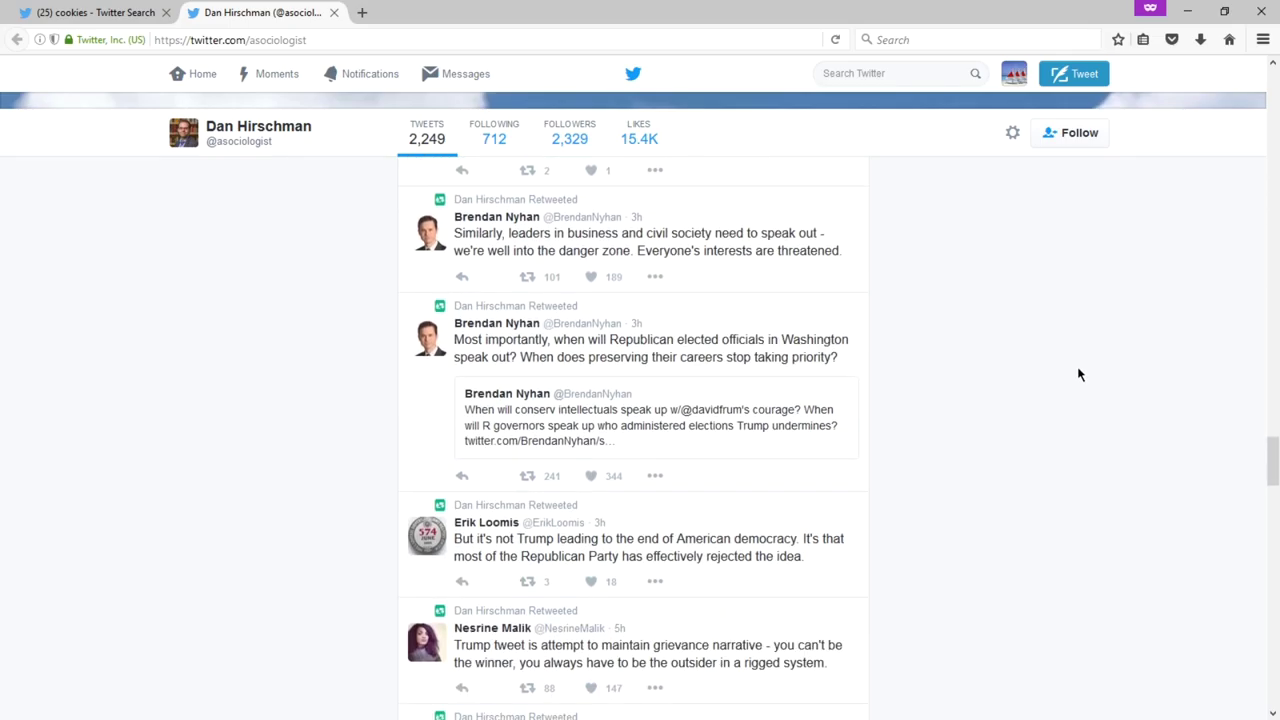
scroll(1078, 374, down, 8)
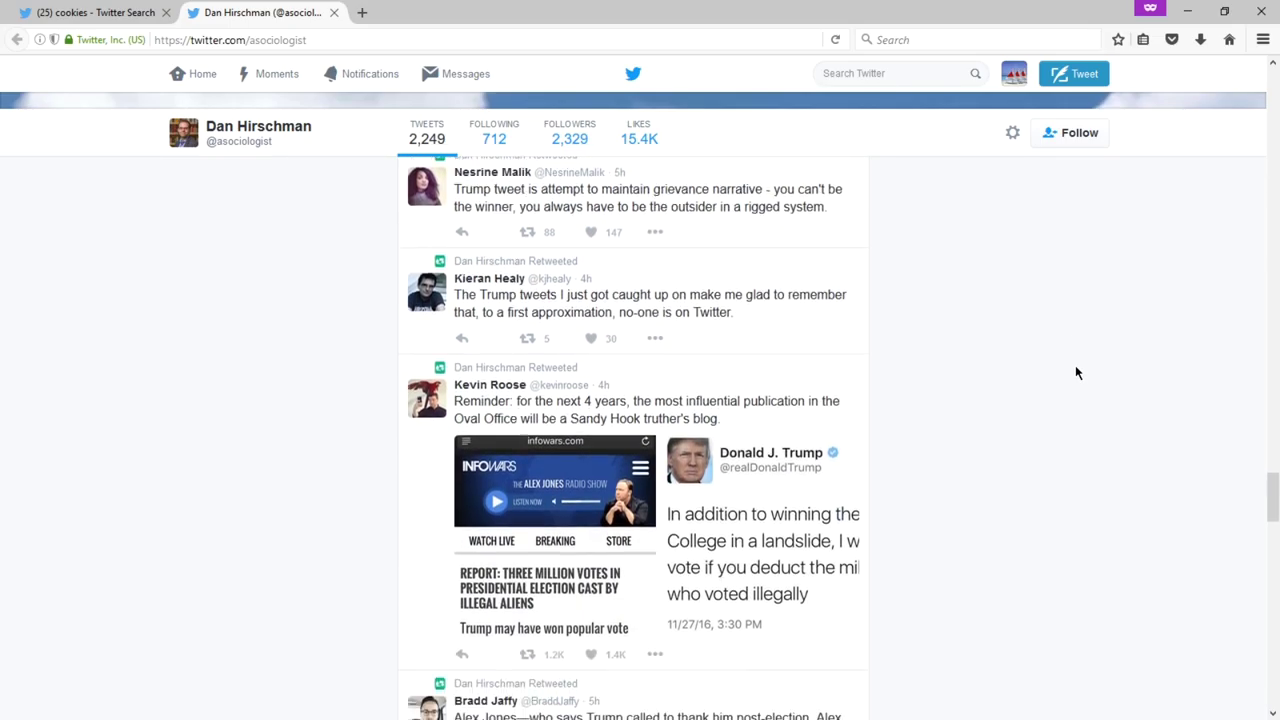
scroll(1077, 372, down, 4)
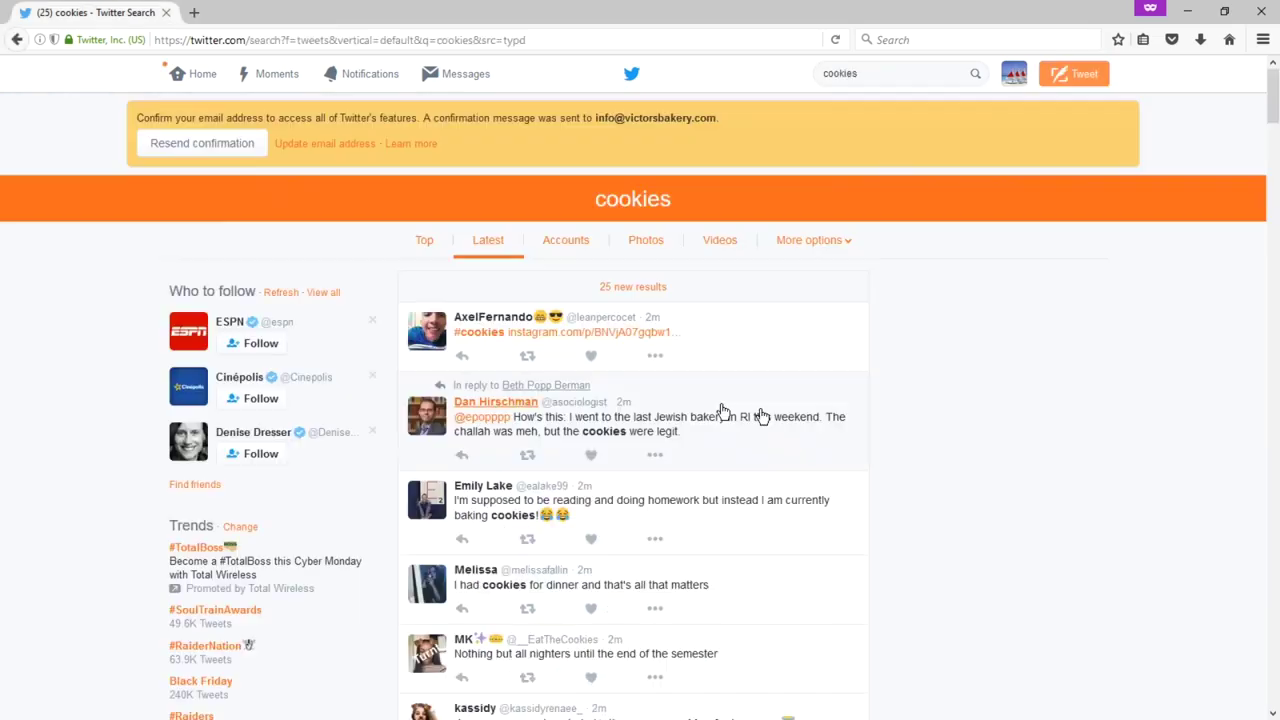
scroll(900, 425, down, 2)
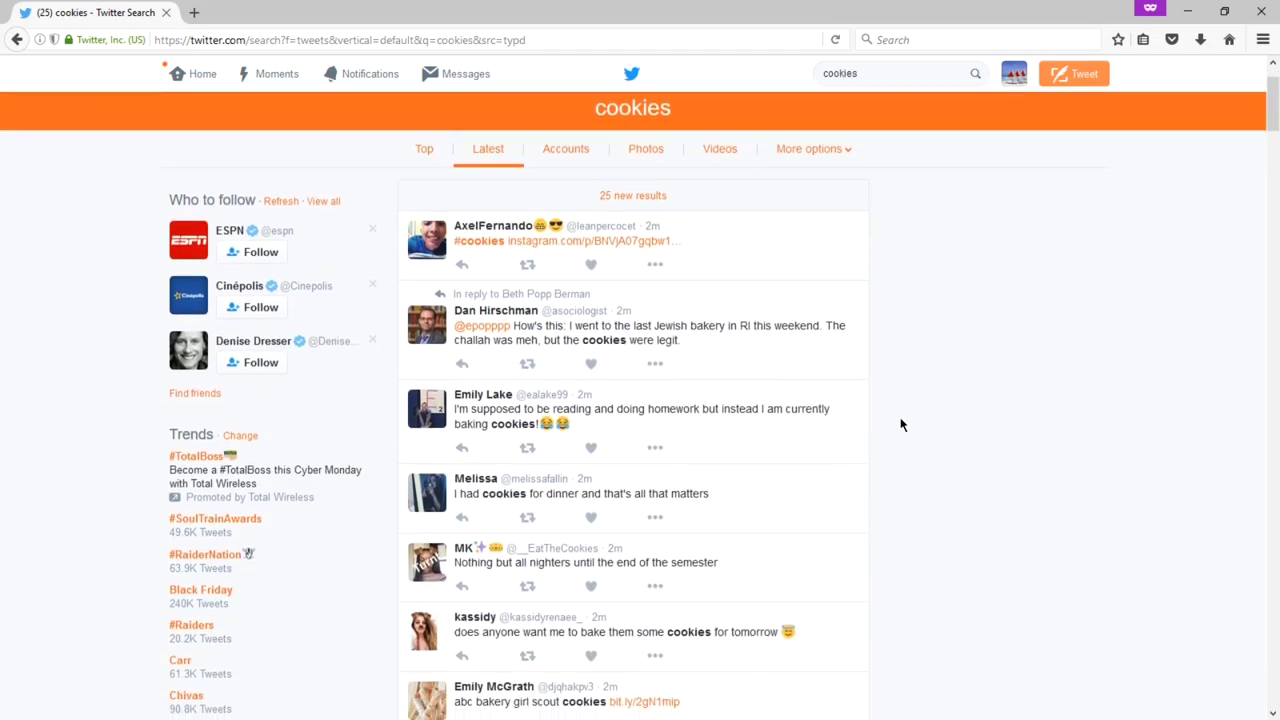
scroll(900, 425, down, 2)
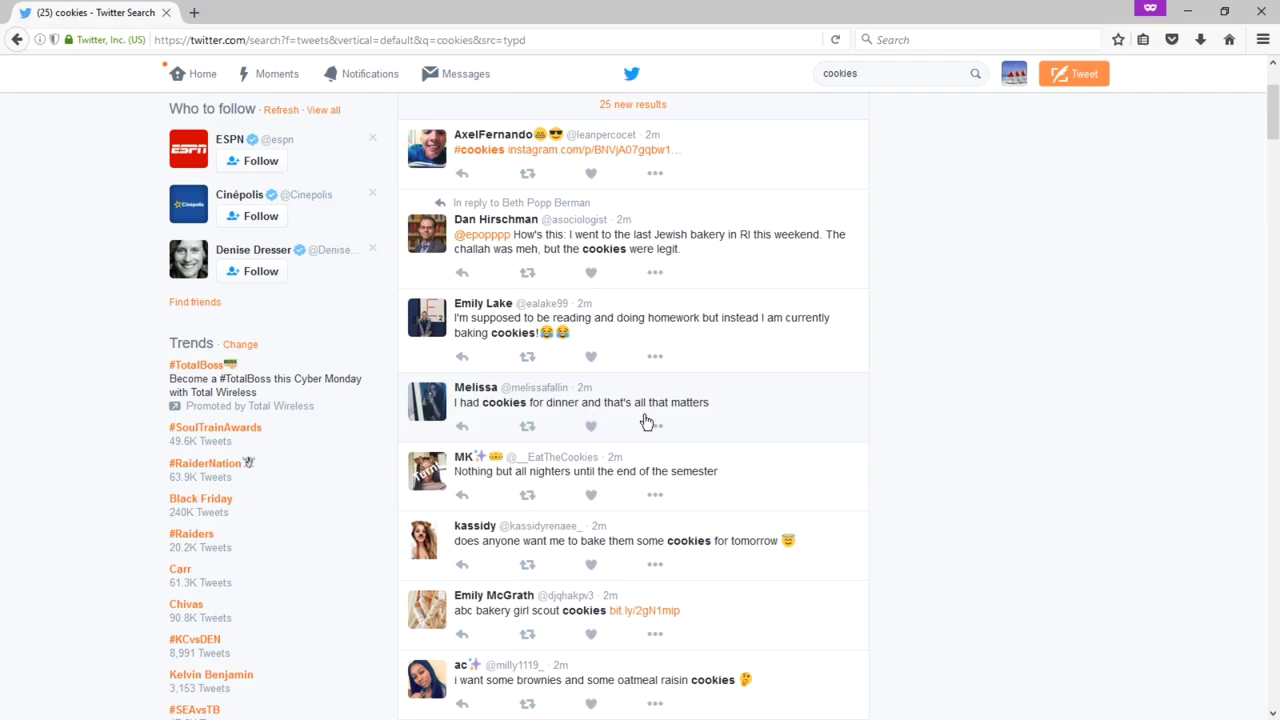
middle_click(491, 393)
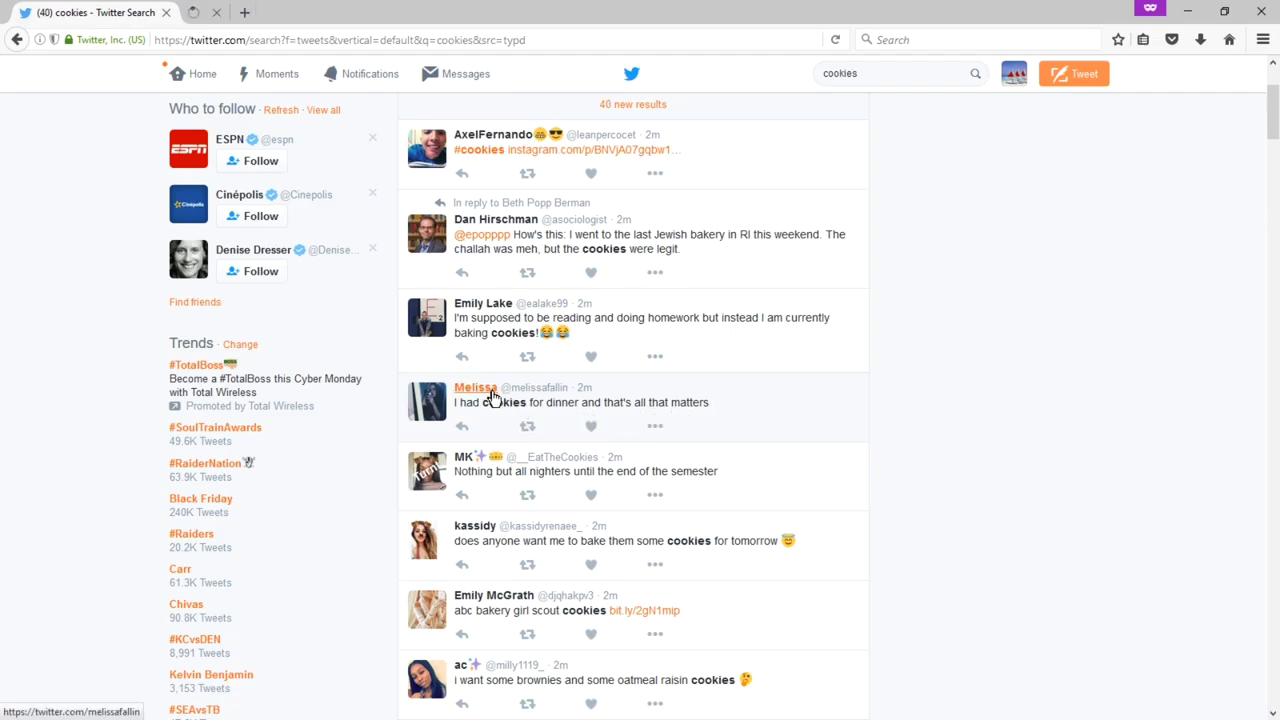
click(237, 14)
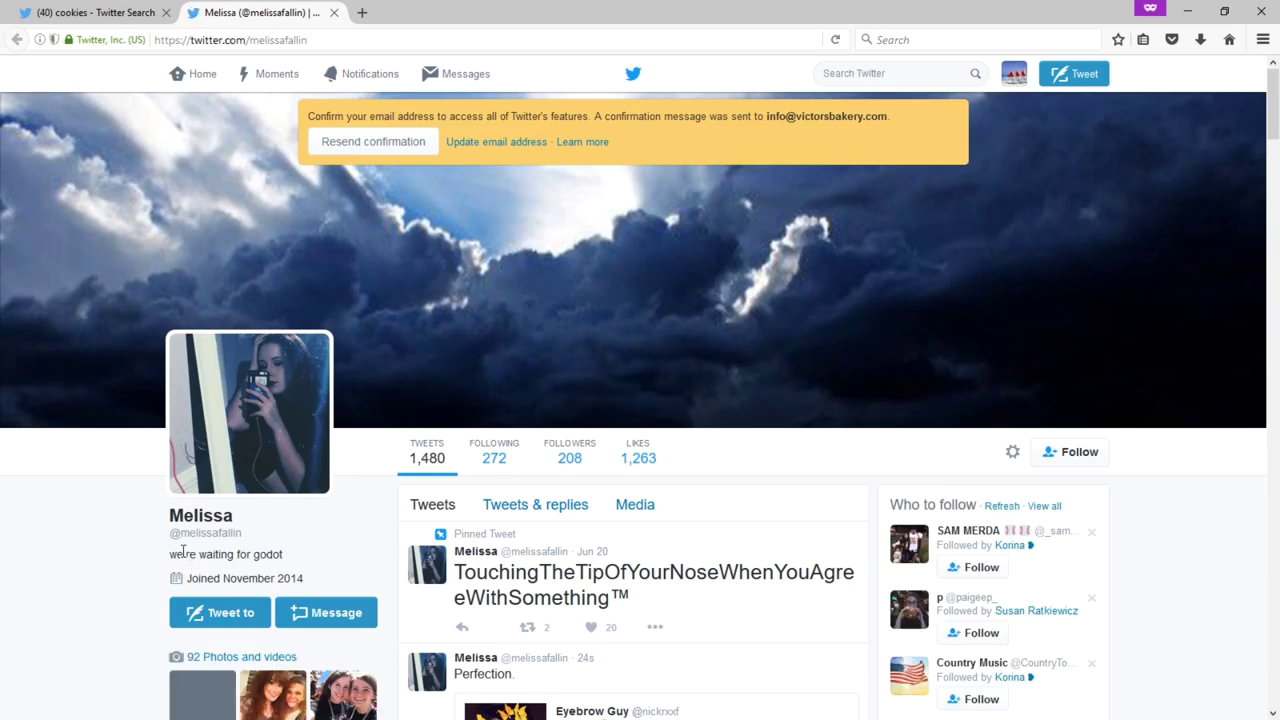
scroll(325, 545, down, 3)
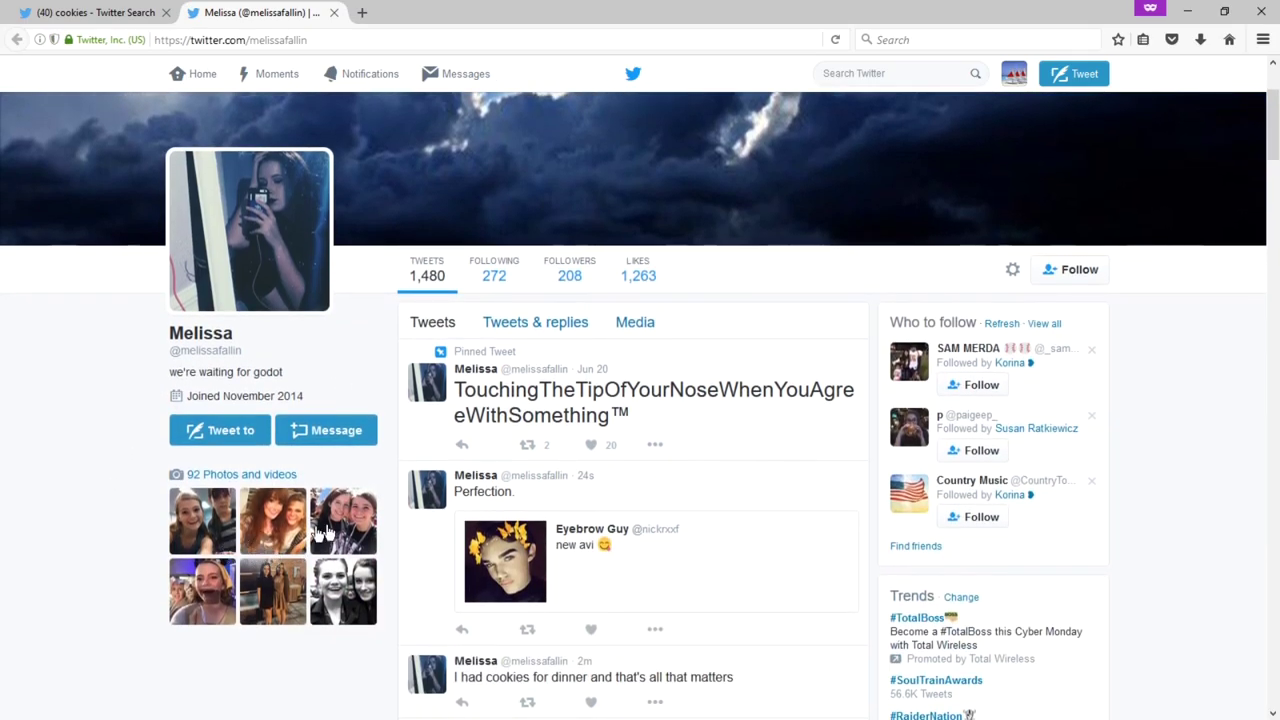
scroll(409, 449, down, 6)
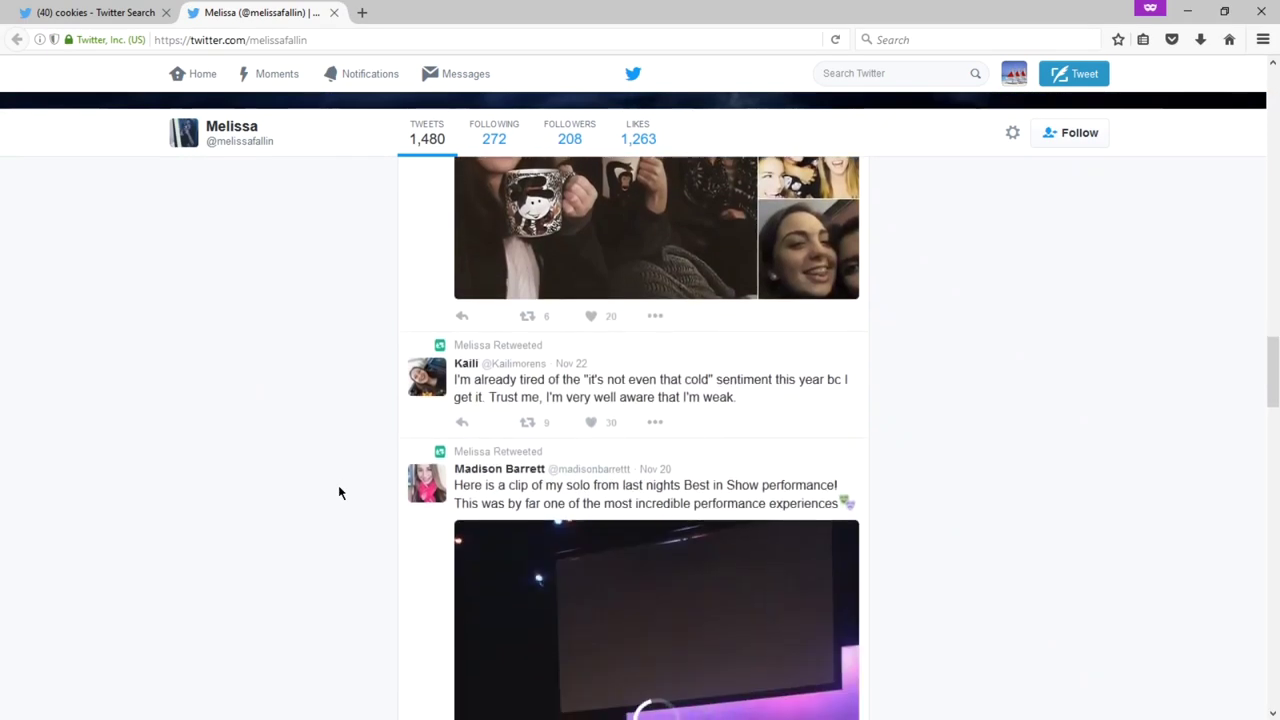
scroll(339, 491, down, 5)
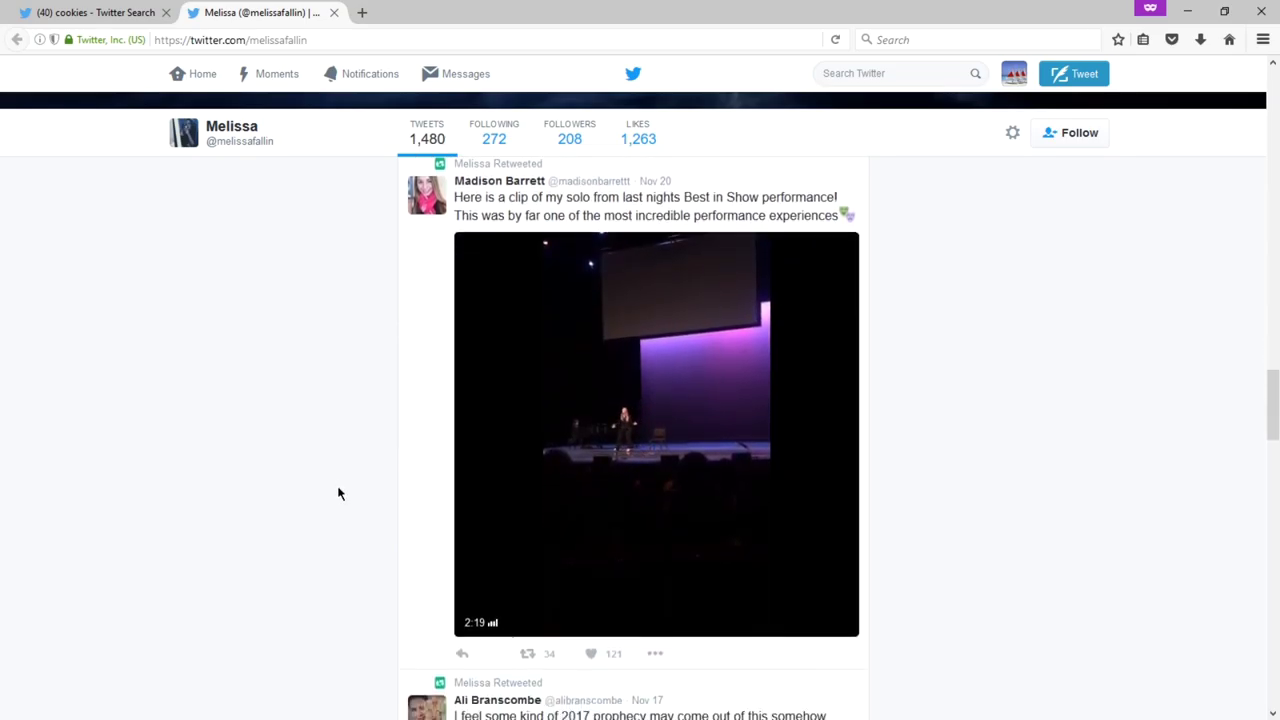
scroll(339, 492, down, 10)
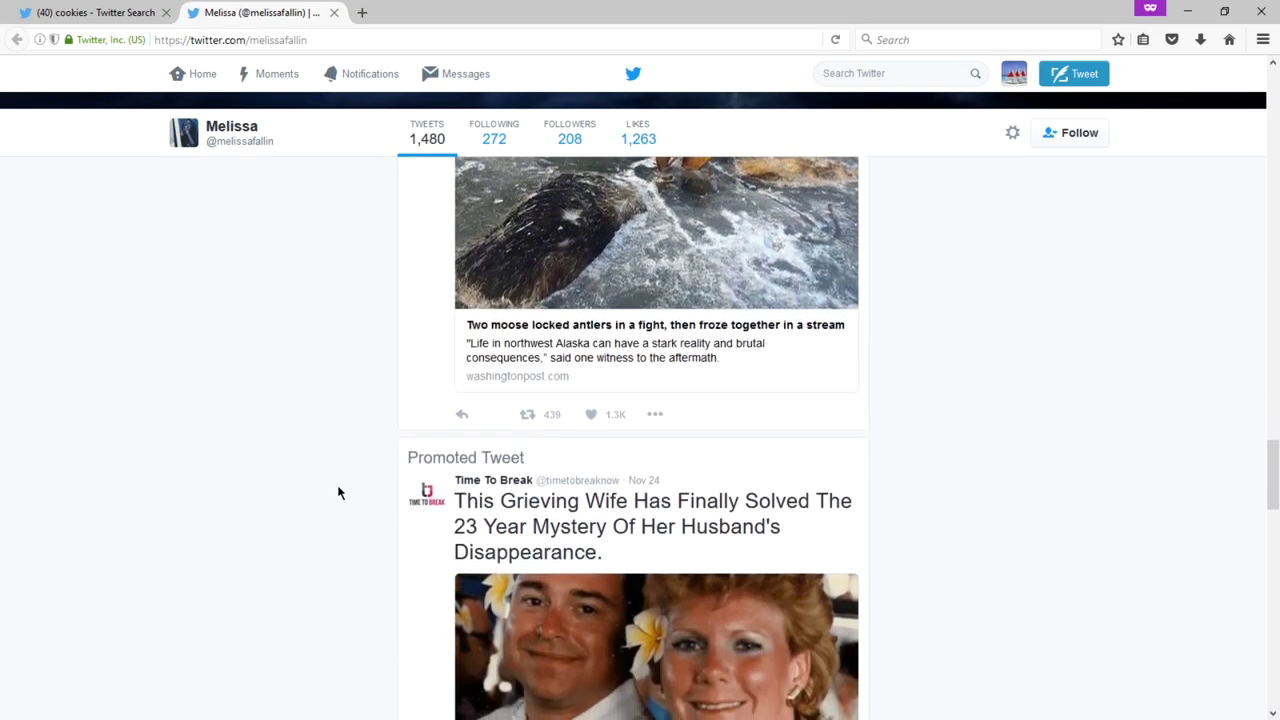
scroll(339, 492, down, 8)
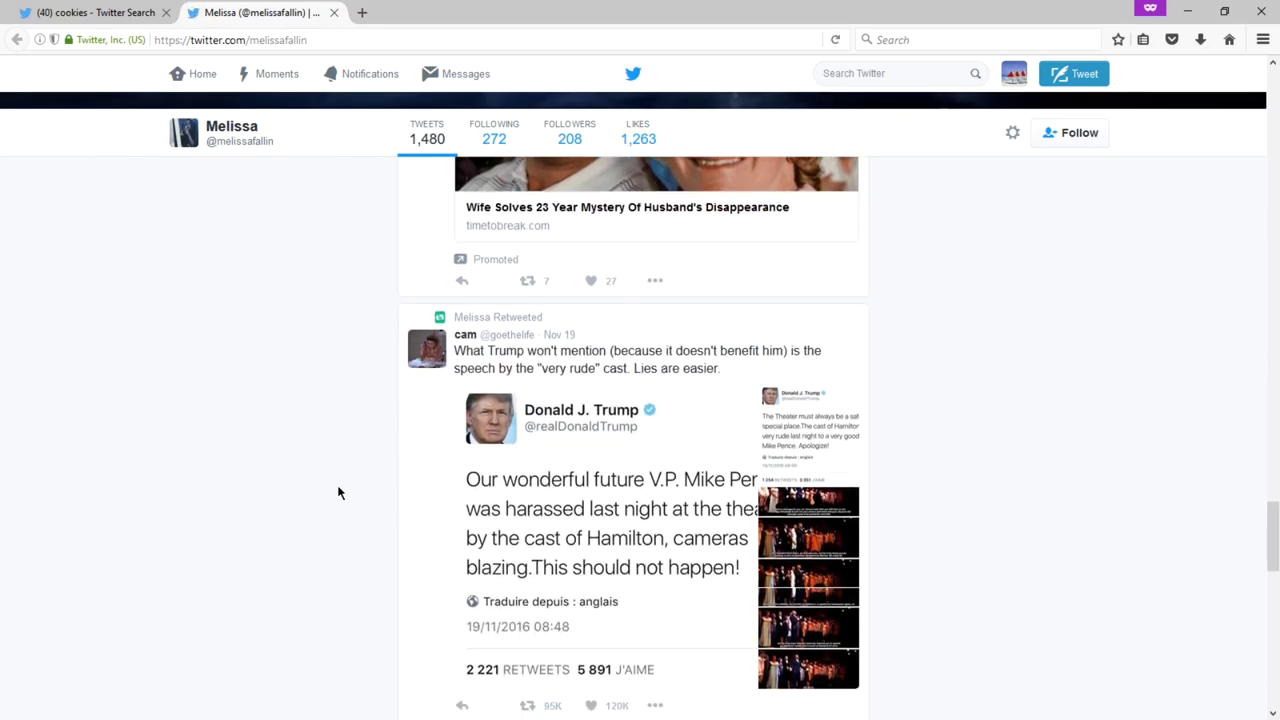
scroll(339, 492, down, 3)
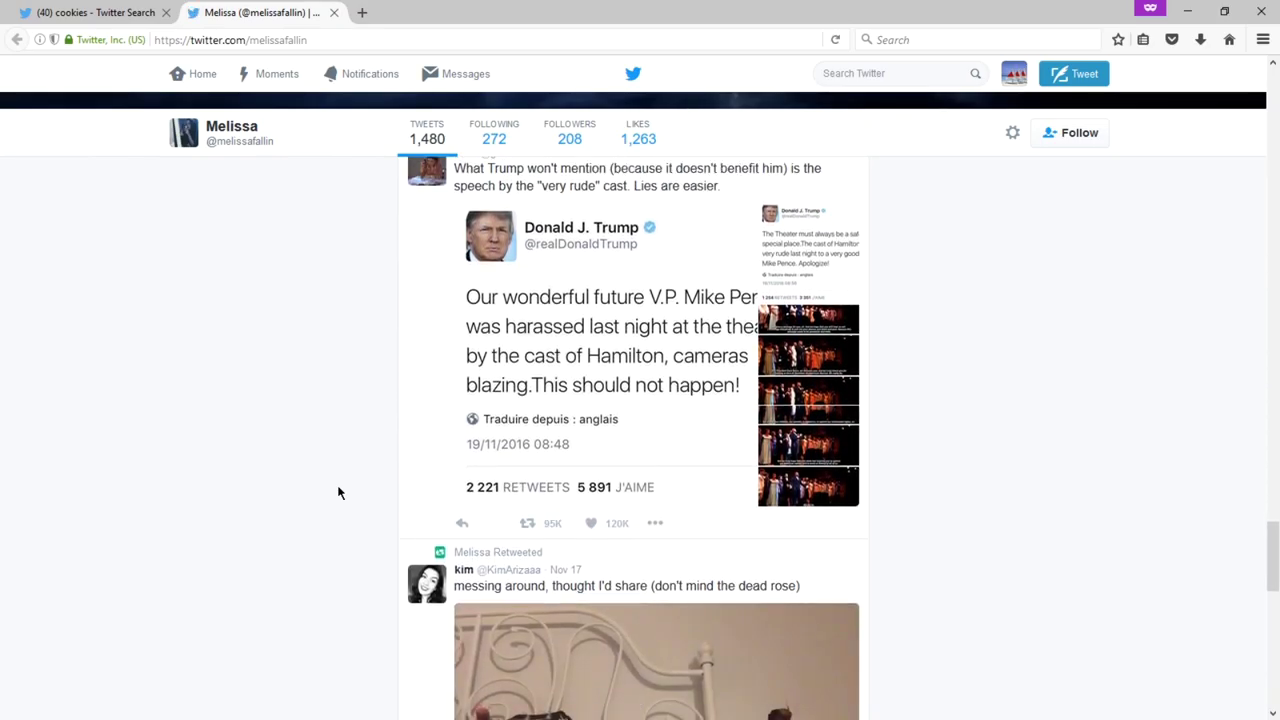
key(ctrl+w)
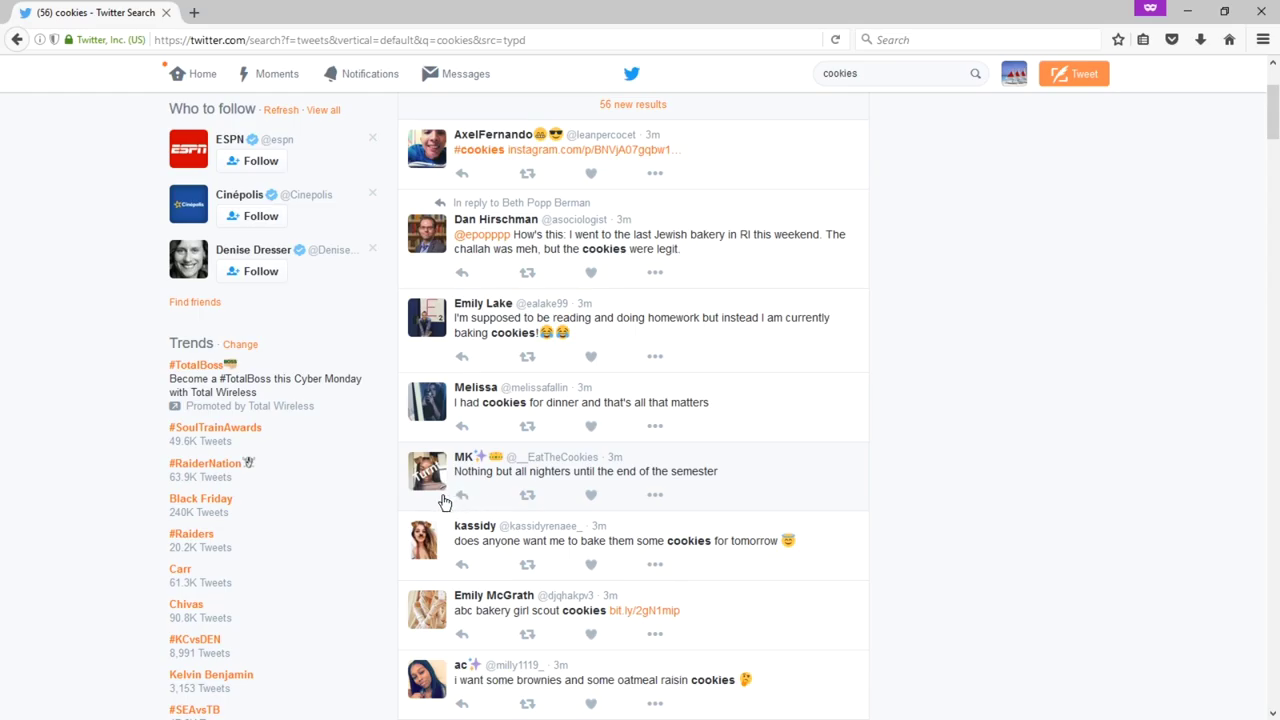
Like the all-nighters, baking-instead-of-homework and cookies-for-dinner cookie tweets.
click(592, 496)
click(592, 358)
mouse_move(503, 310)
click(591, 427)
mouse_move(575, 465)
click(591, 496)
Like the tweet asking for brownies and oatmeal raisin cookies in the results.
scroll(648, 533, down, 3)
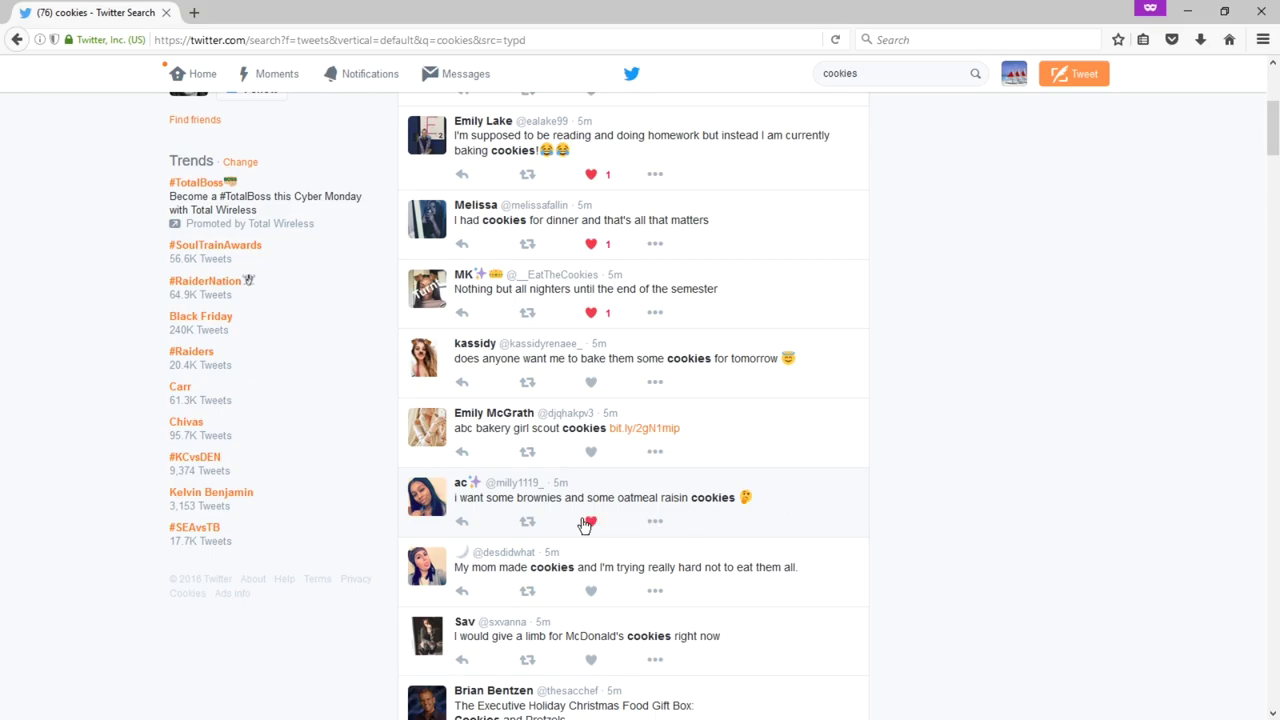
click(591, 523)
Start a quote retweet saying 'Just in luck! We bake the BEST Oatmeal Raisin Cookies. Our grandma taught us how!'.
click(527, 522)
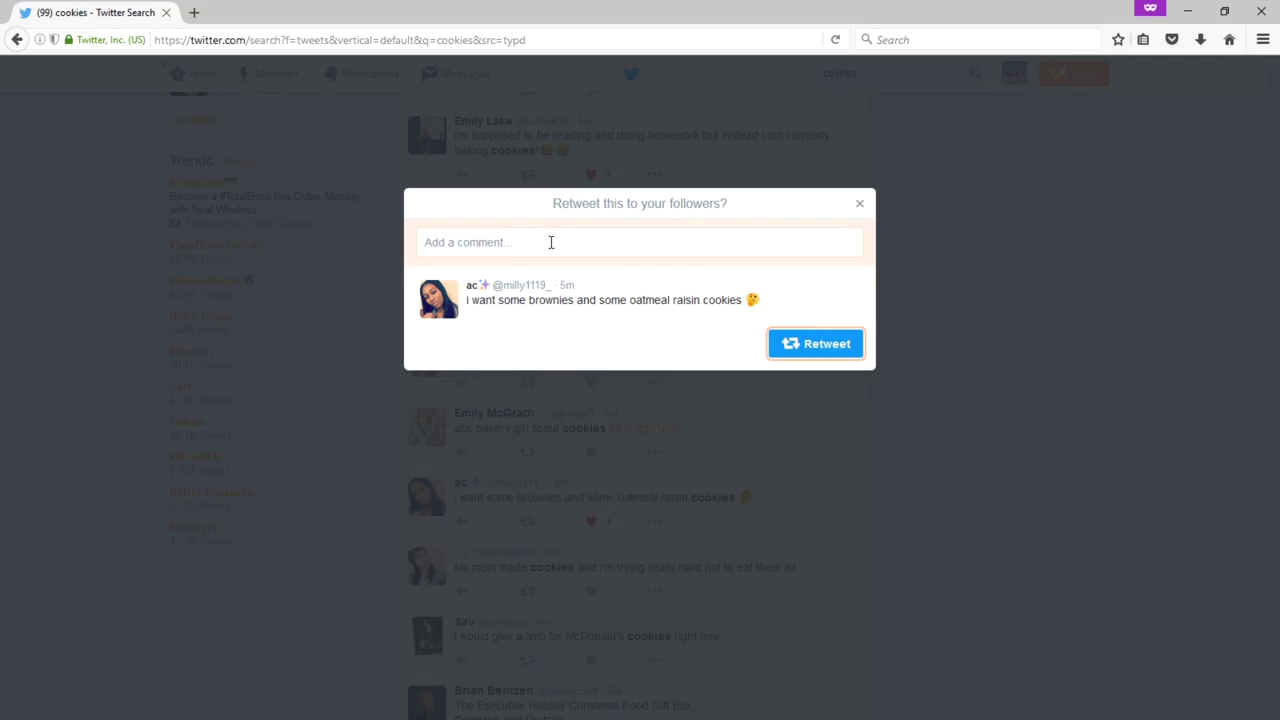
click(550, 242)
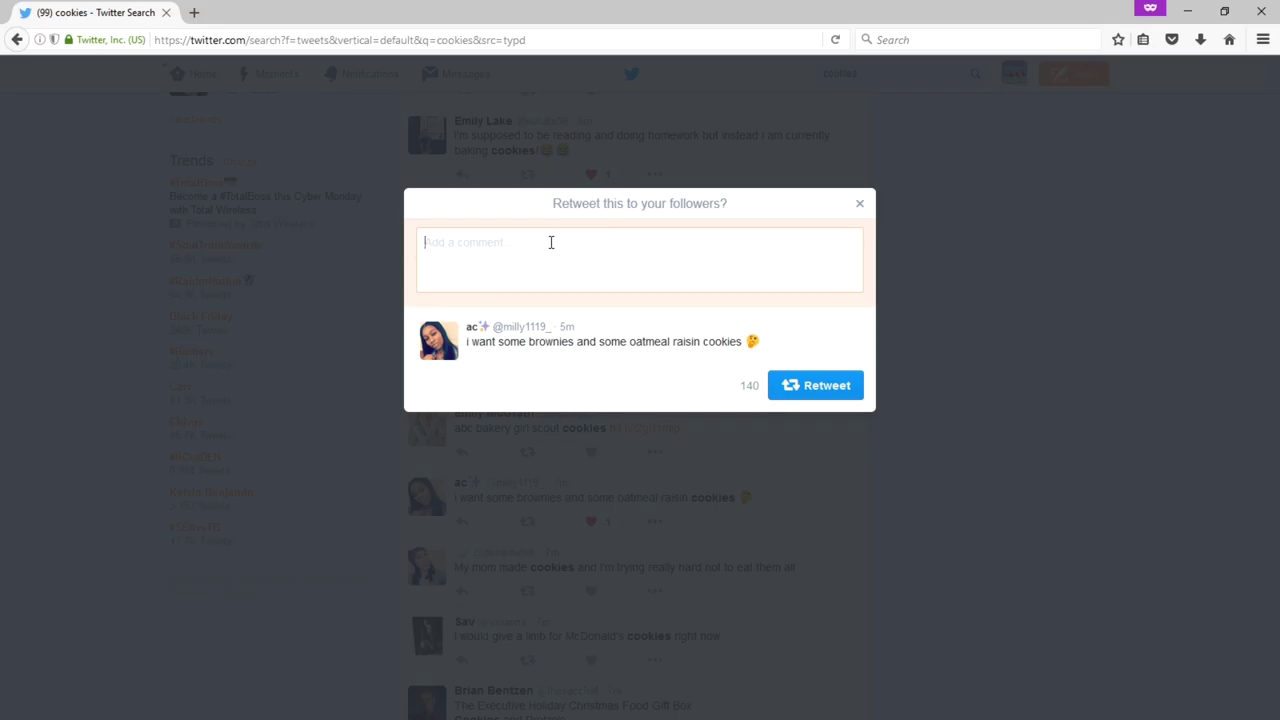
text(Just in t)
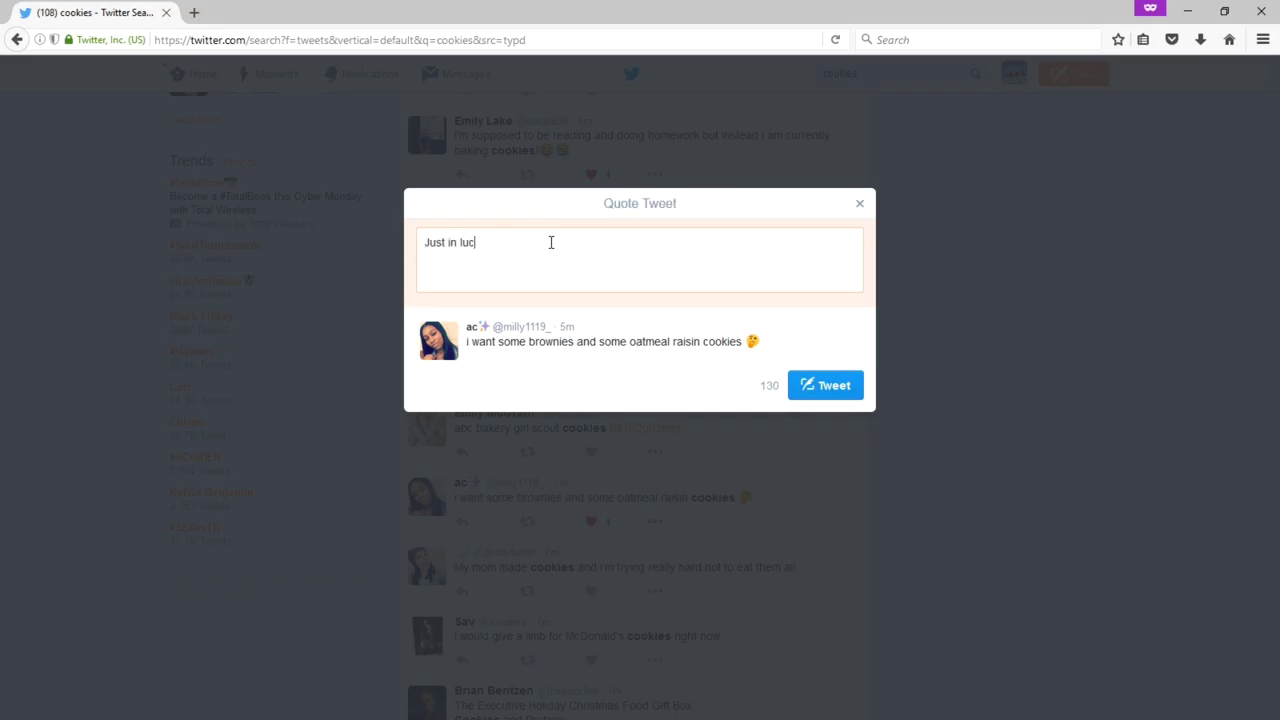
text(We o)
key(BackSpace)
text(bake the BEST)
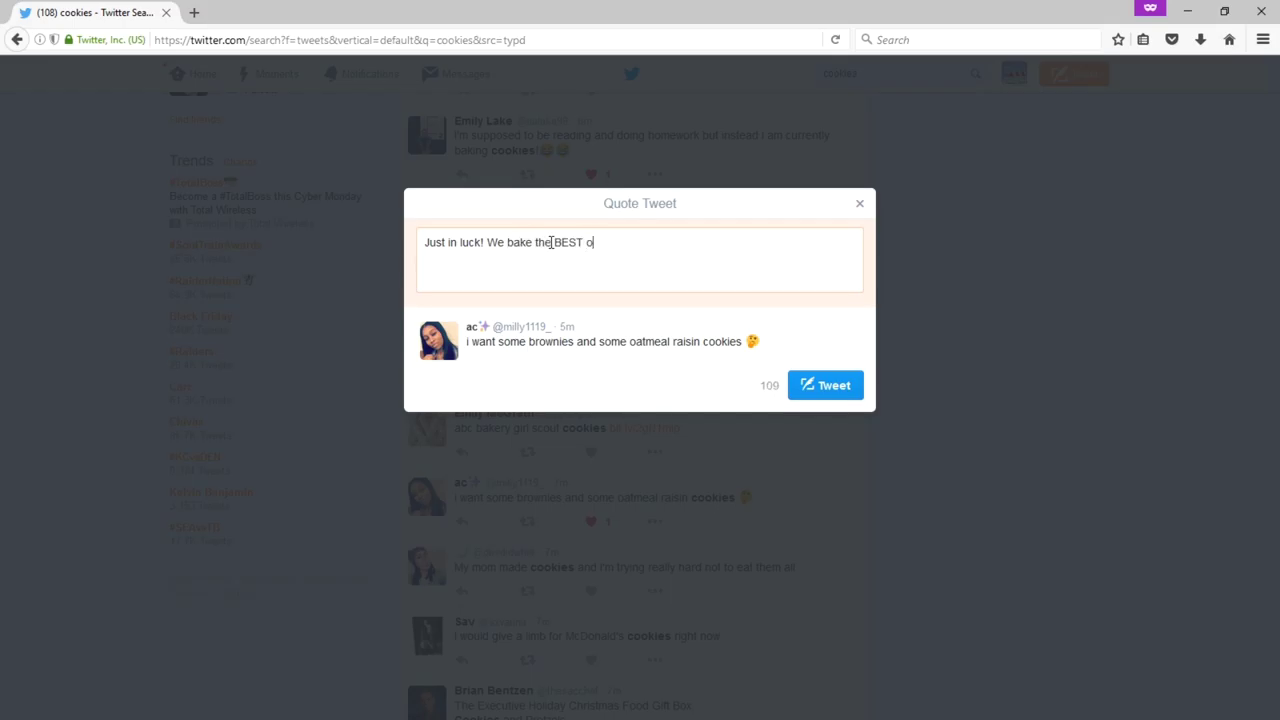
text(okie)
key(BackSpace)
key(BackSpace)
key(BackSpace)
key(BackSpace)
text(Otamail Raisin Cookies.)
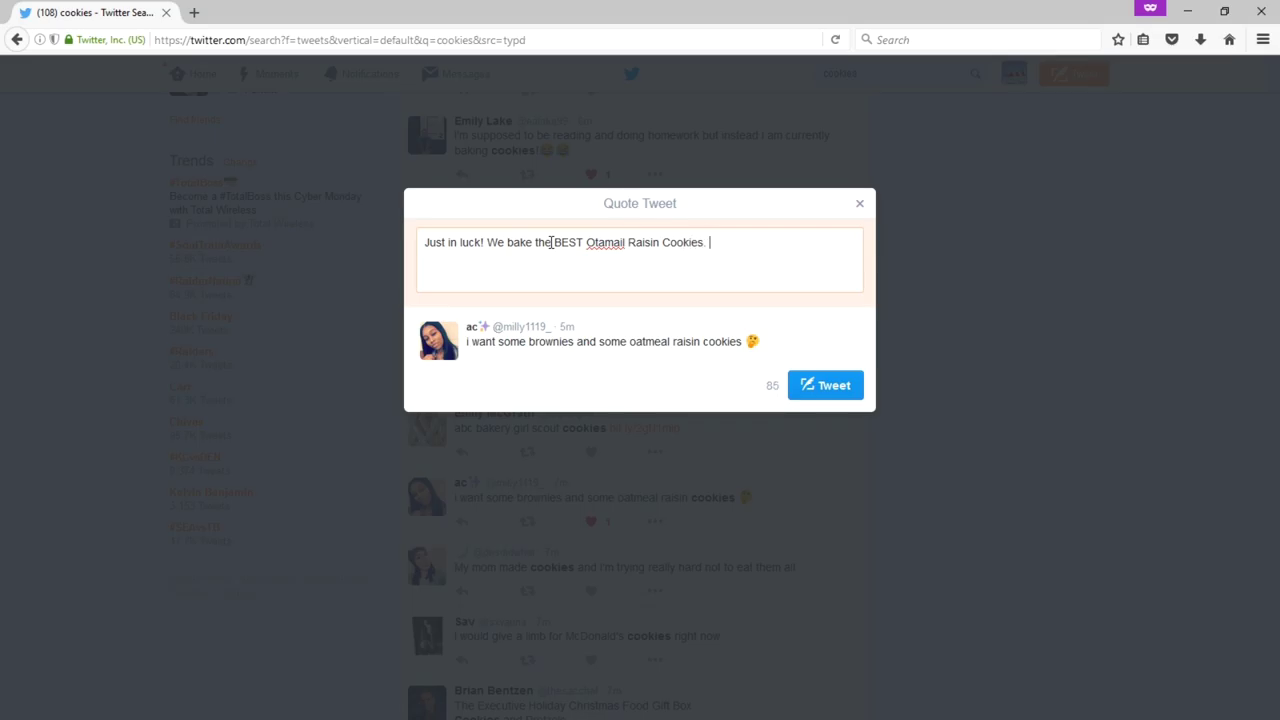
key(Return)
text(Our grandma taught us how!)
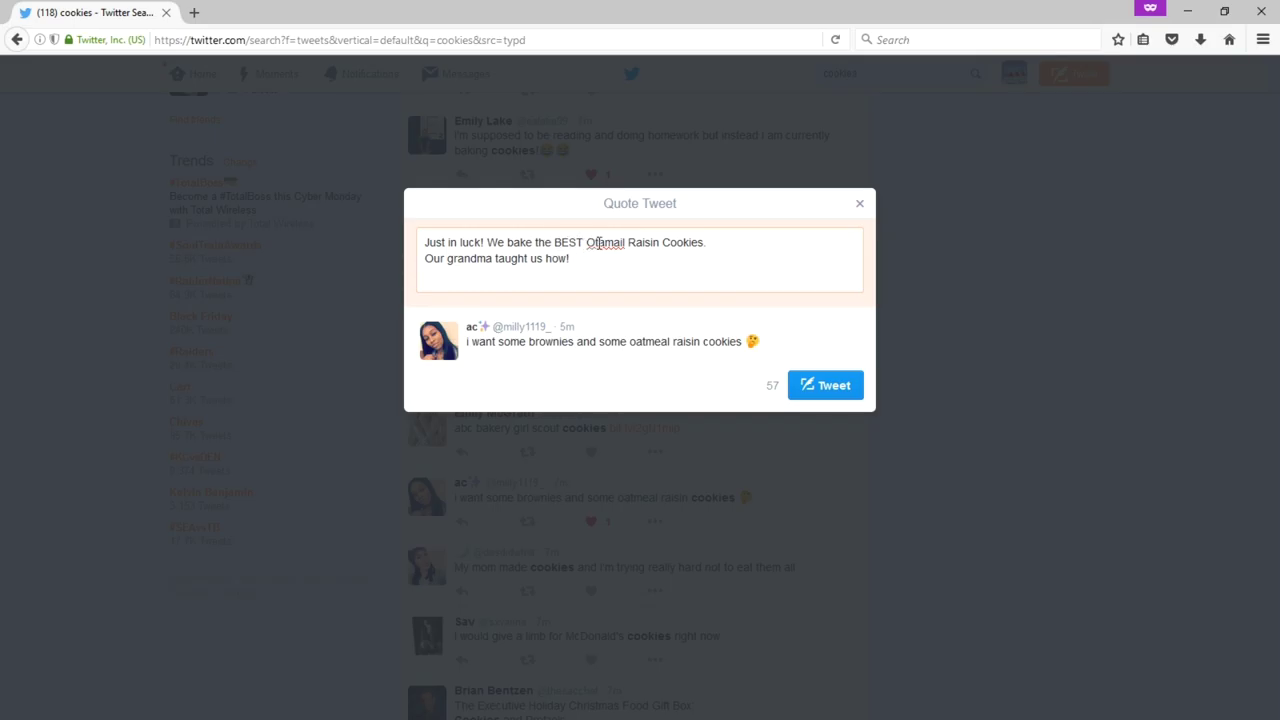
Correct the misspelled 'Otamail' to 'Oatmeal' and post the quote tweet.
right_click(598, 243)
key(Escape)
click(599, 242)
key(ctrl+Left)
key(ctrl+shift+Right)
text(Oatmeal)
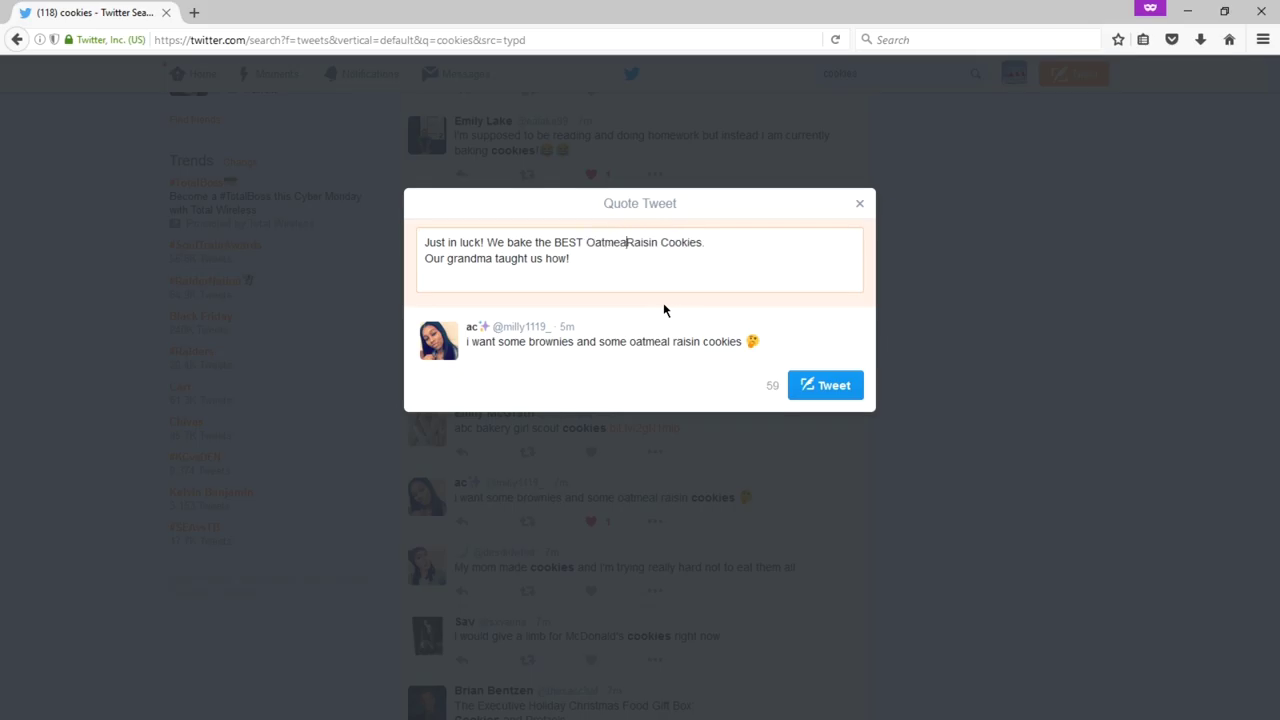
click(823, 386)
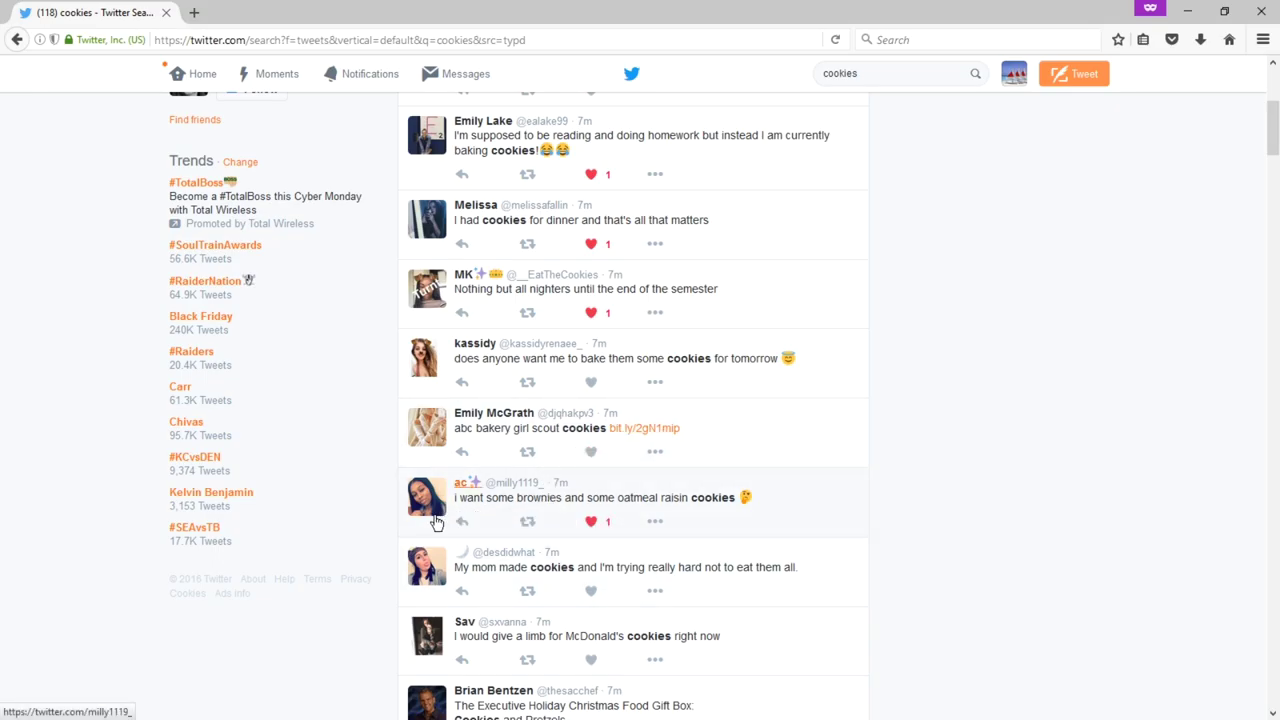
Open the bakery's profile in a new tab, check the new Oatmeal quote tweet, then close it.
scroll(1006, 446, down, 3)
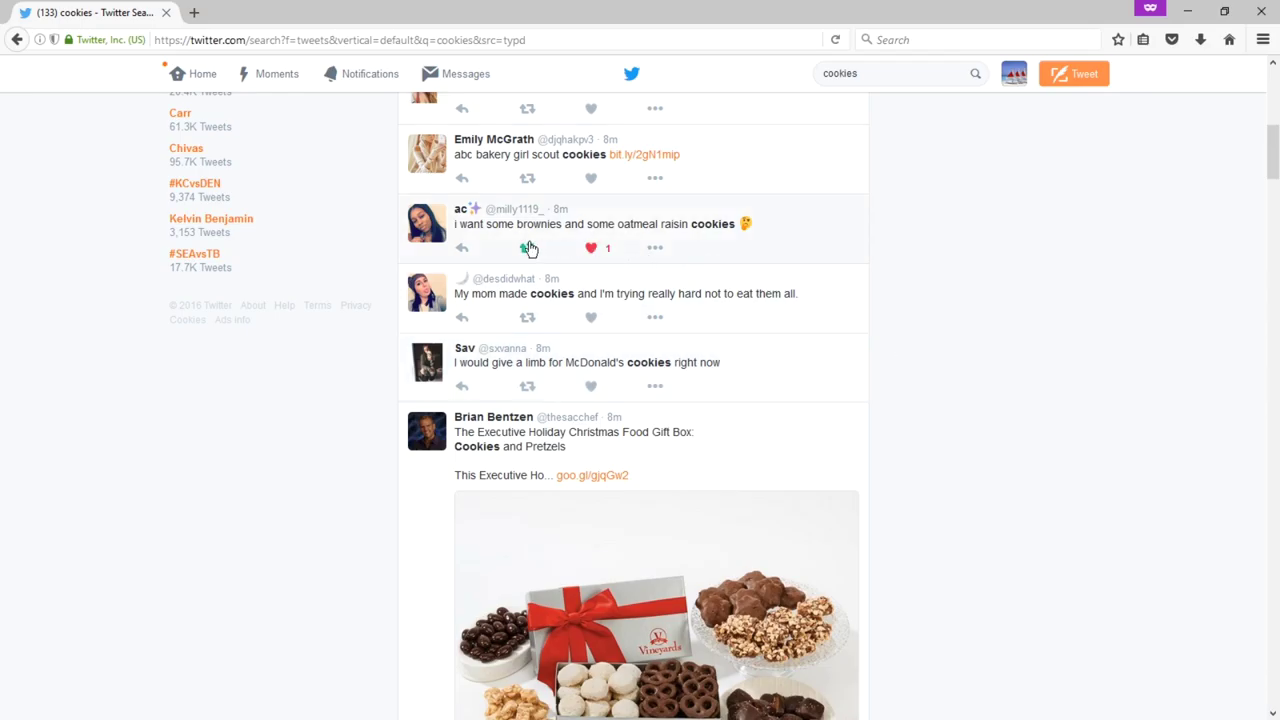
click(1015, 76)
middle_click(985, 118)
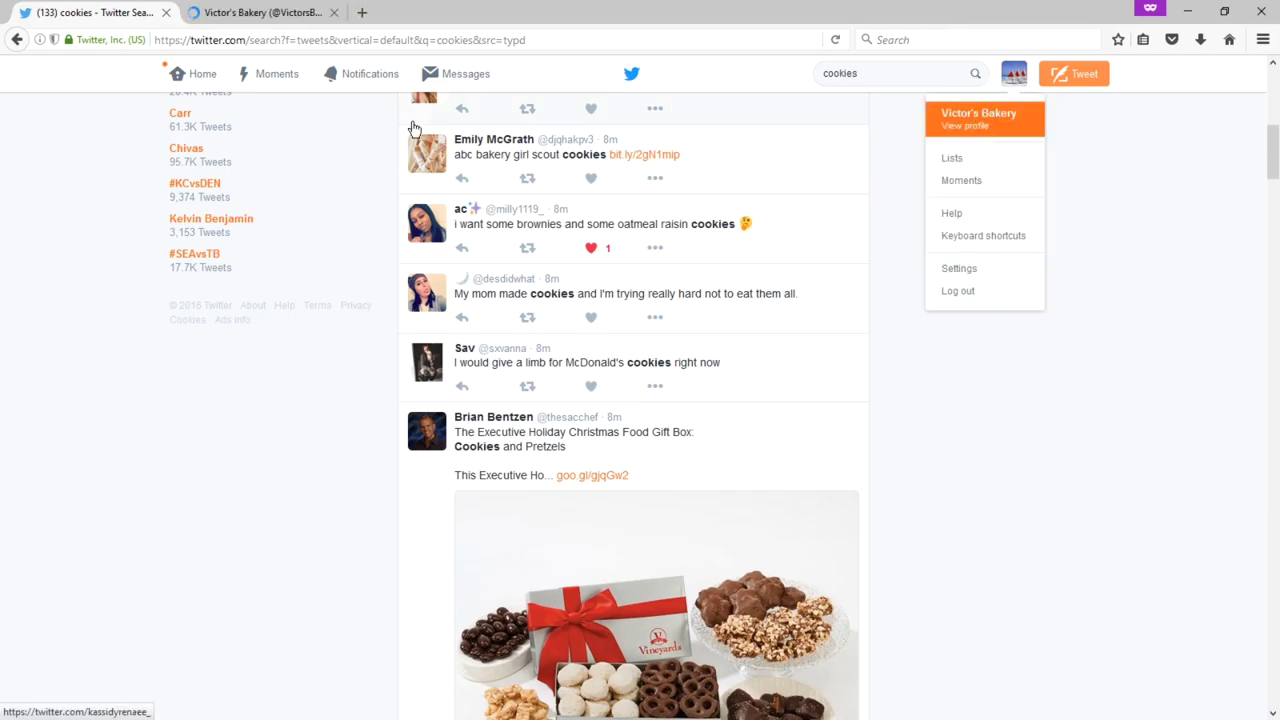
click(274, 16)
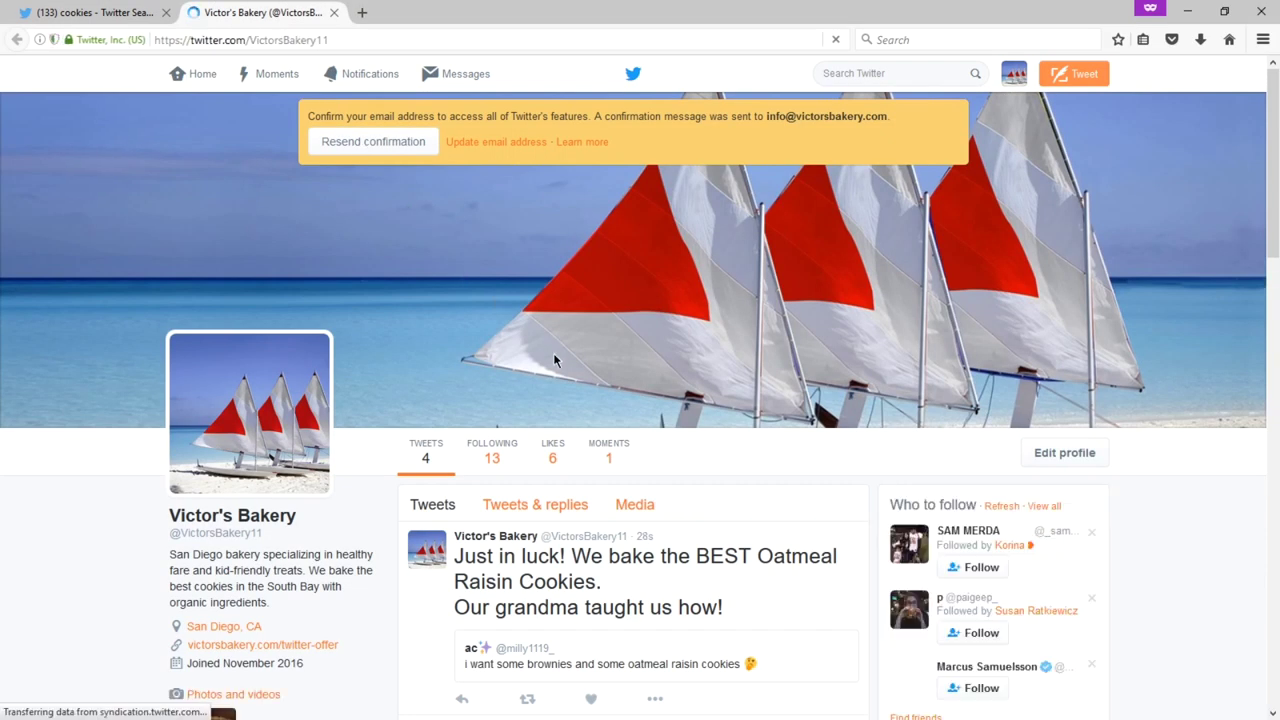
scroll(432, 389, down, 3)
scroll(435, 394, down, 4)
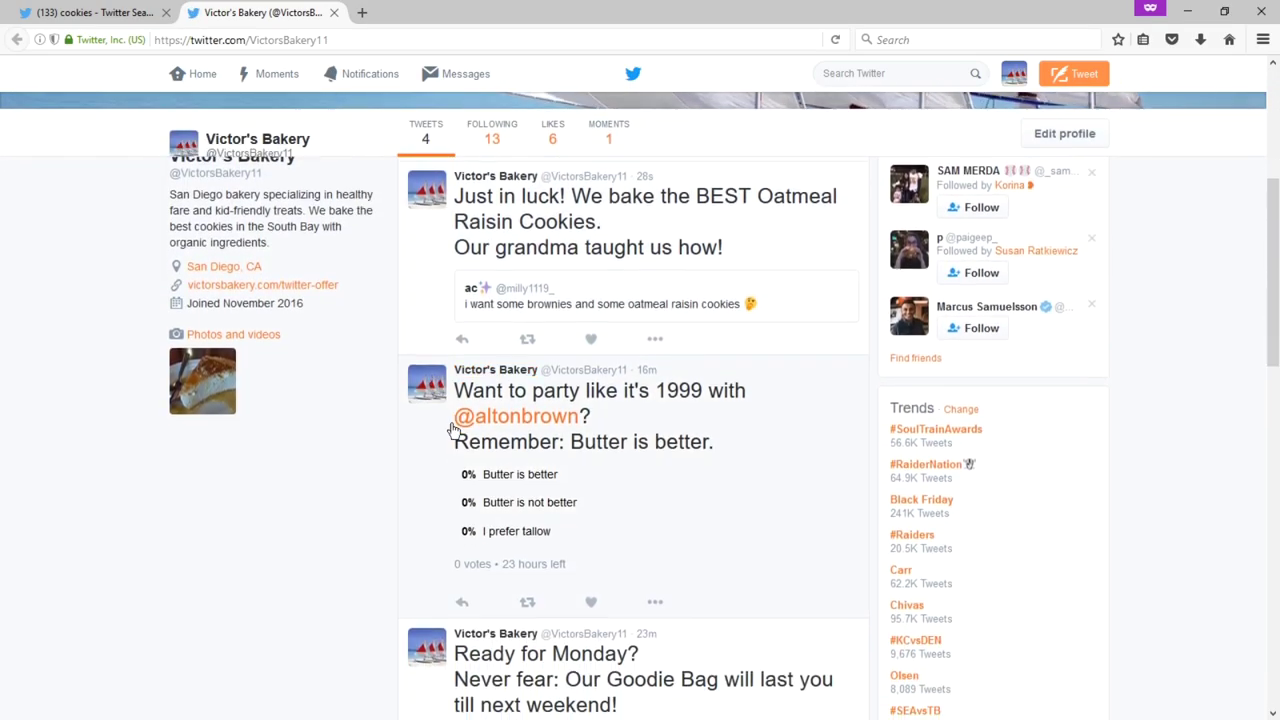
scroll(457, 448, up, 3)
scroll(460, 444, up, 1)
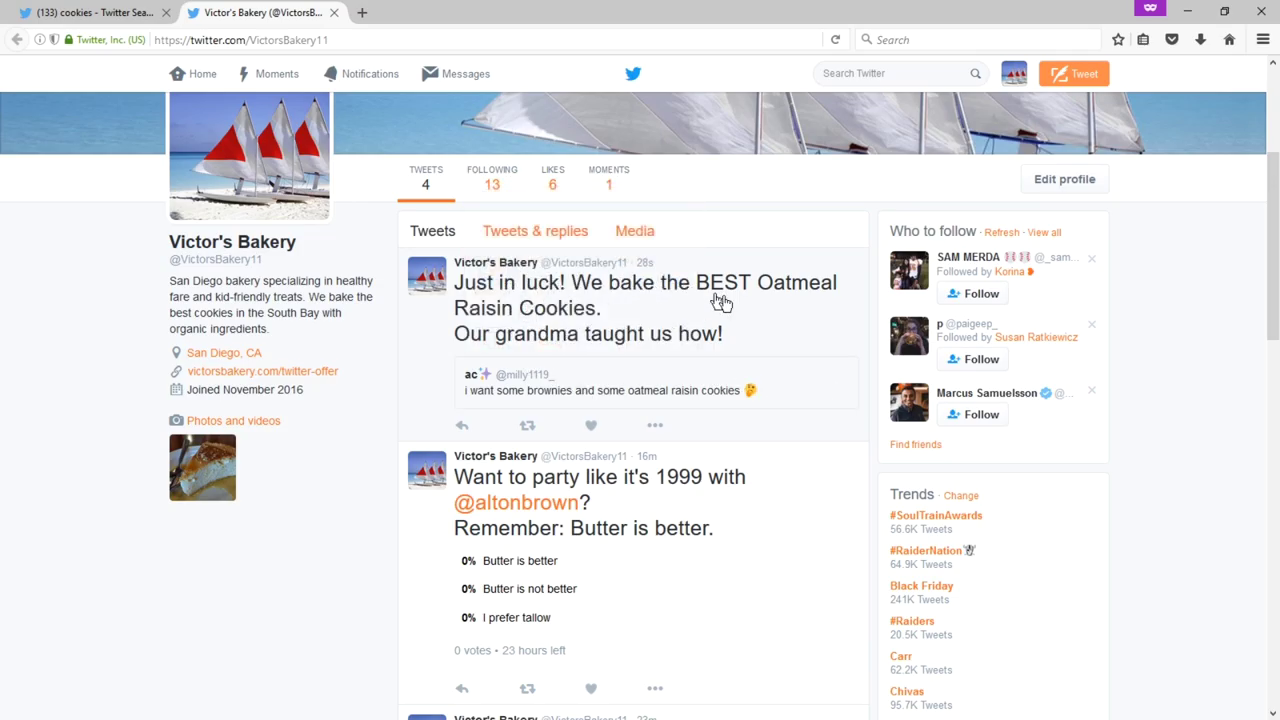
key(ctrl+w)
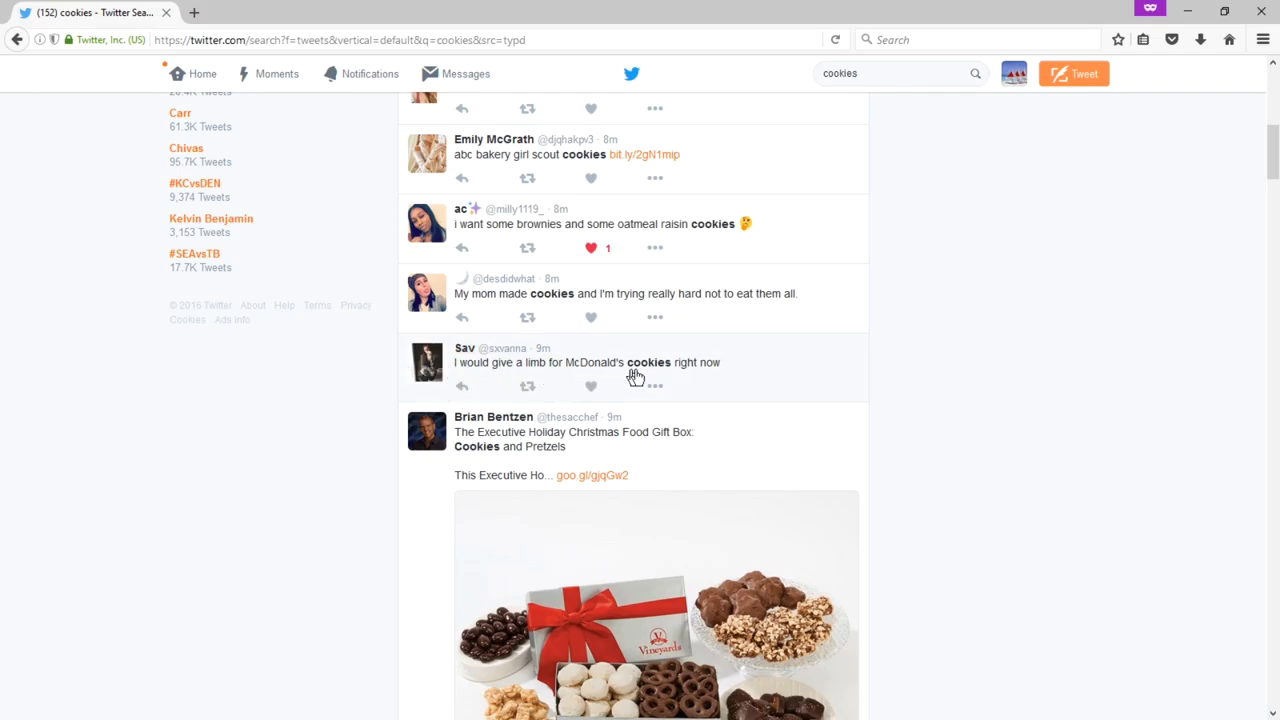
Open a reply to the McDonald's cookies tweet, then load account settings and Home in a new tab.
click(461, 390)
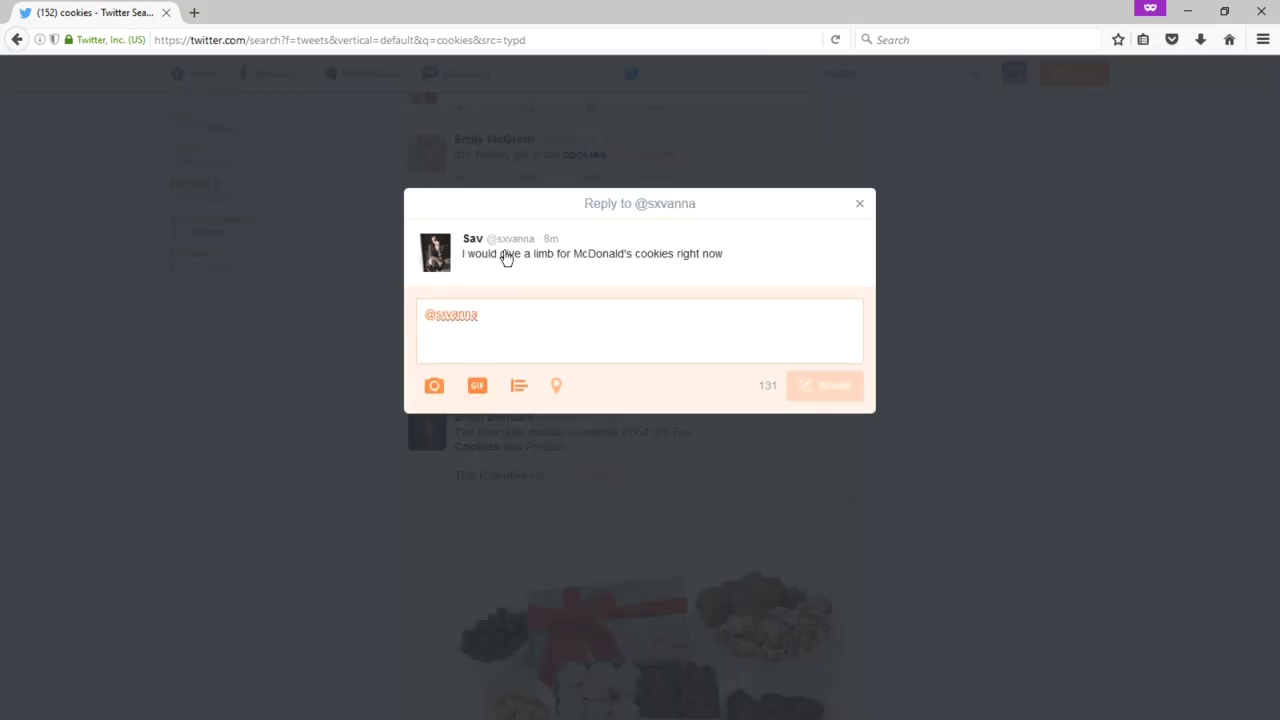
drag(479, 207, 668, 306)
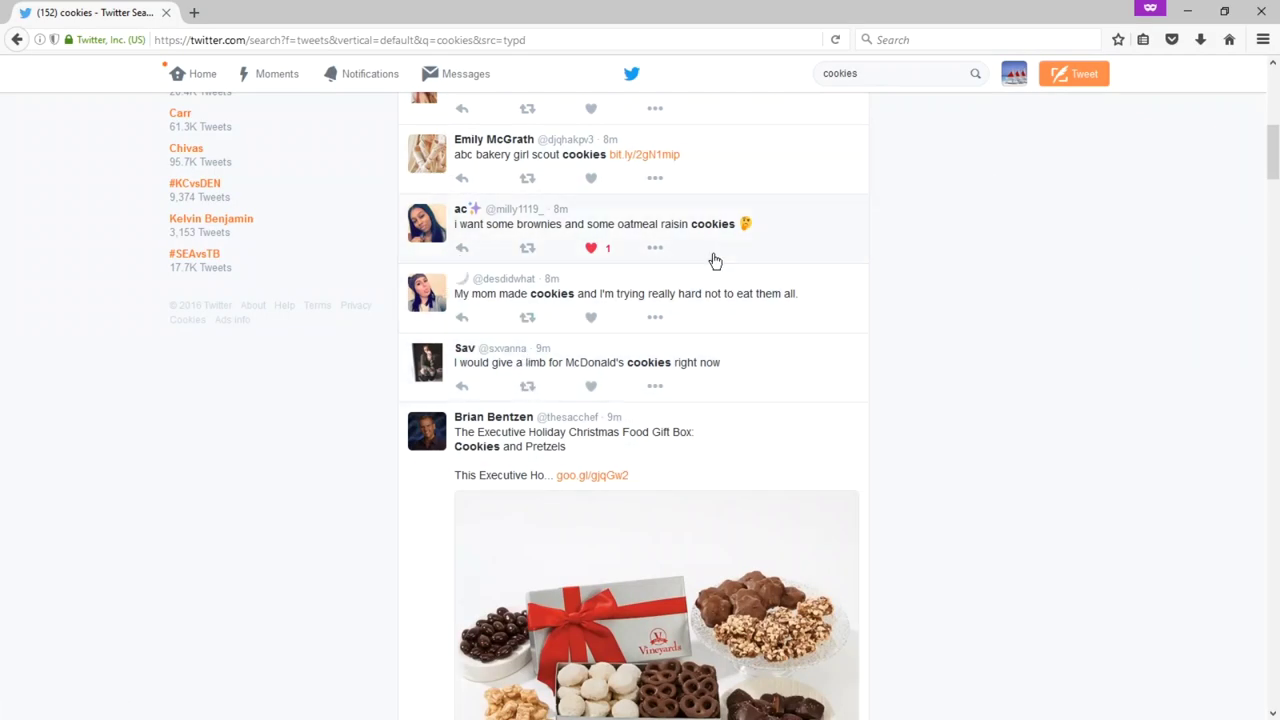
middle_click(1013, 85)
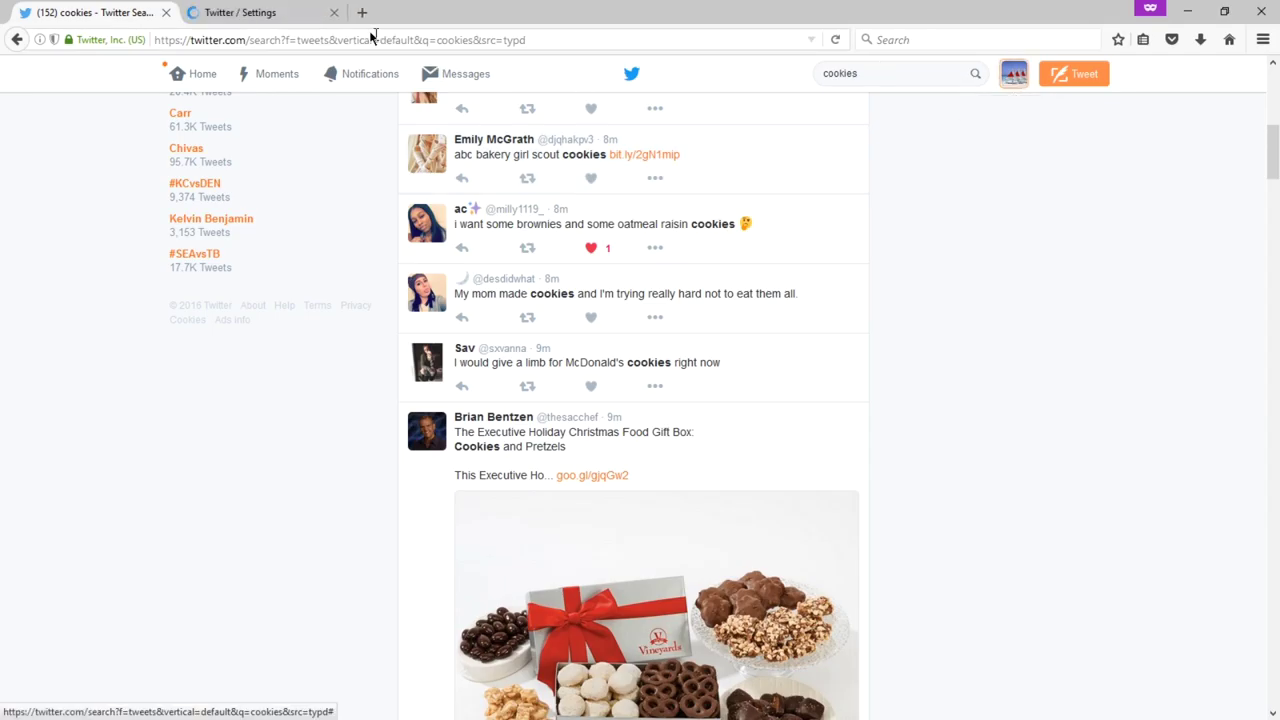
click(262, 12)
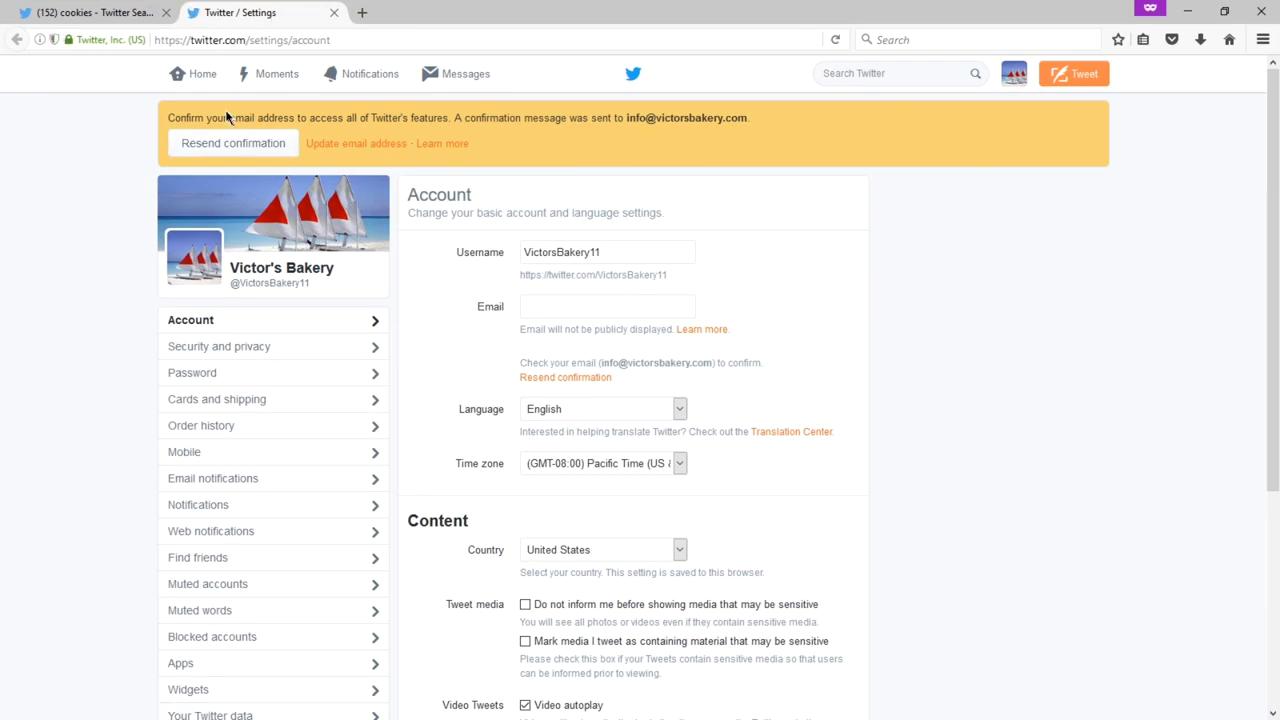
click(196, 76)
click(140, 13)
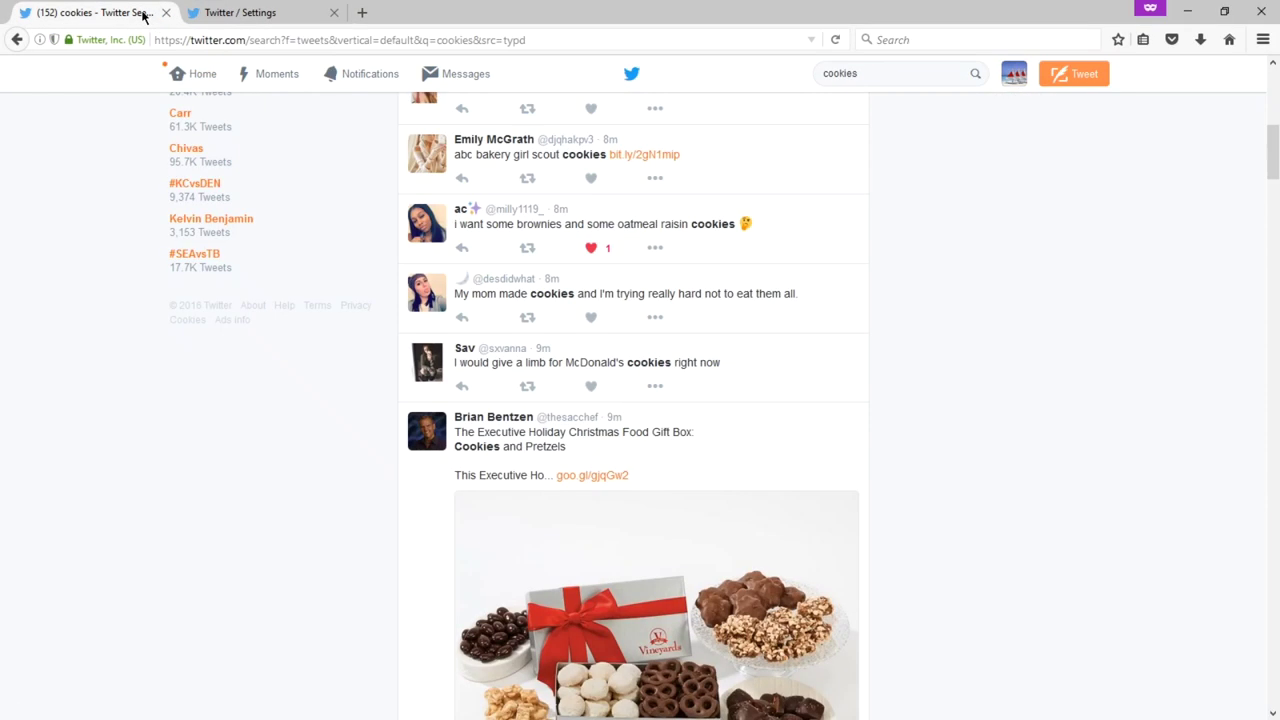
click(225, 13)
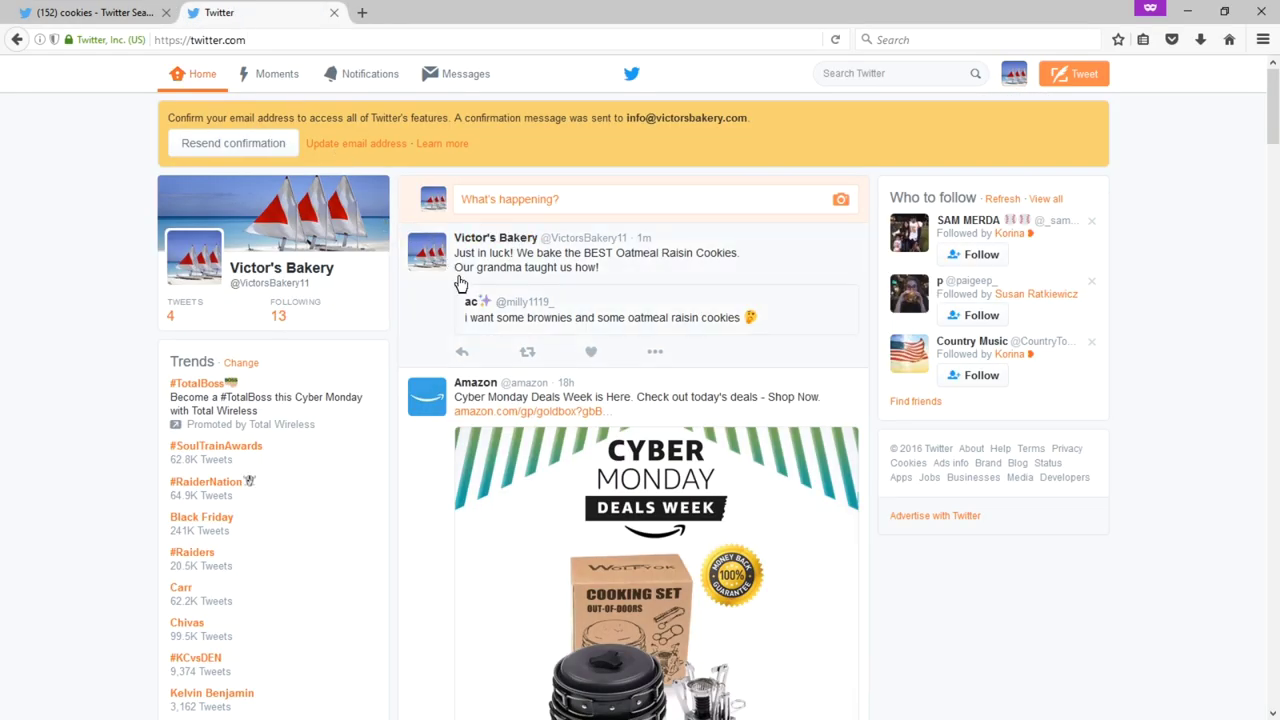
Show the Victor's Bakery profile in the second tab, then return to the cookies search tab.
click(1005, 76)
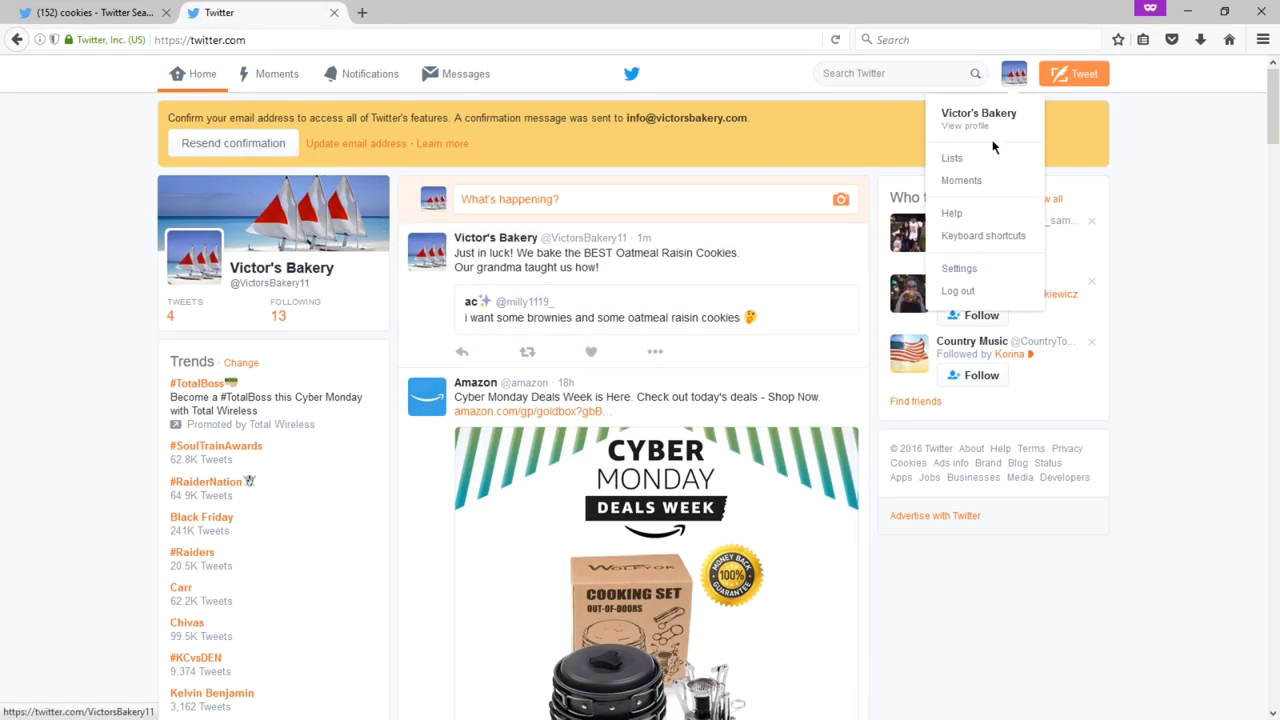
click(957, 132)
scroll(540, 300, down, 3)
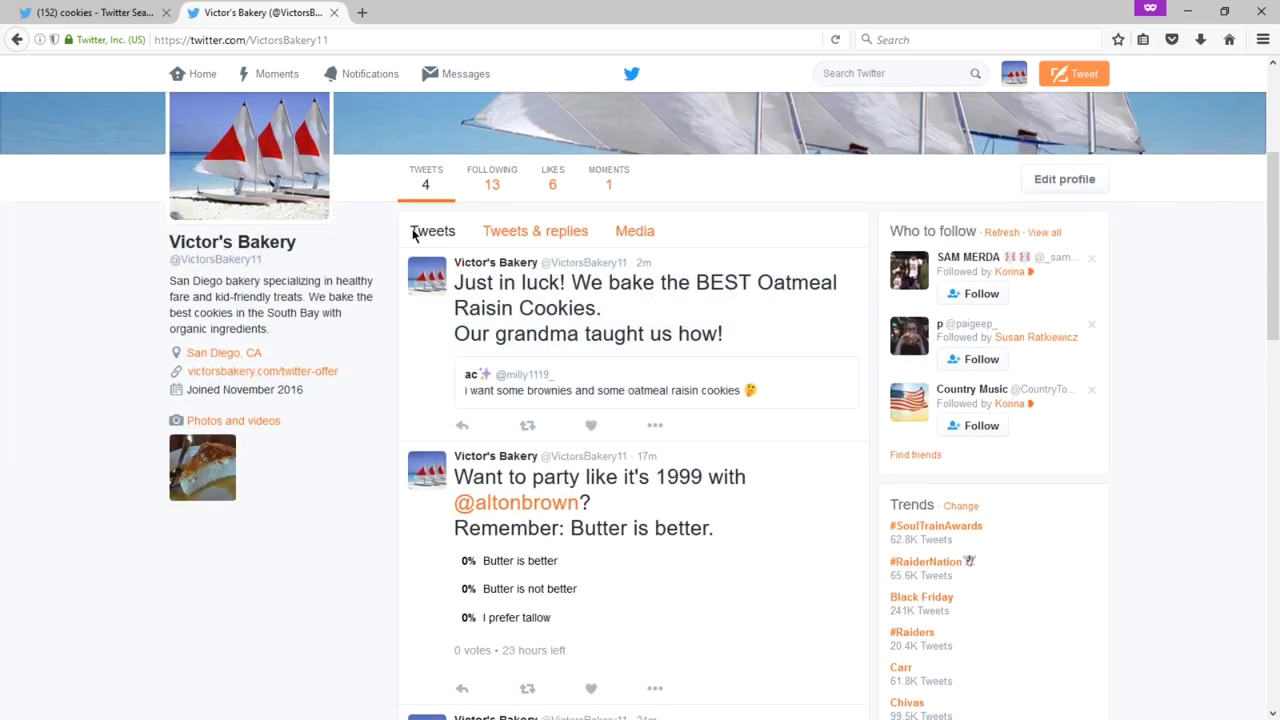
drag(411, 231, 455, 232)
click(100, 13)
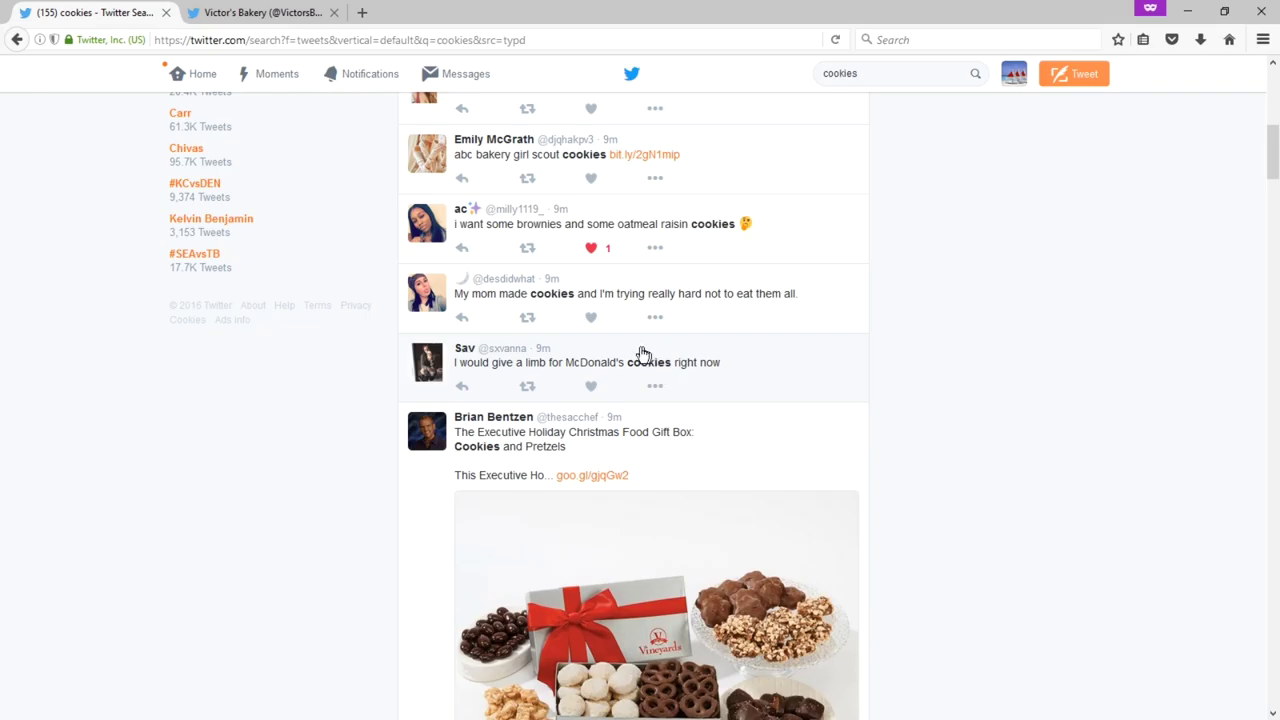
Open and dismiss the McDonald's cookies tweet's options menu, then start a reply to it.
click(655, 386)
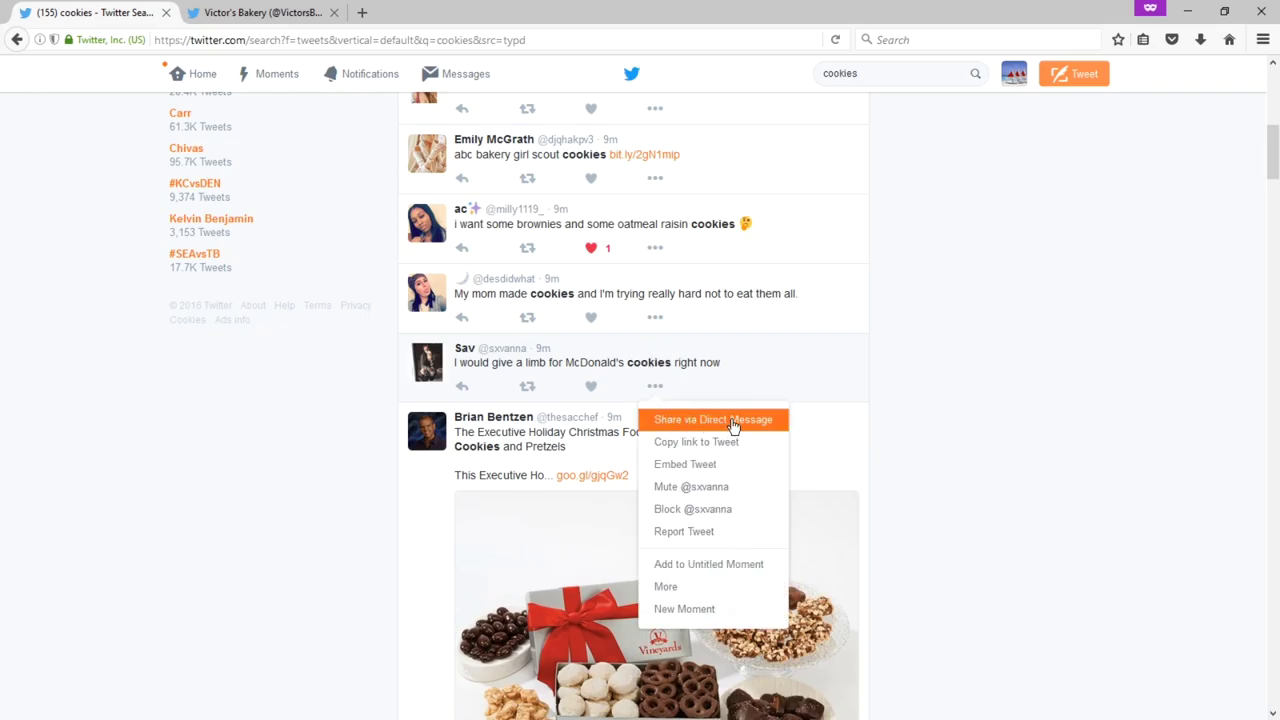
click(967, 363)
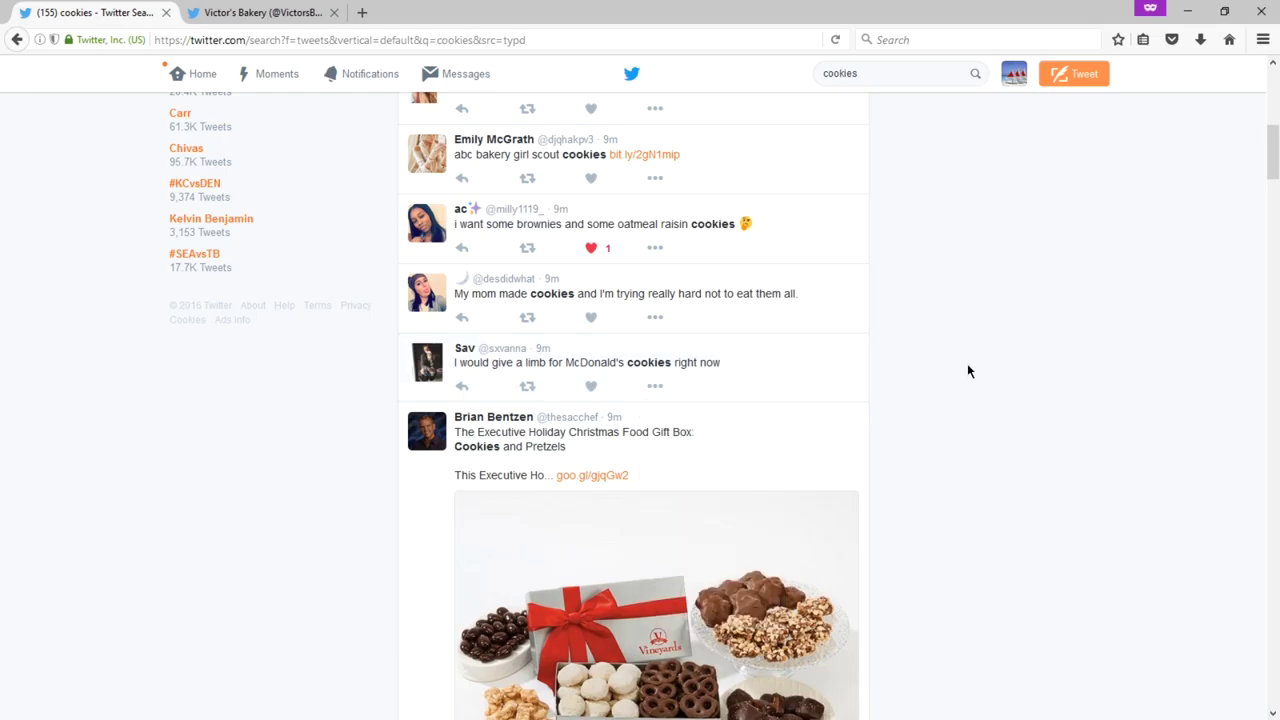
click(461, 387)
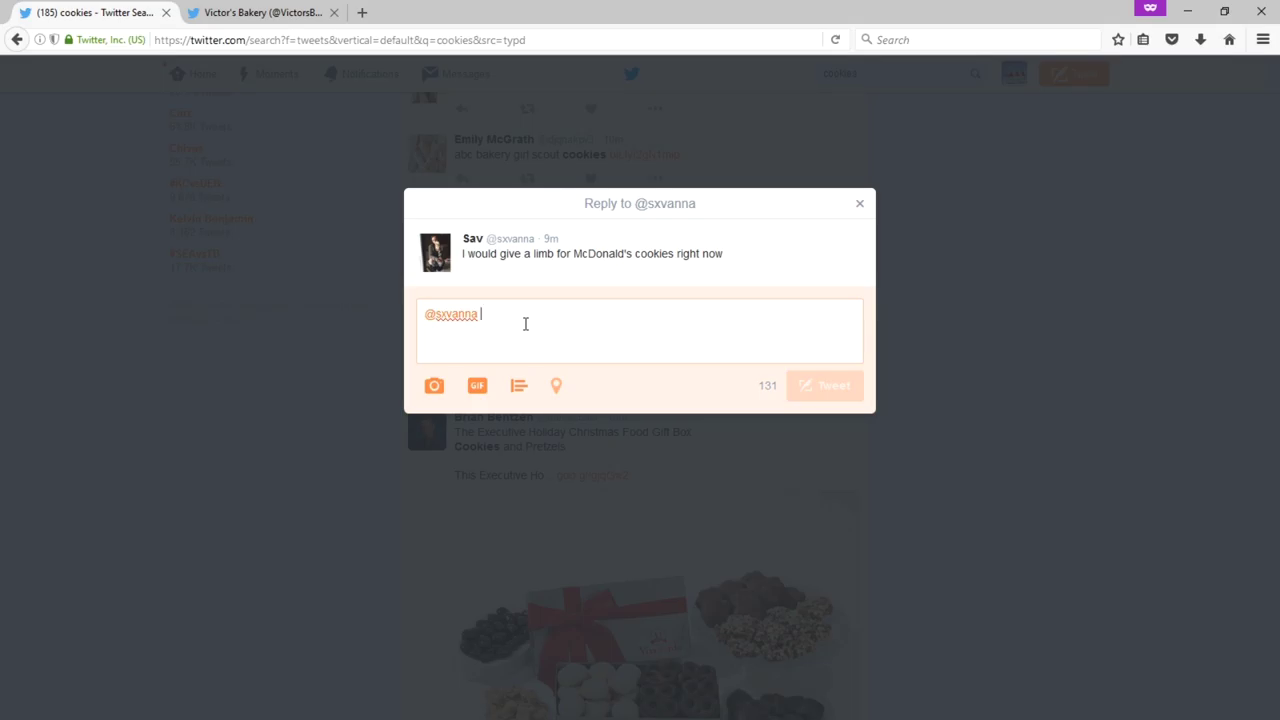
Type 'Don't! Use that limb, instead, to get one of OUR cookies. They're 10x tastier…'.
text(Don't!)
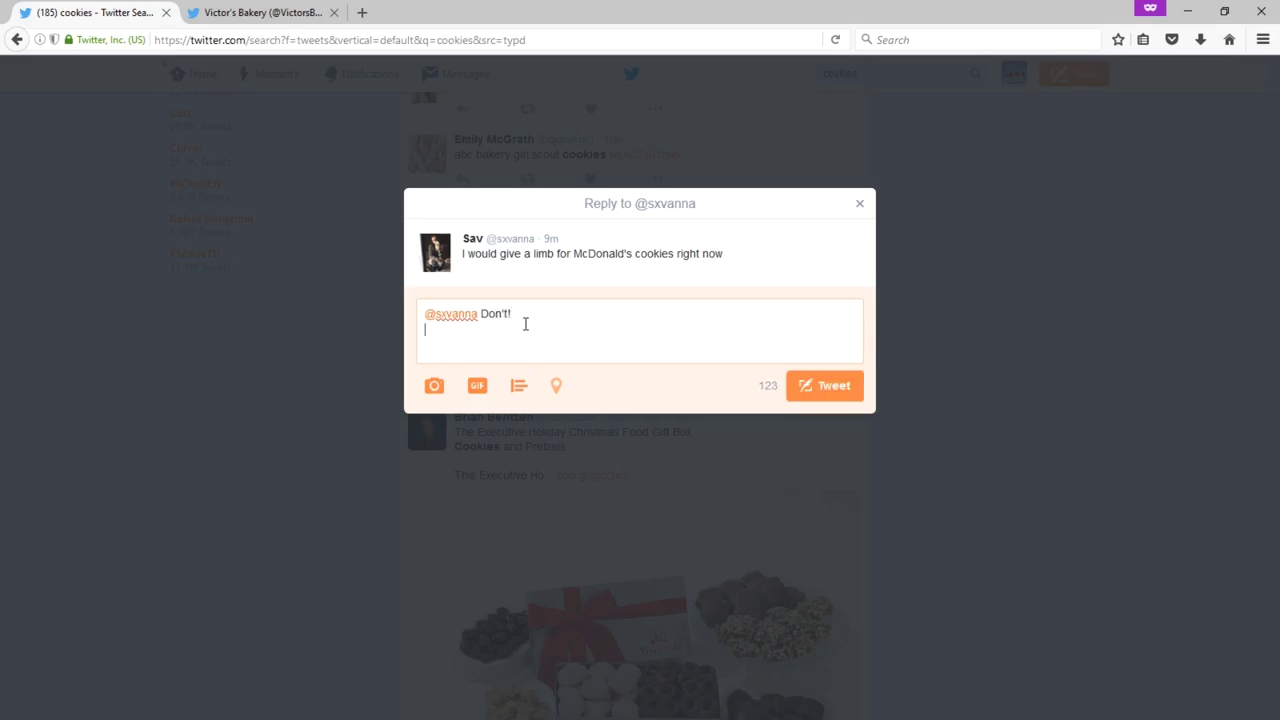
text(Use that limb. )
text(instead, to )
text(bu)
text(y)
key(BackSpace)
key(BackSpace)
key(BackSpace)
text(get one of our)
key(BackSpace)
key(BackSpace)
key(BackSpace)
text(OUR cookie)
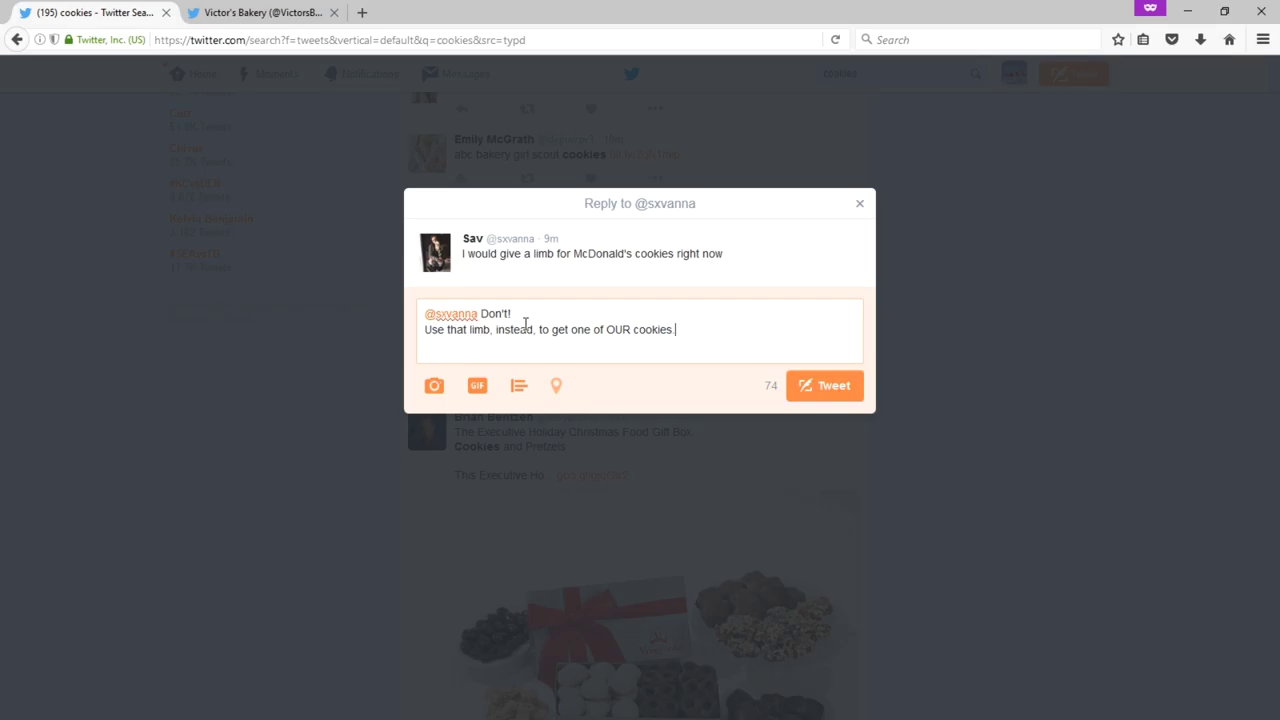
text(s. They're 10x tastier, and don't c)
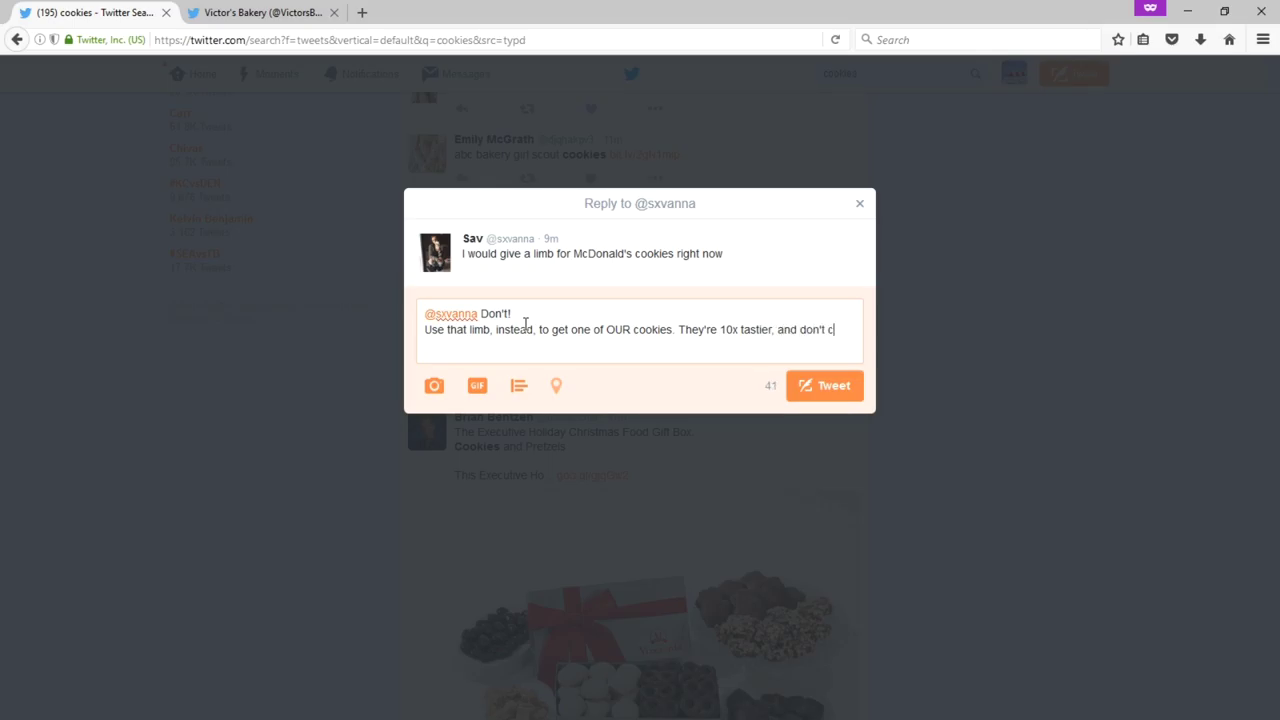
text(ost an arm and a leg.)
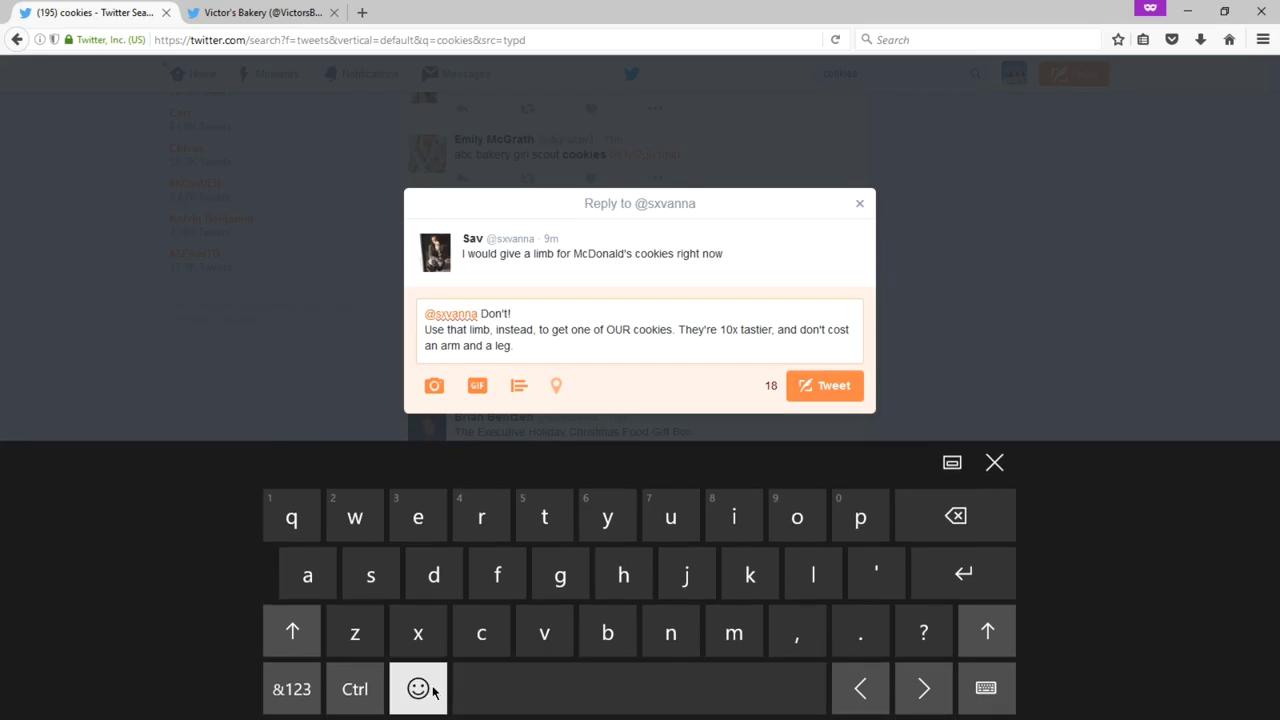
Add a rolling-on-the-floor-laughing emoji to the reply using the Windows touch keyboard.
click(420, 689)
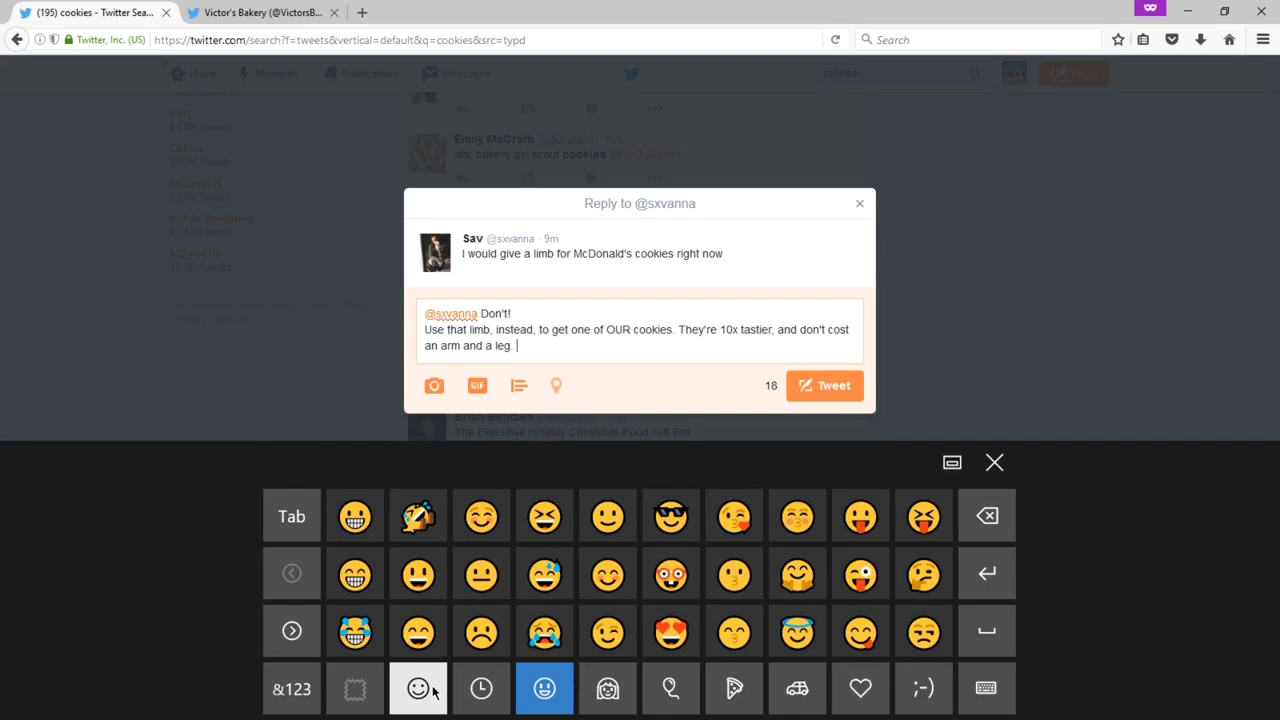
click(418, 516)
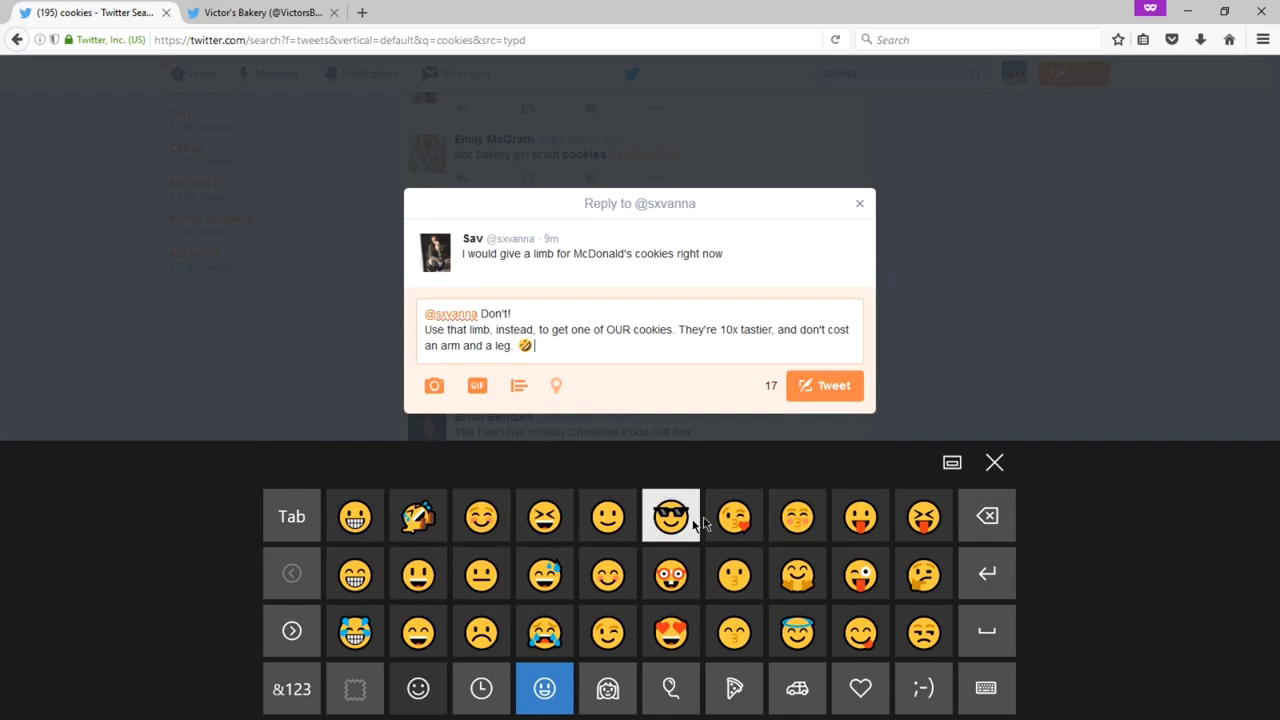
click(995, 463)
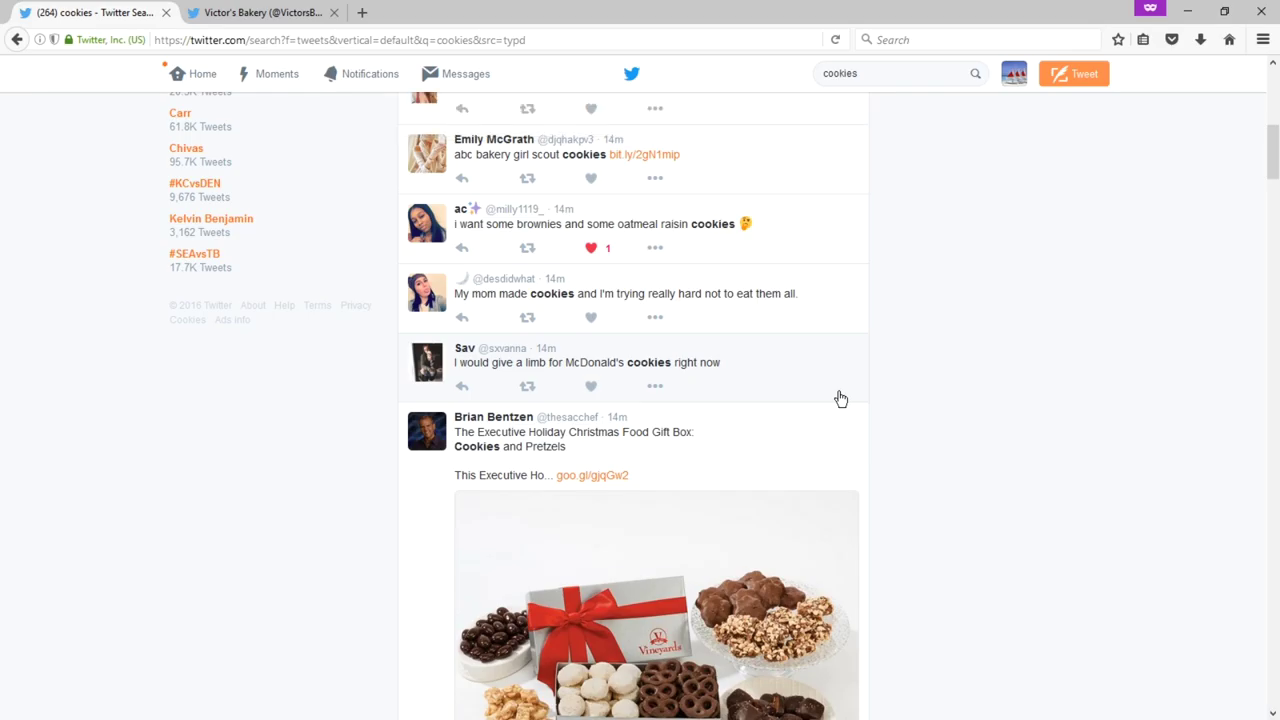
Scroll the cookies results, then return to the top to load the newest tweets.
scroll(840, 398, down, 6)
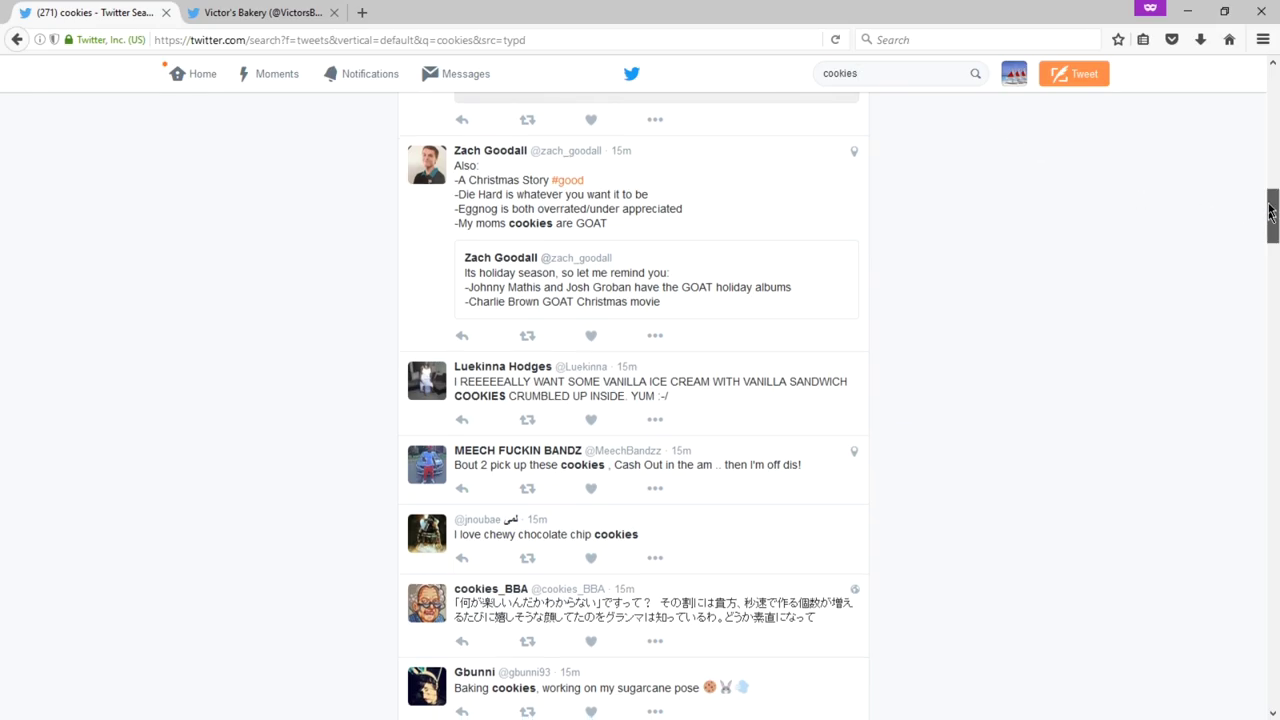
drag(1268, 222, 1270, 82)
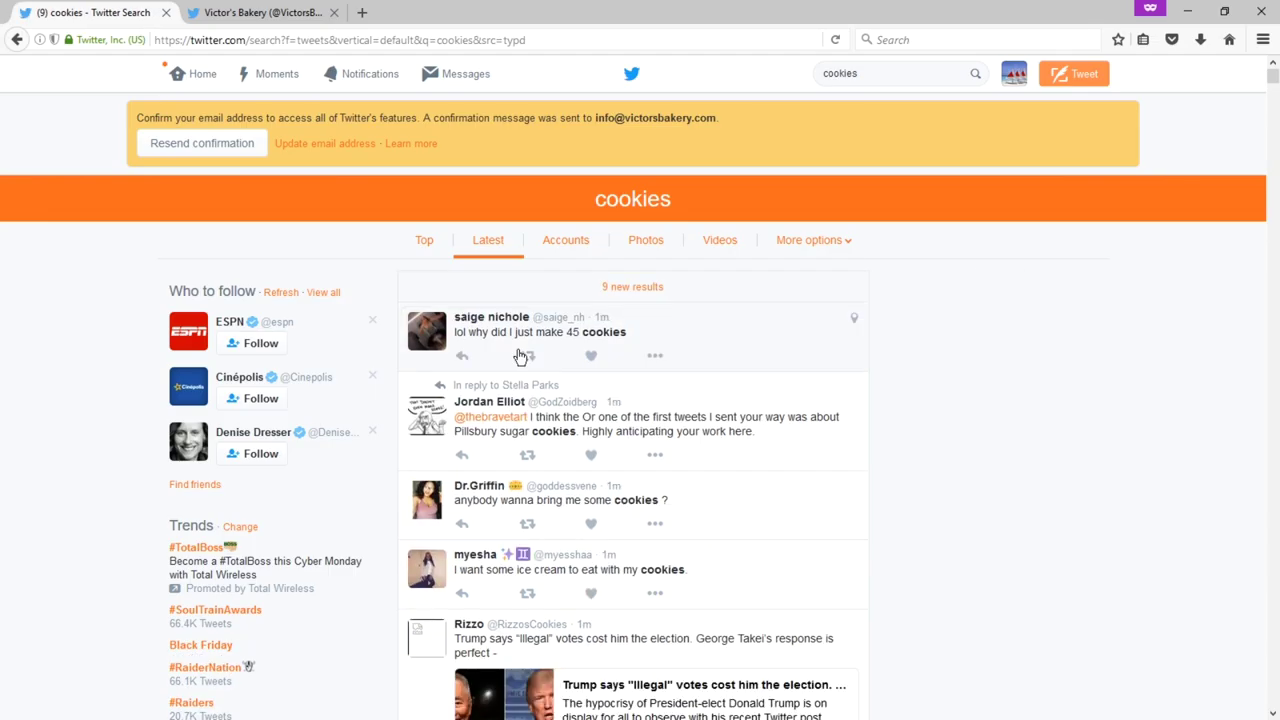
Reply to the 45-cookies tweet: 'When you get the Cookie-Baking Virus, there's only one cure:' / 'Baking cookies.'.
click(462, 356)
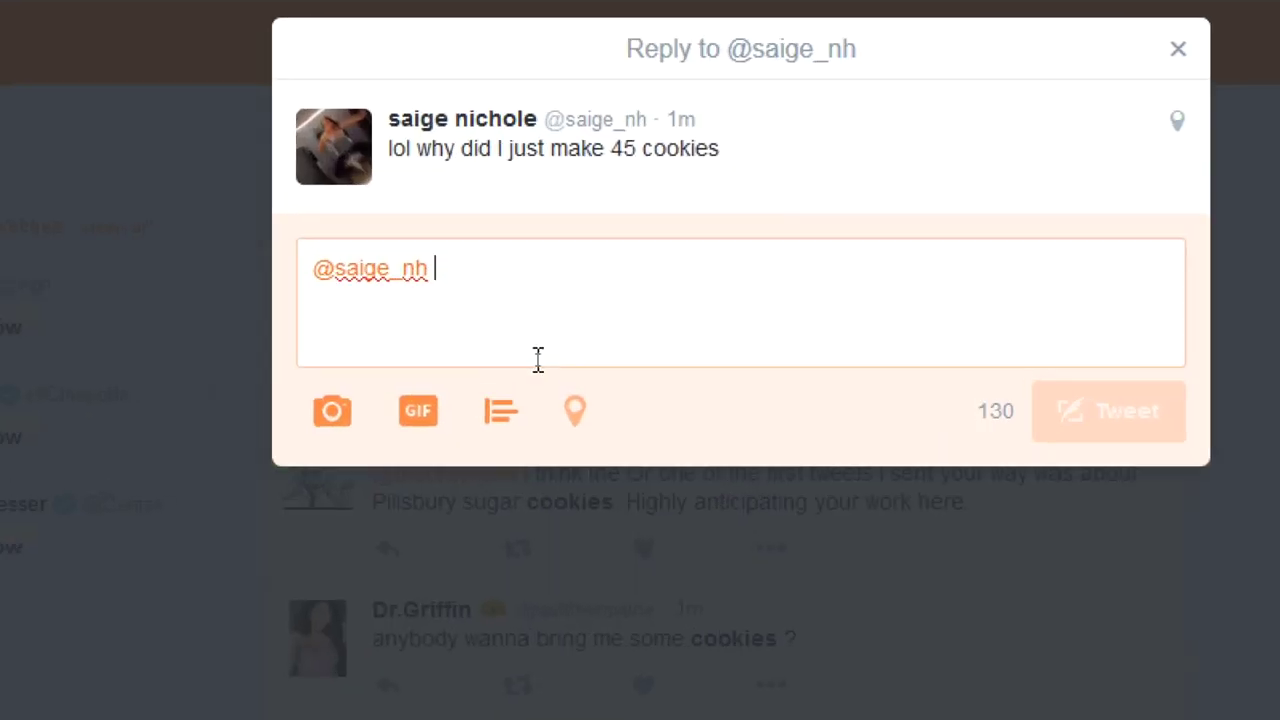
text(When you get the)
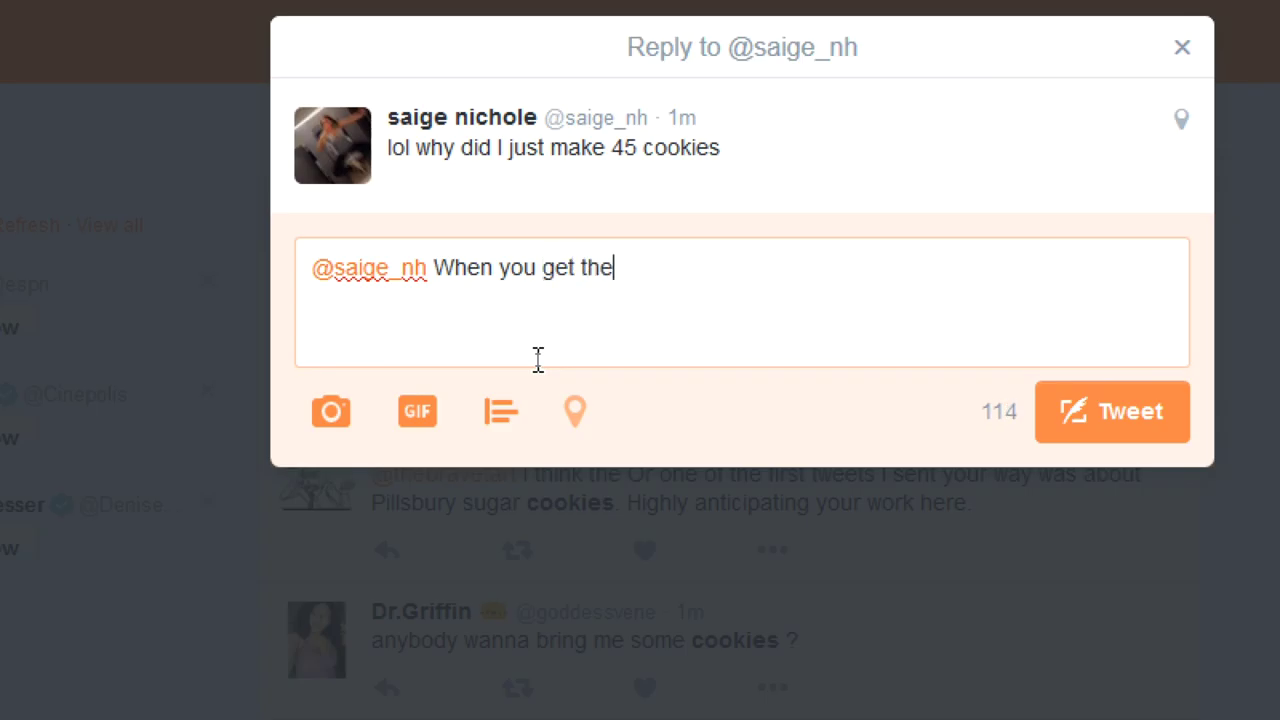
text( Cookie-)
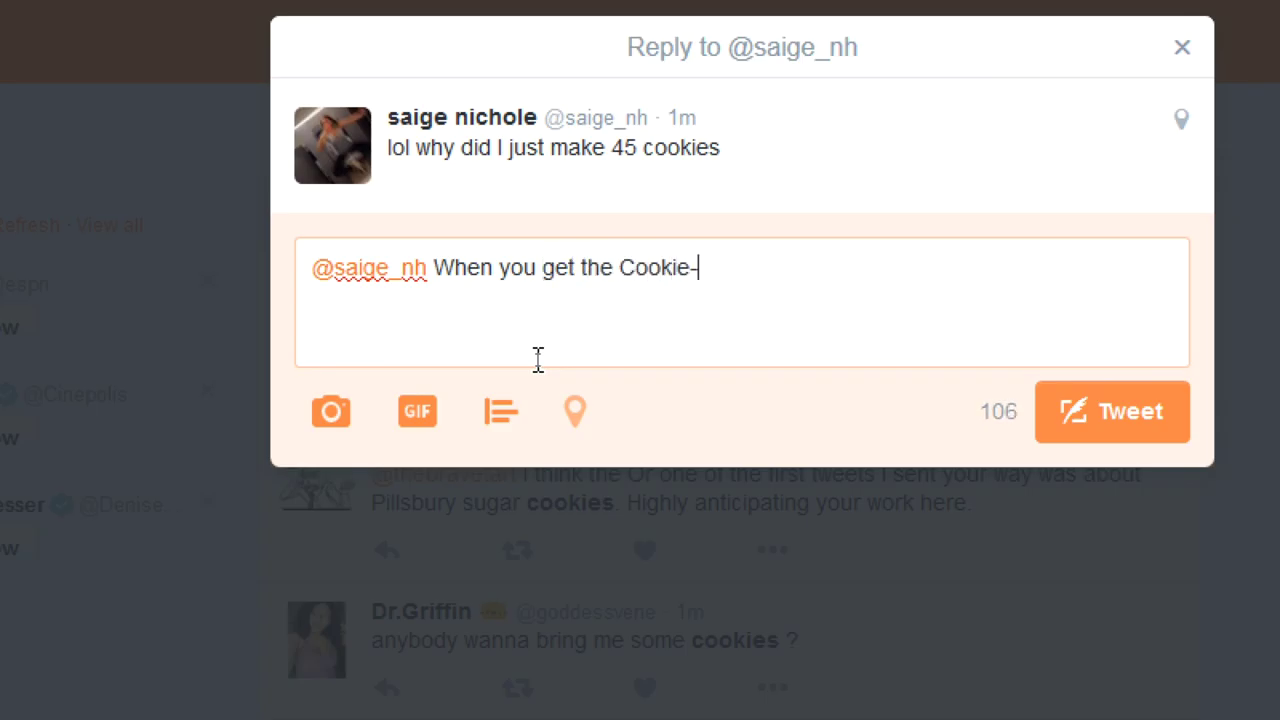
text(Baking Vi)
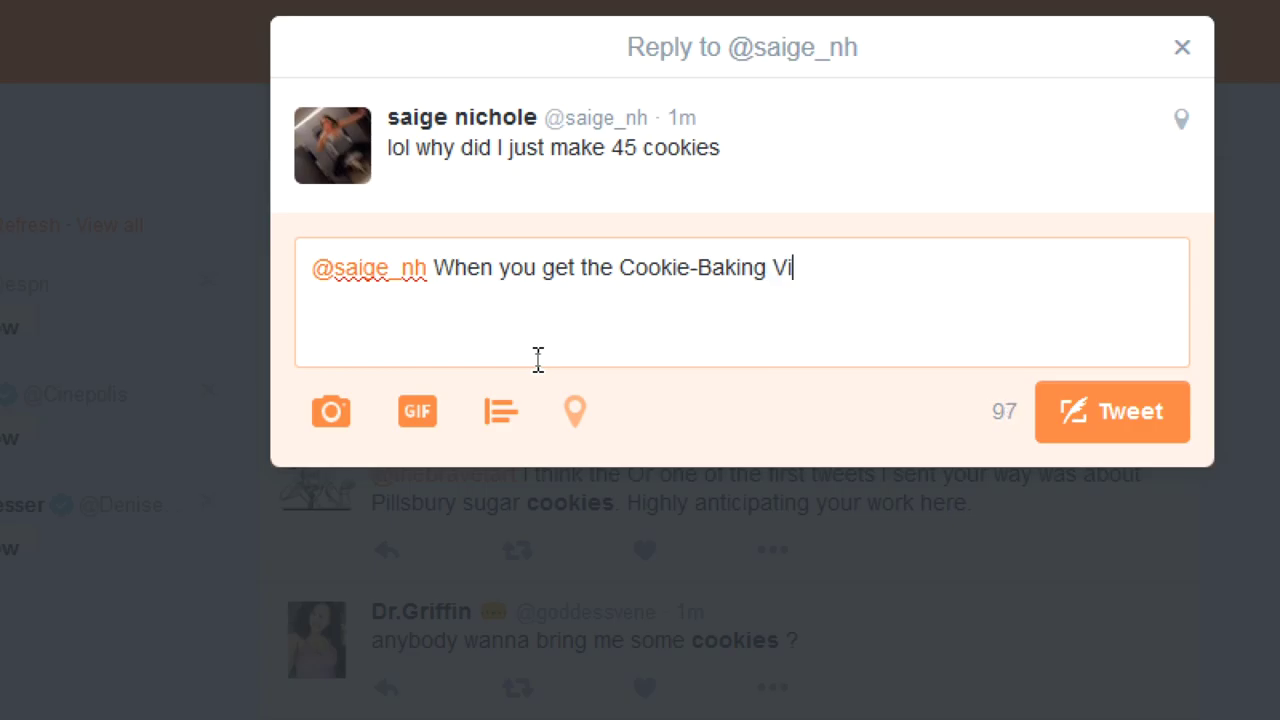
text(rus, there's o)
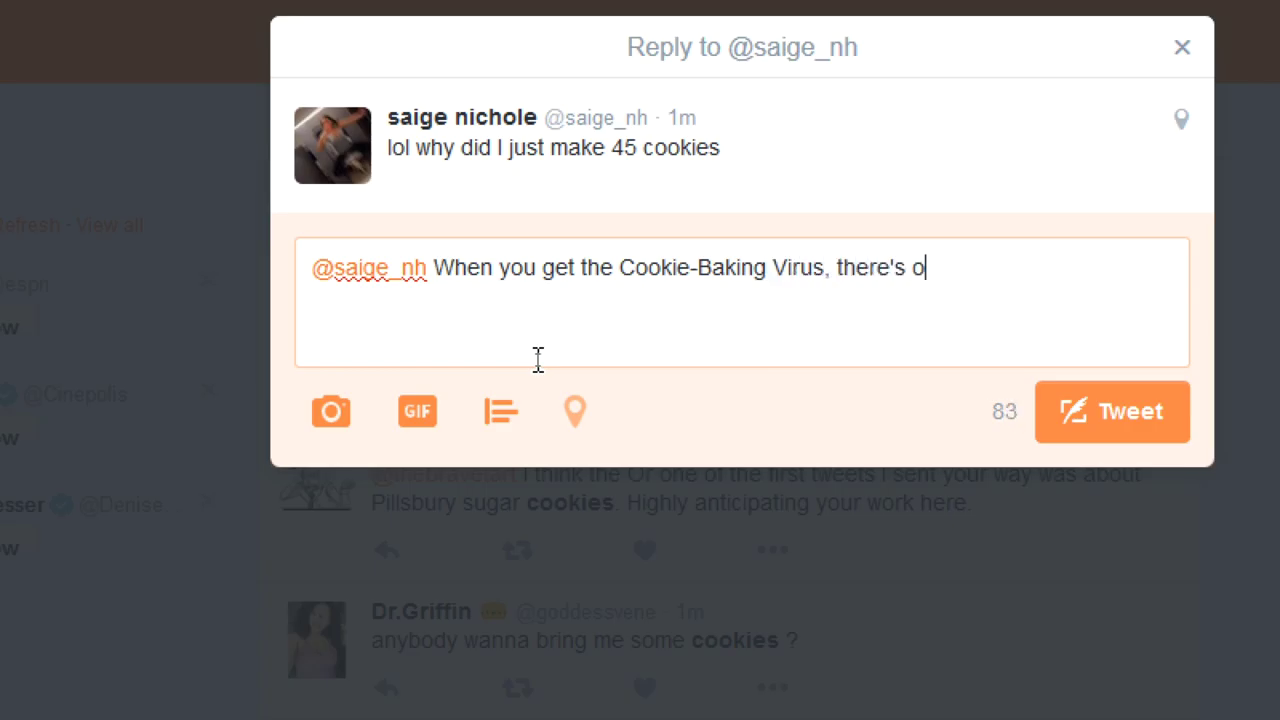
text(nly one cure:)
key(Return)
text(Baking co)
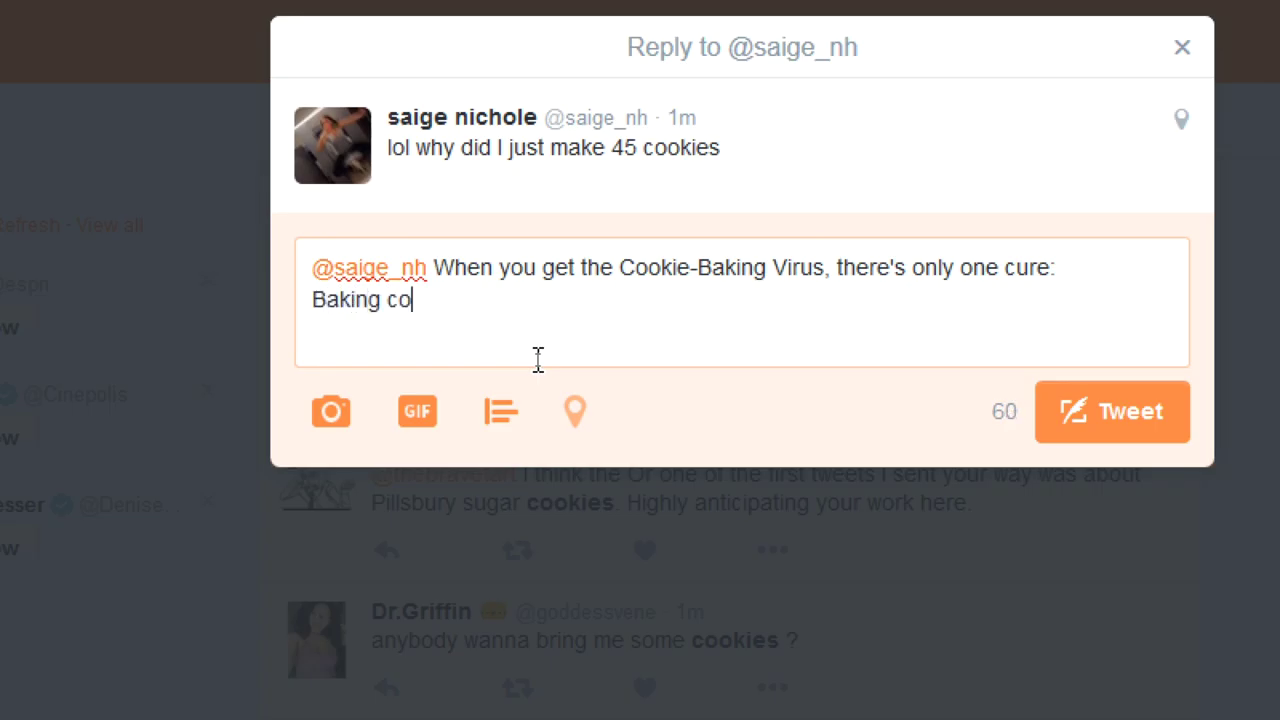
text(okies.)
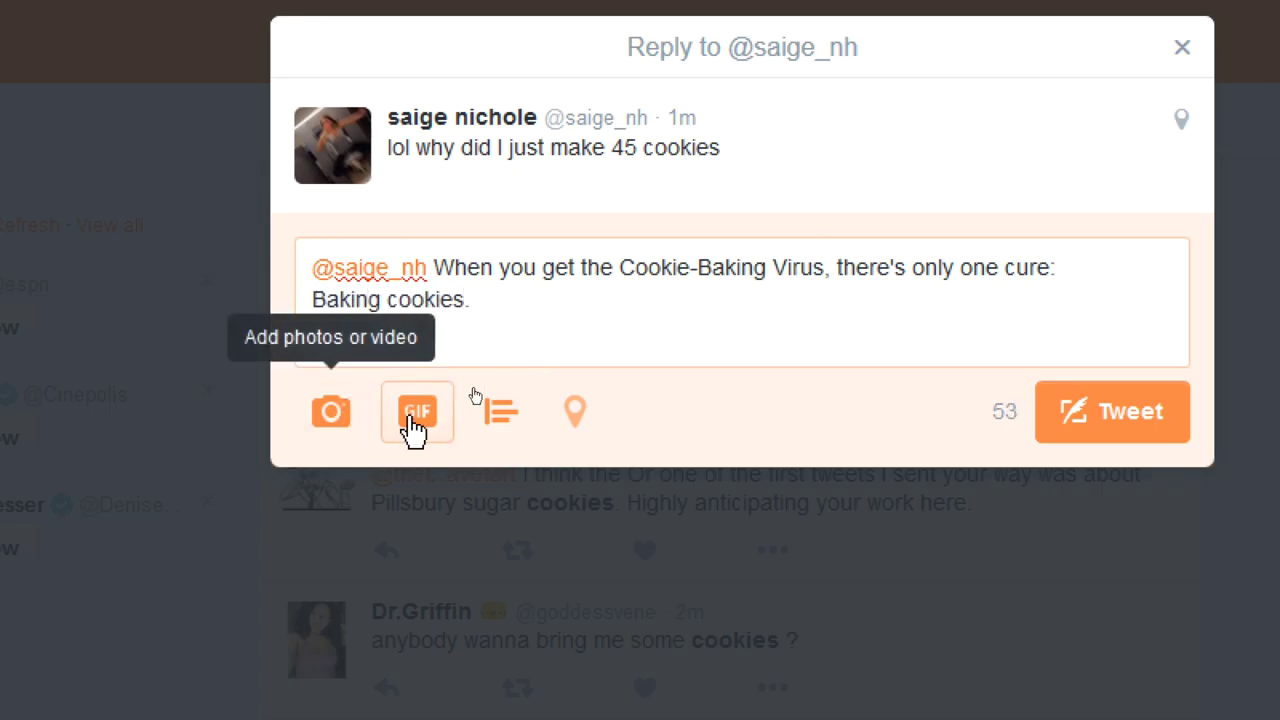
Attach the second 'cookie monster' GIF result to the reply and post it.
click(421, 420)
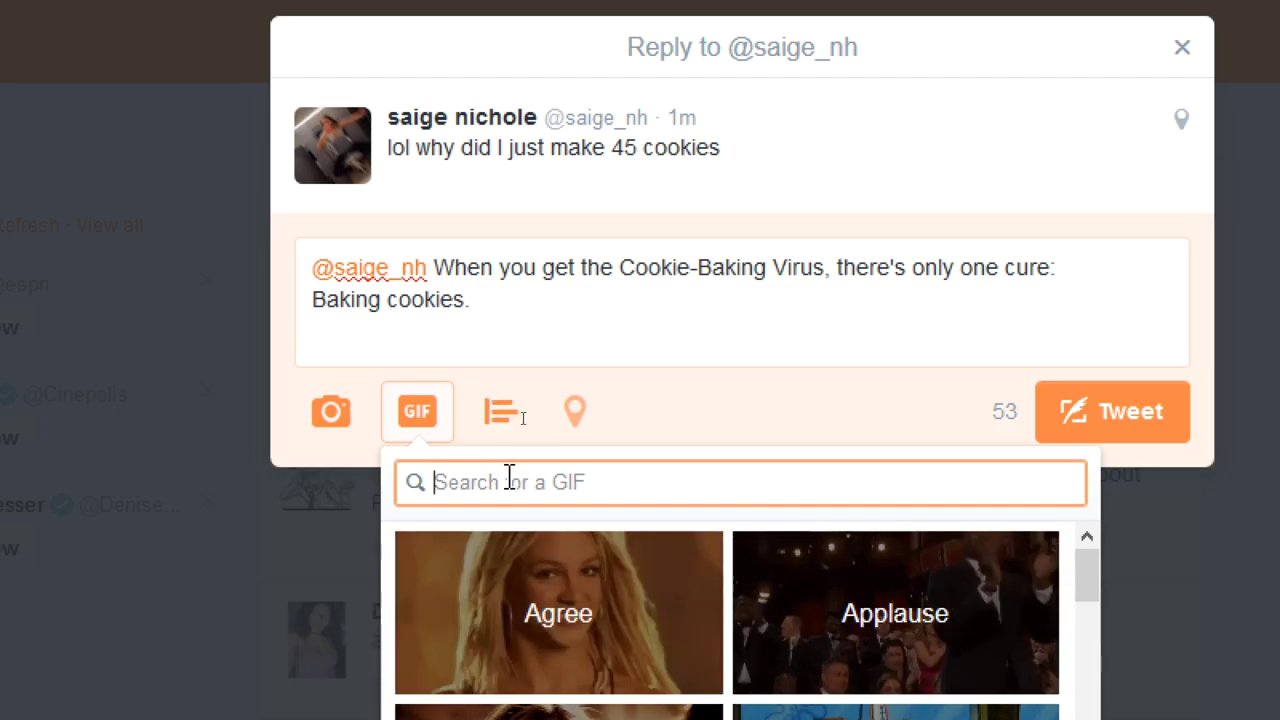
text(cook)
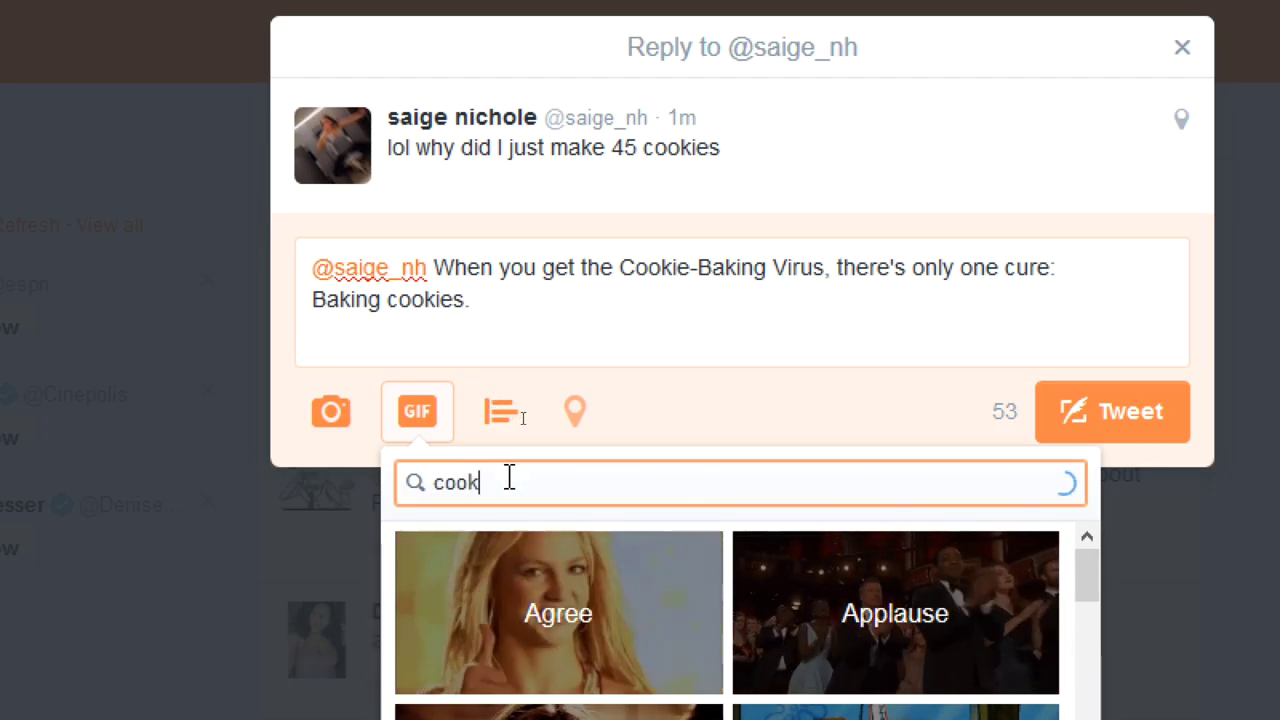
text(ie monster)
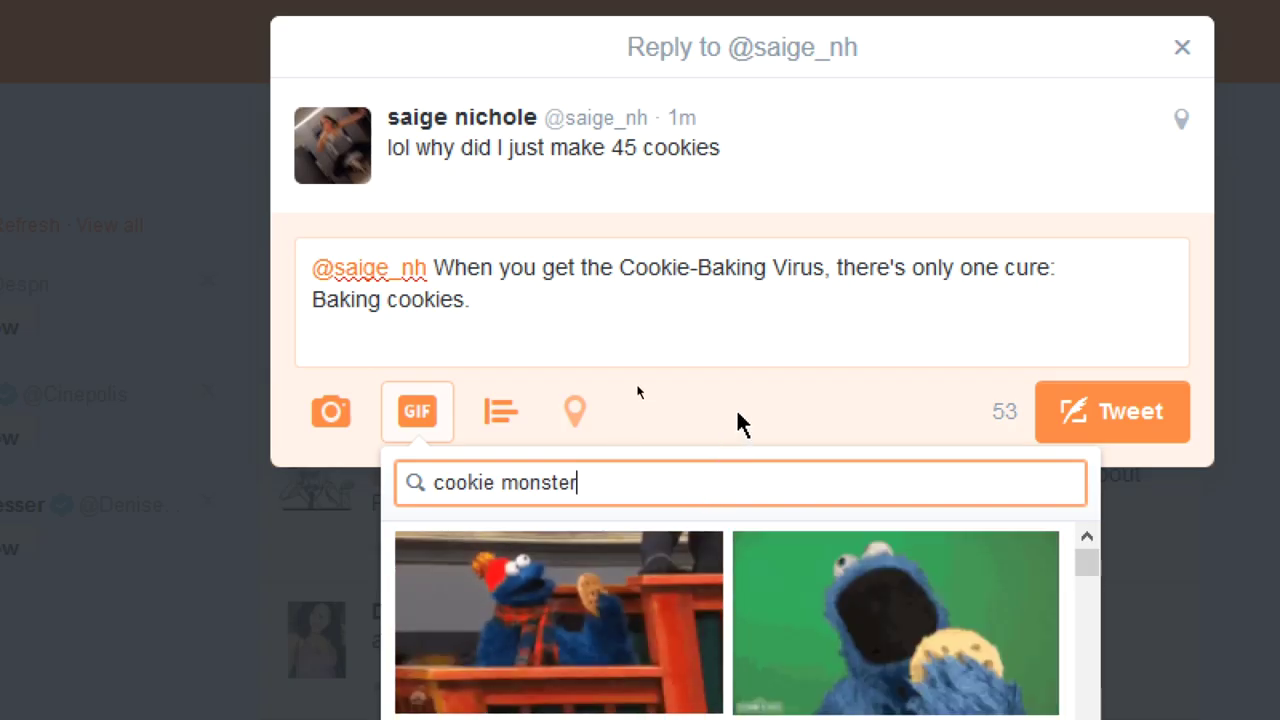
click(909, 629)
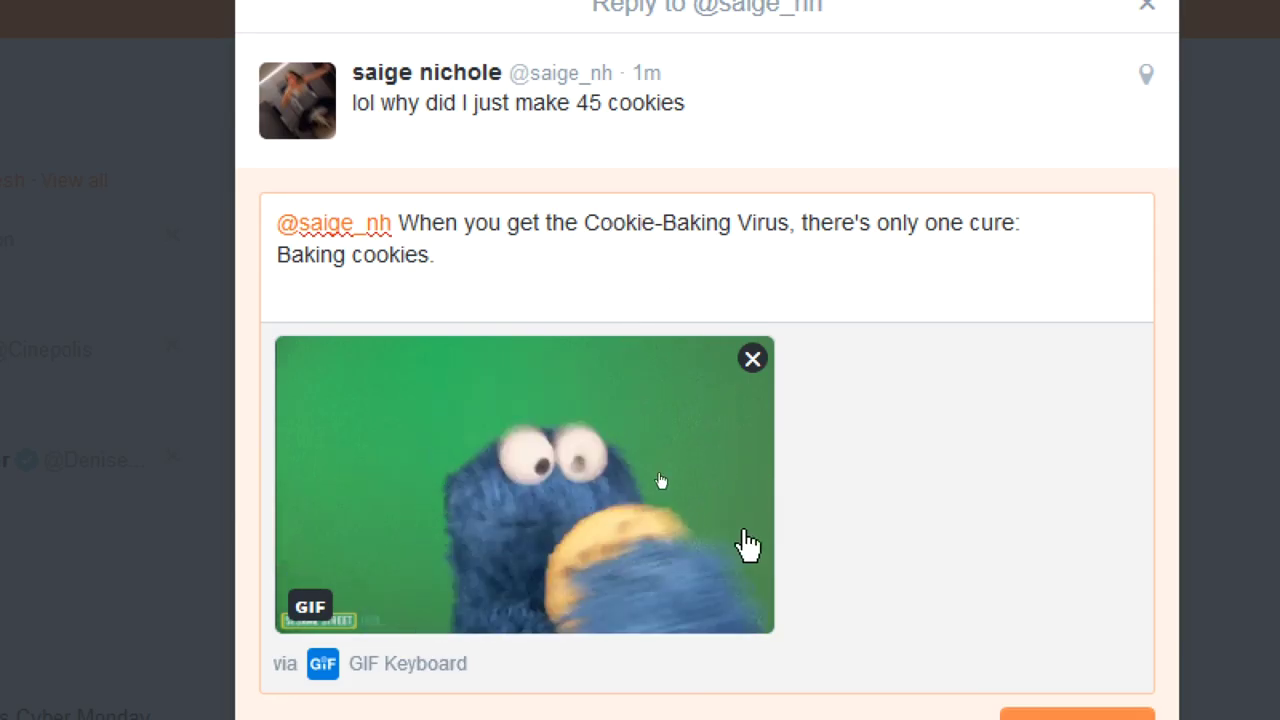
click(1015, 682)
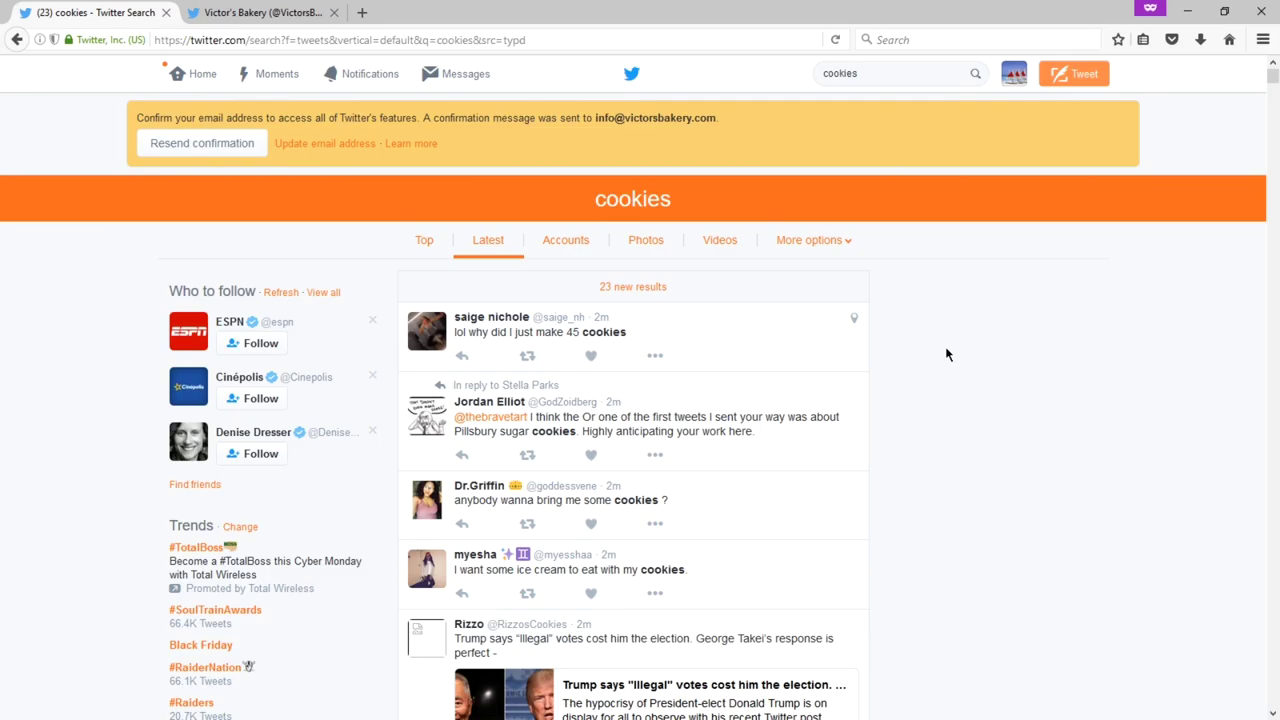
Load the 23 newer cookies results, glancing at the Victor's Bakery tab before returning.
scroll(945, 350, down, 5)
scroll(943, 346, up, 5)
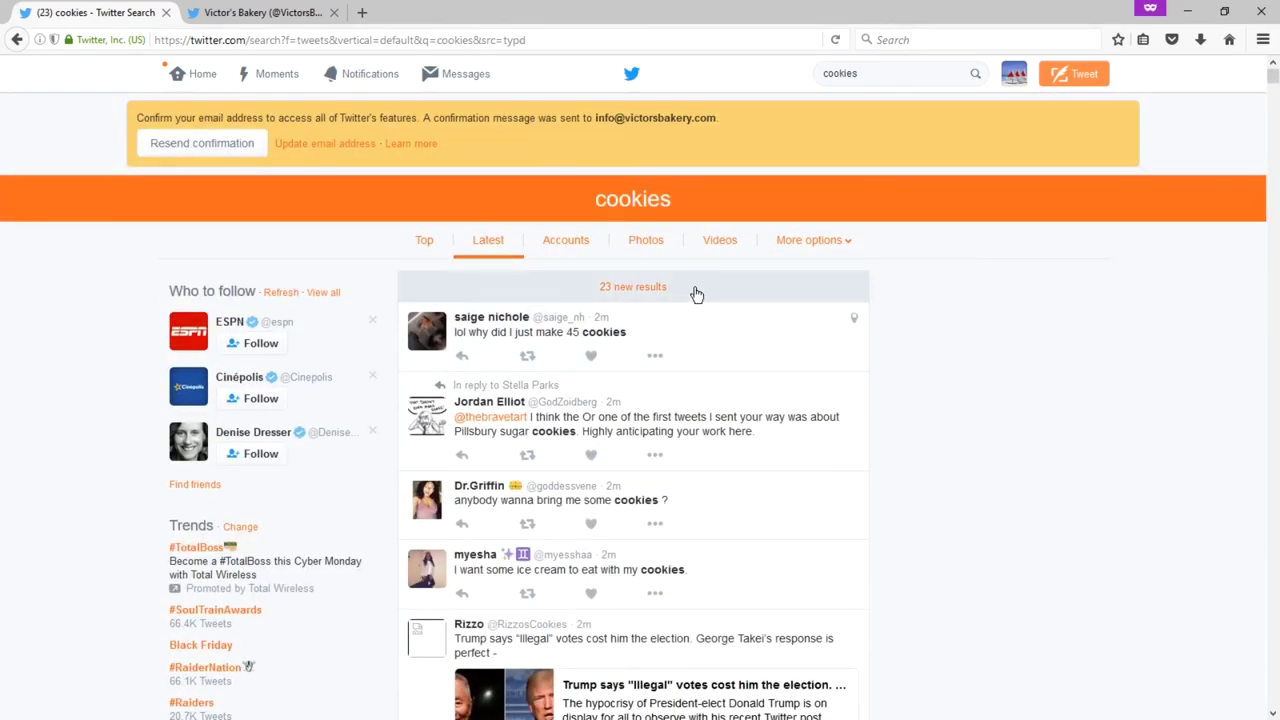
click(697, 294)
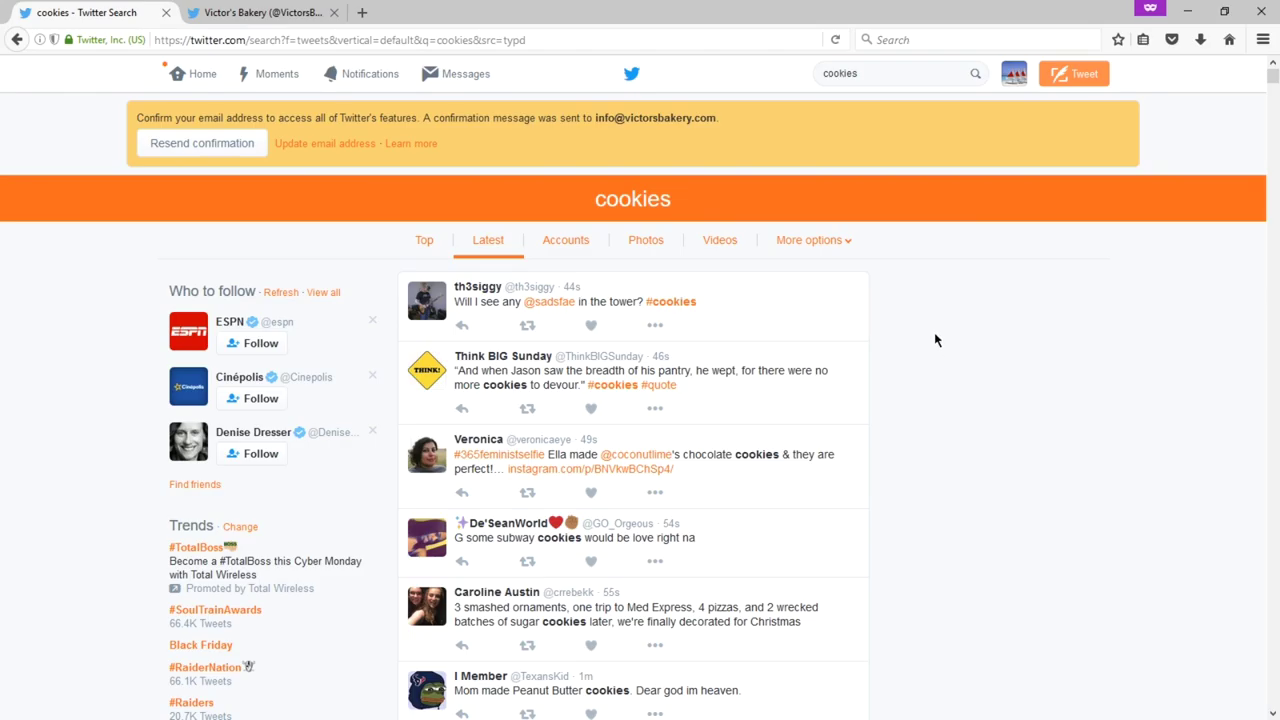
click(279, 14)
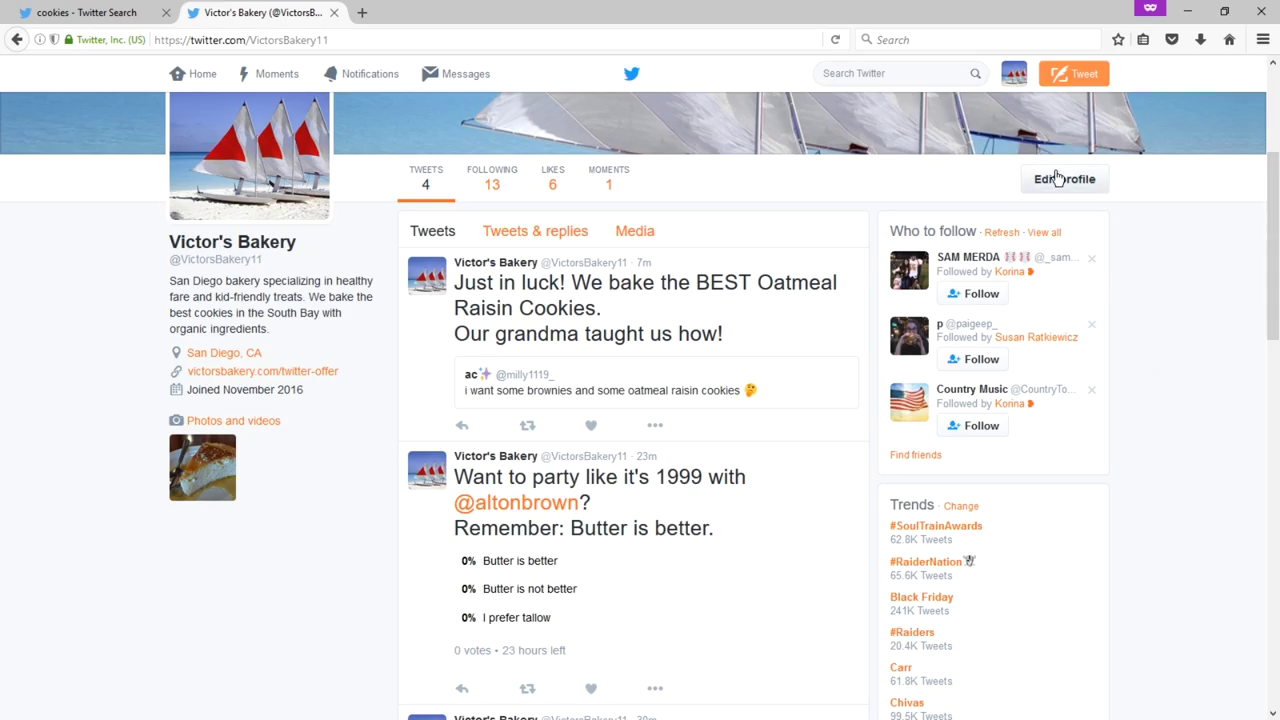
click(95, 14)
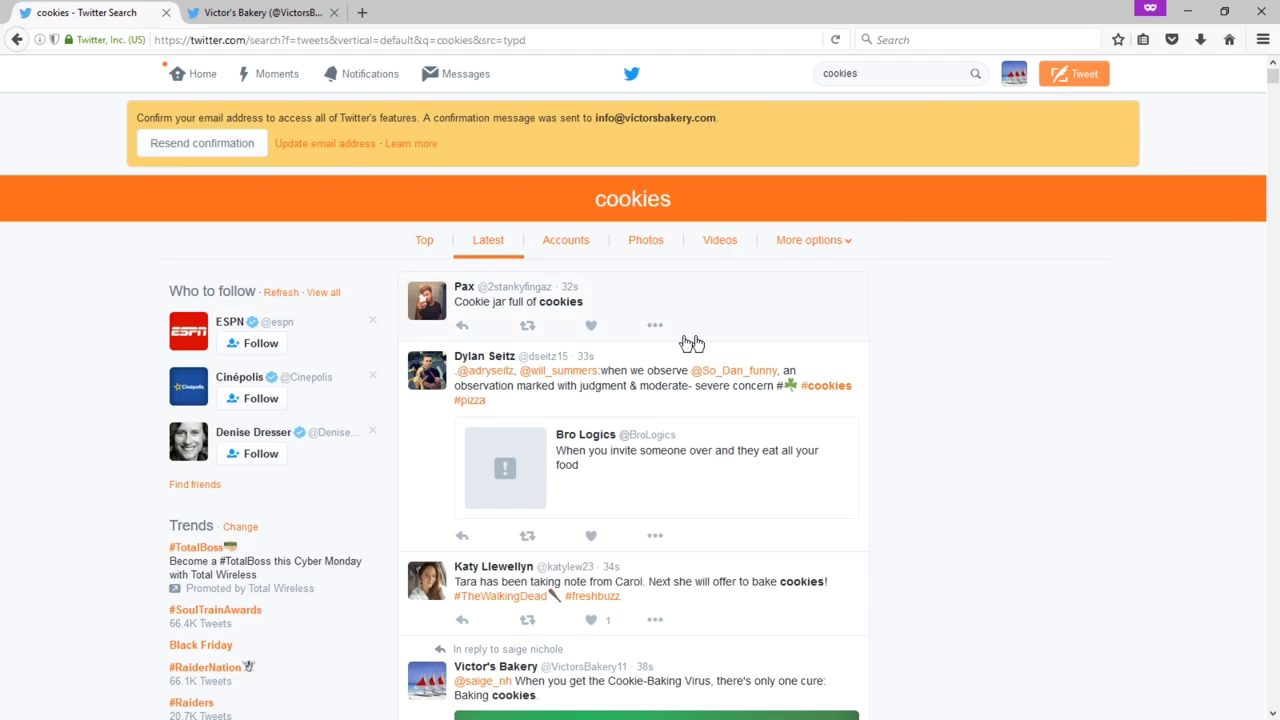
Draft a cookie-jar reply: 'That's the best thing in the world.' / 'And the worst thing in the world!'.
click(473, 329)
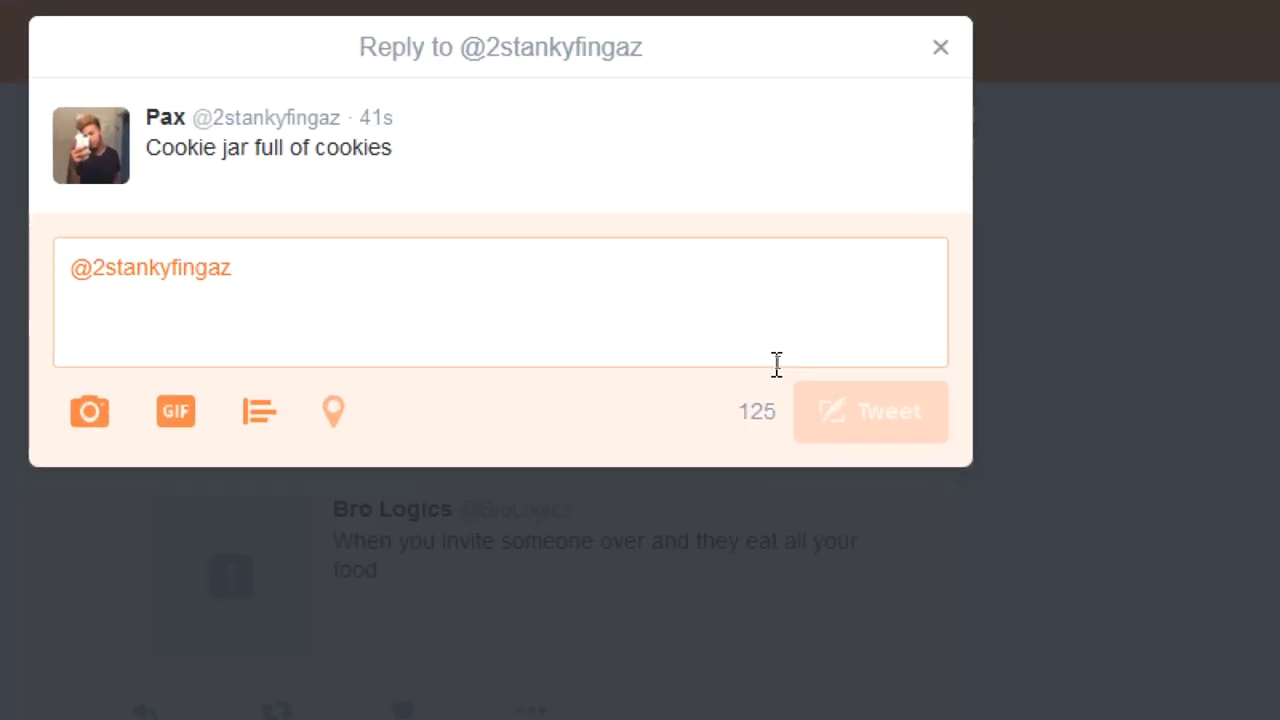
text(That's the )
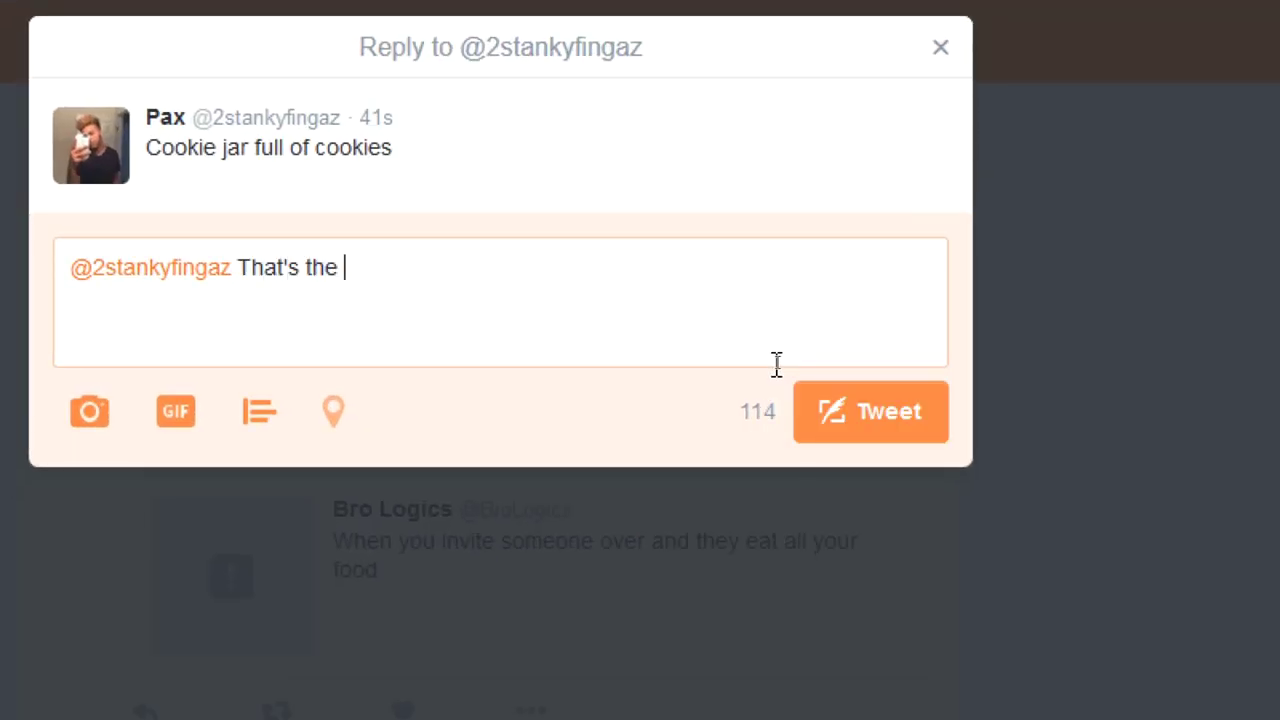
text(best thing in the world.)
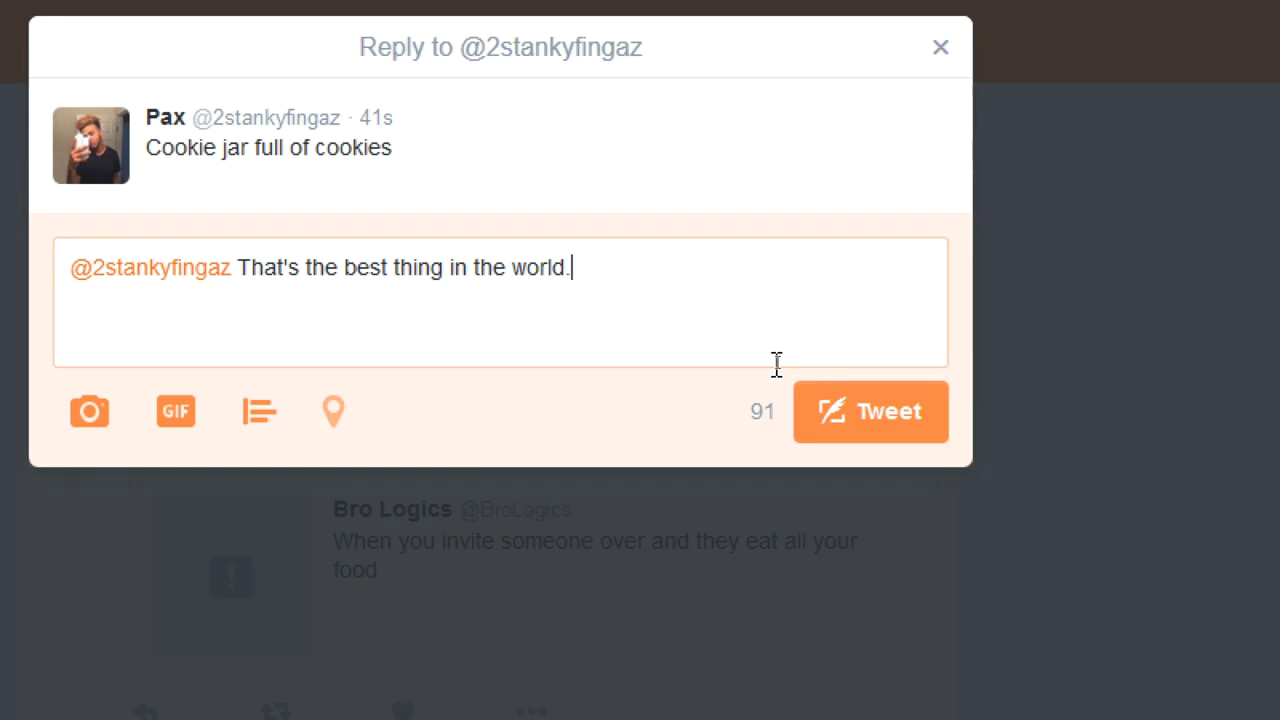
key(Return)
text(And th wor)
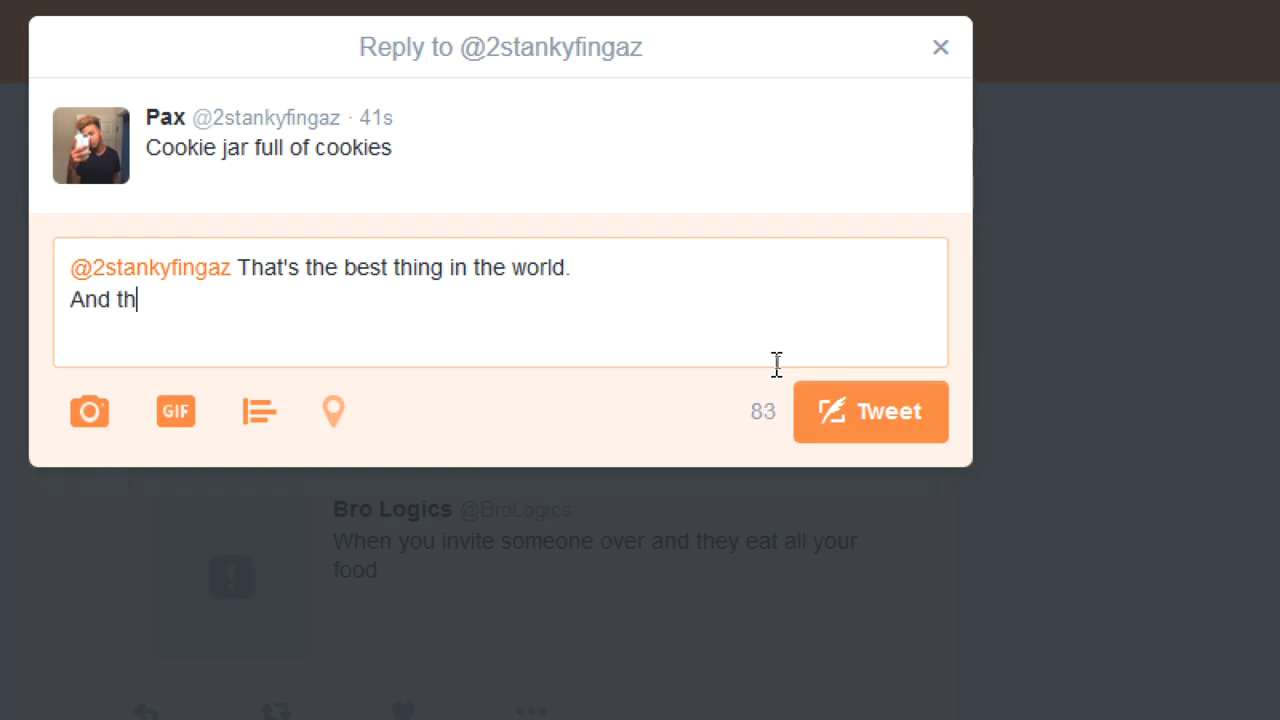
key(BackSpace)
key(BackSpace)
key(BackSpace)
key(BackSpace)
text(e wor)
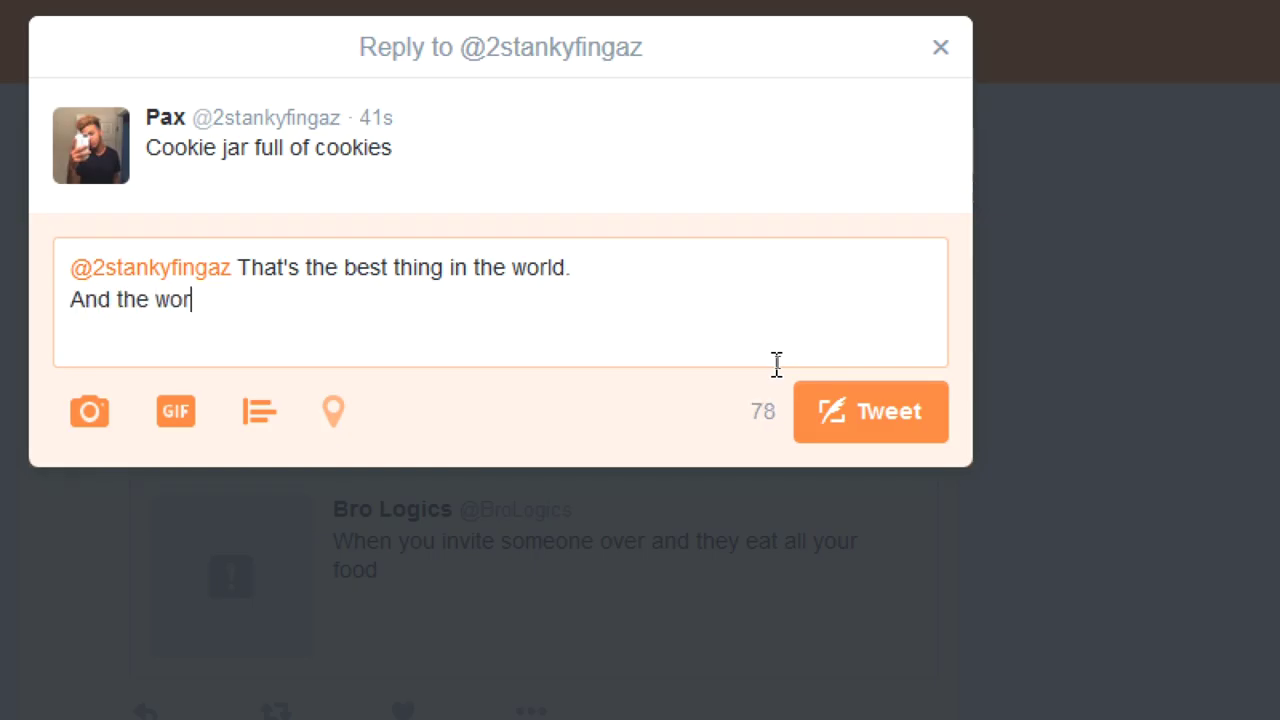
text(st thing in t)
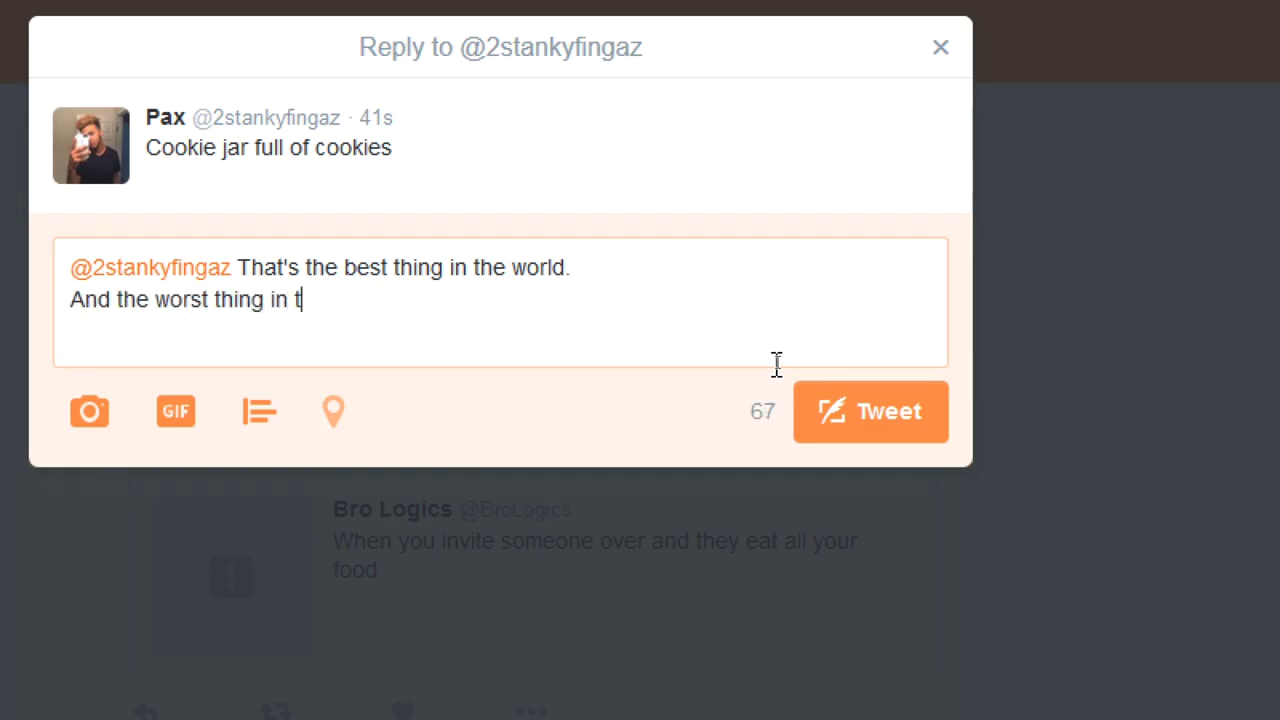
text(he world!)
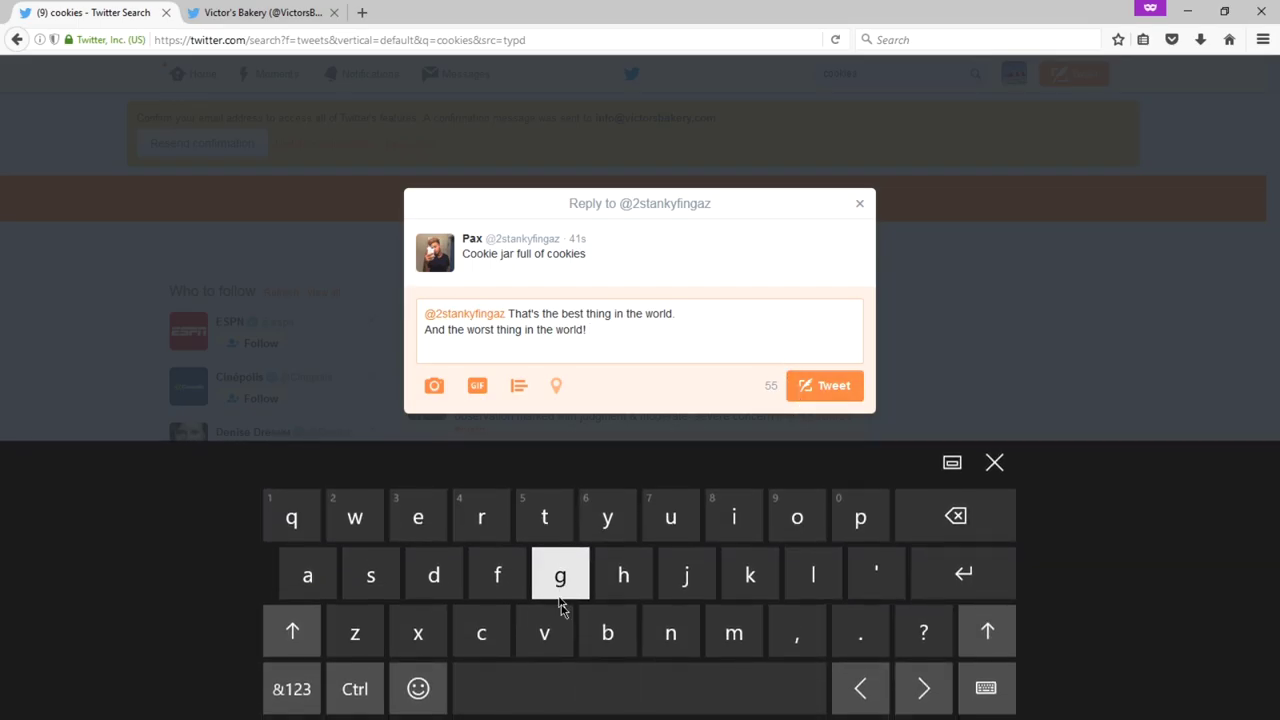
Add a 😆 emoji, send the reply, and return to the home timeline.
click(418, 688)
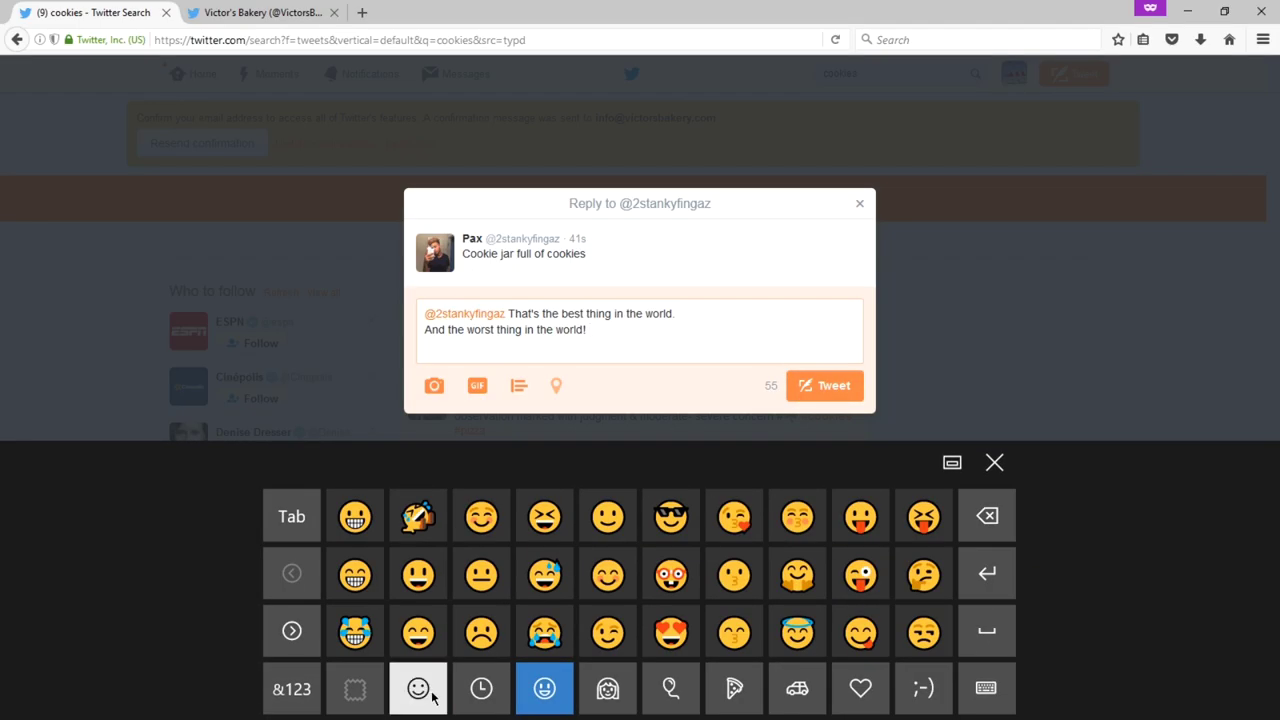
click(544, 516)
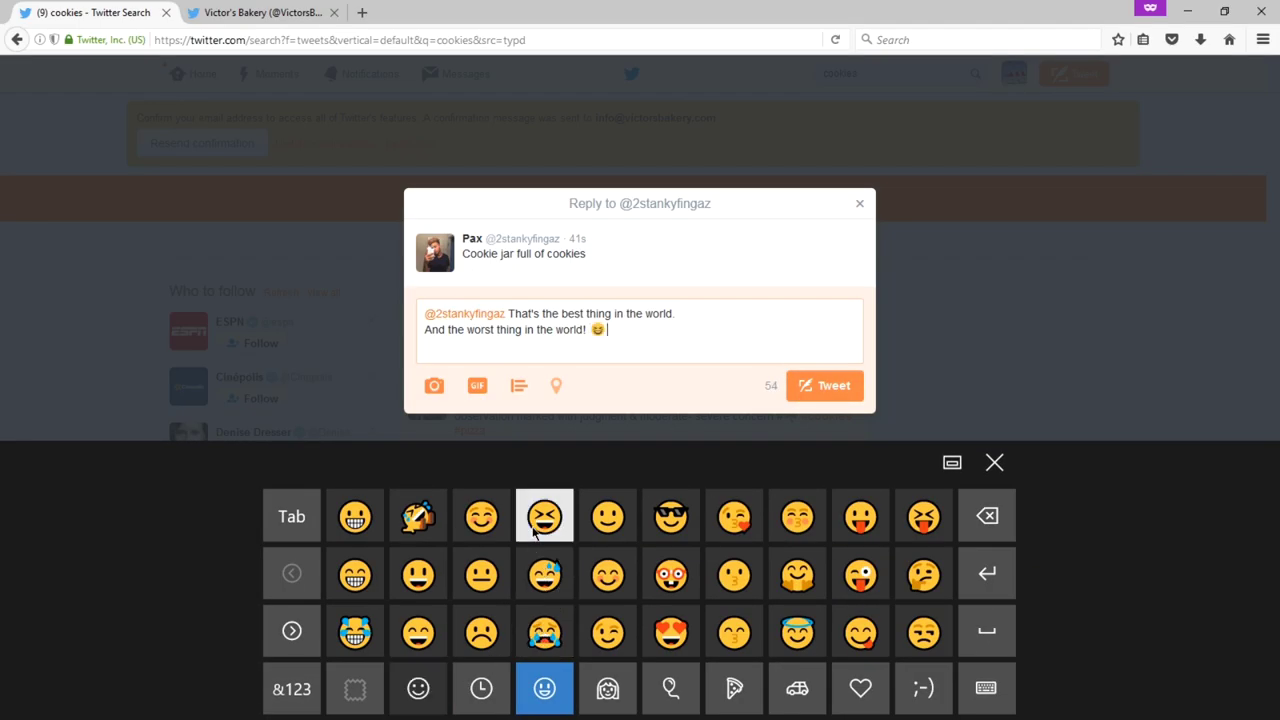
click(790, 386)
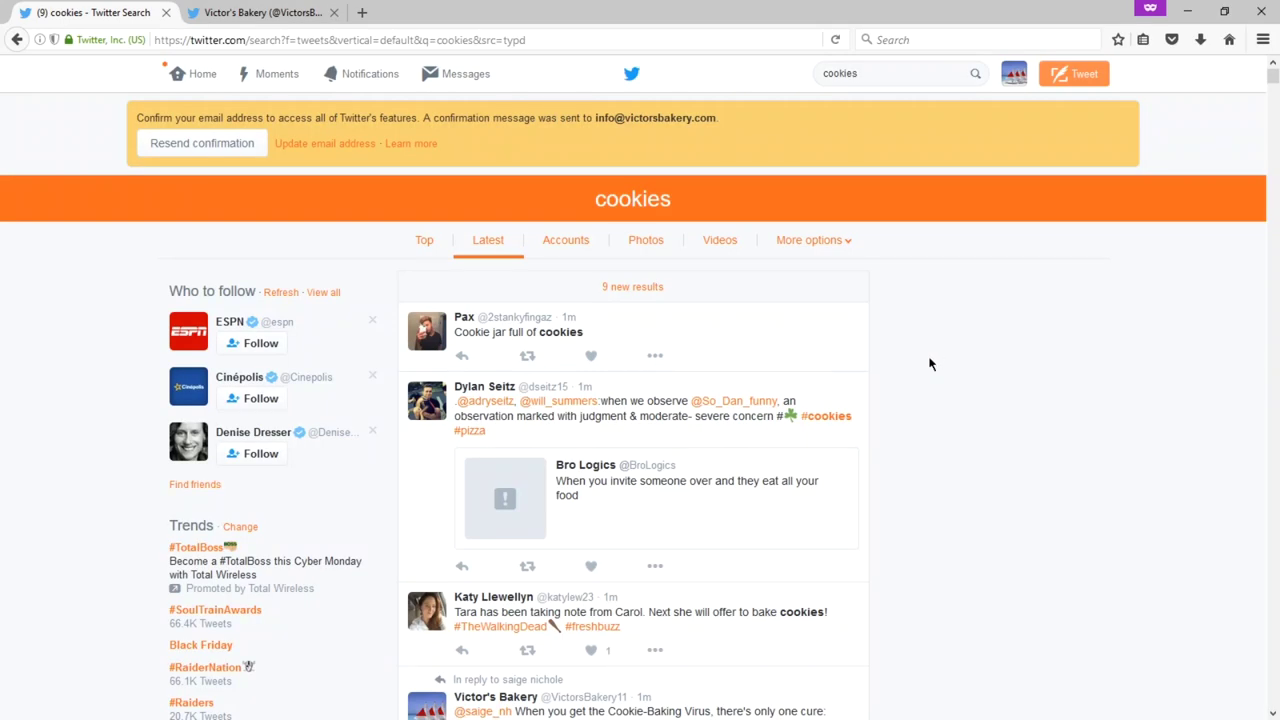
click(195, 82)
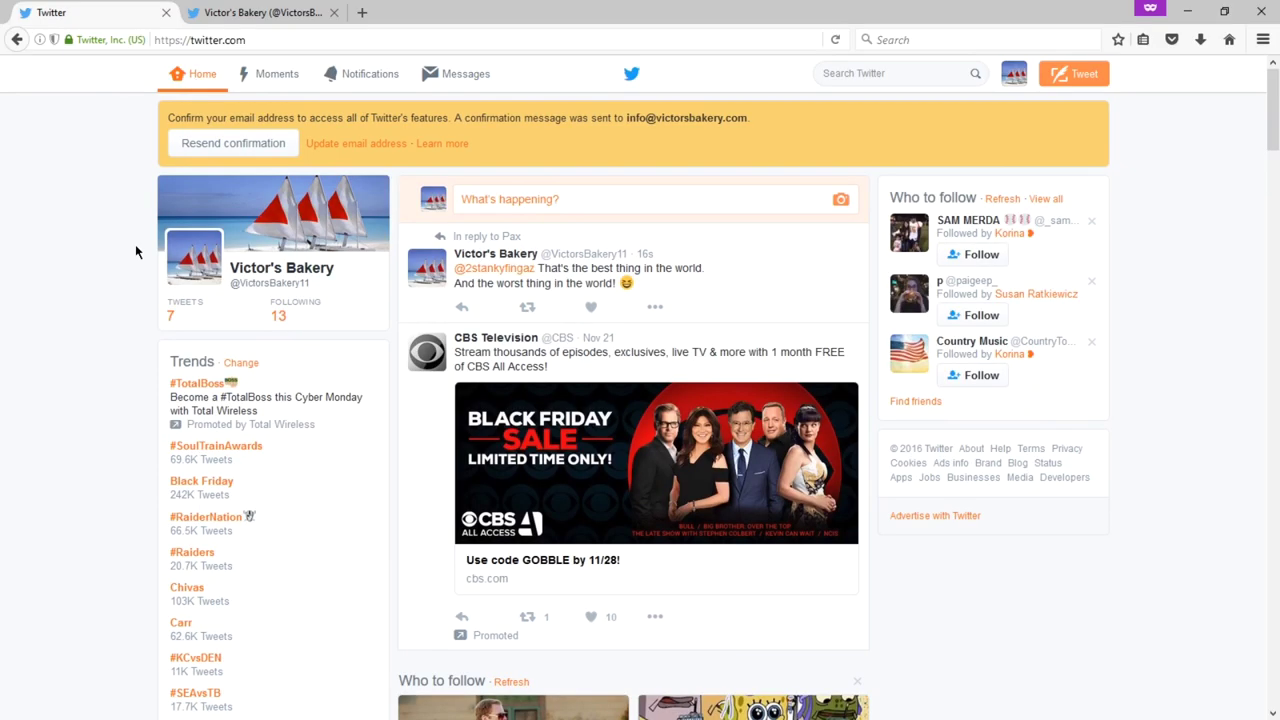
Scroll through the home timeline to view the bakery's recent replies.
scroll(137, 253, down, 3)
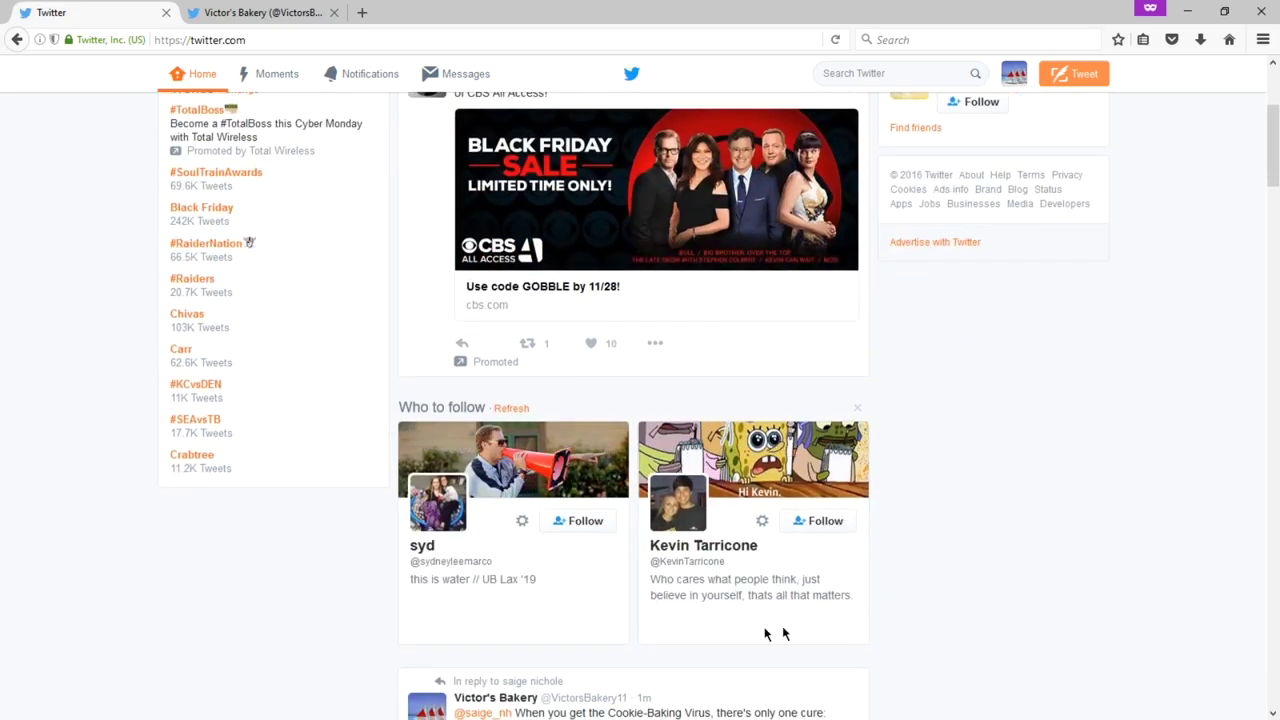
scroll(613, 535, up, 3)
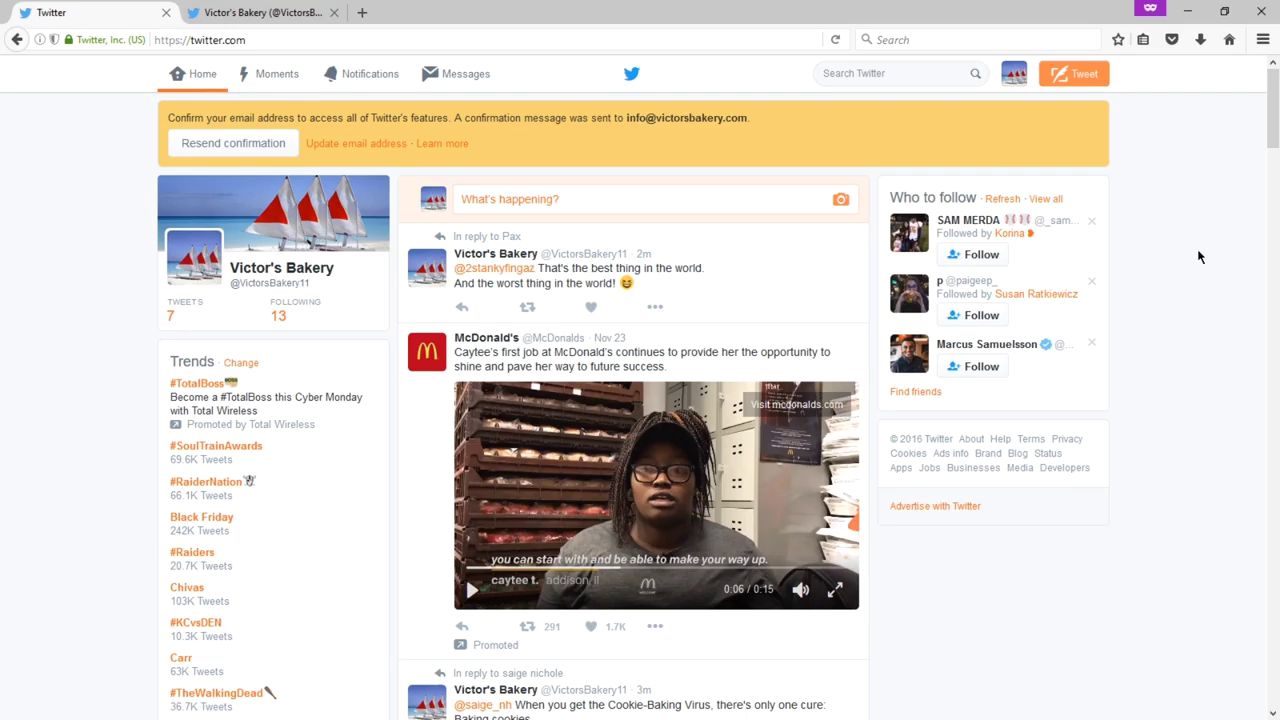
scroll(77, 441, down, 3)
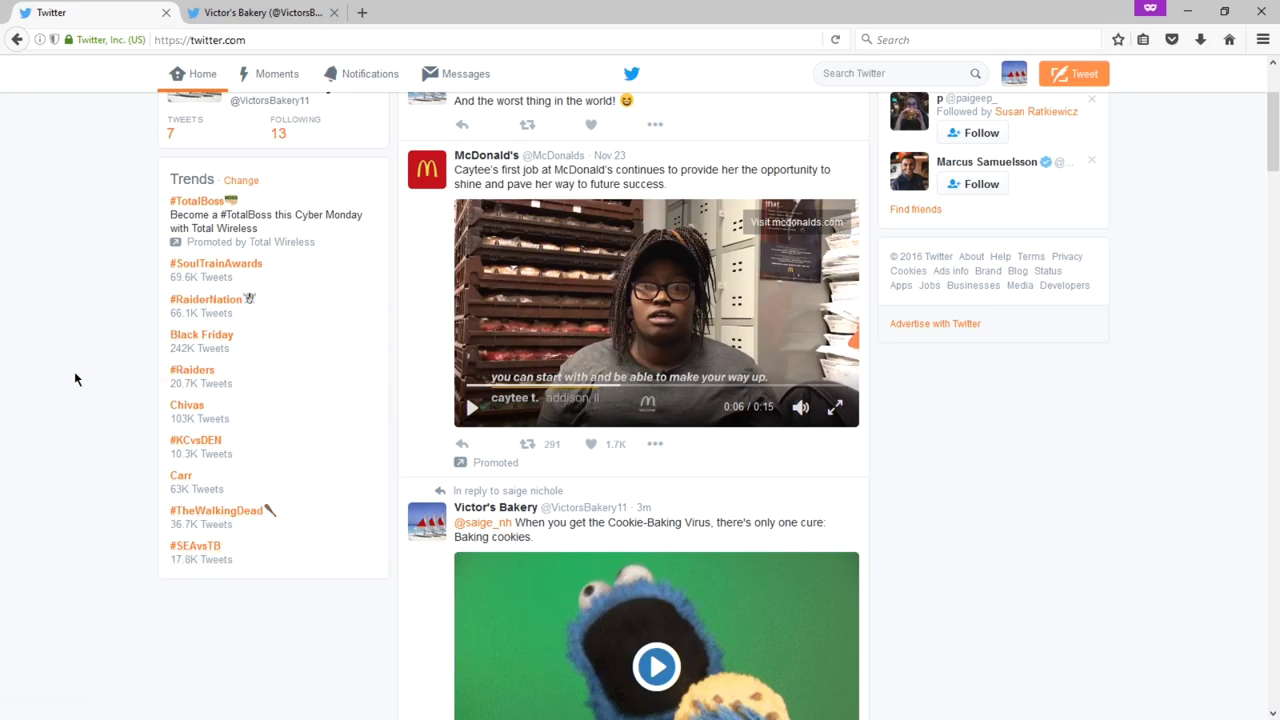
Open the Black Friday trend and scroll through its Top results and back up.
click(203, 336)
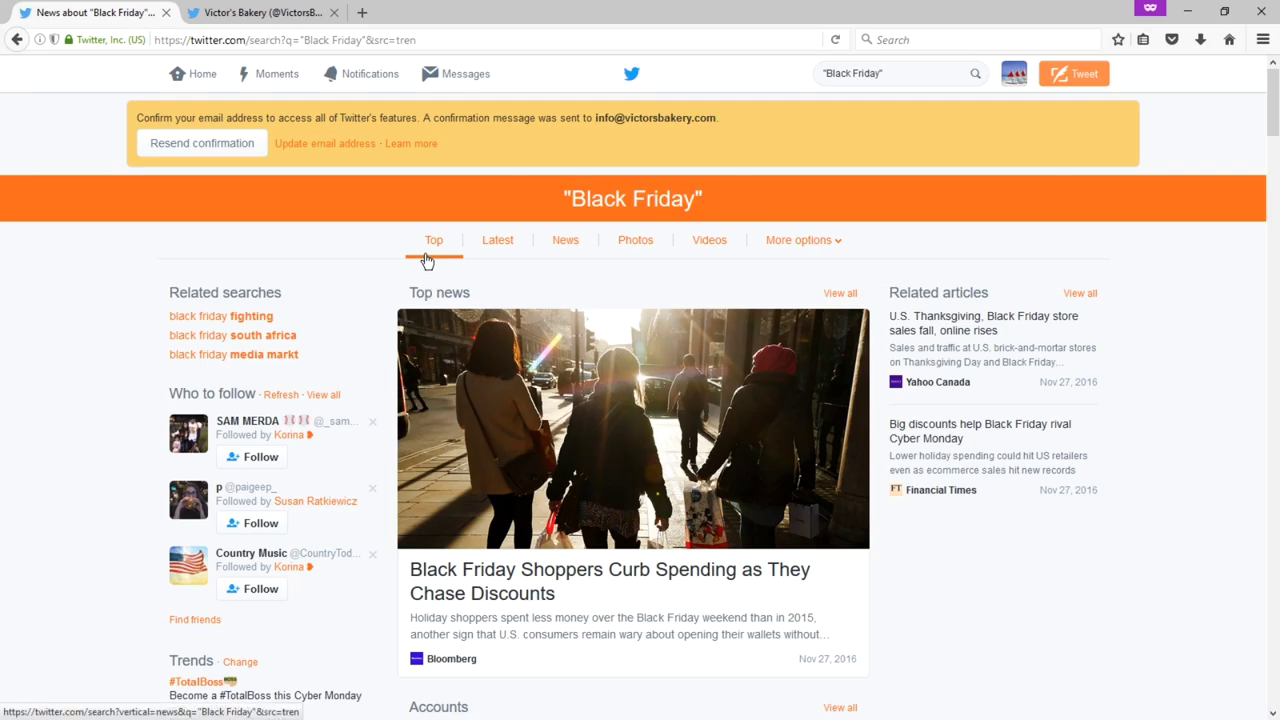
scroll(864, 490, down, 6)
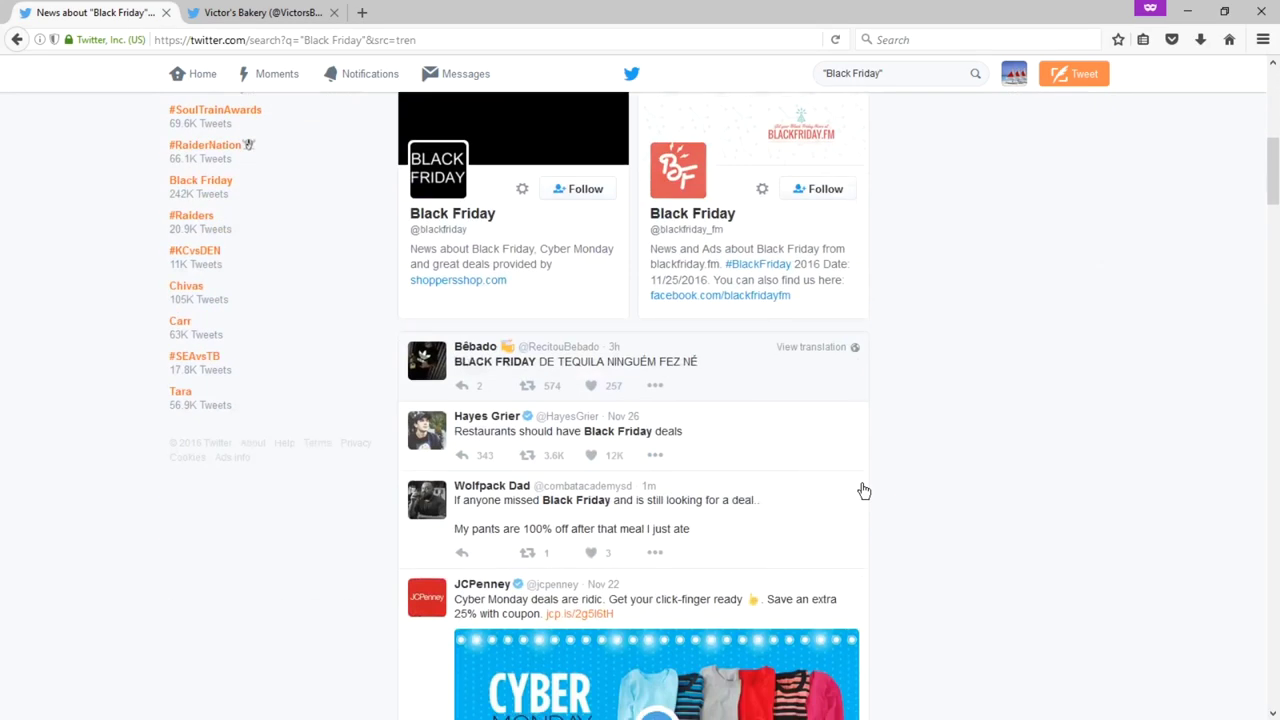
scroll(1093, 395, down, 1)
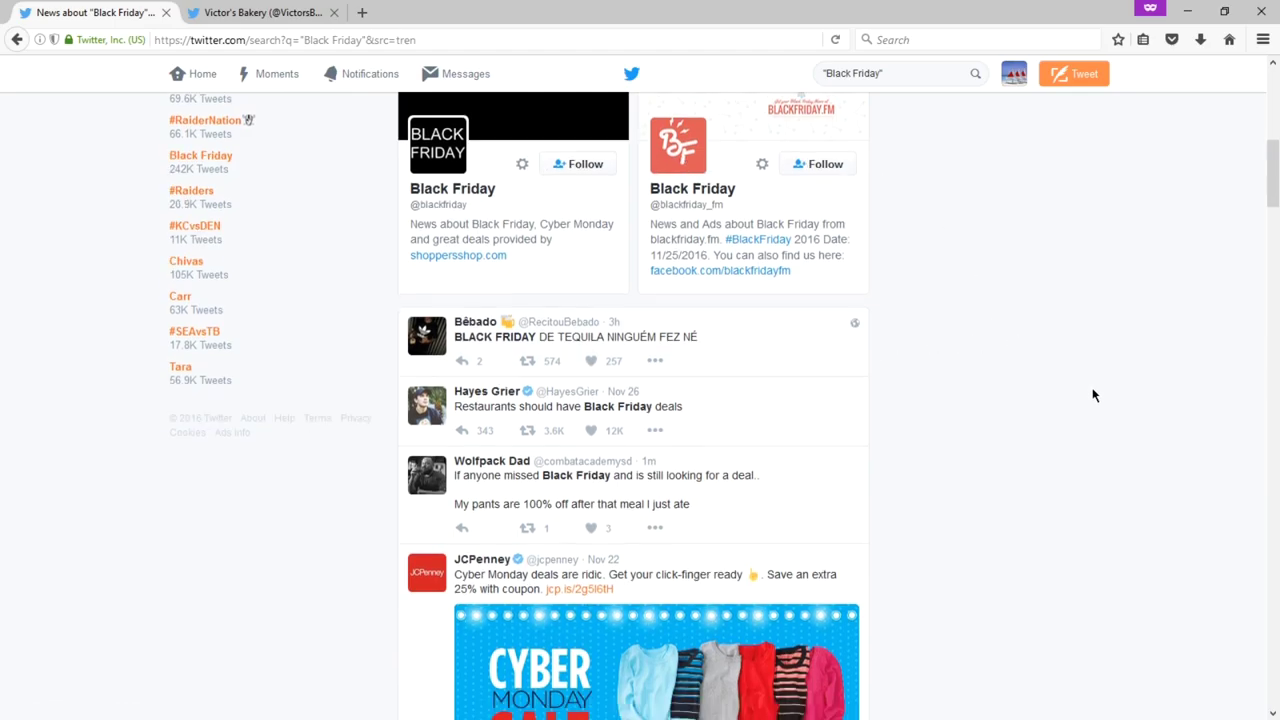
scroll(1093, 395, down, 2)
scroll(1211, 460, down, 5)
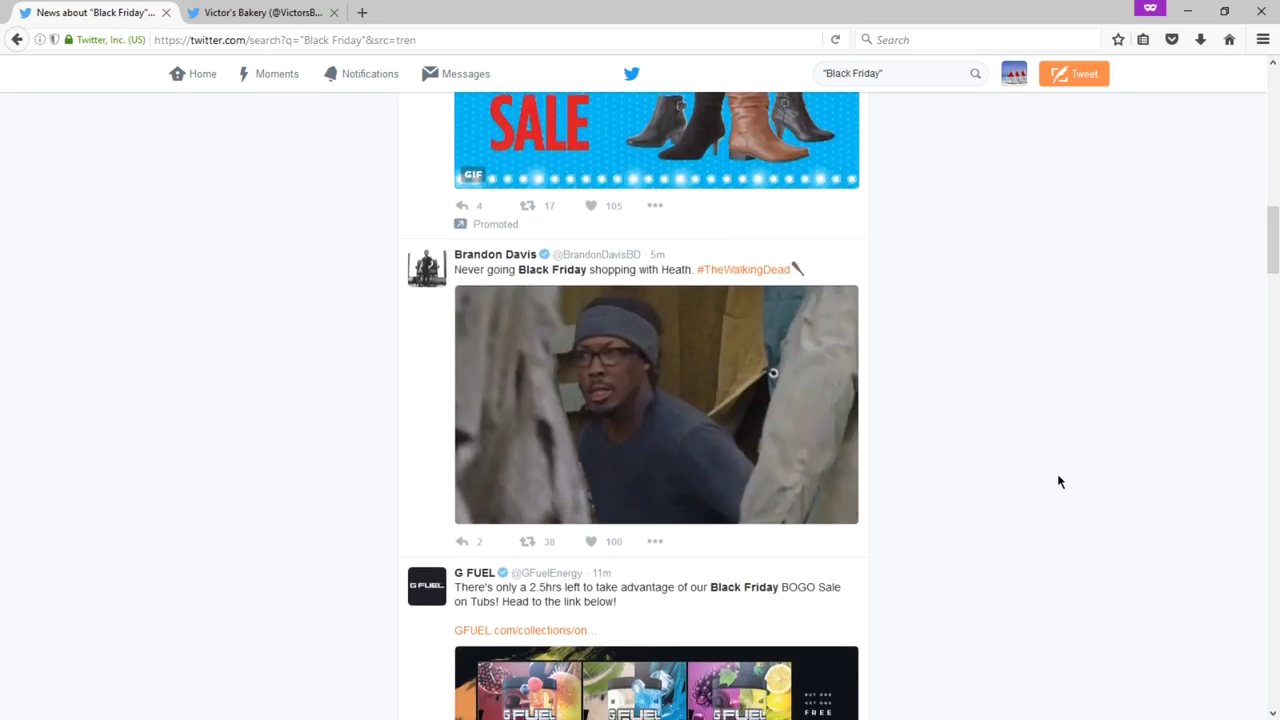
scroll(1059, 482, up, 12)
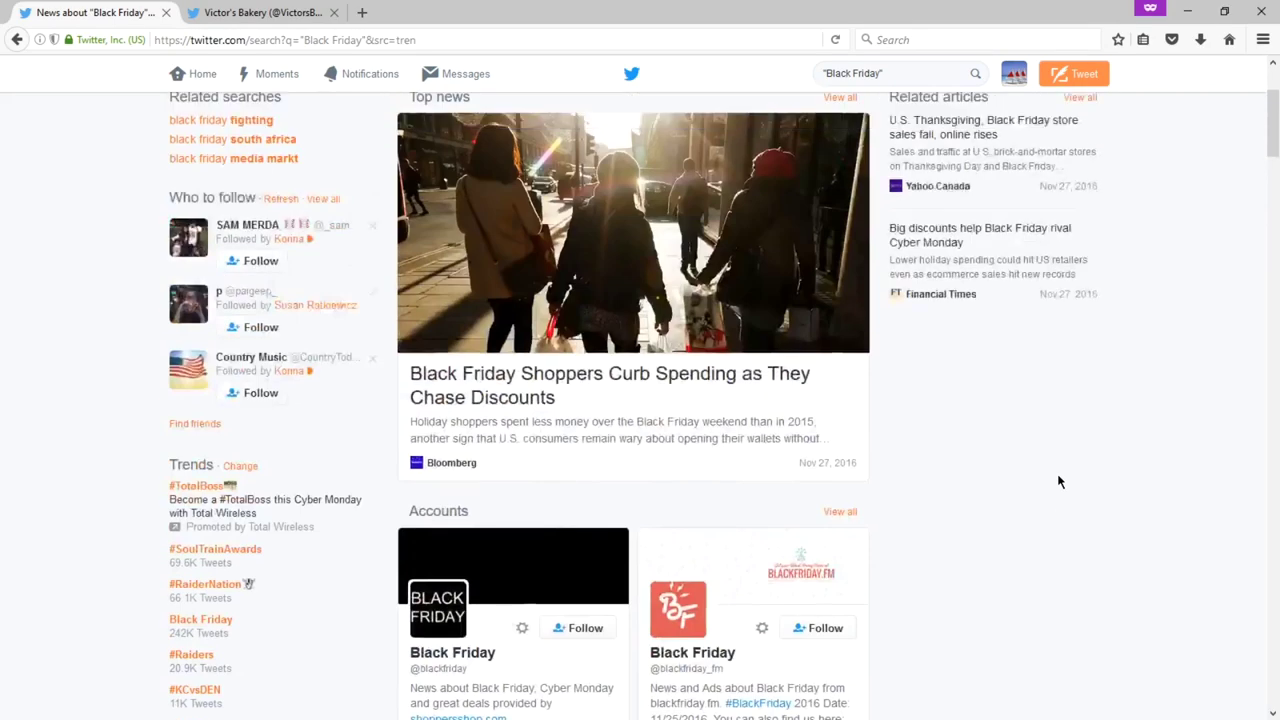
scroll(1059, 482, up, 3)
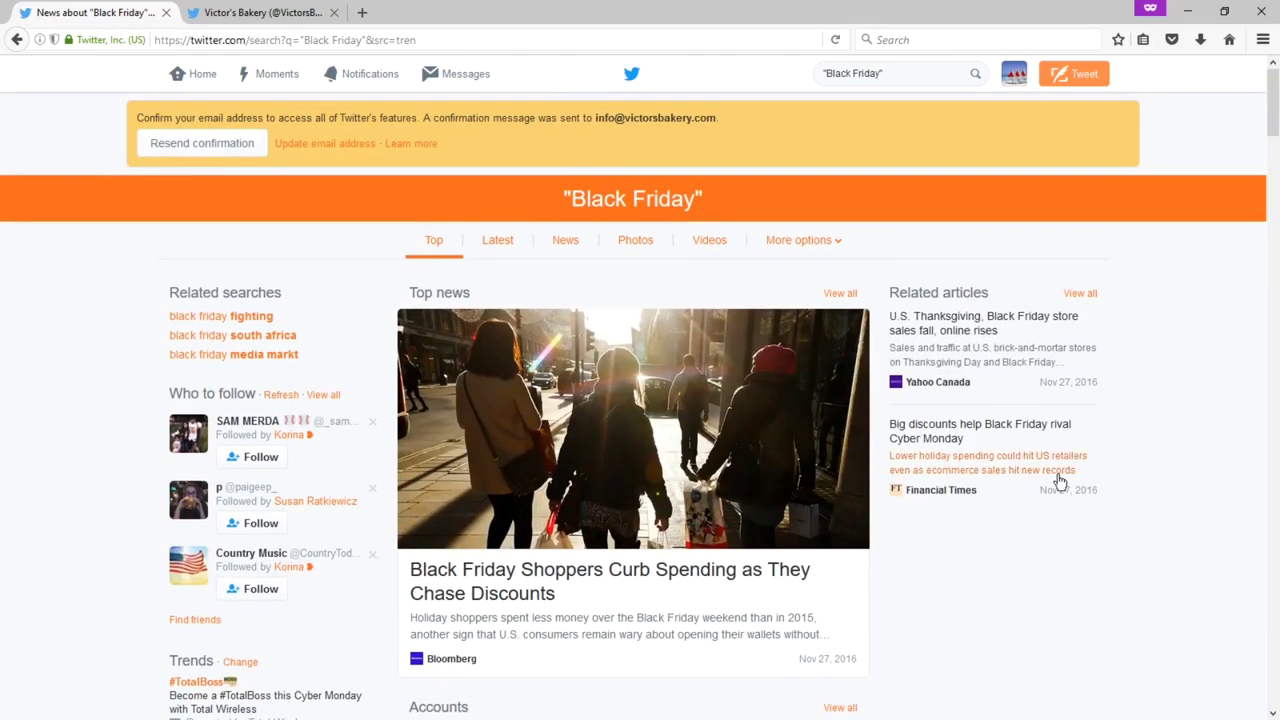
Show the latest Black Friday tweets and translate the Portuguese Rio travel post into English.
click(491, 250)
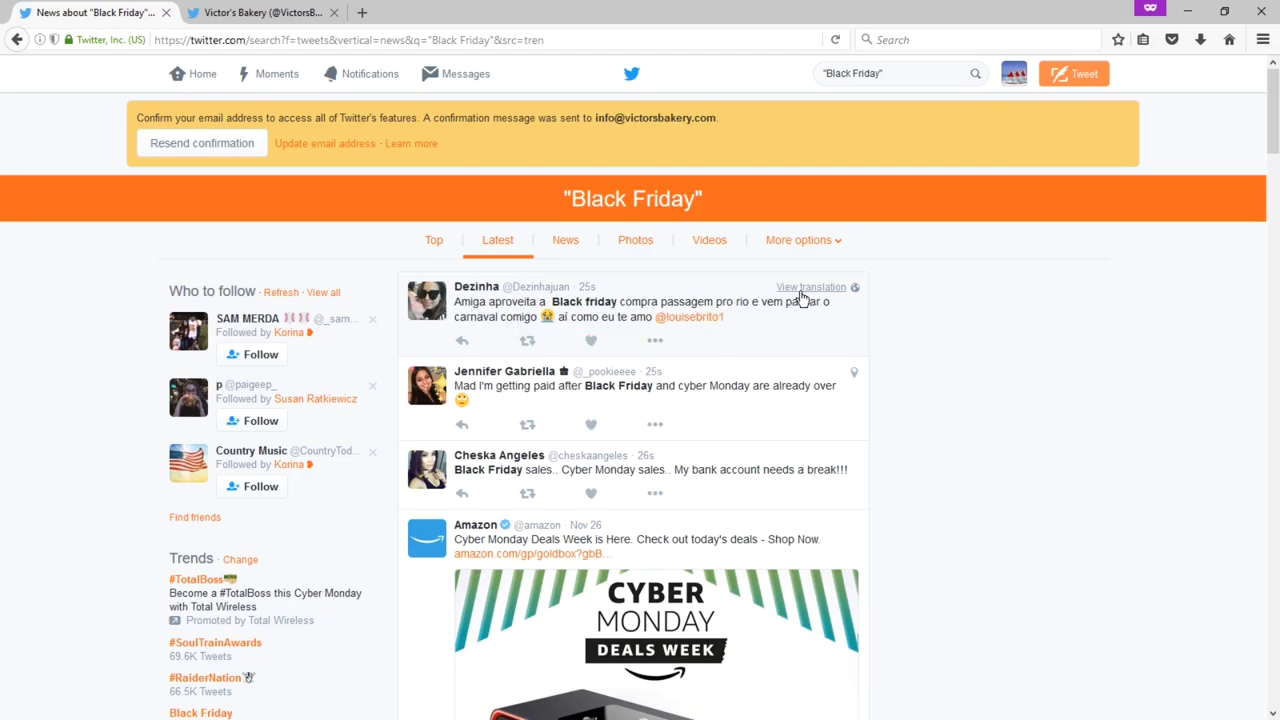
click(800, 288)
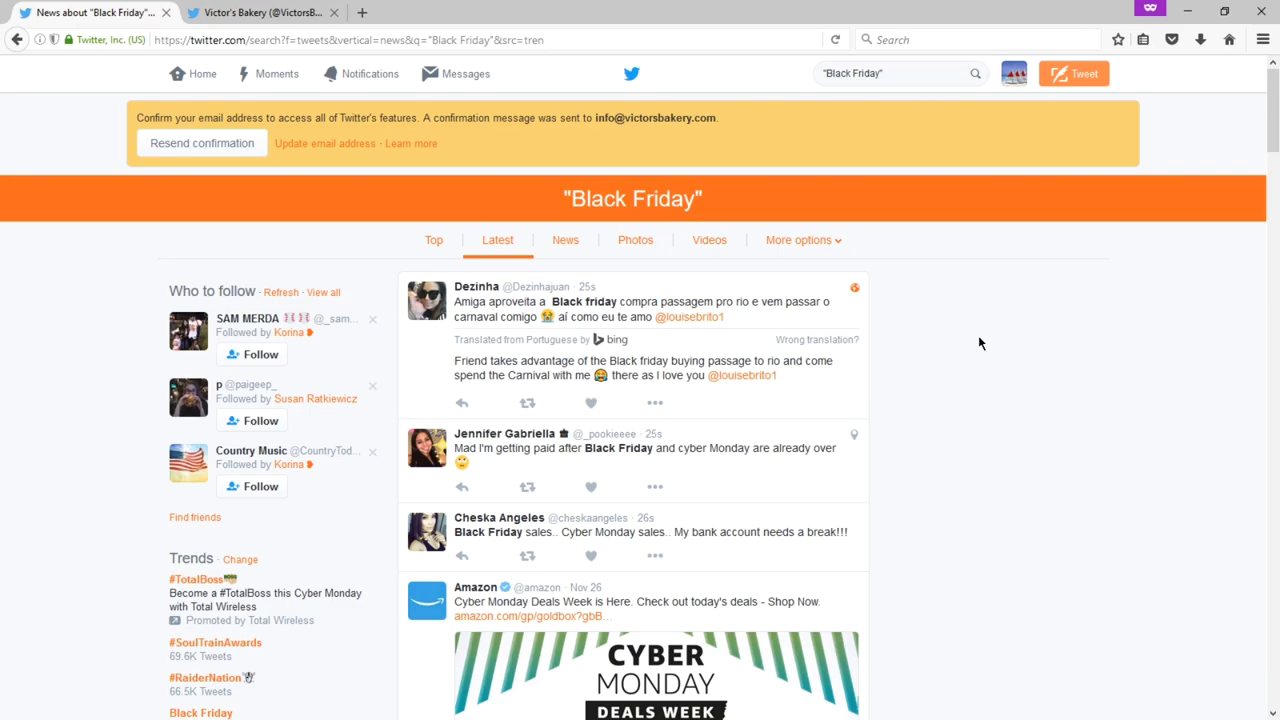
scroll(63, 484, down, 3)
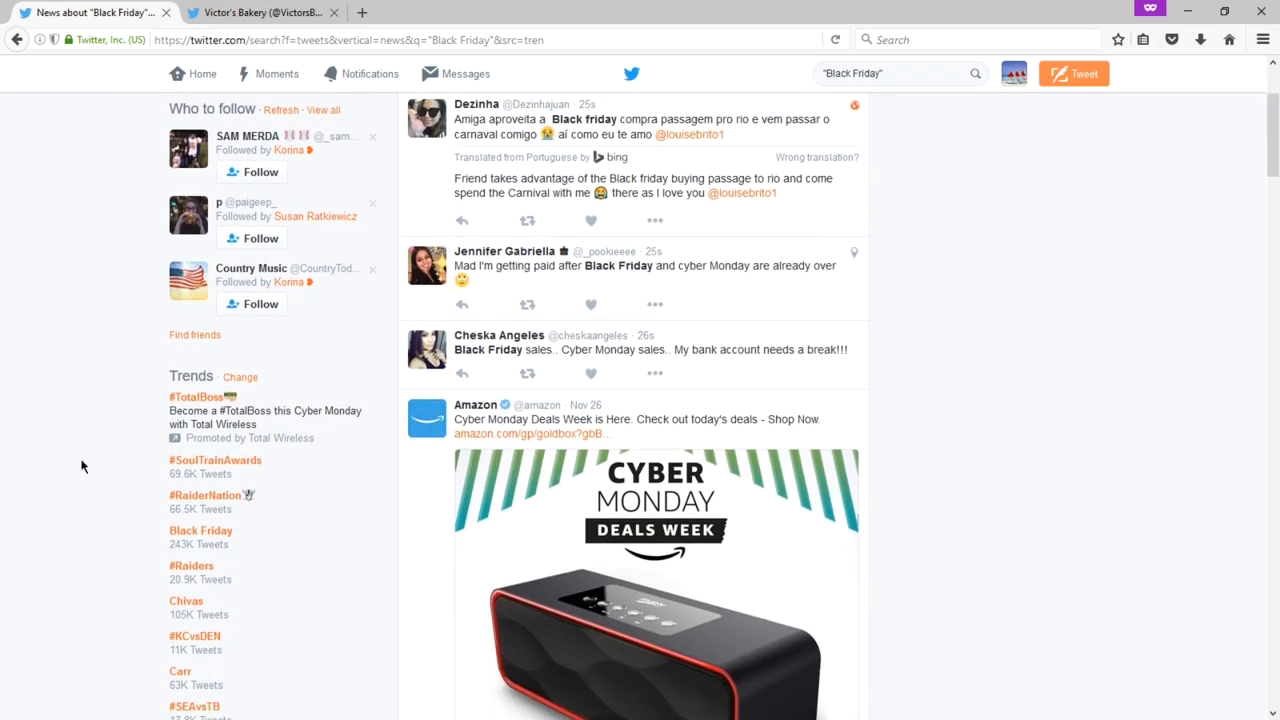
scroll(200, 402, down, 3)
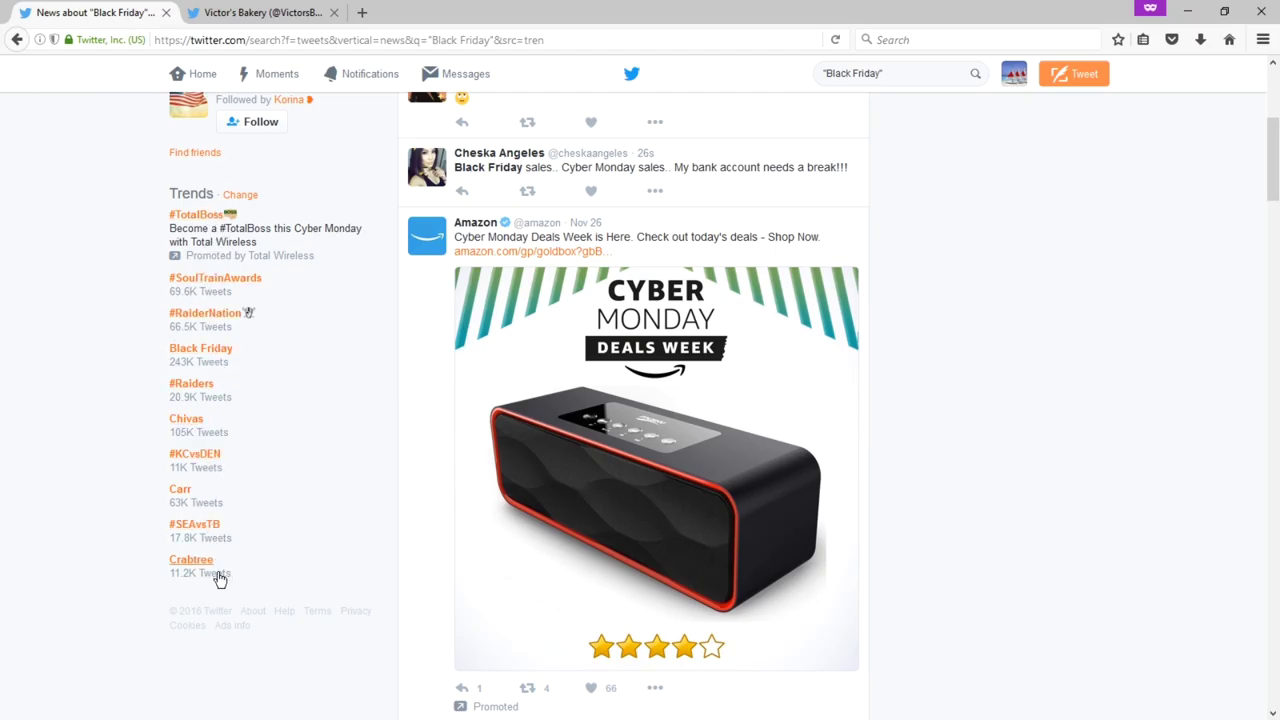
scroll(283, 489, up, 4)
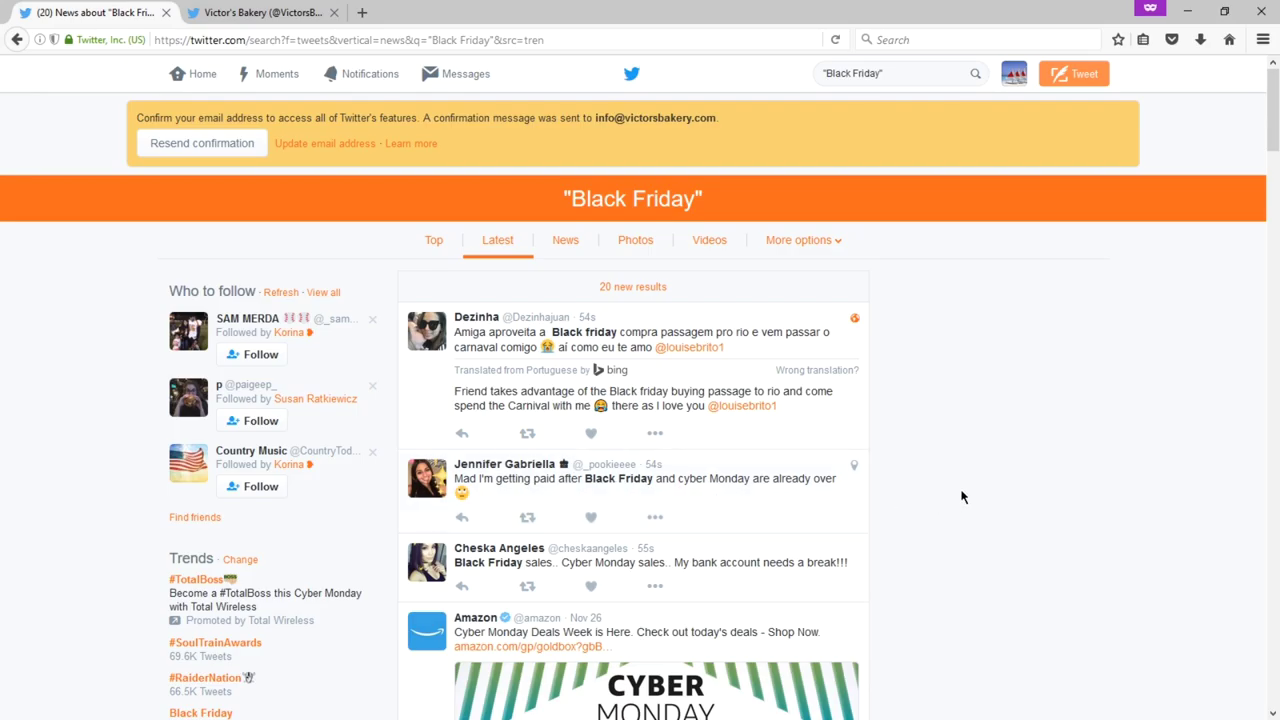
Reply to the paid-after-Black-Friday tweet: 'You're in luck! Every day is Black Friday at our online cookie shop!'.
click(463, 518)
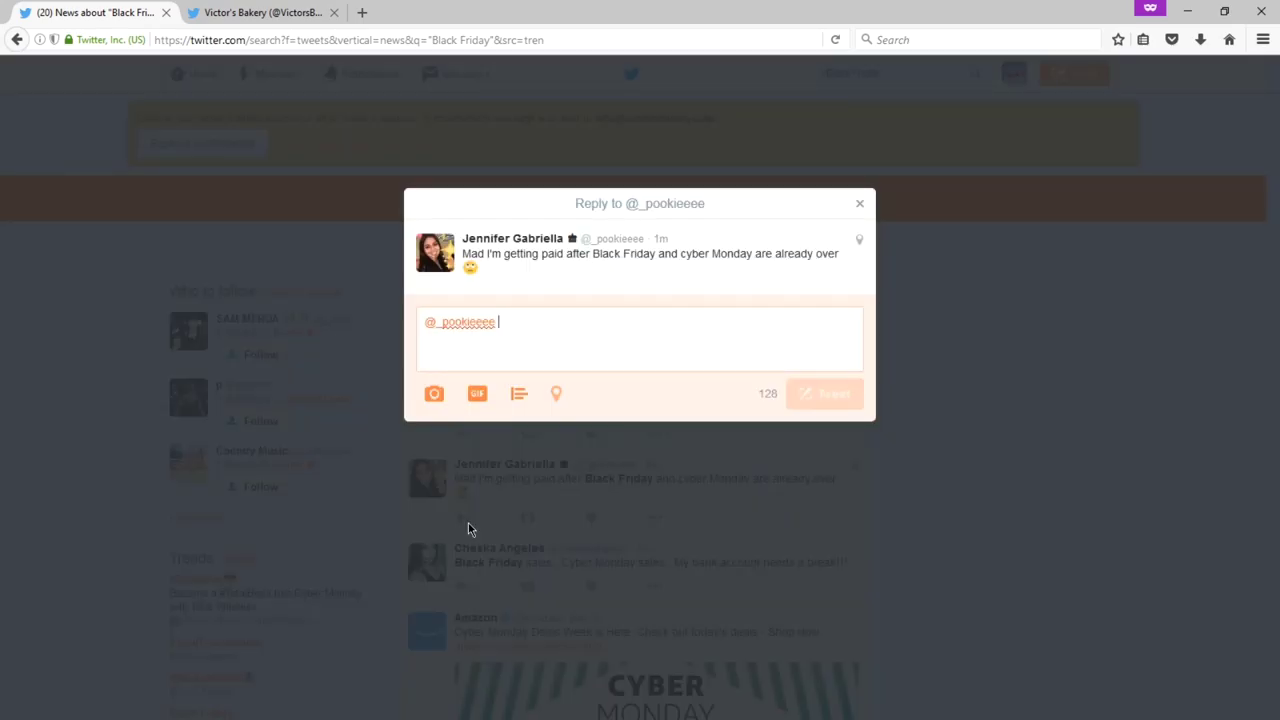
text(You're in luck)
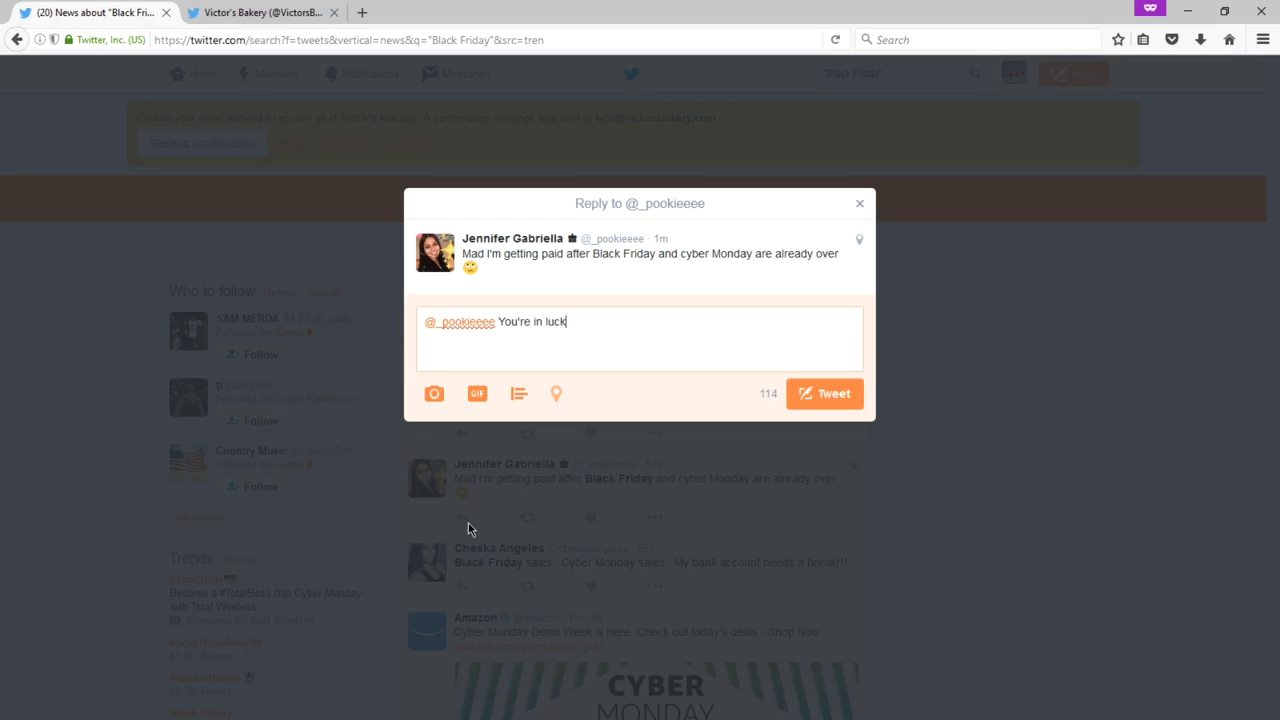
text(!)
key(Return)
text(Every day is black)
key(BackSpace)
key(BackSpace)
key(BackSpace)
key(BackSpace)
key(BackSpace)
text(Black Friday at ou)
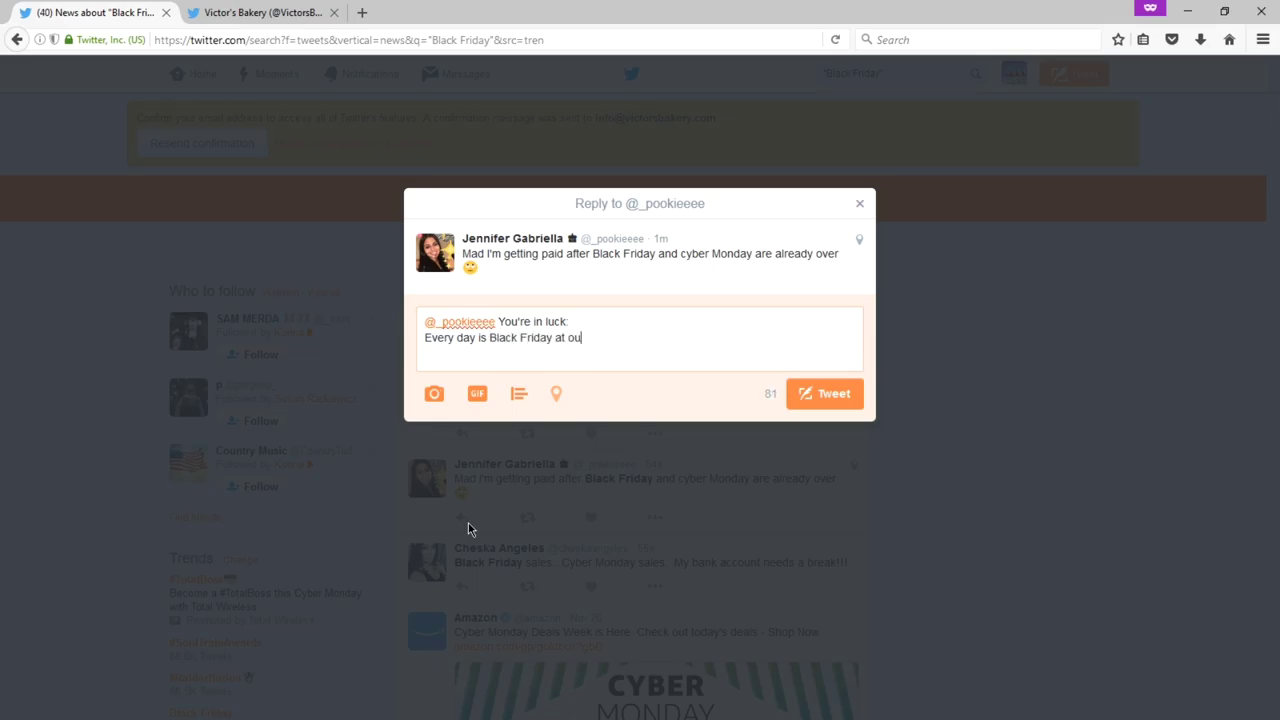
text(r online cookie shop!)
key(Return)
text(htt)
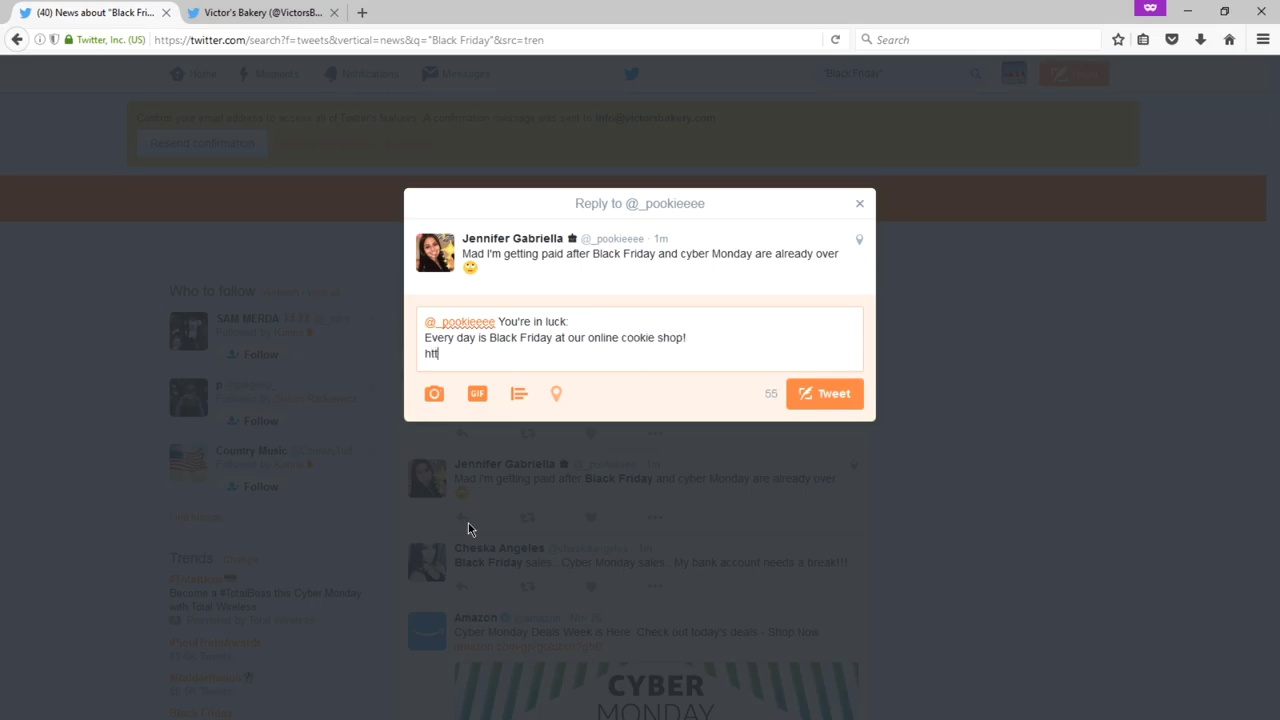
text(p://victorsbakery.com)
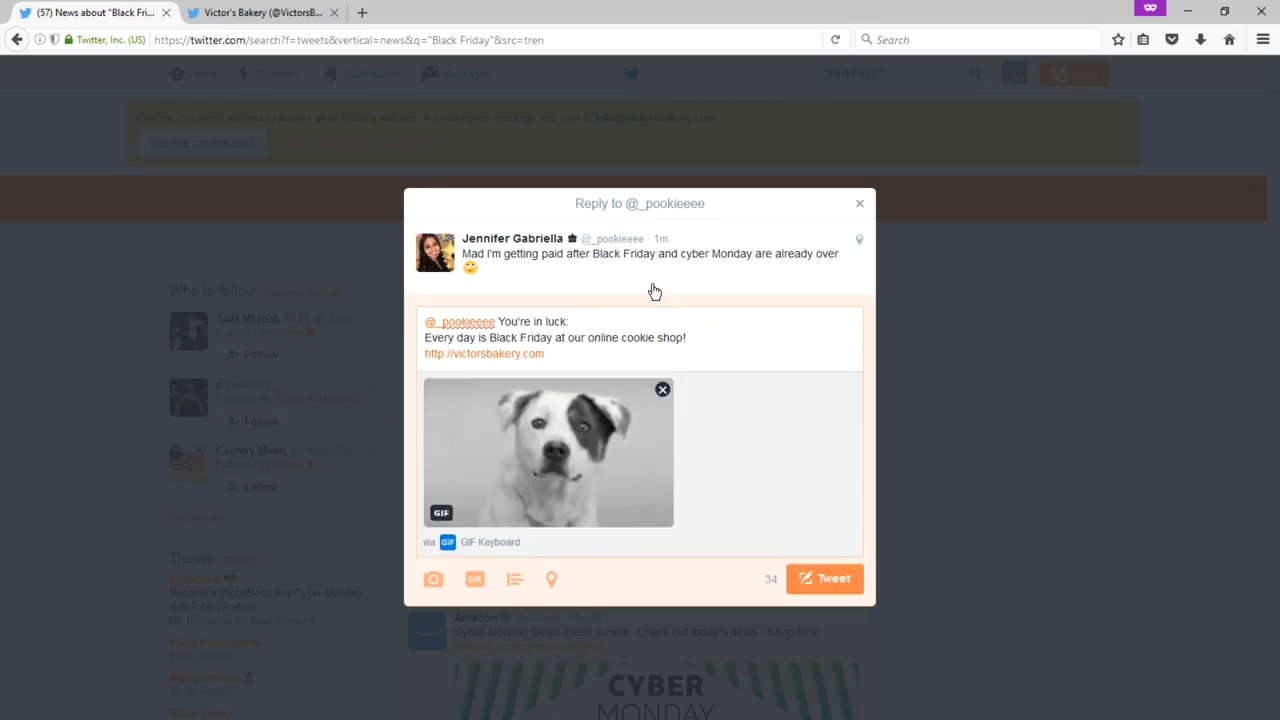
drag(548, 354, 467, 354)
click(584, 353)
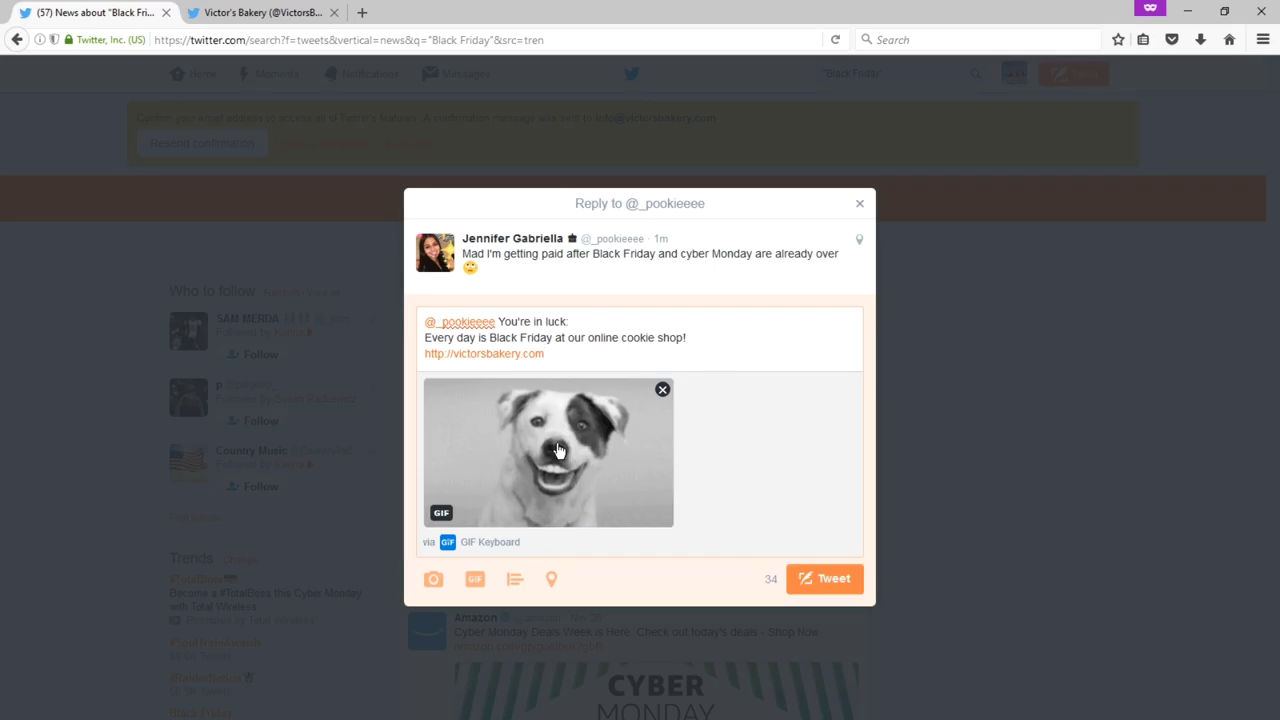
click(824, 580)
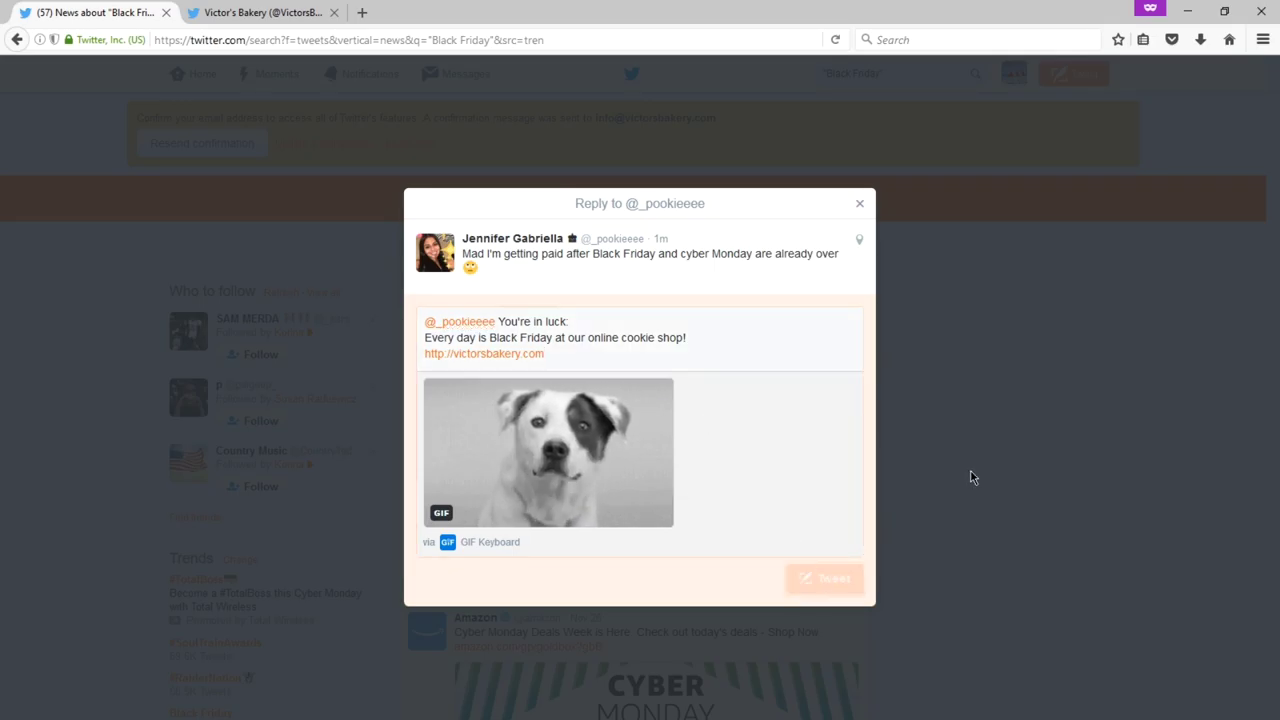
Open the trends settings and opt to choose a trends location instead of tailored trends.
scroll(970, 472, down, 3)
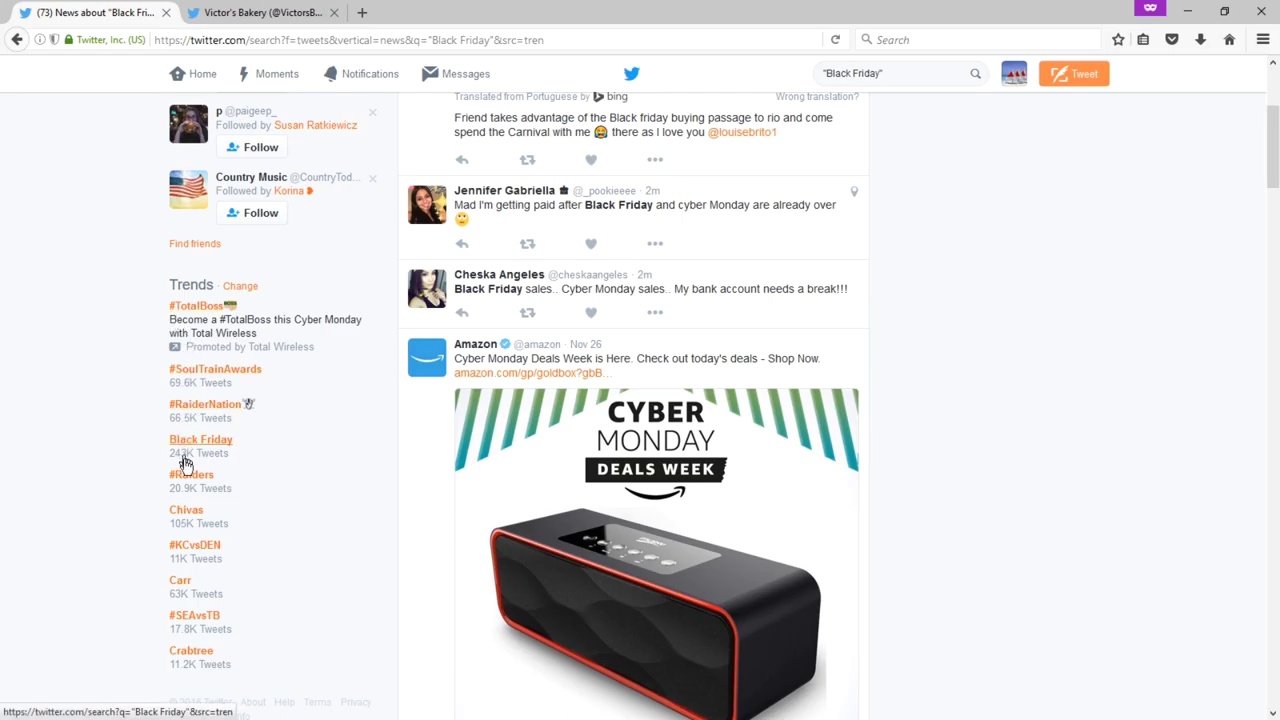
click(238, 288)
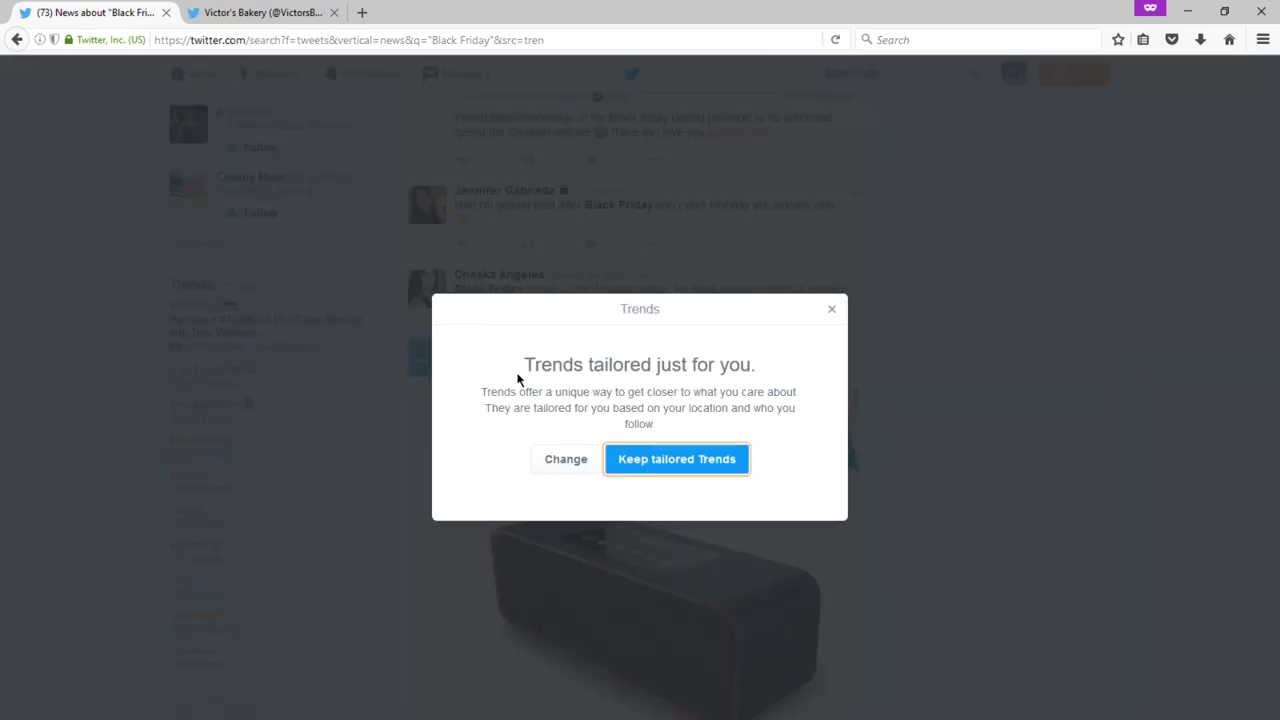
click(653, 460)
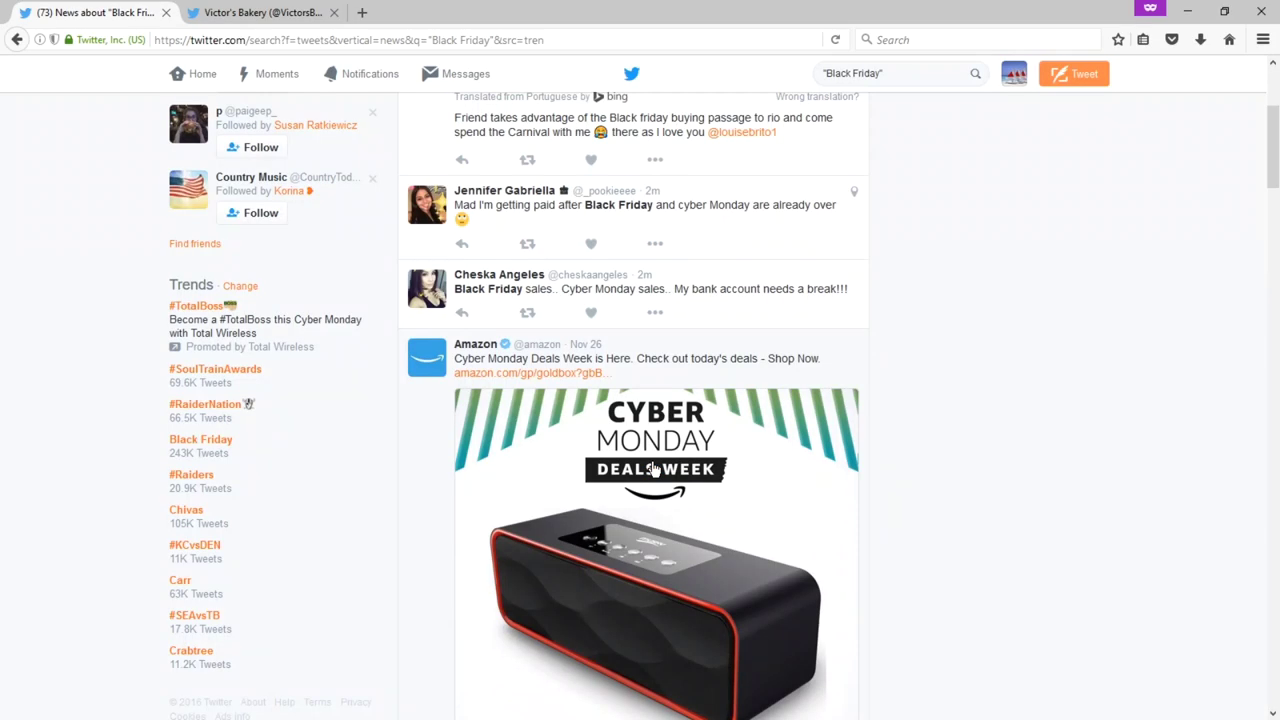
click(240, 286)
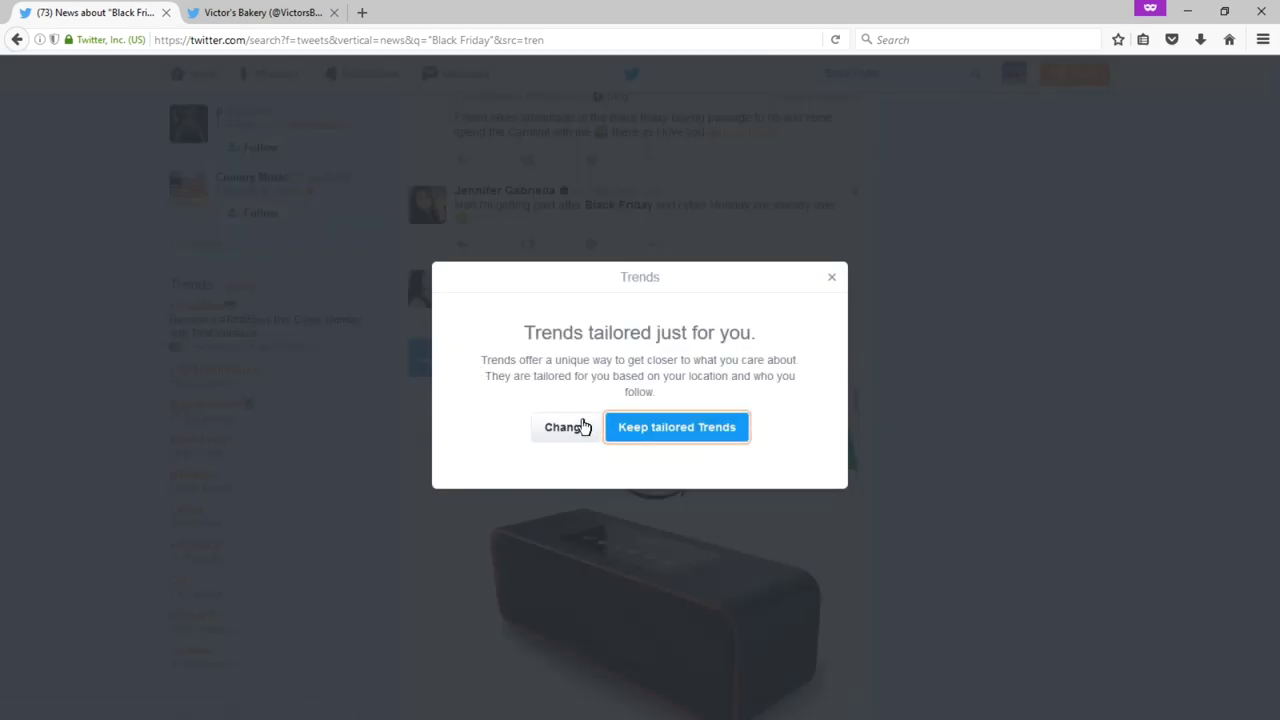
click(576, 430)
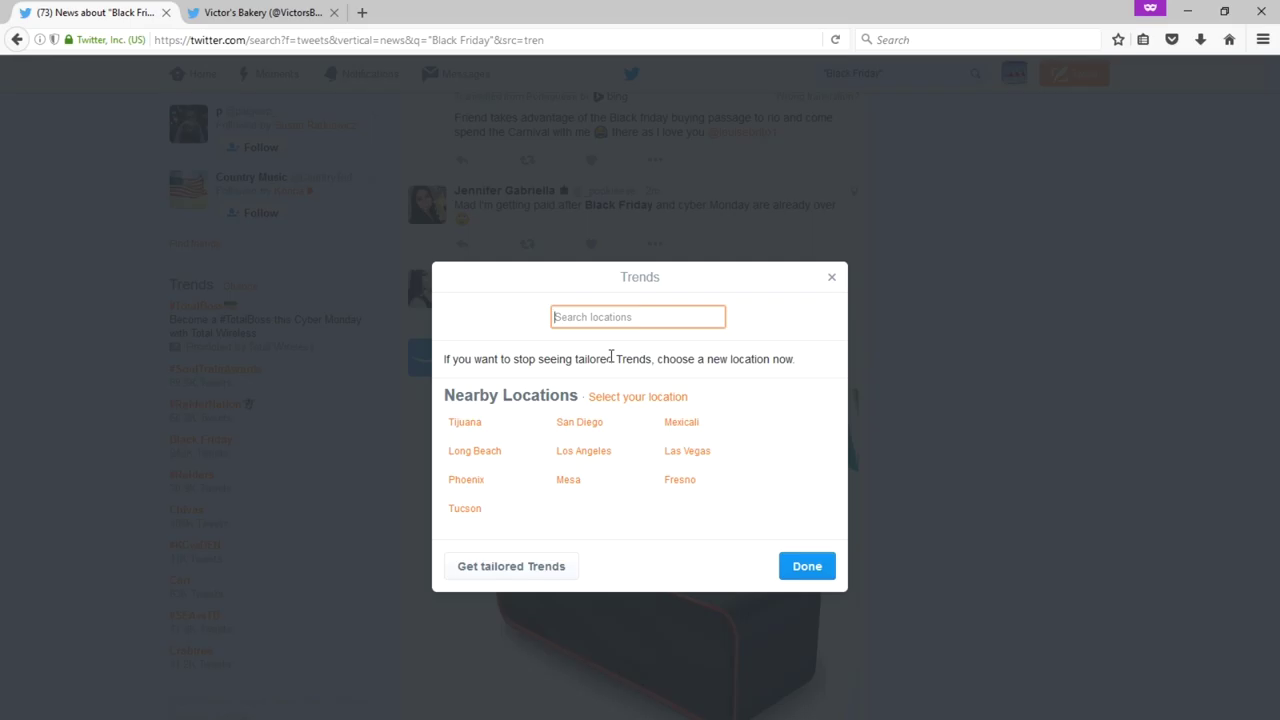
Set the trends location to Las Vegas and confirm.
click(578, 423)
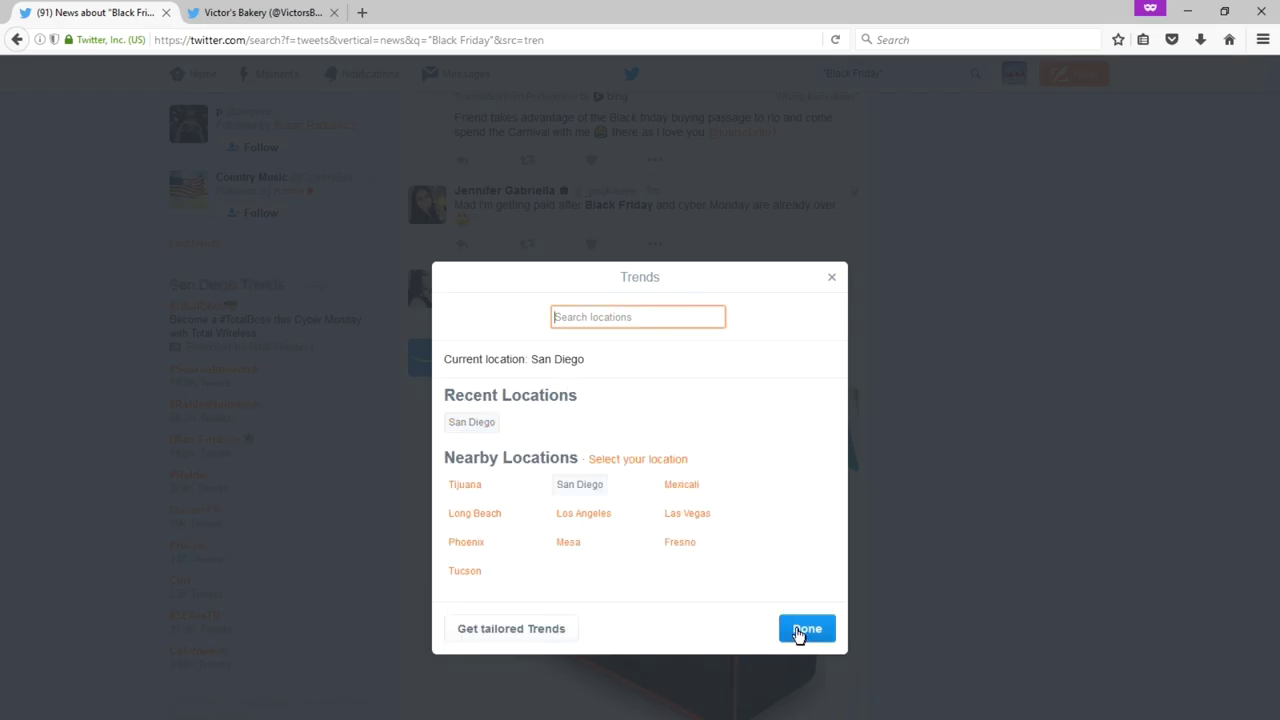
click(701, 515)
click(806, 629)
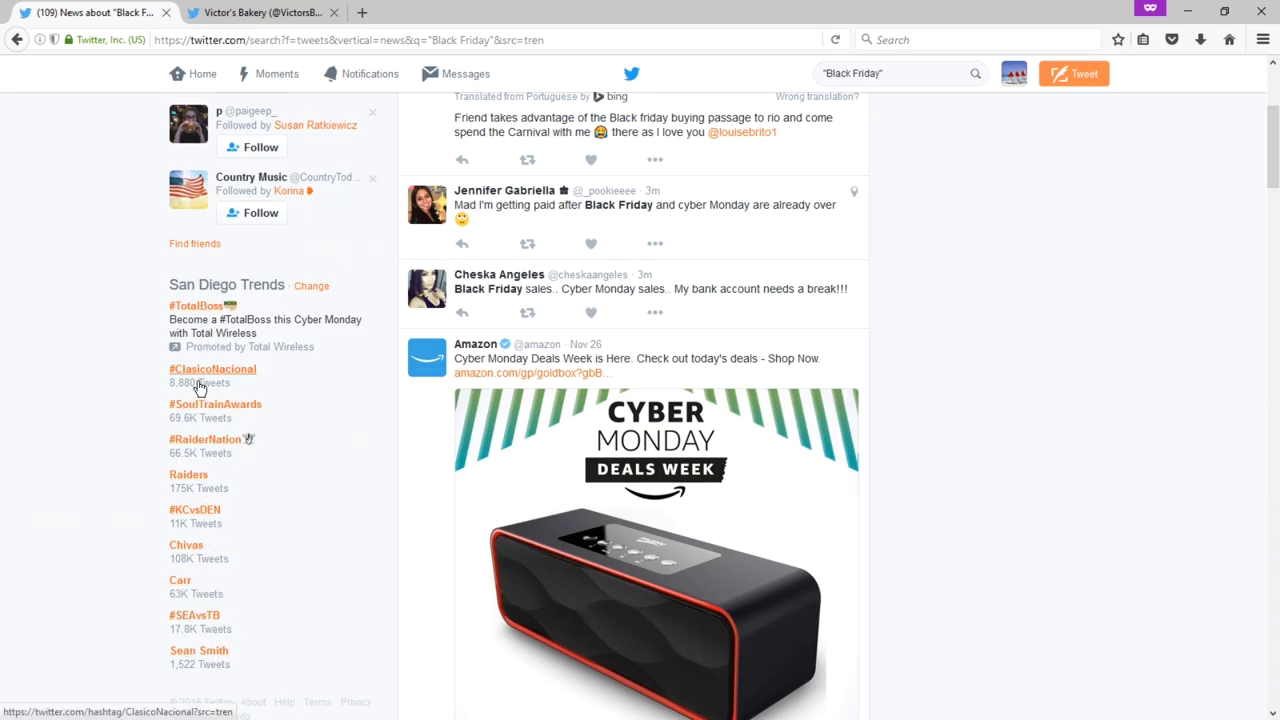
click(311, 287)
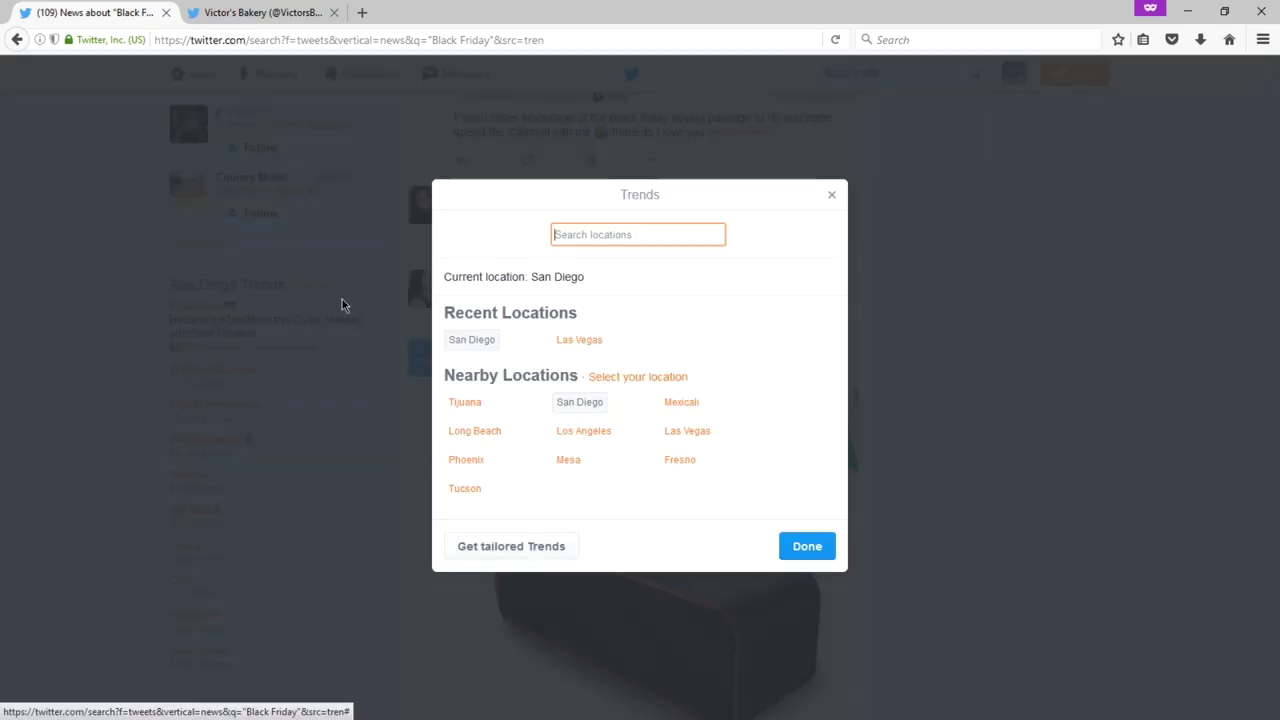
click(581, 341)
click(806, 547)
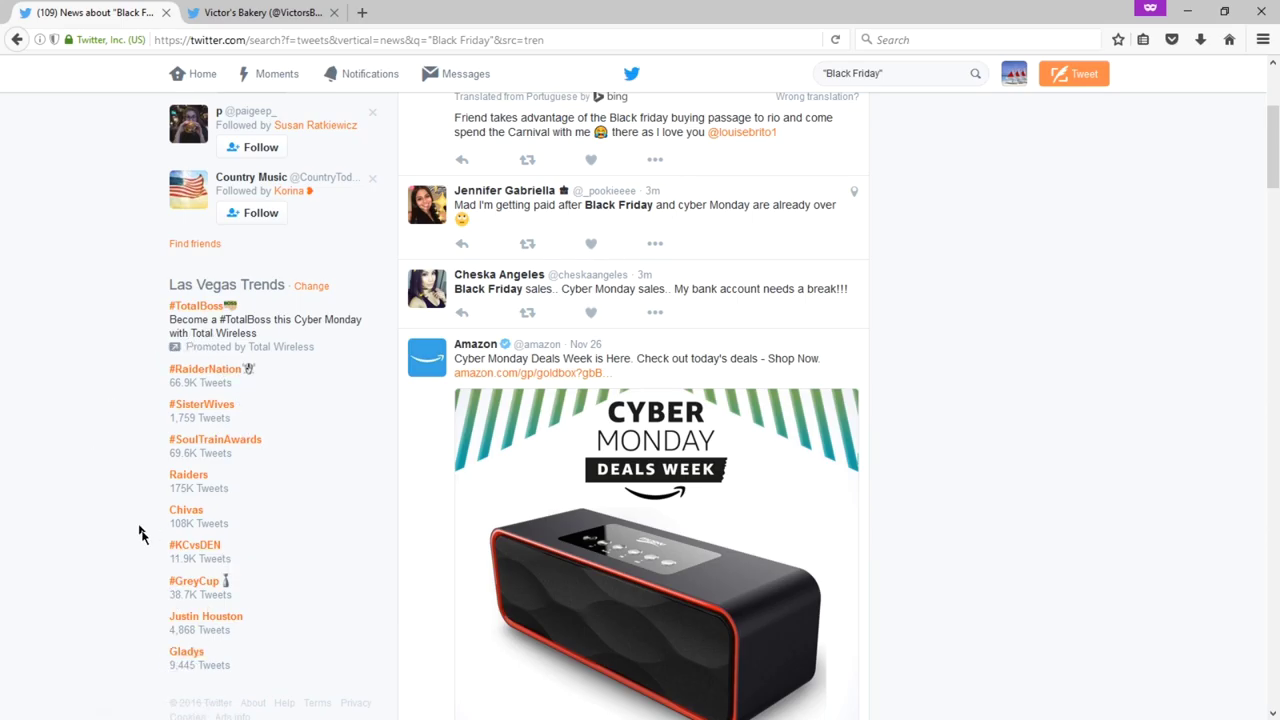
Browse the latest #GreyCup tweets, then go back to the home feed.
click(194, 590)
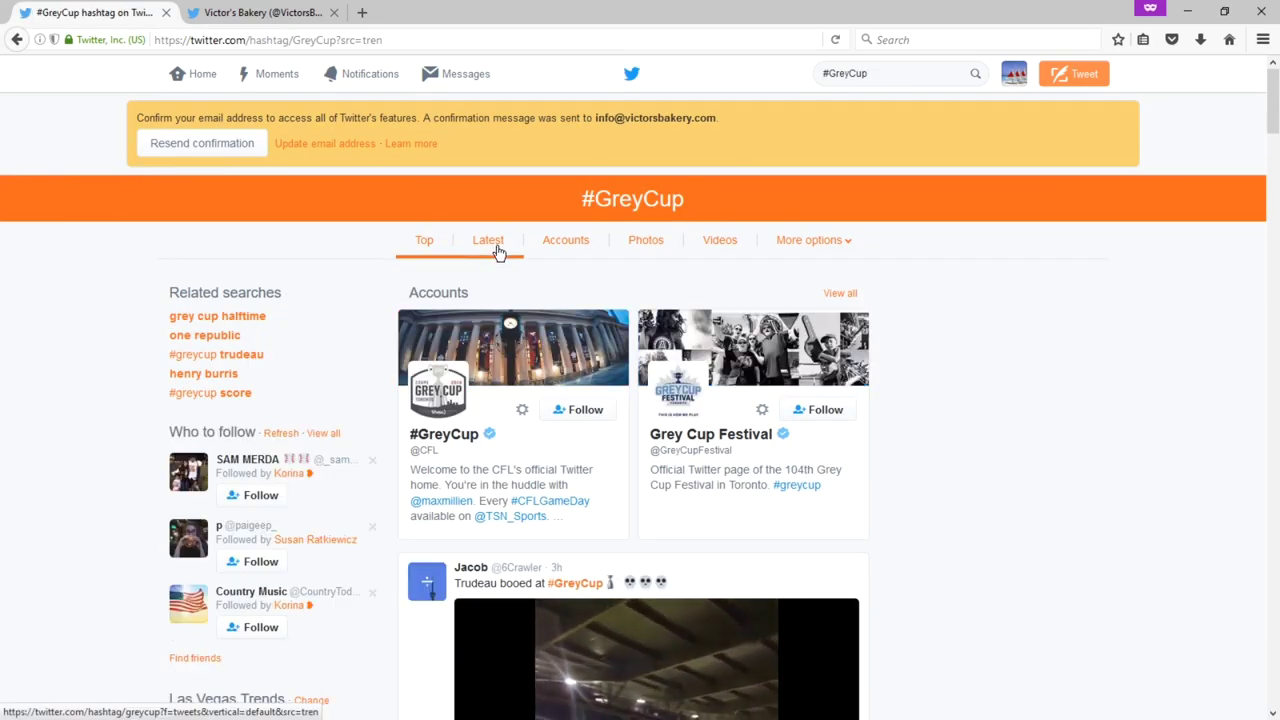
click(499, 252)
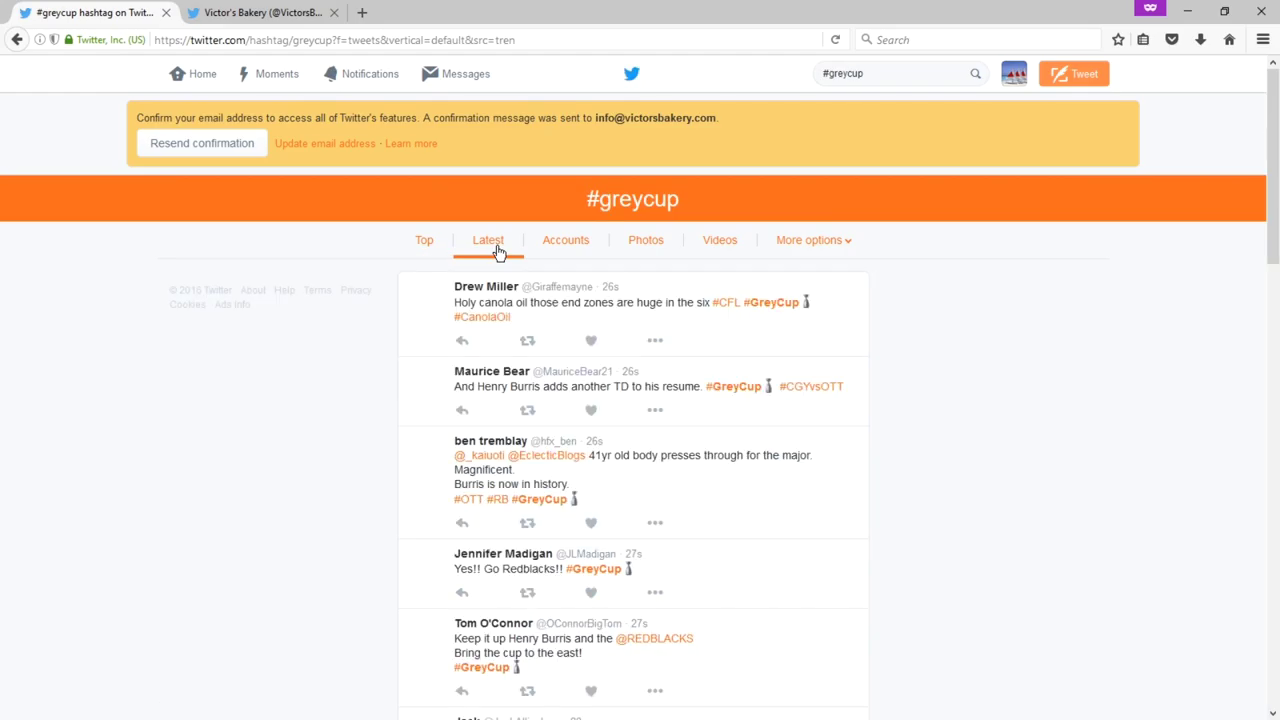
scroll(925, 377, down, 10)
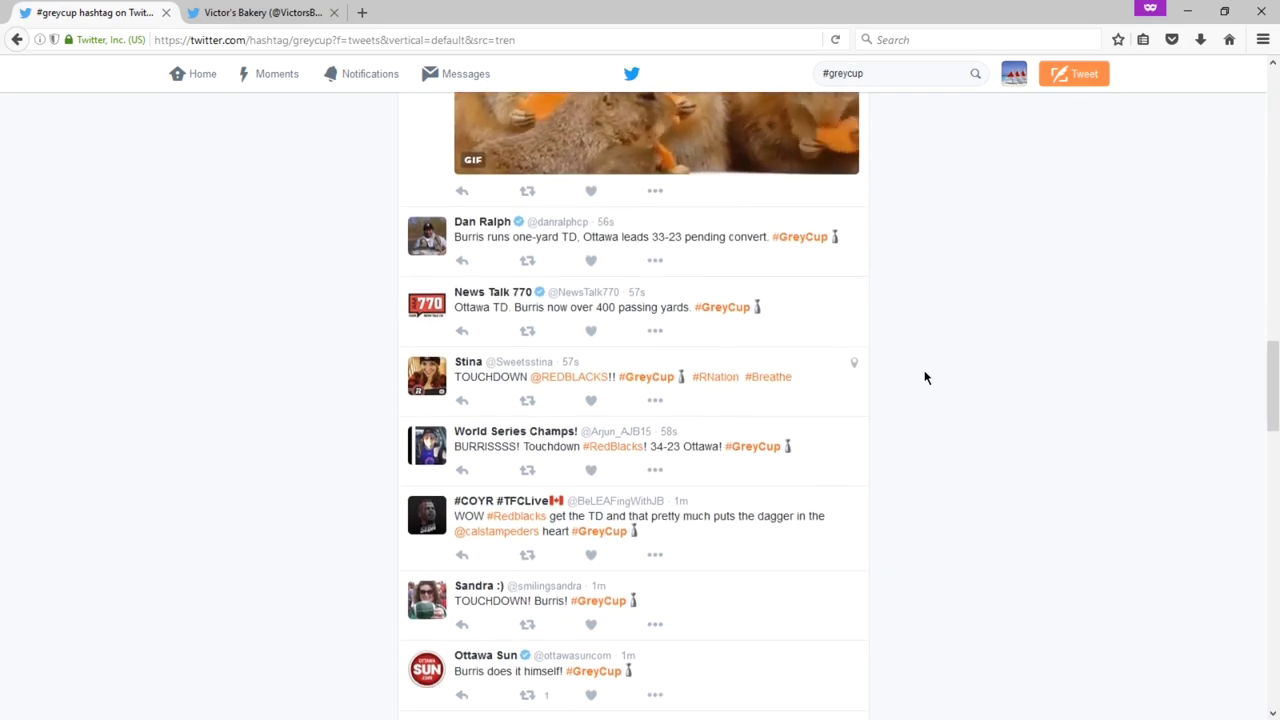
scroll(925, 377, down, 5)
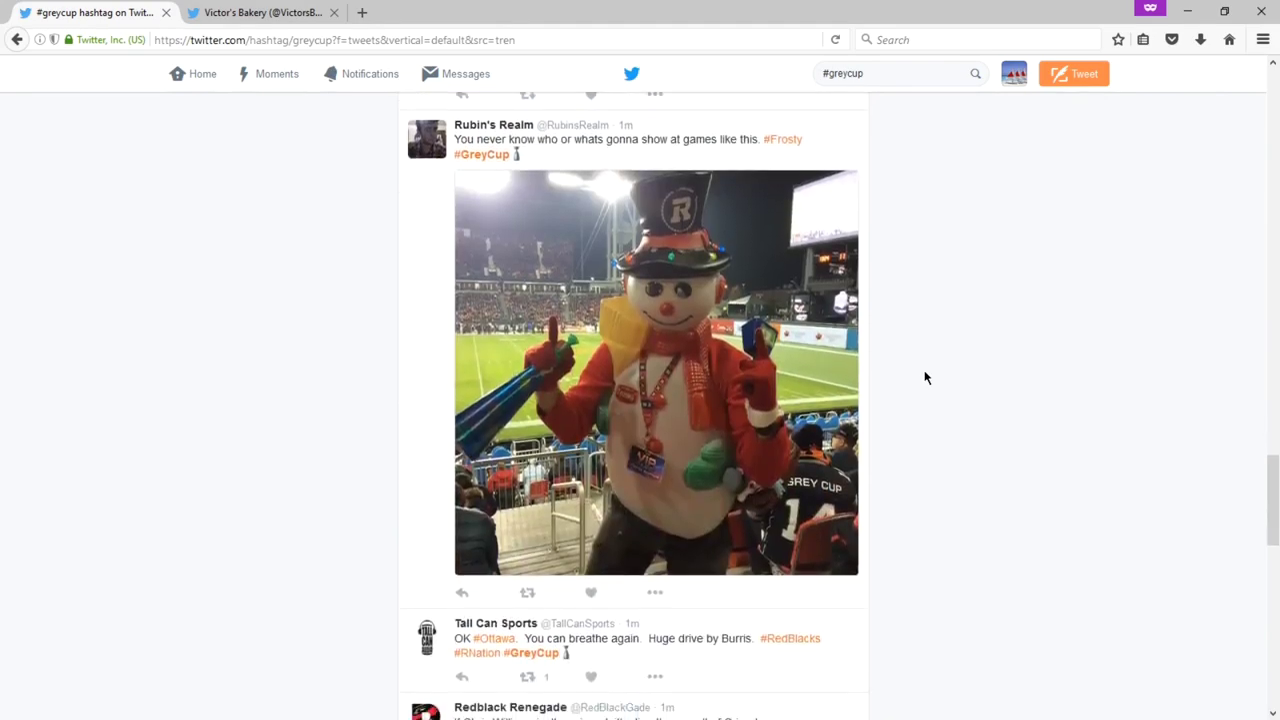
scroll(925, 377, down, 7)
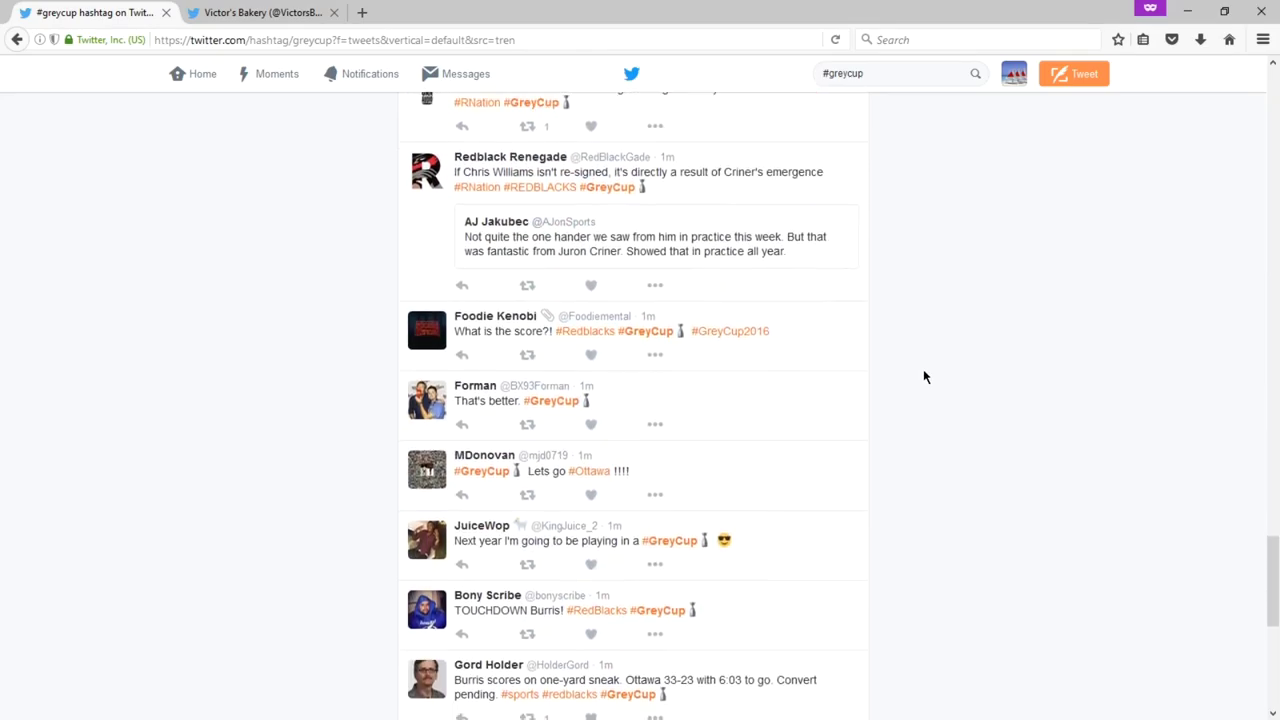
scroll(924, 377, down, 4)
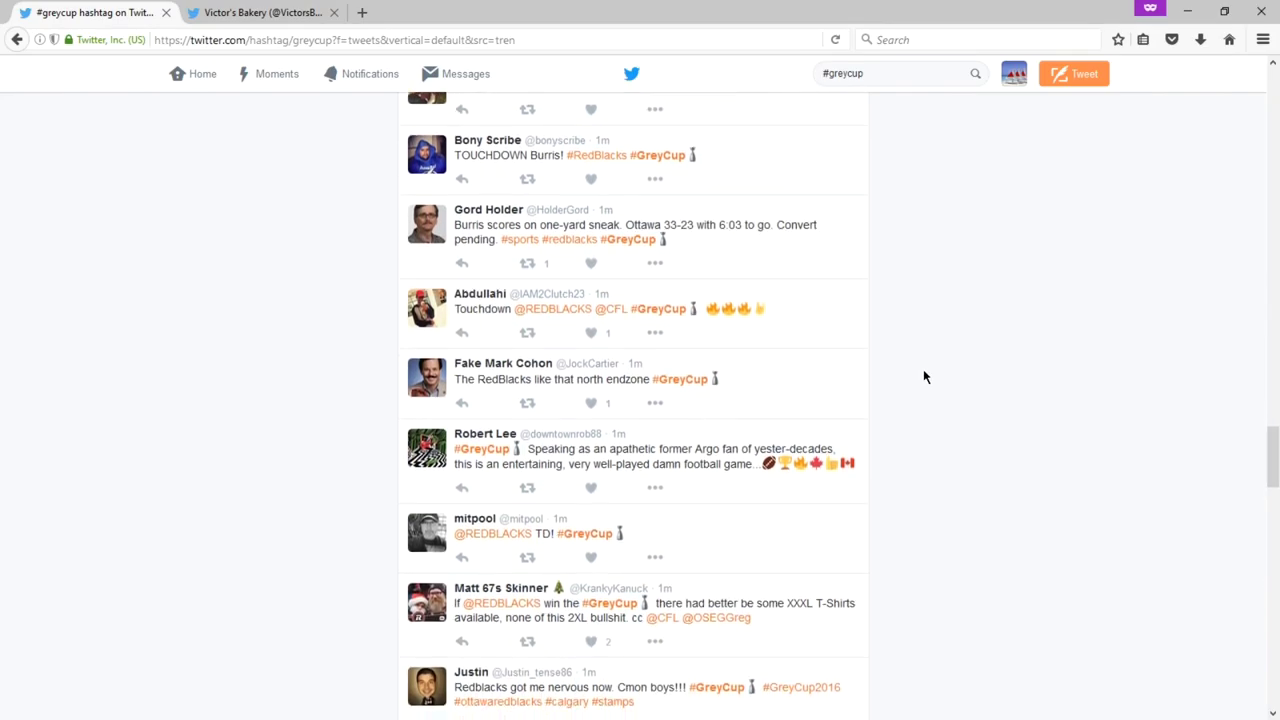
scroll(923, 374, down, 5)
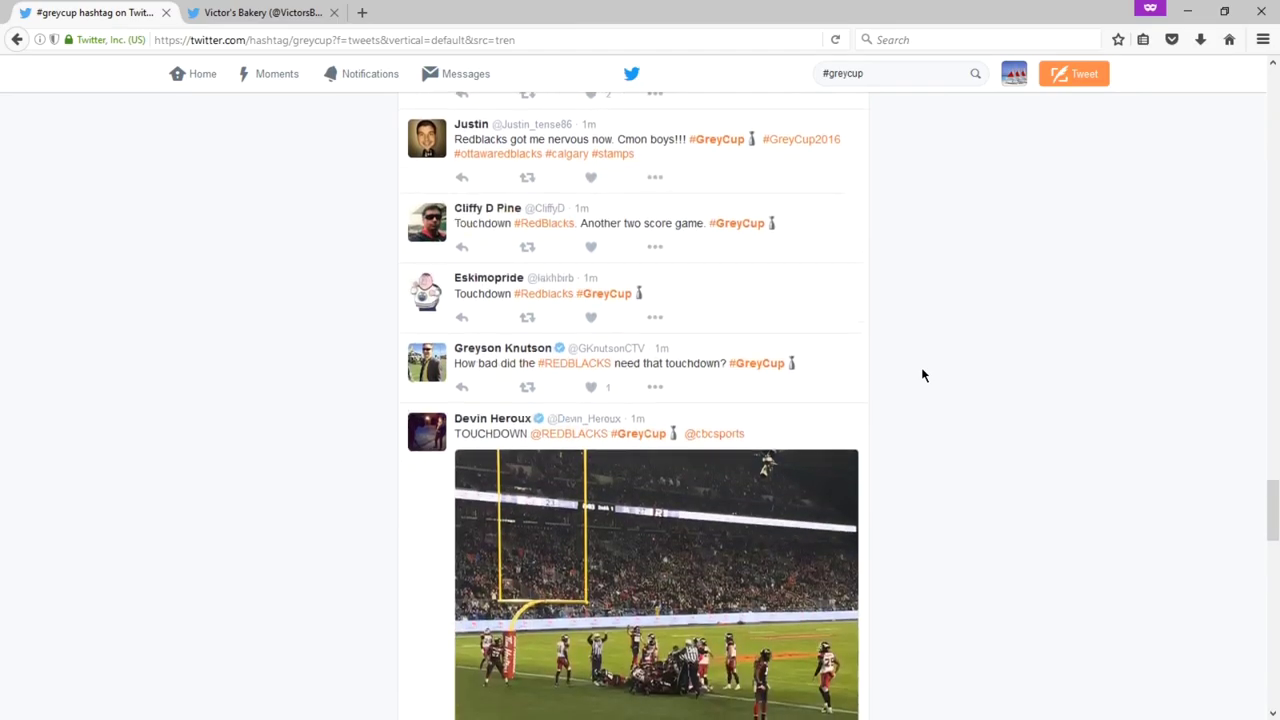
scroll(922, 374, down, 1)
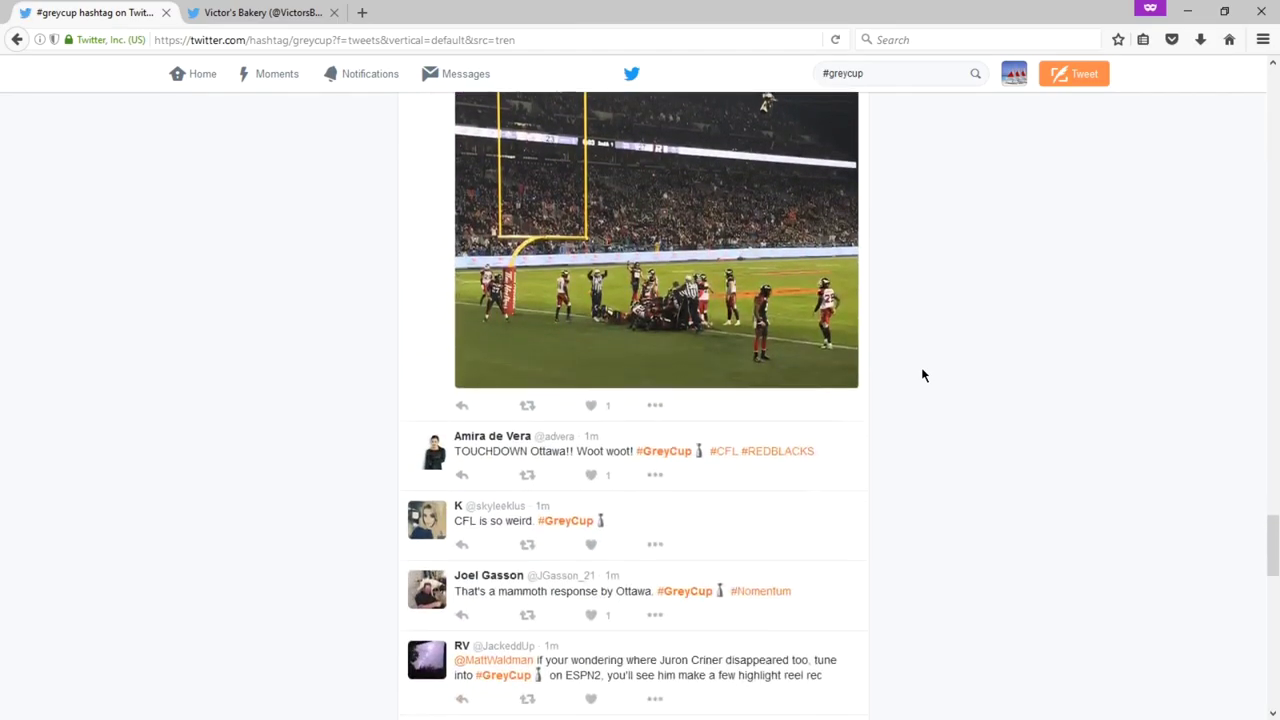
scroll(922, 369, down, 2)
scroll(922, 369, down, 3)
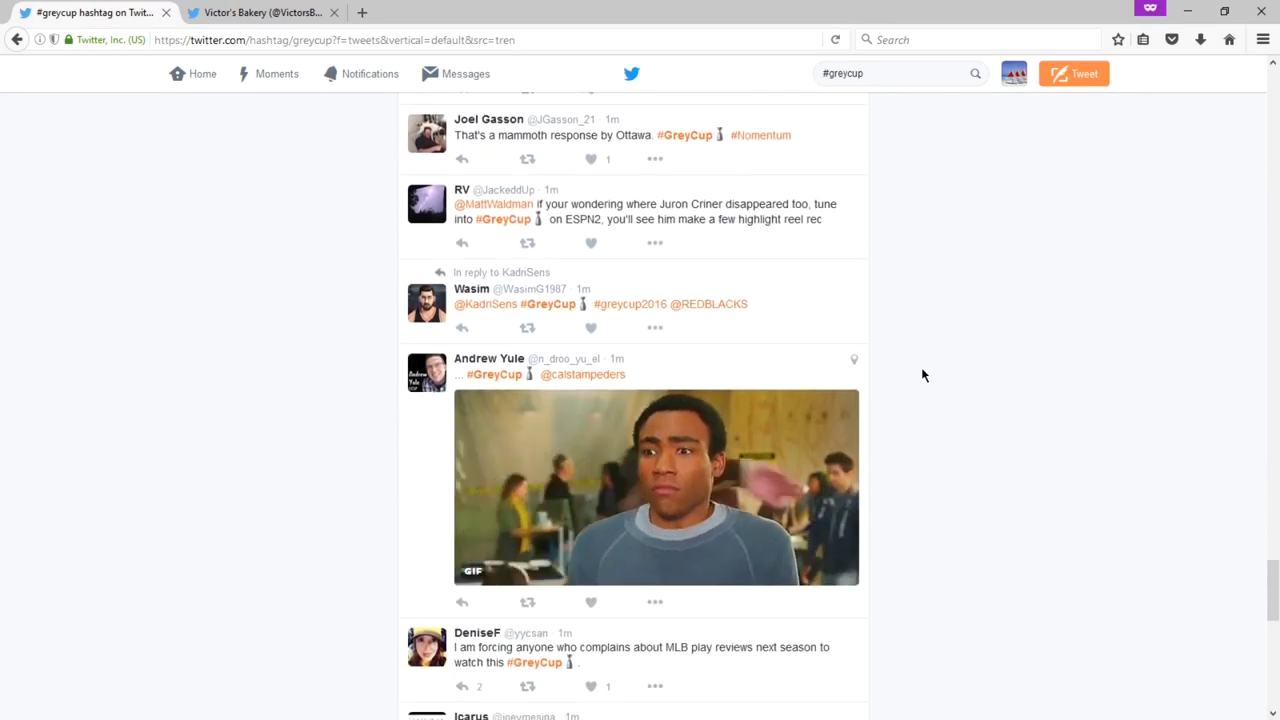
scroll(922, 368, down, 3)
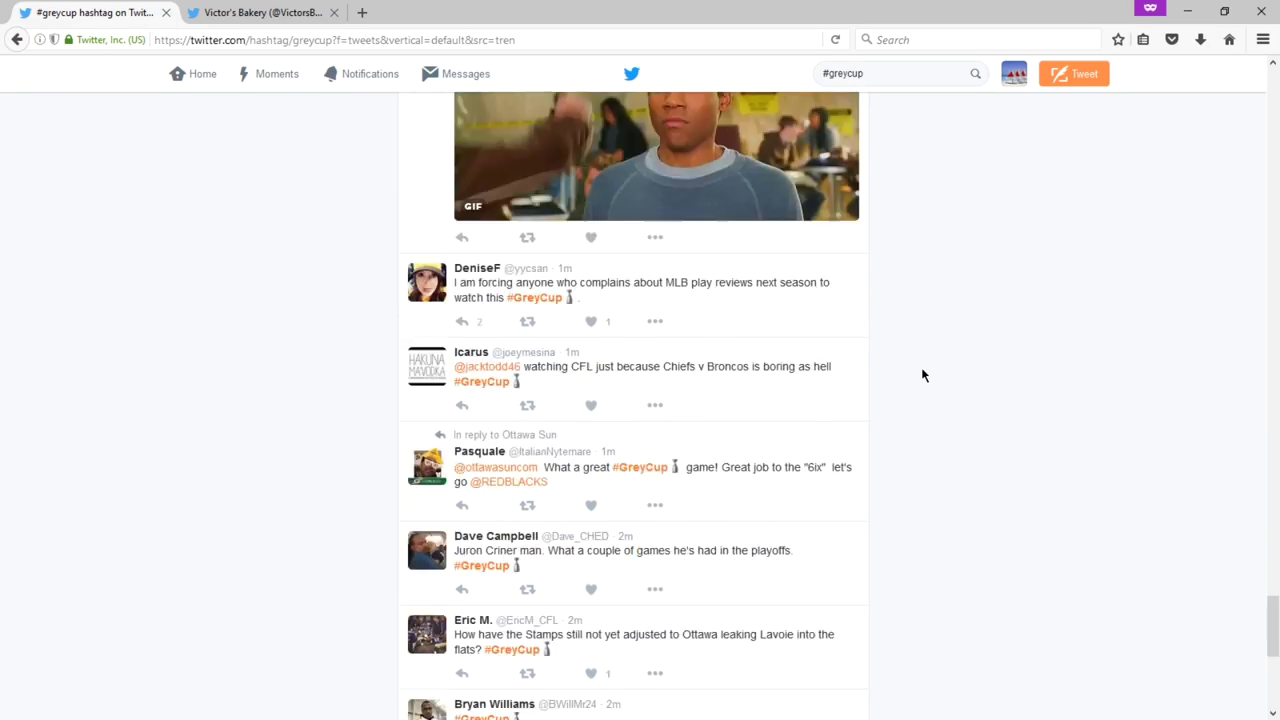
key(alt+Left)
scroll(287, 332, down, 2)
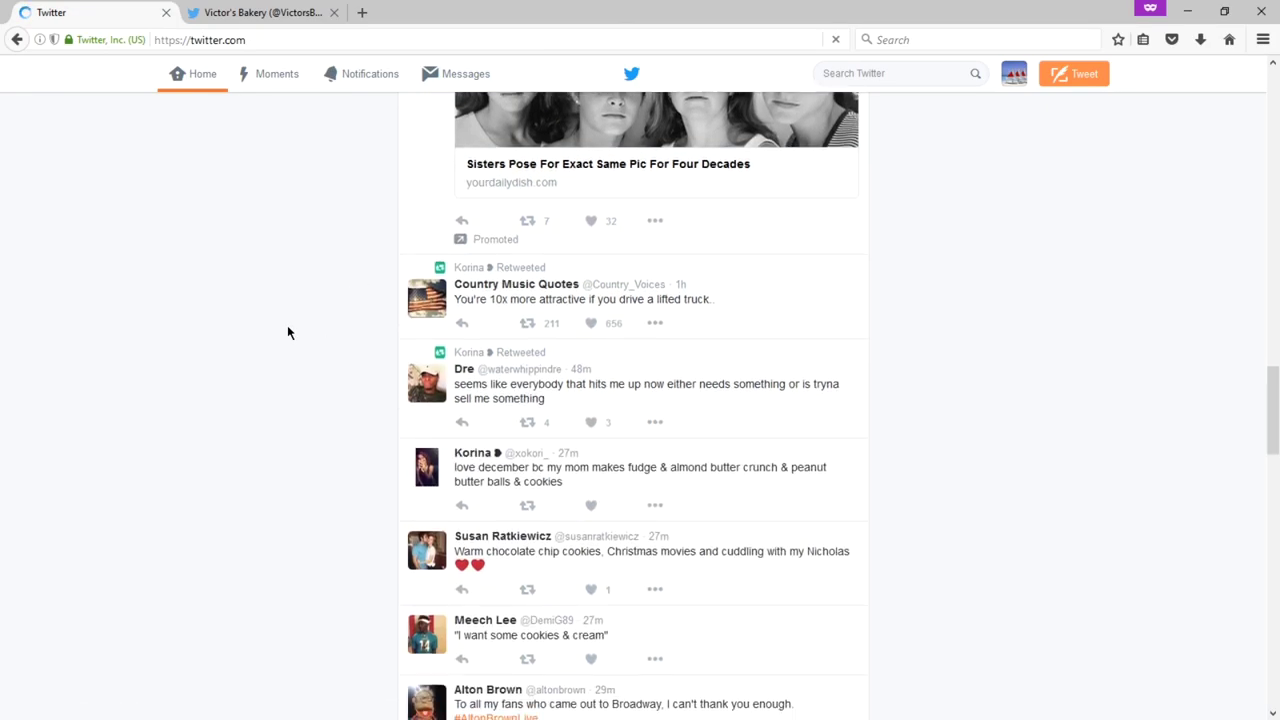
scroll(287, 332, down, 4)
scroll(287, 332, up, 2)
scroll(287, 323, up, 6)
scroll(286, 324, up, 4)
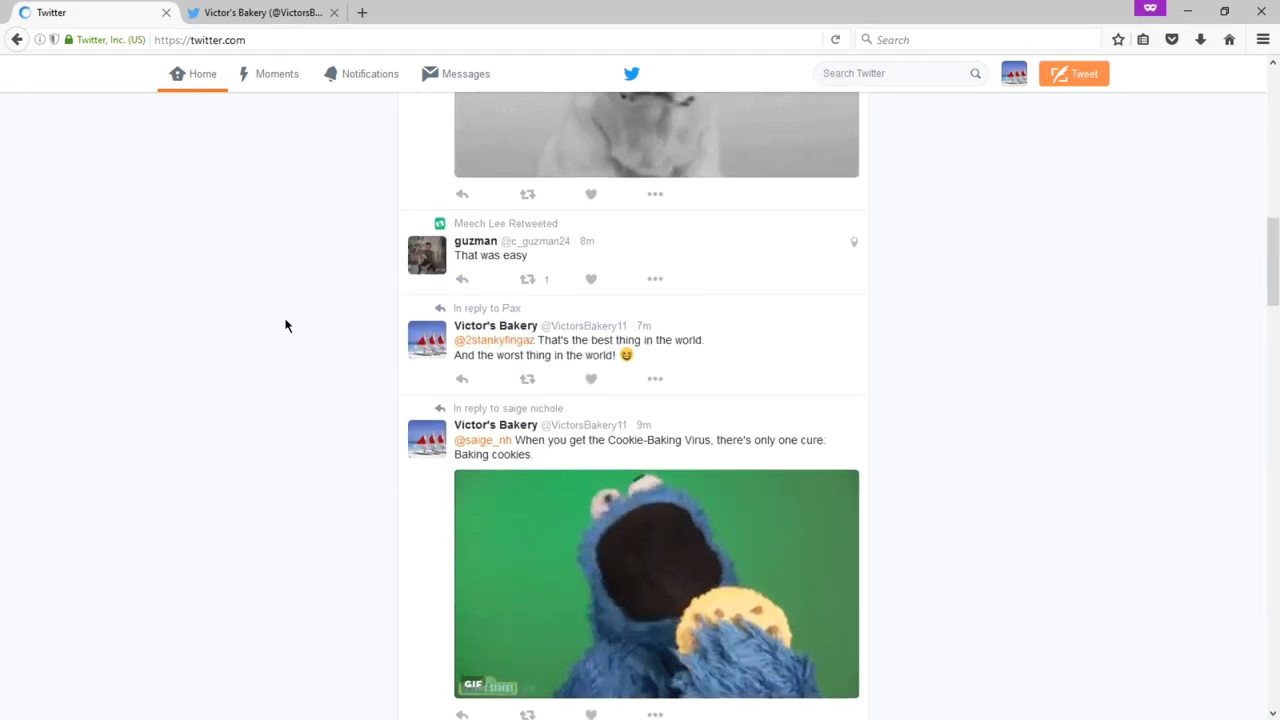
scroll(286, 326, up, 4)
scroll(286, 326, down, 1)
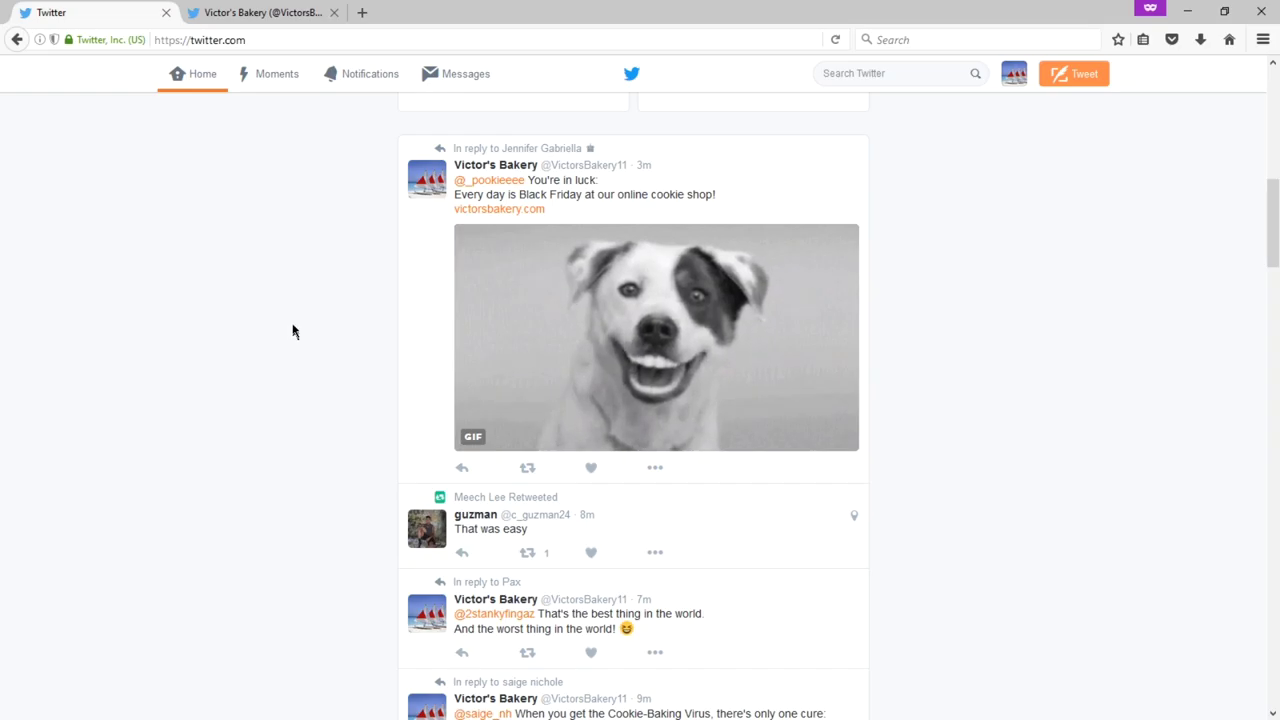
scroll(292, 331, down, 4)
scroll(292, 326, down, 2)
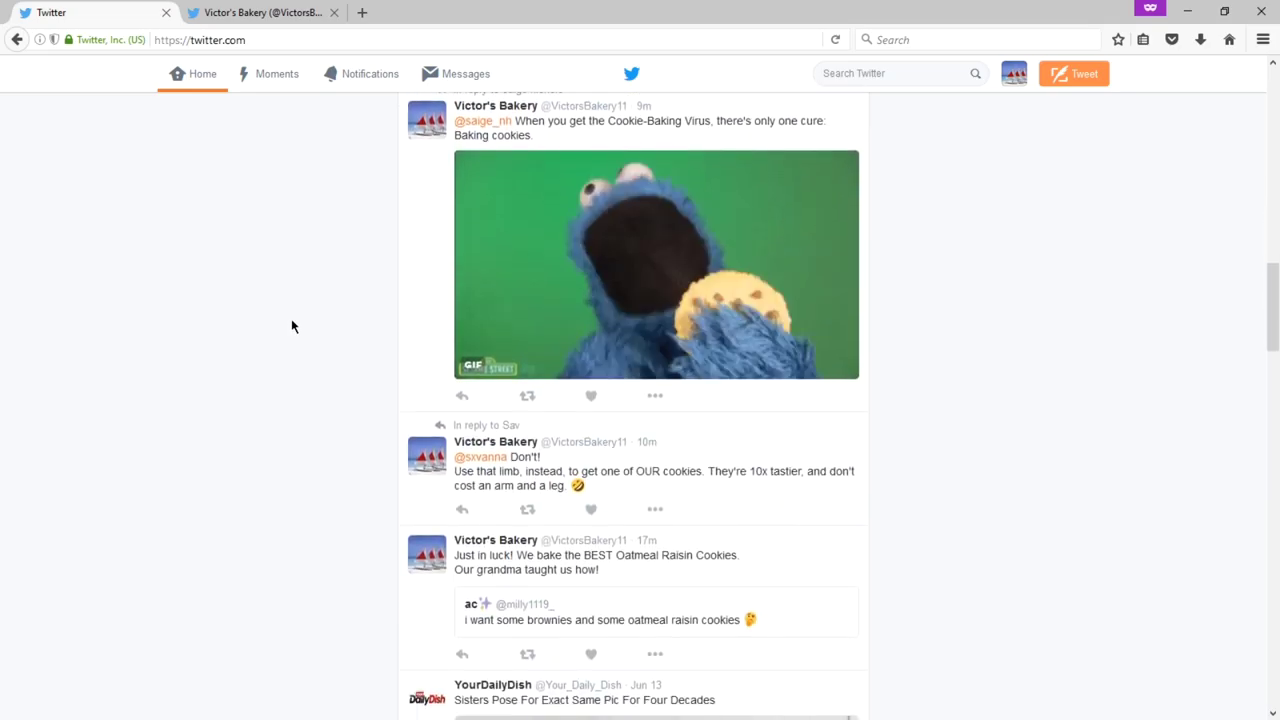
scroll(292, 326, down, 7)
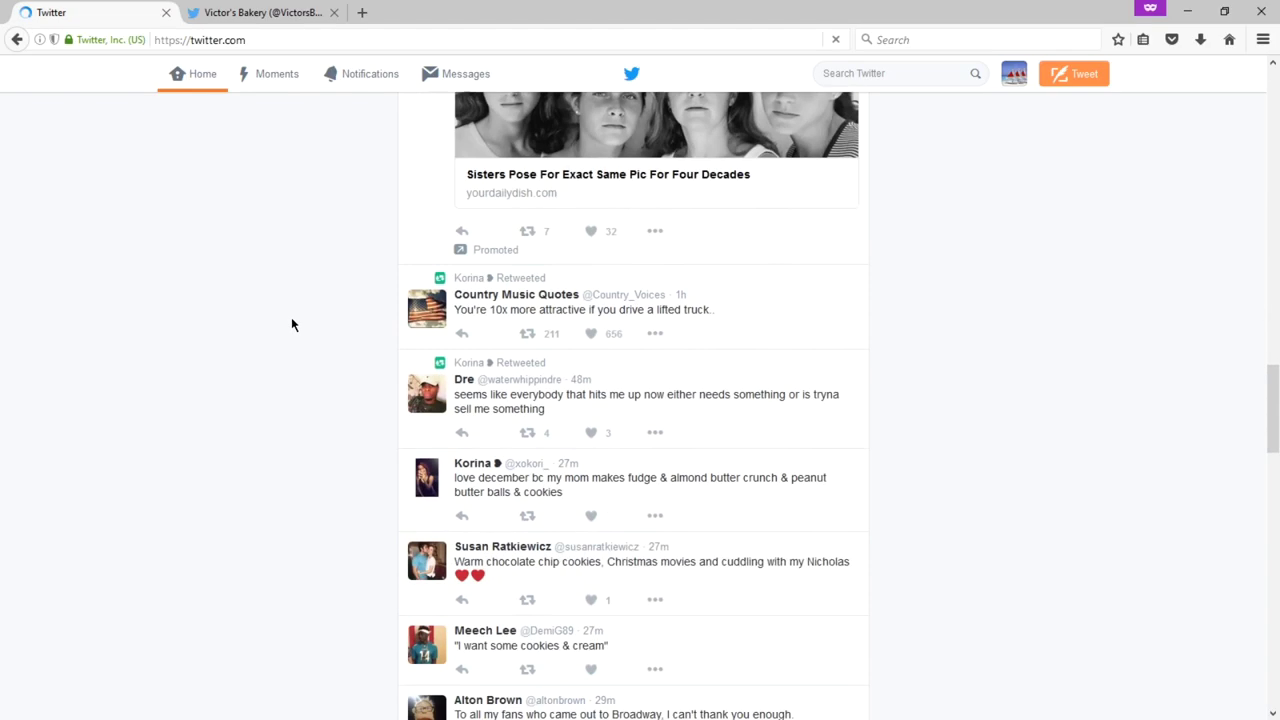
scroll(292, 324, down, 3)
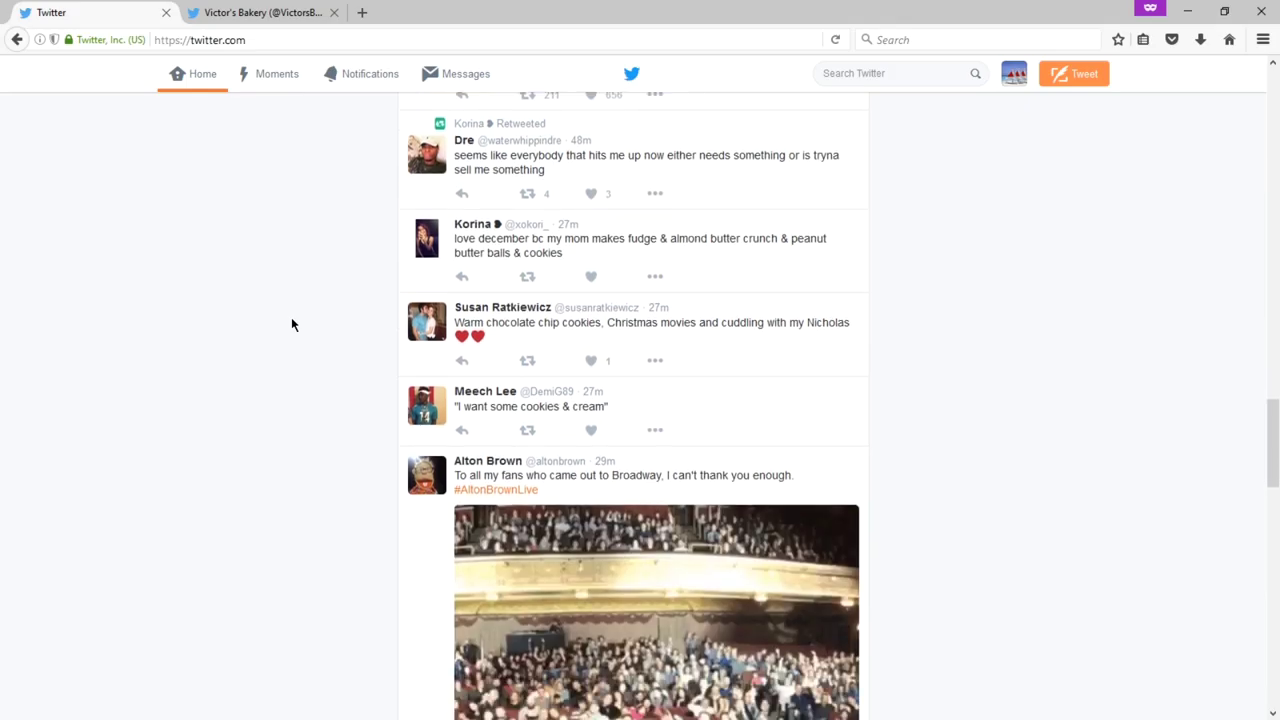
scroll(291, 324, down, 3)
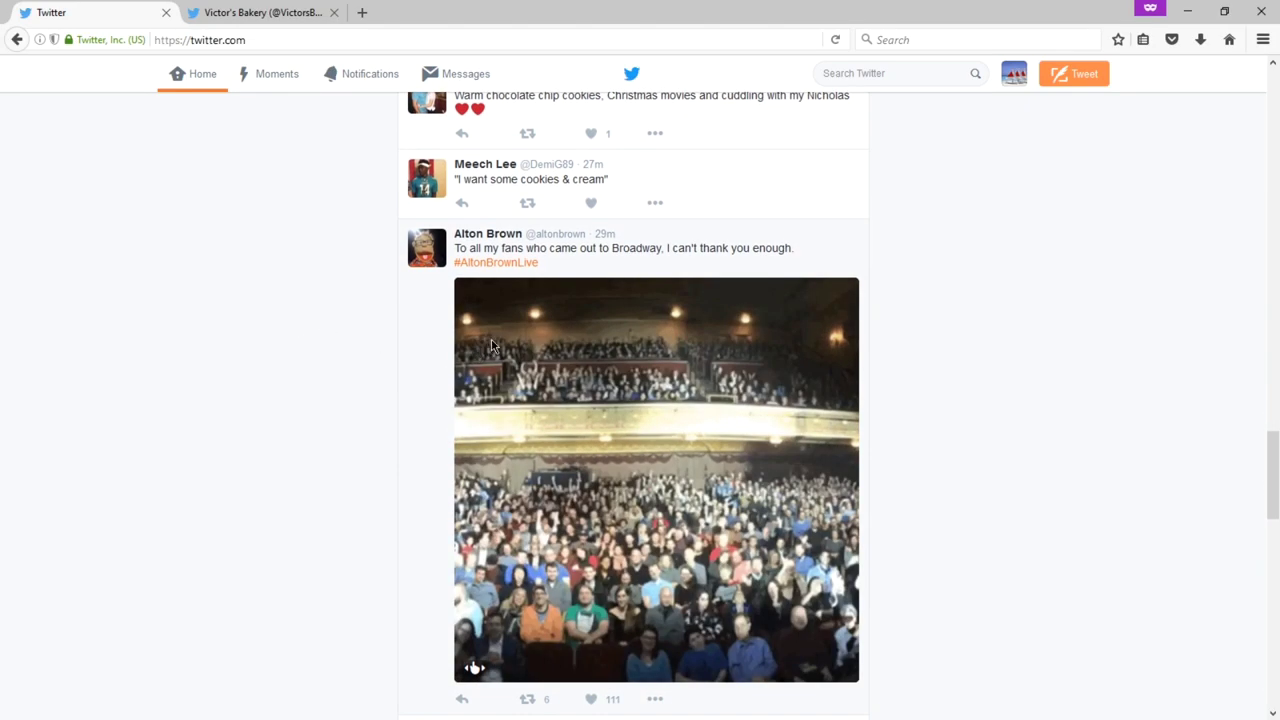
Open the Broadway theatre crowd tweet and scroll to the fan's 'great show on Saturday' reply.
click(603, 238)
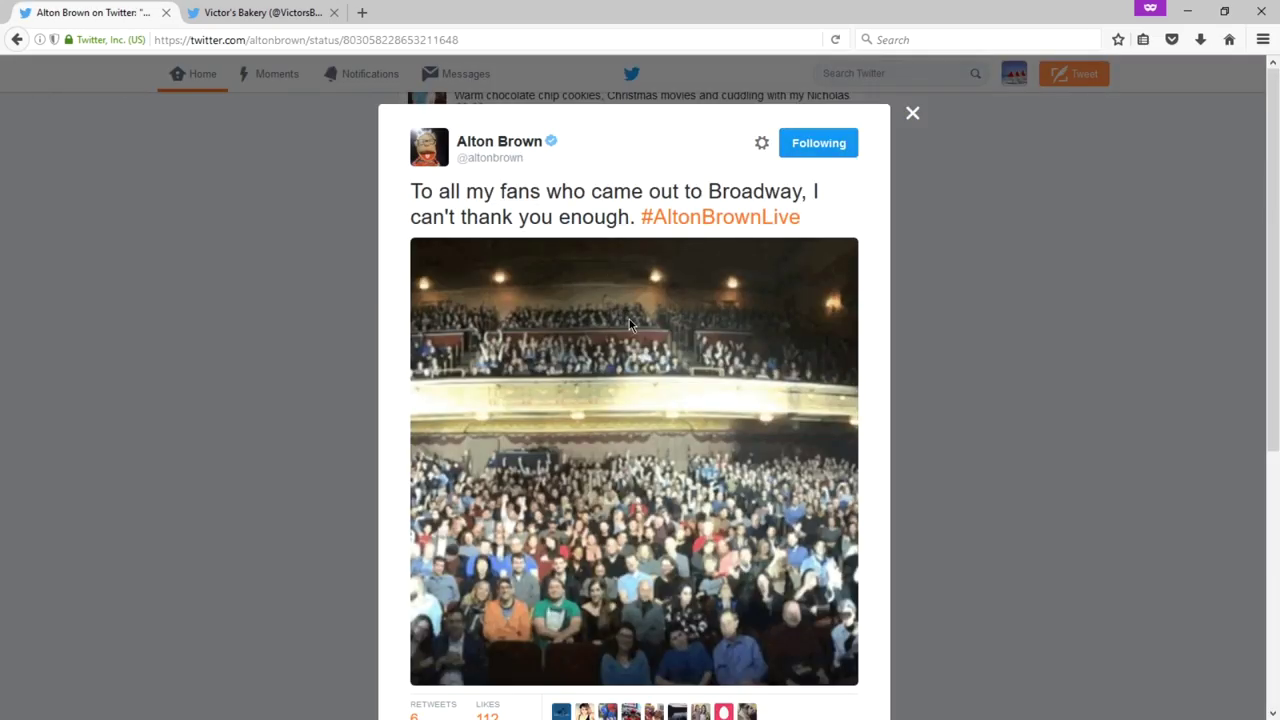
scroll(628, 316, down, 5)
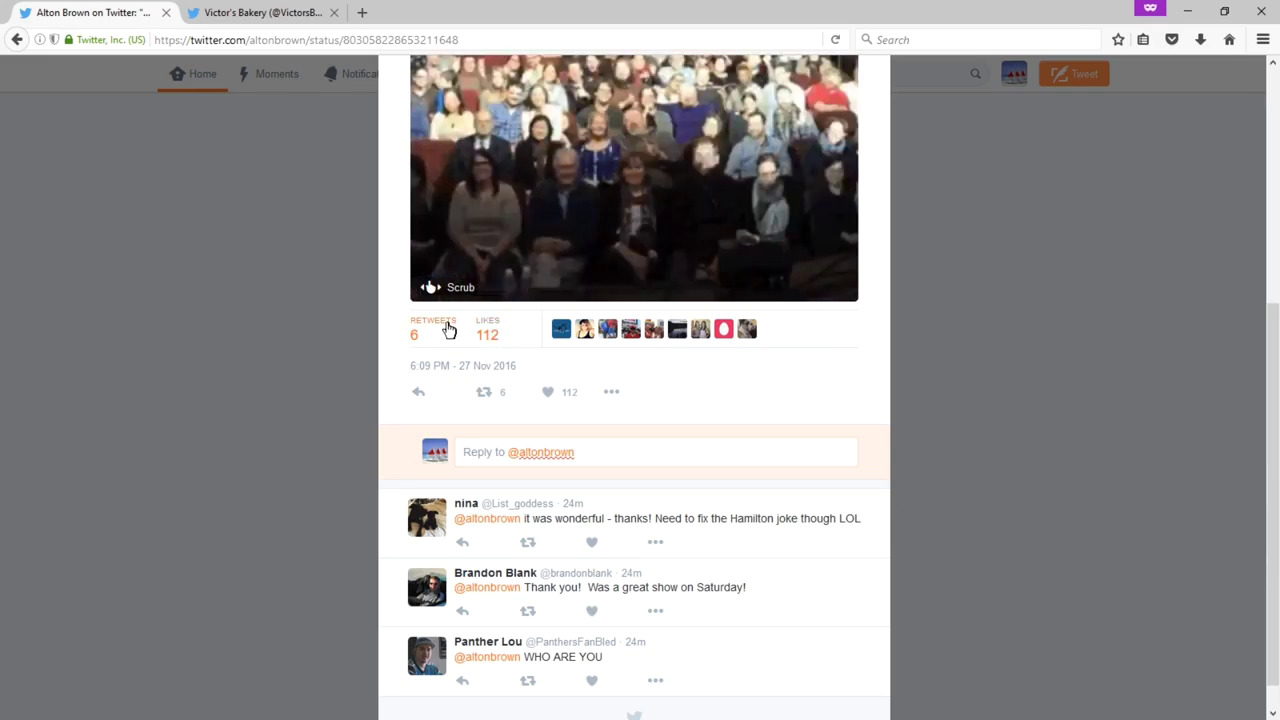
scroll(634, 386, down, 1)
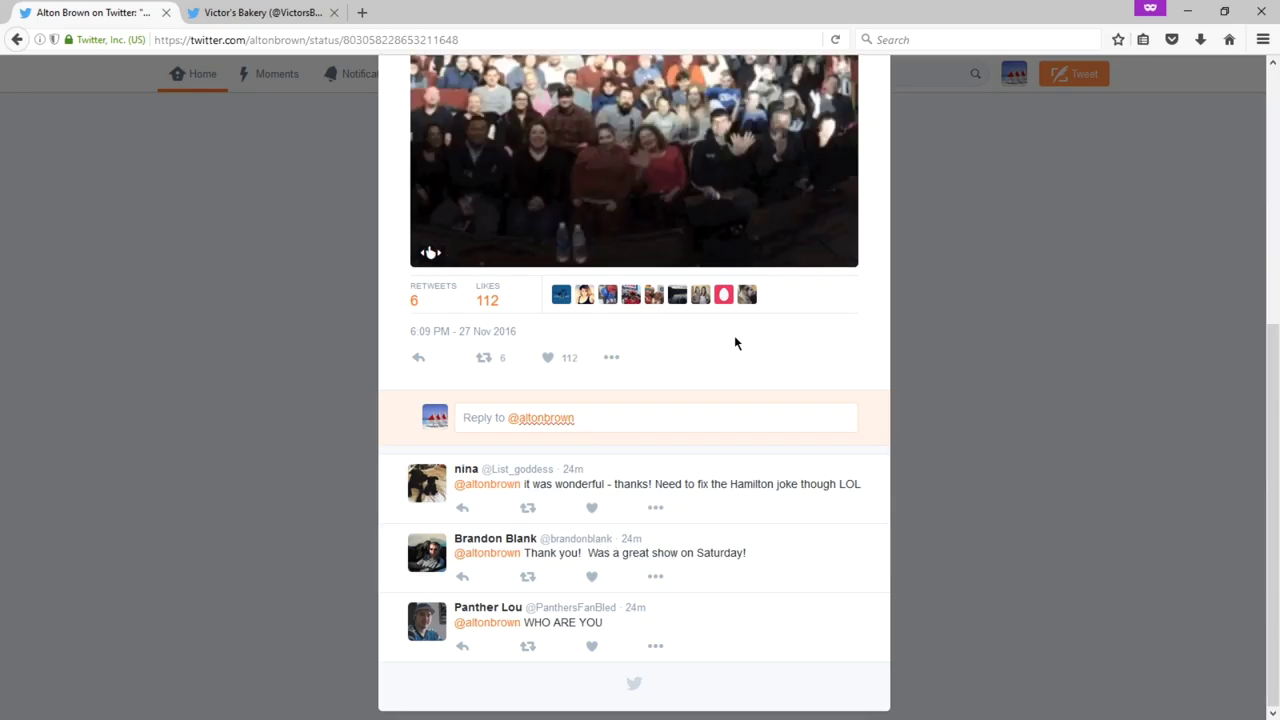
scroll(737, 343, up, 3)
scroll(538, 155, up, 2)
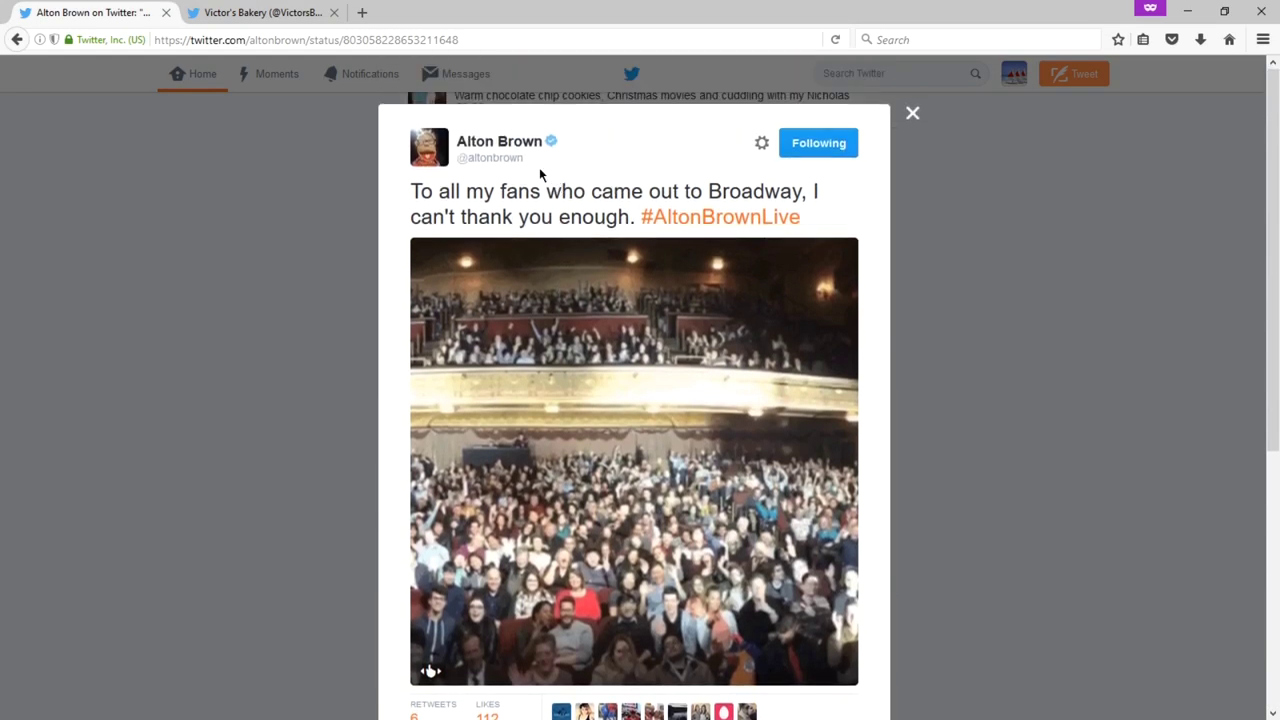
scroll(543, 171, down, 3)
scroll(562, 190, down, 2)
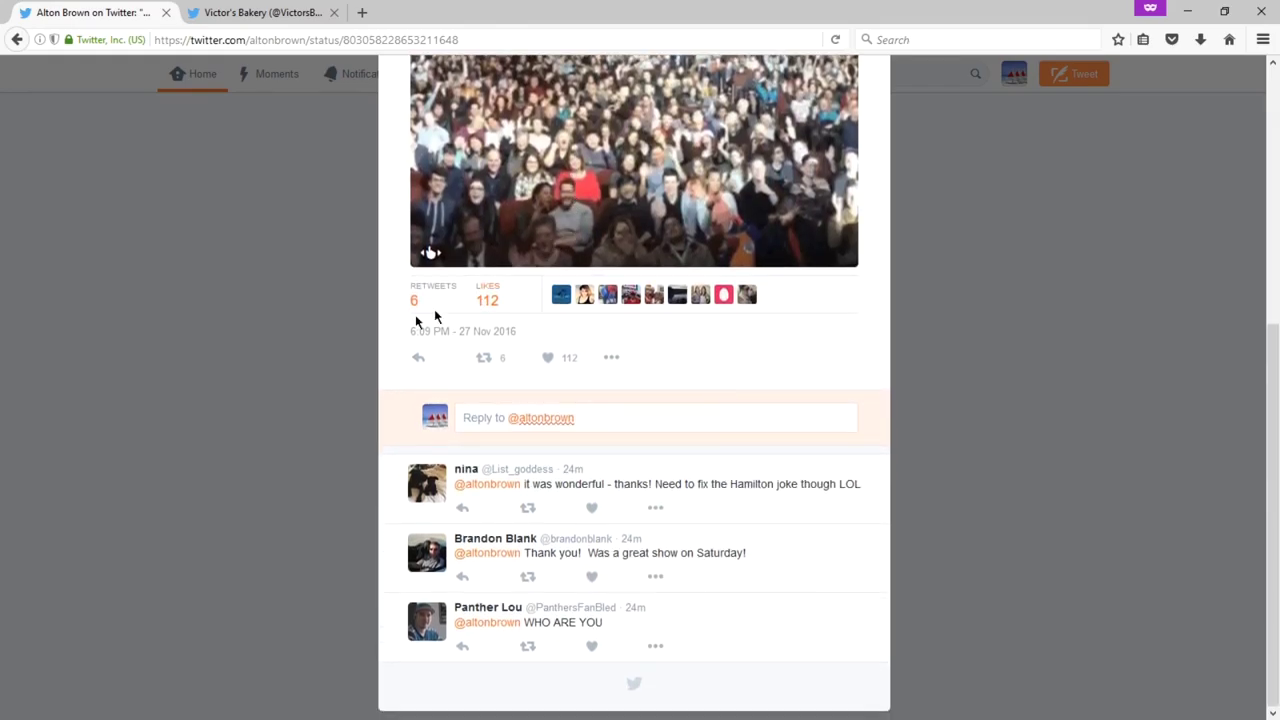
mouse_move(530, 488)
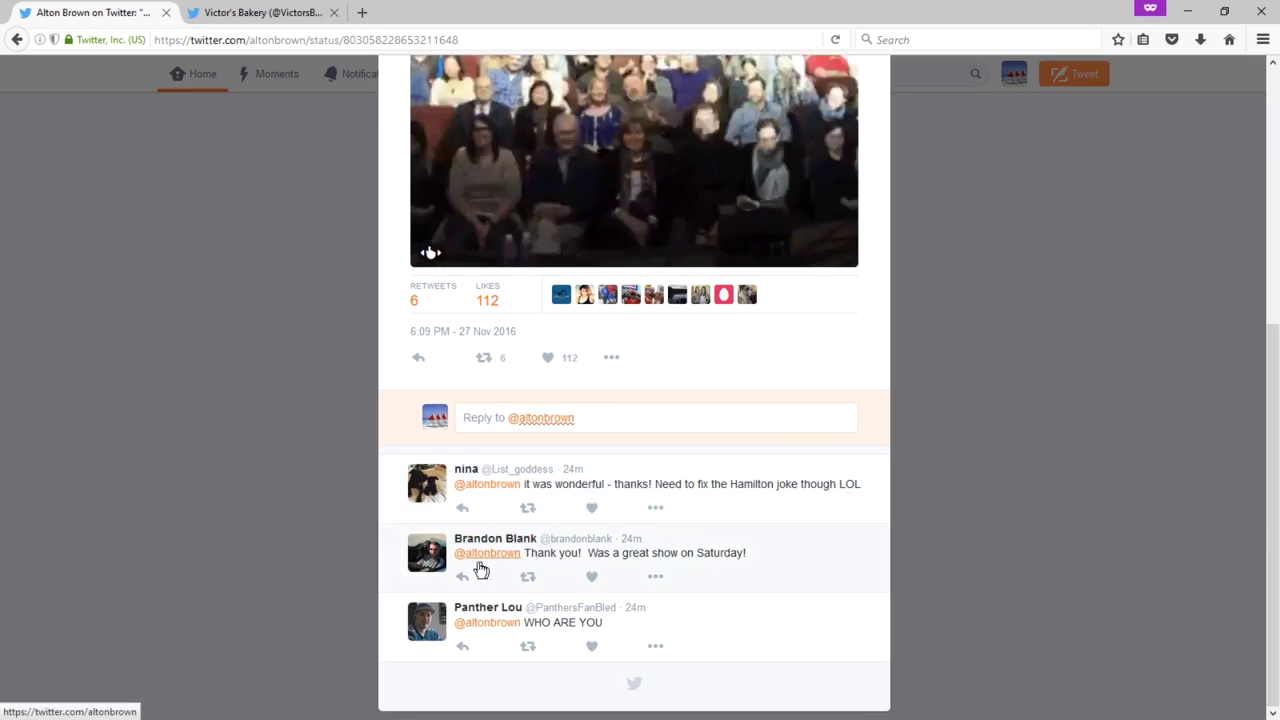
click(593, 579)
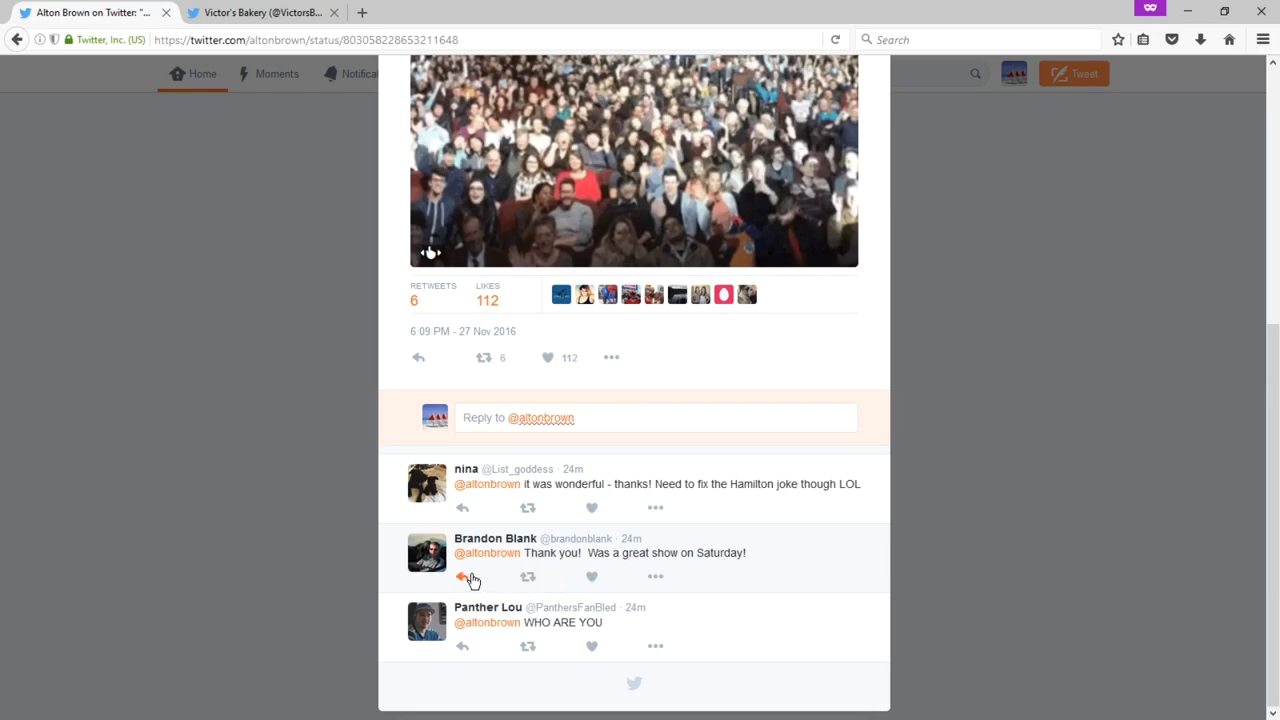
mouse_move(430, 560)
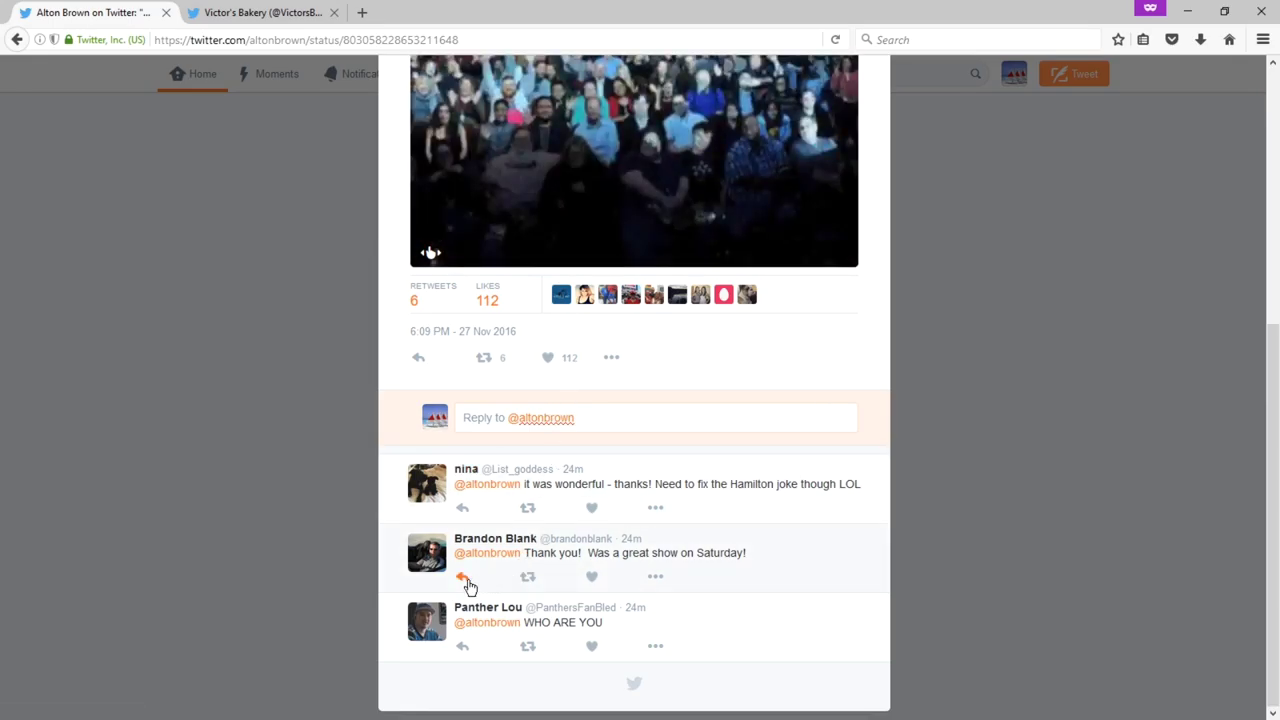
Start a reply to the fan's comment and delete the chef's handle, leaving only the fan's.
click(463, 578)
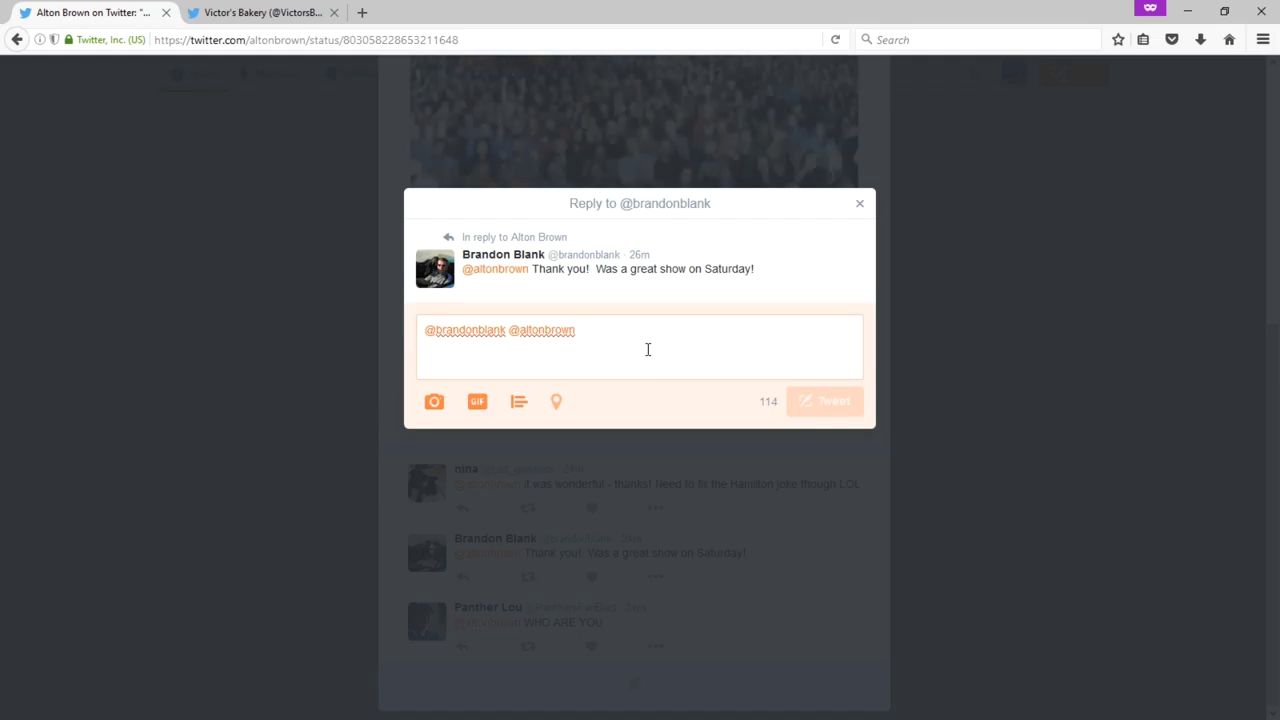
key(BackSpace)
key(BackSpace)
key(BackSpace)
key(BackSpace)
key(BackSpace)
key(BackSpace)
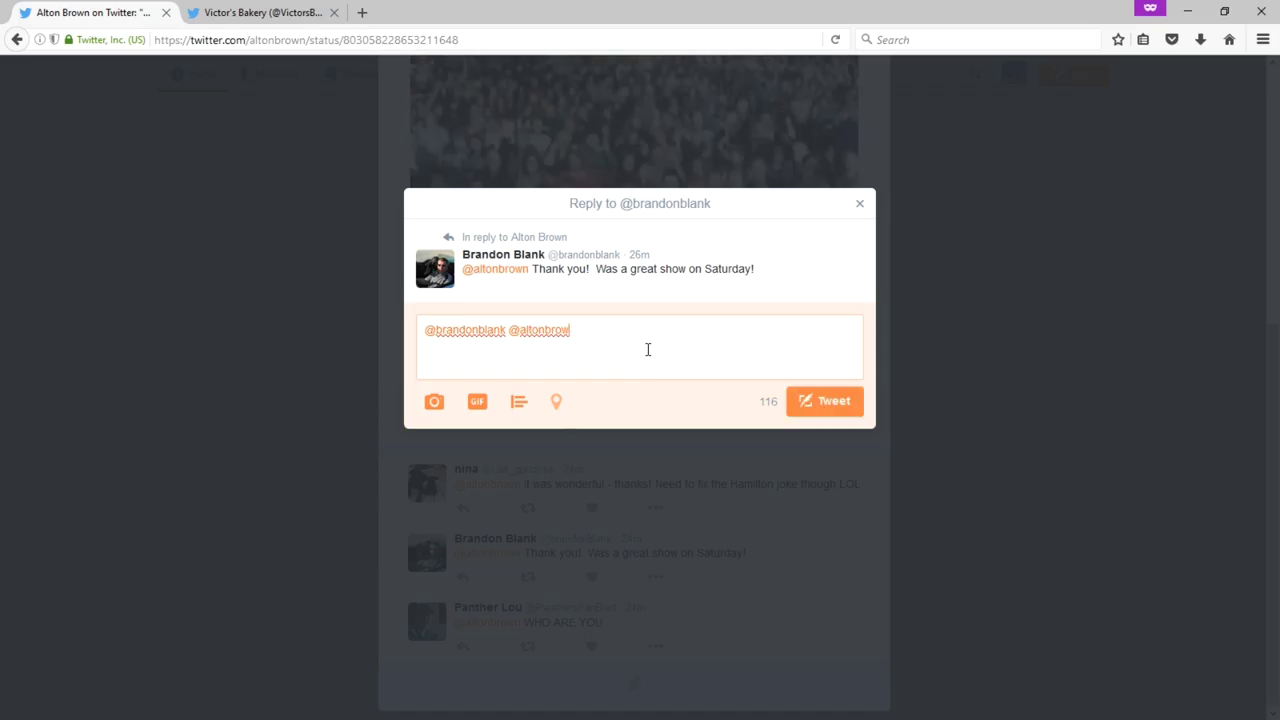
key(BackSpace)
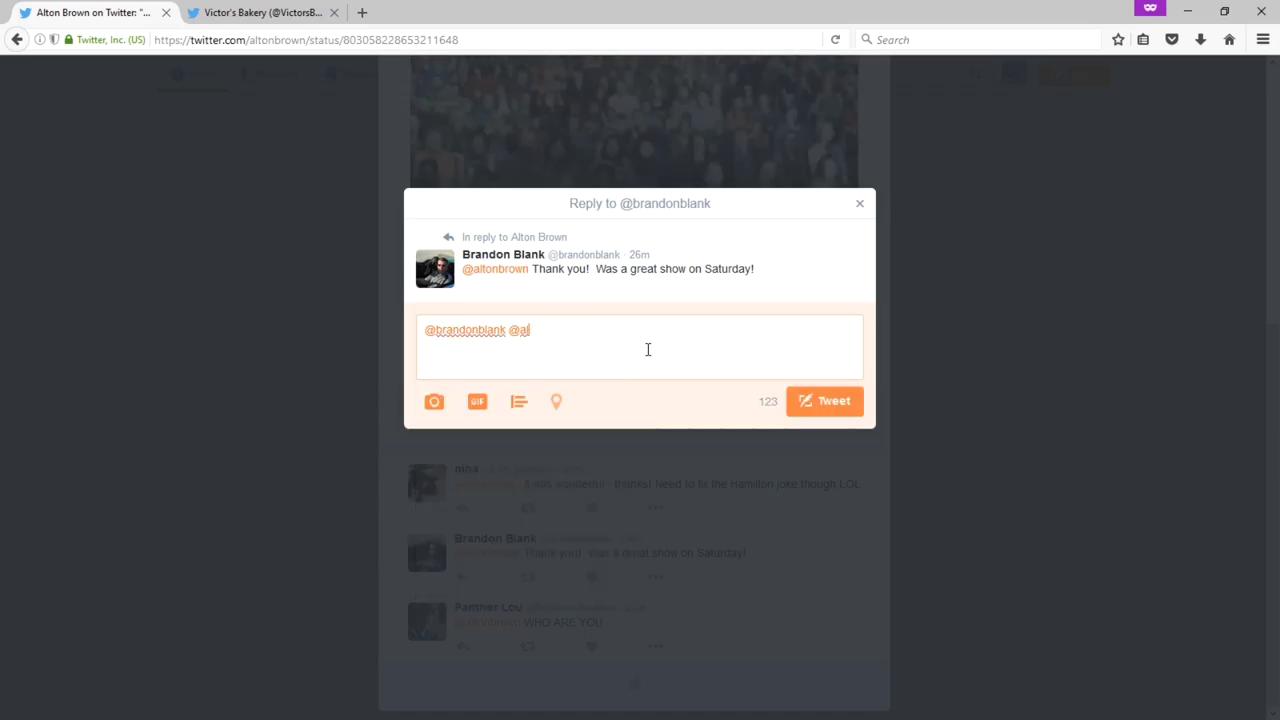
key(BackSpace)
key(BackSpace)
key(BackSpace)
Write the reply 'We wish we could be there. Alton inspired us to begin our baking odyssey.'.
text(was)
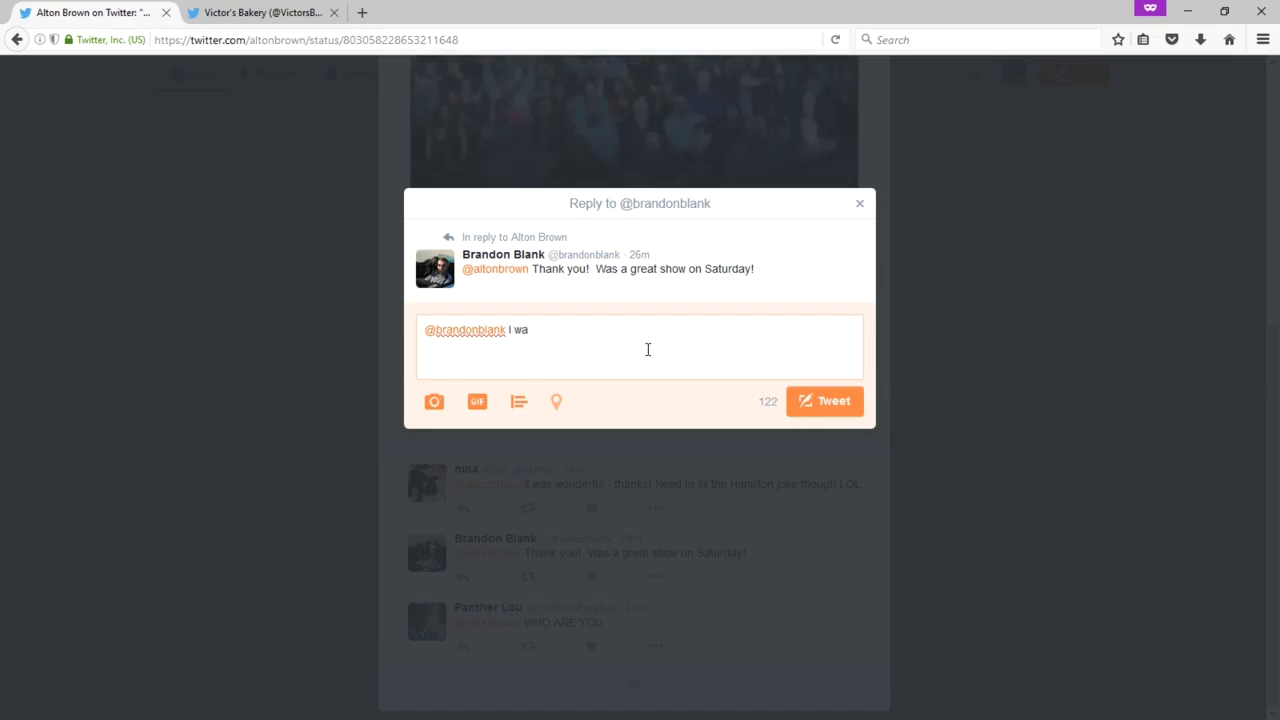
key(BackSpace)
text(ish)
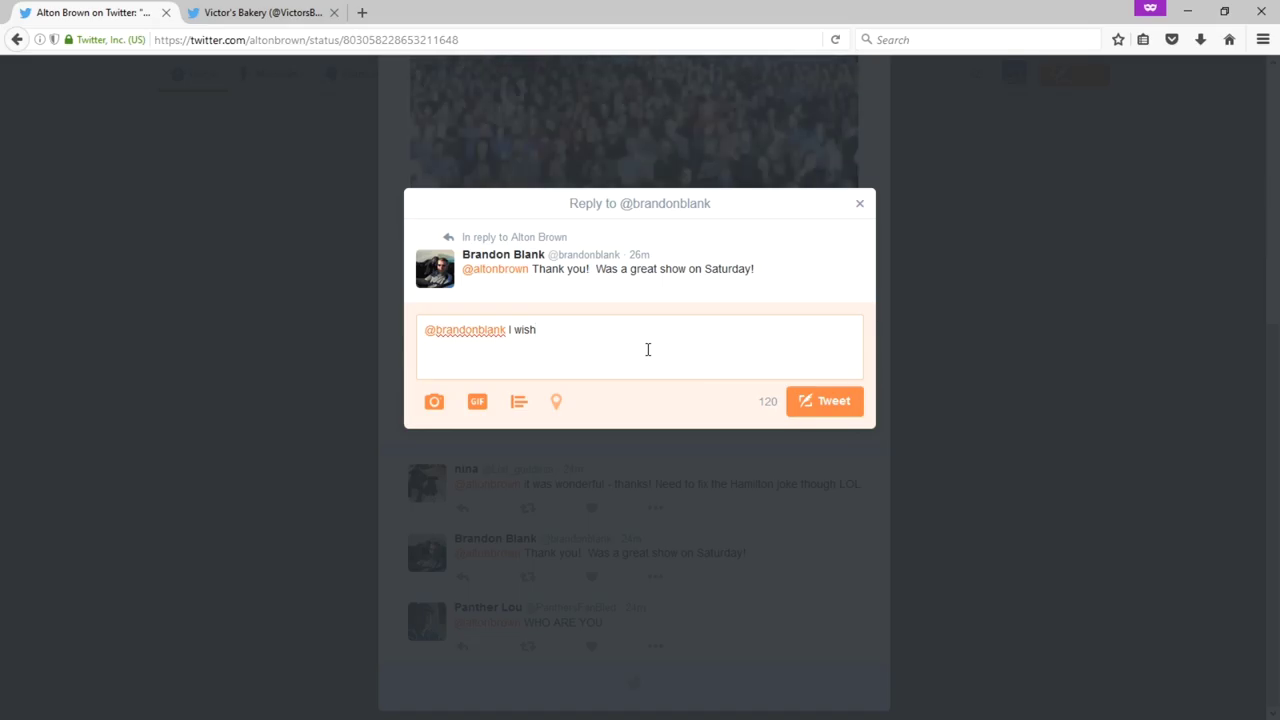
key(BackSpace)
key(BackSpace)
key(BackSpace)
key(BackSpace)
key(BackSpace)
key(BackSpace)
text(We wish we co)
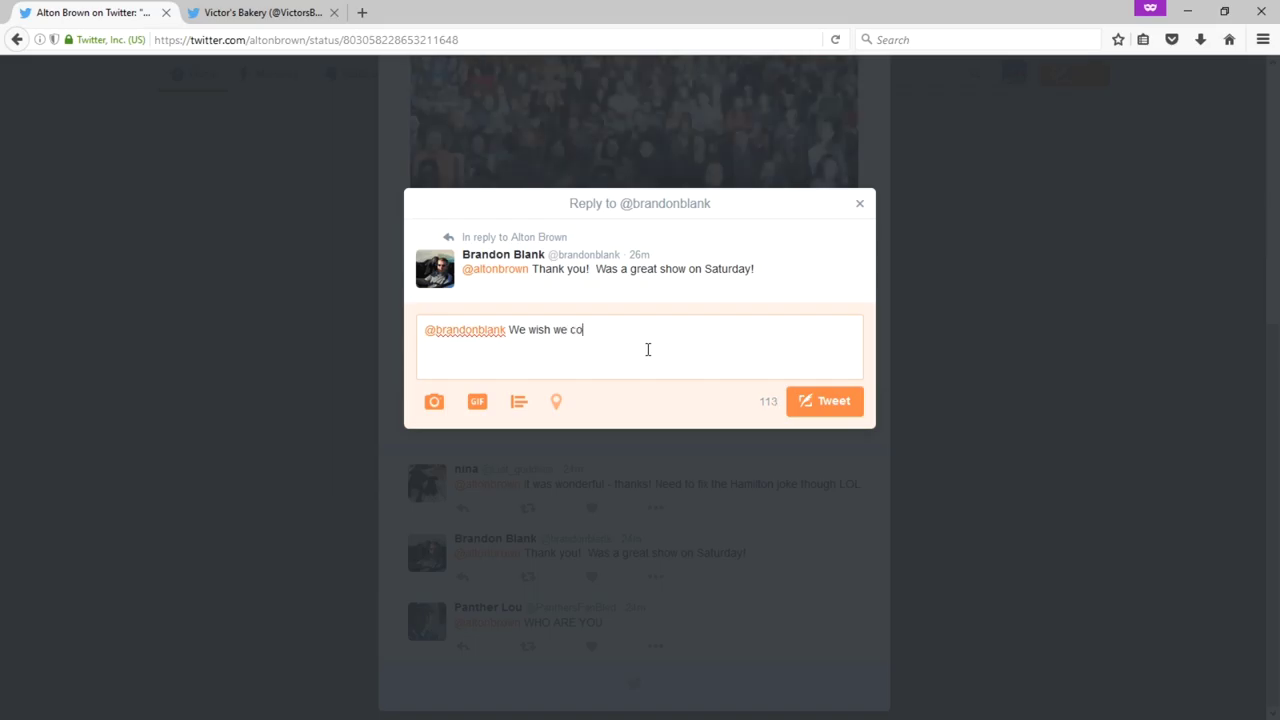
text(uld be there)
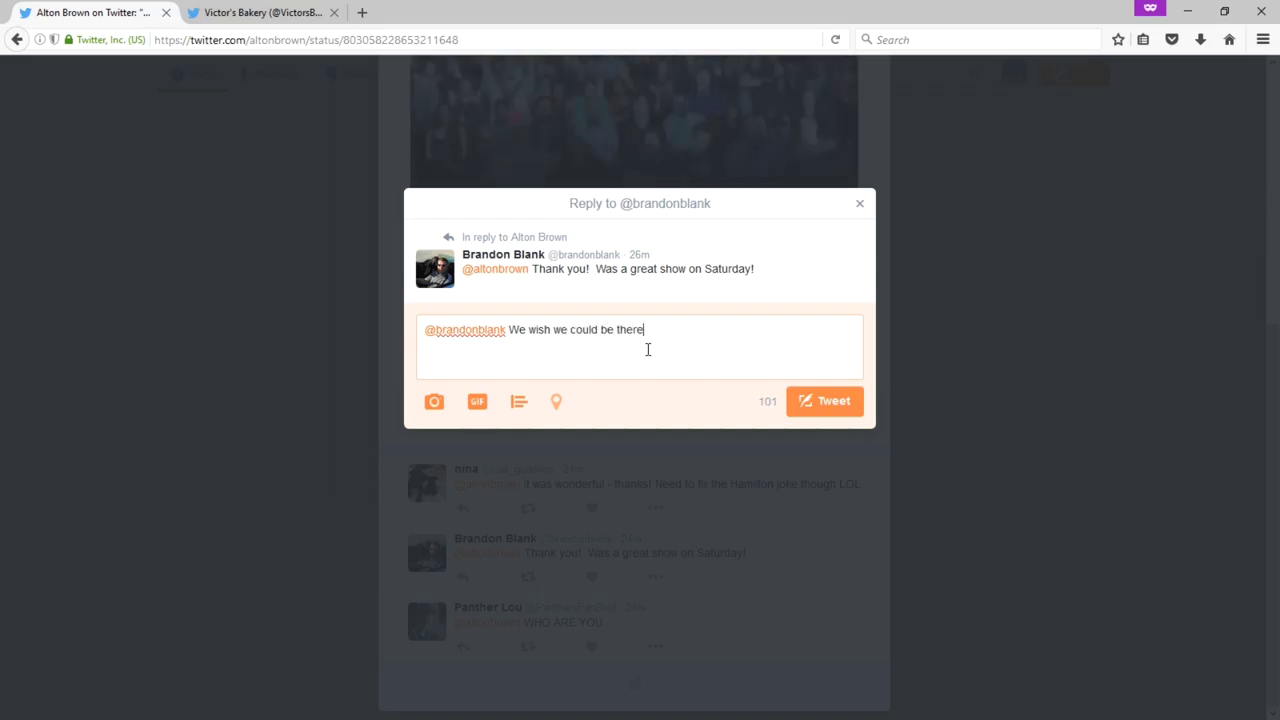
text(. Al)
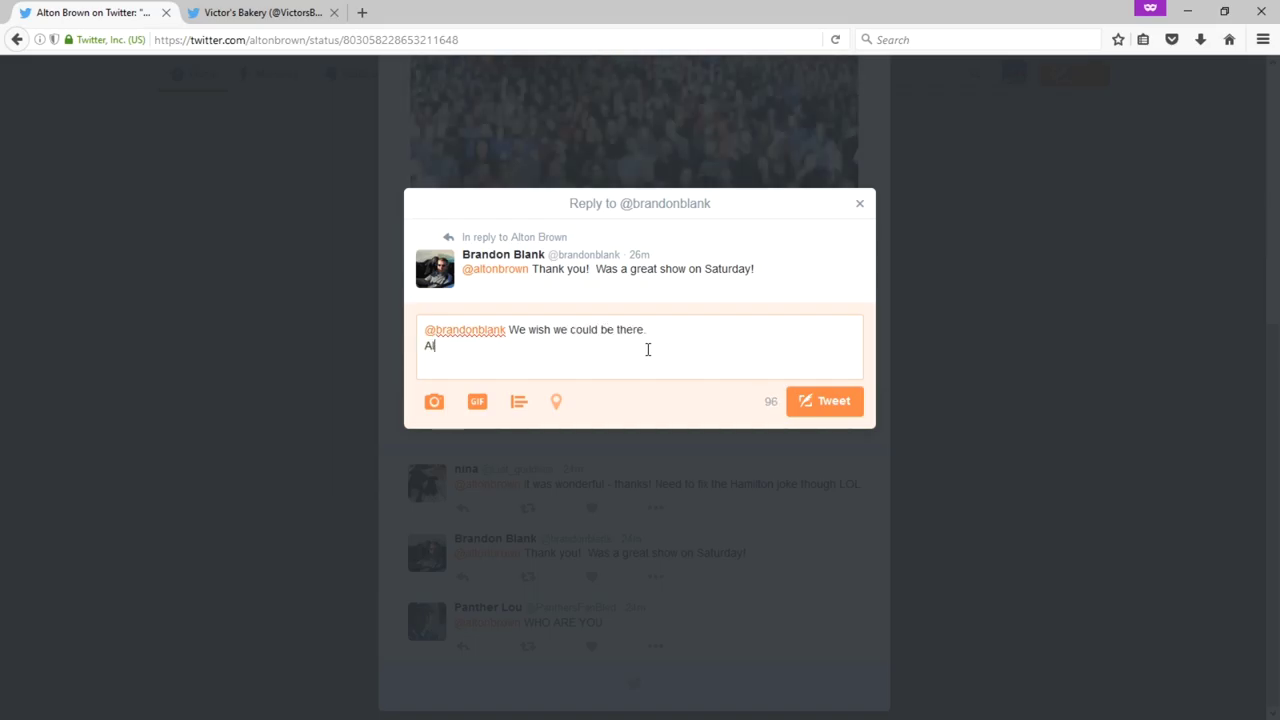
text(on insp)
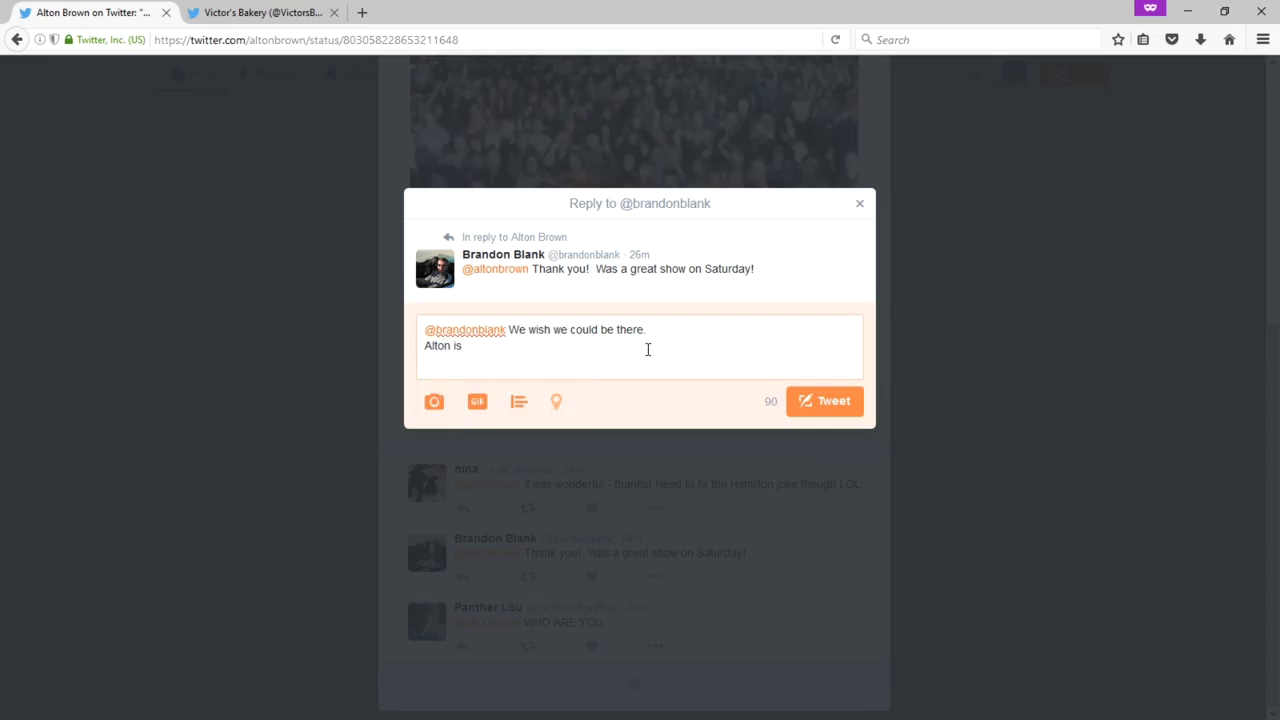
text(ired us)
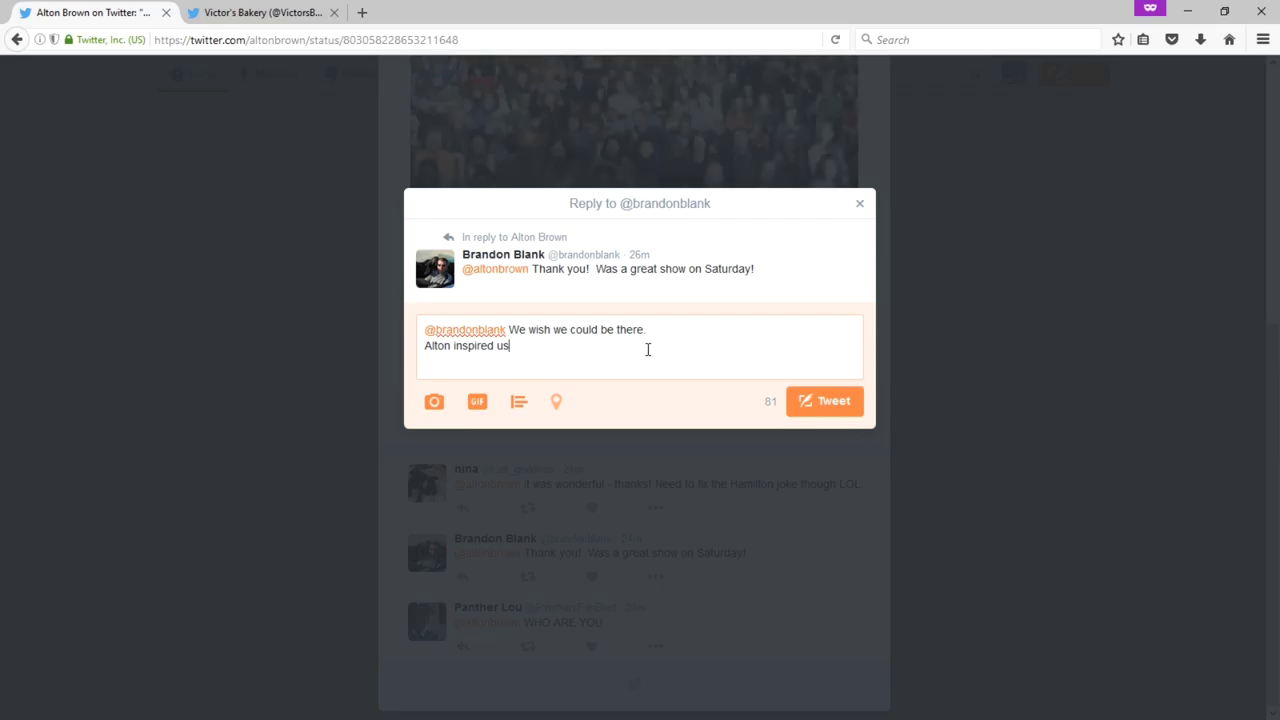
text(to begi)
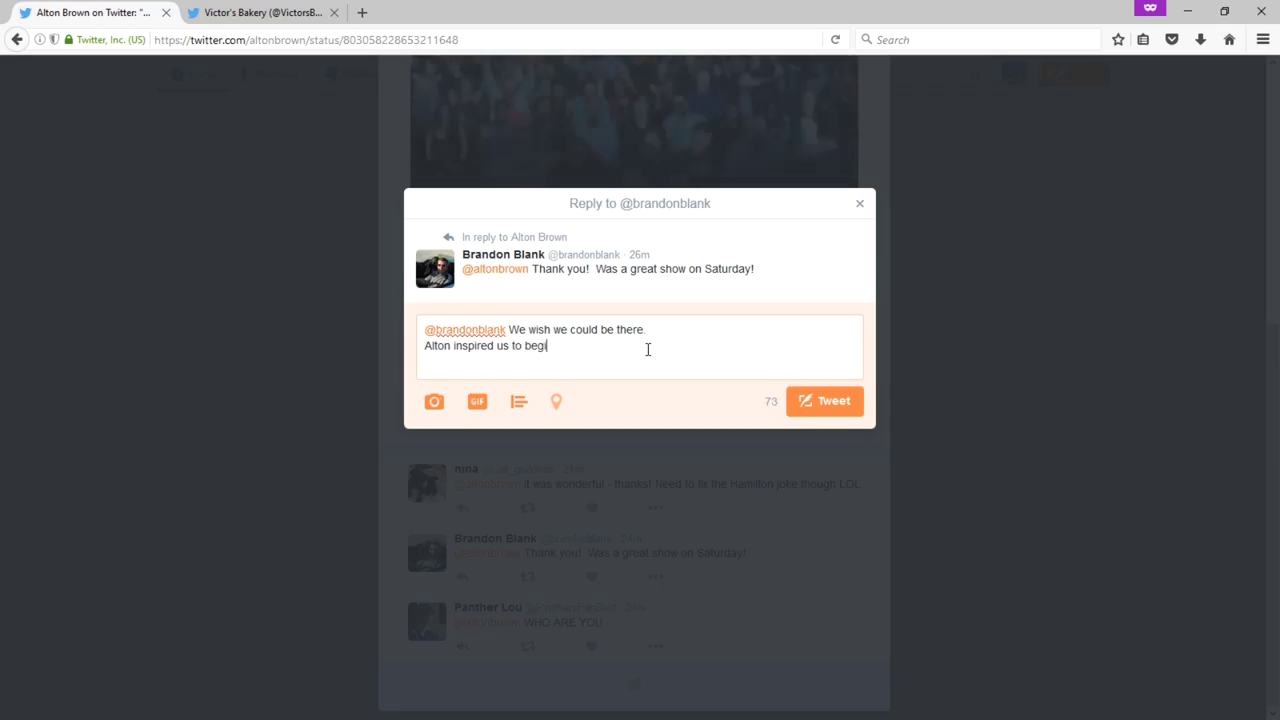
text(n our baking odyssey.)
Add a new line 'What's your favorite AB recipe?' and send the reply to the fan.
key(Return)
text(Whats yo)
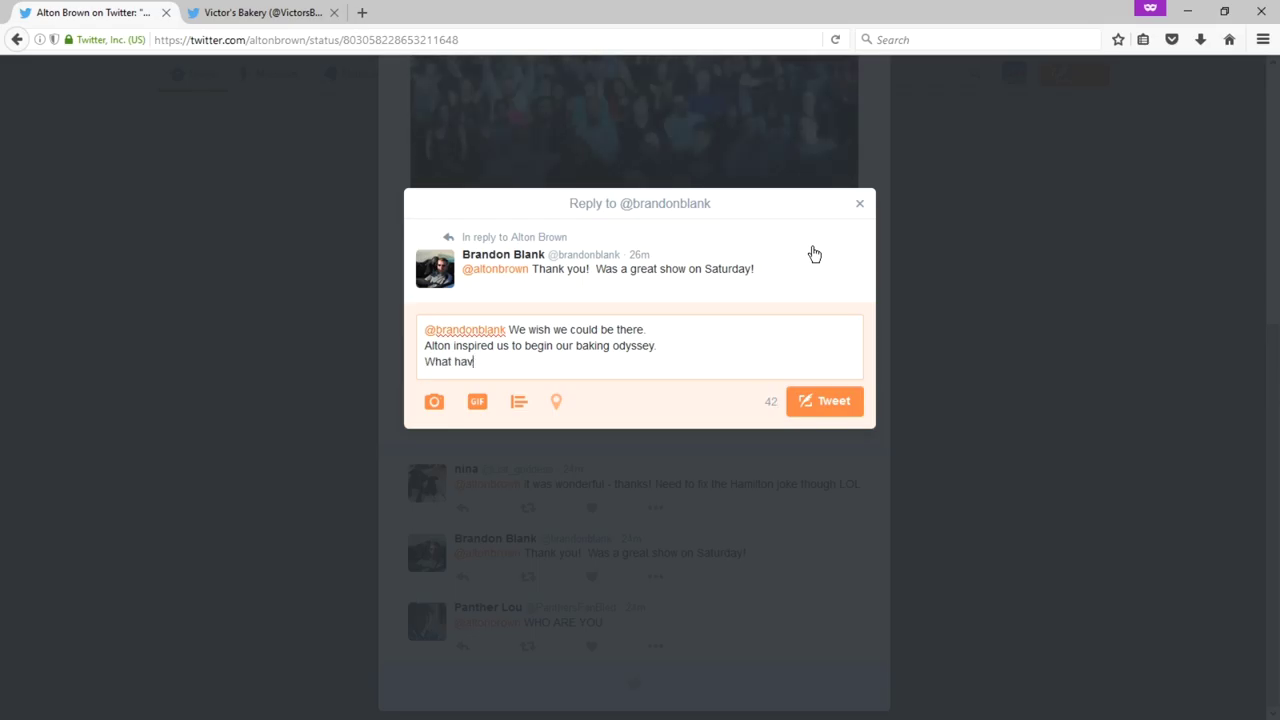
key(BackSpace)
key(BackSpace)
key(BackSpace)
key(BackSpace)
text('s your fa)
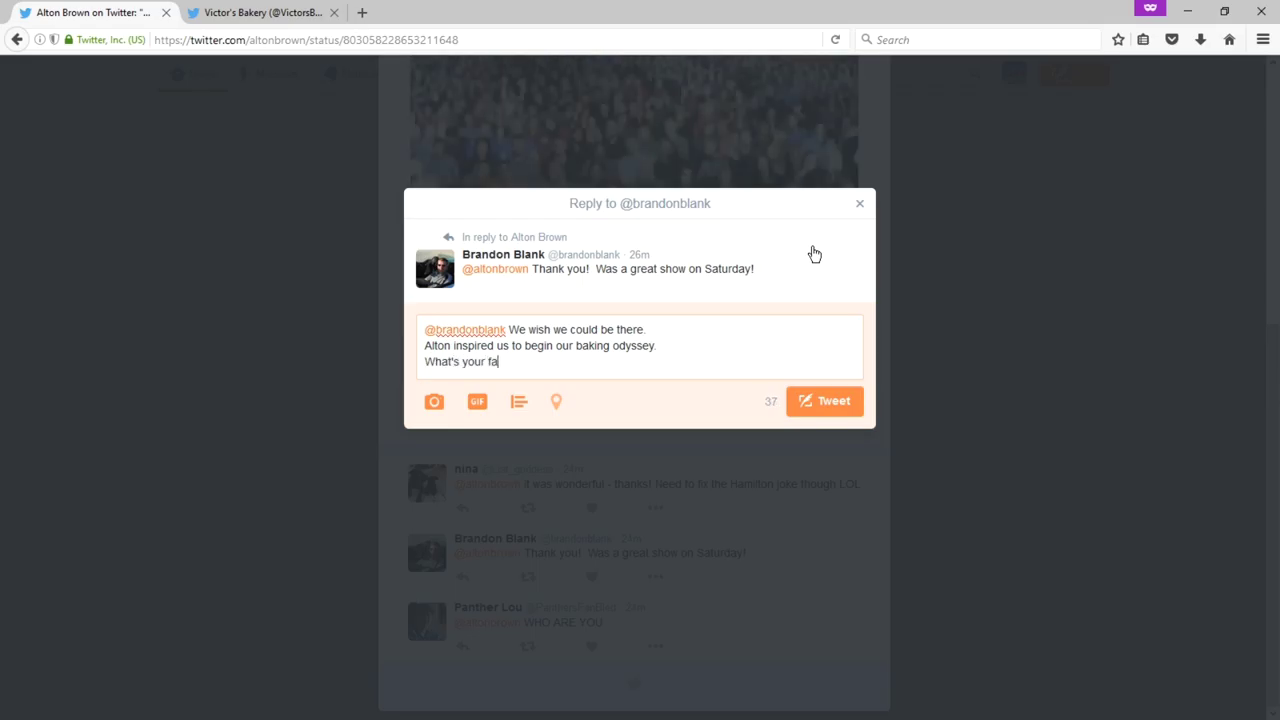
text(vorite AB recipe?)
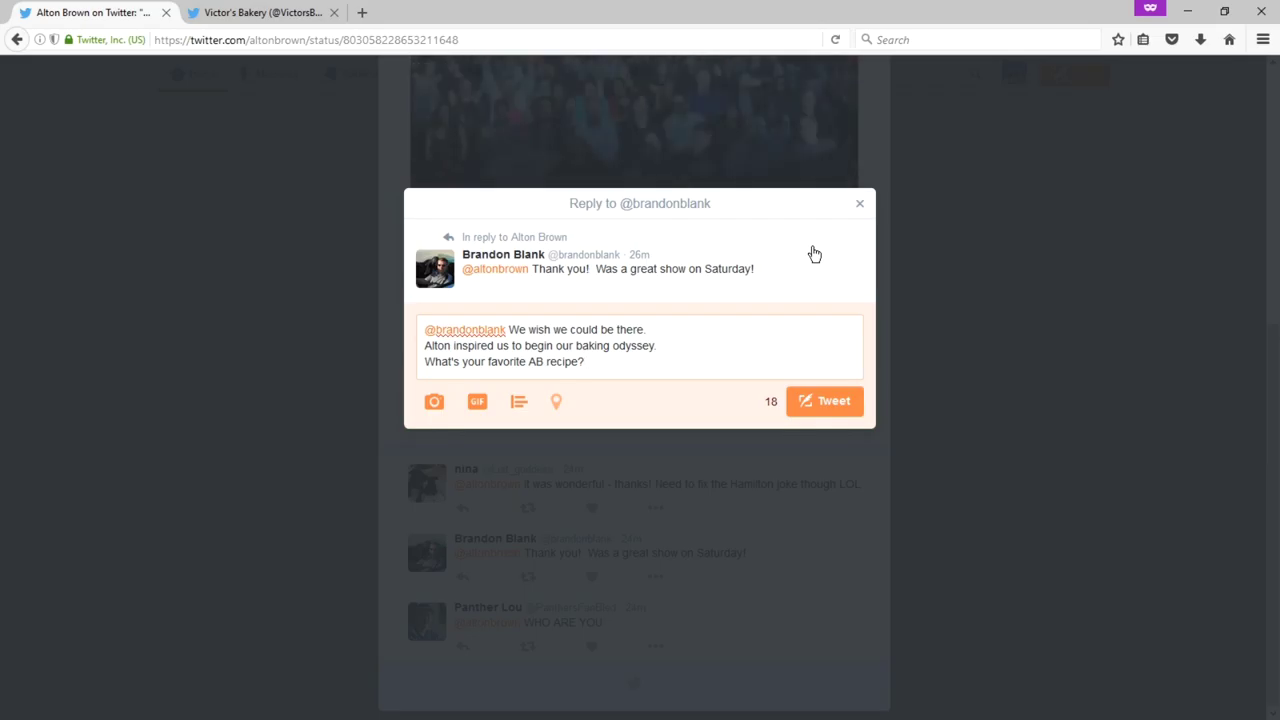
click(816, 410)
Return to the timeline and open Bon Appétit's bulgogi recipe tweet with its replies.
click(1000, 442)
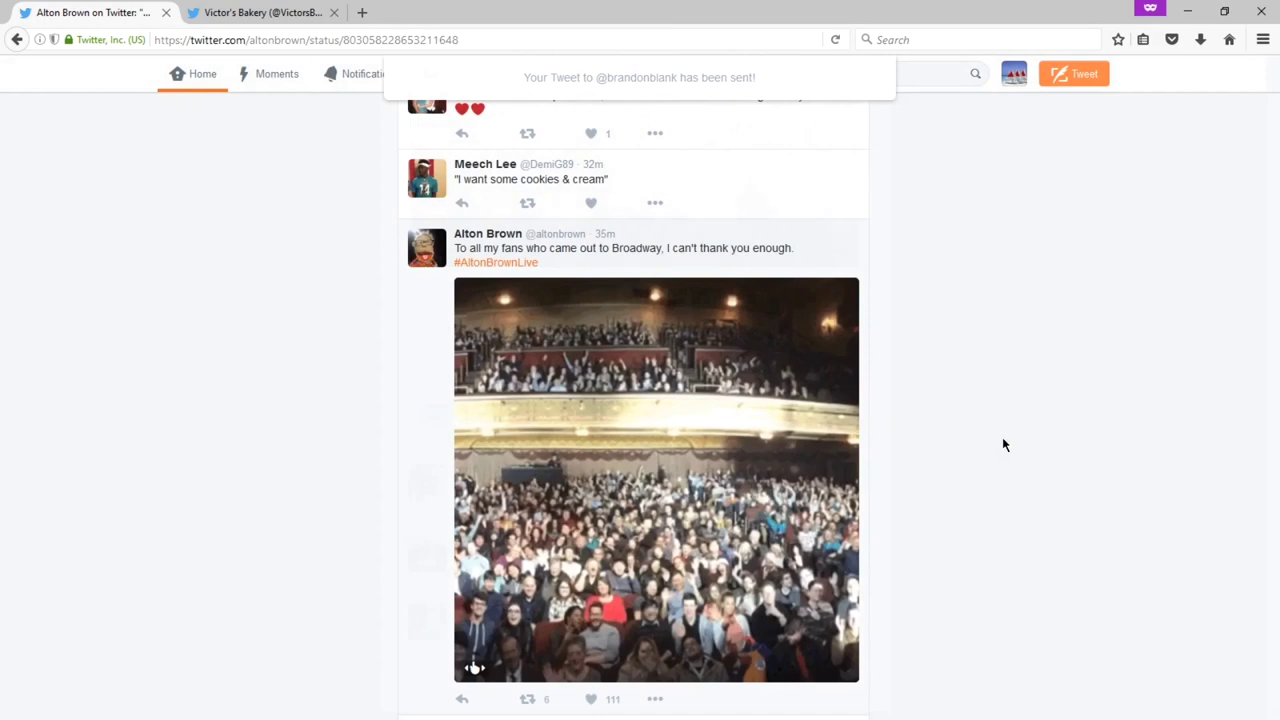
scroll(987, 431, down, 5)
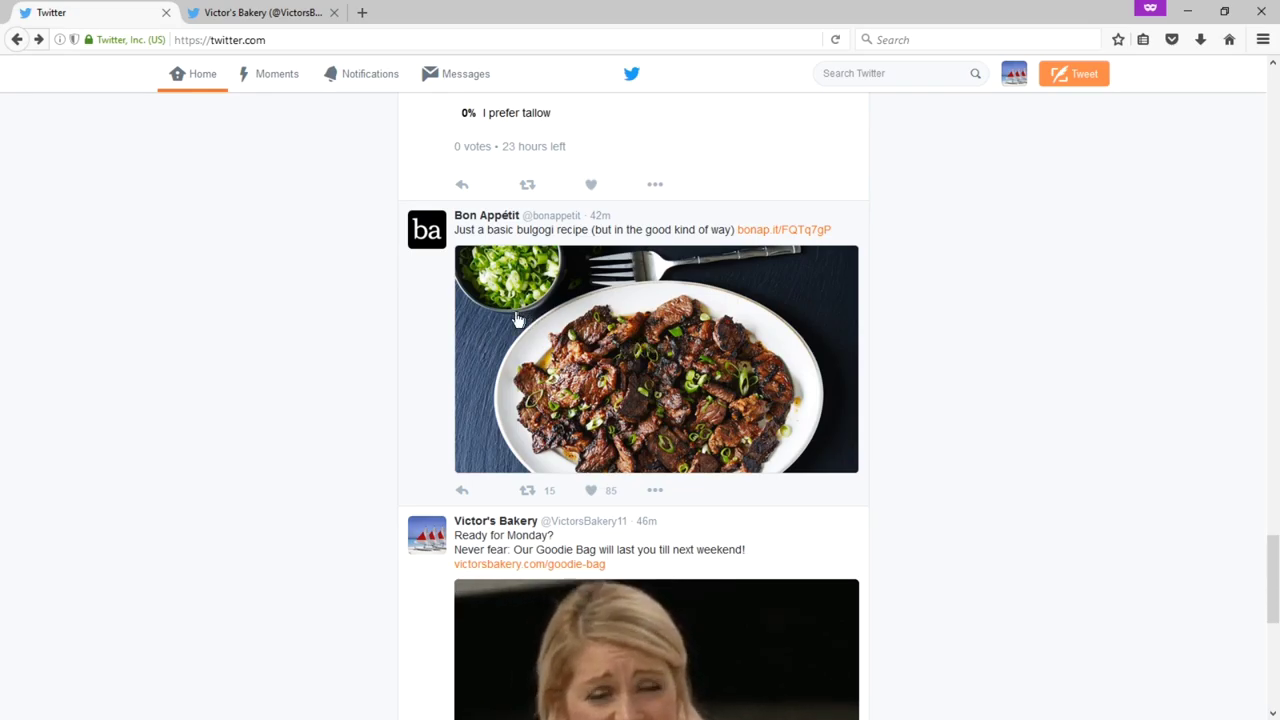
click(418, 295)
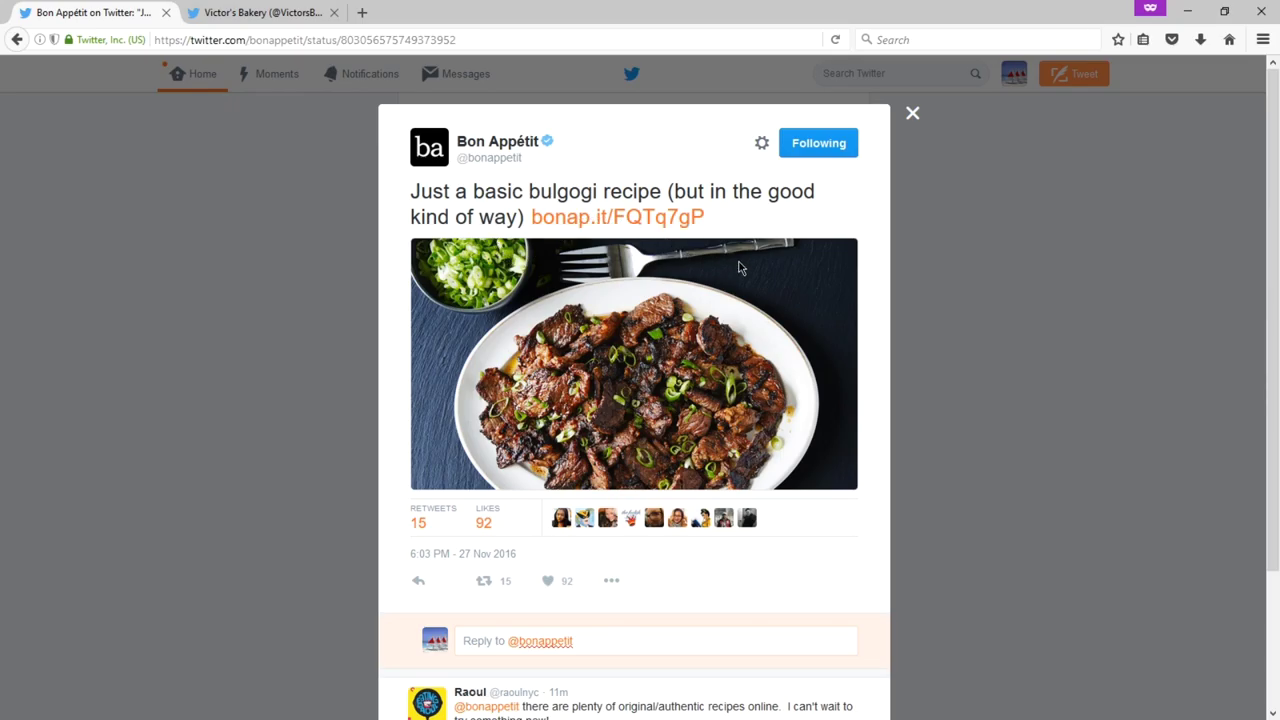
scroll(742, 267, down, 1)
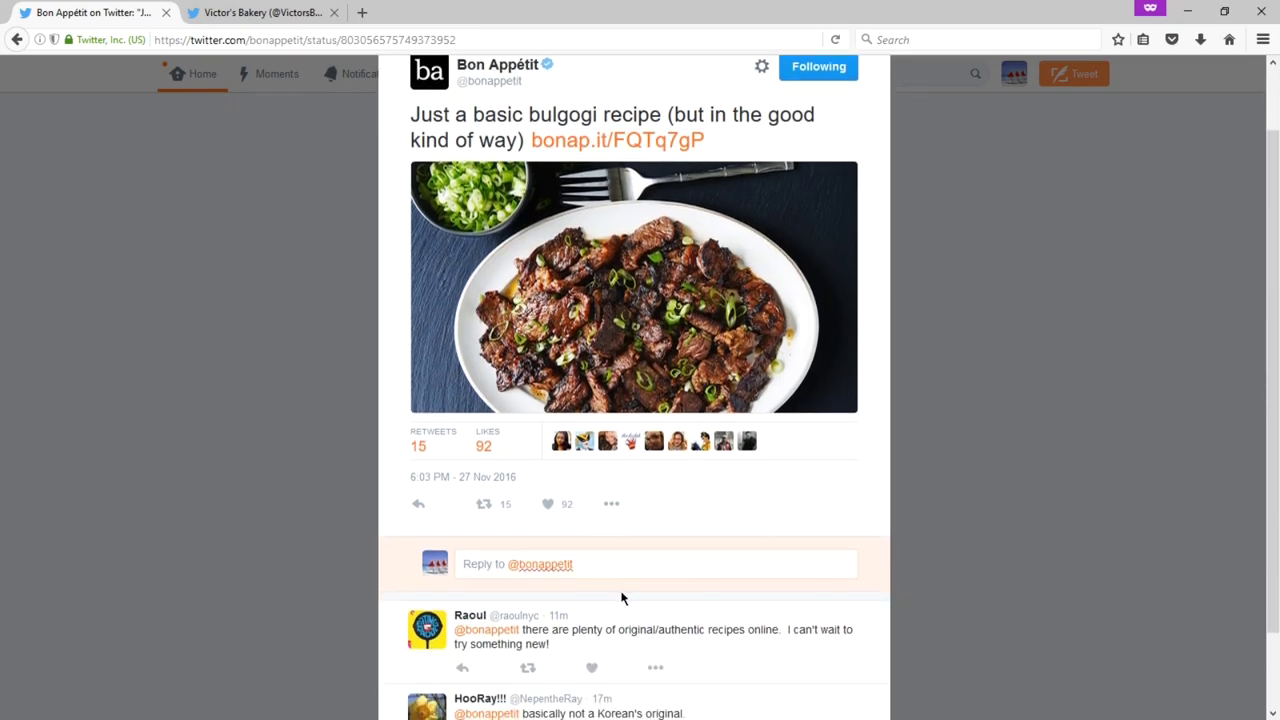
scroll(656, 593, down, 1)
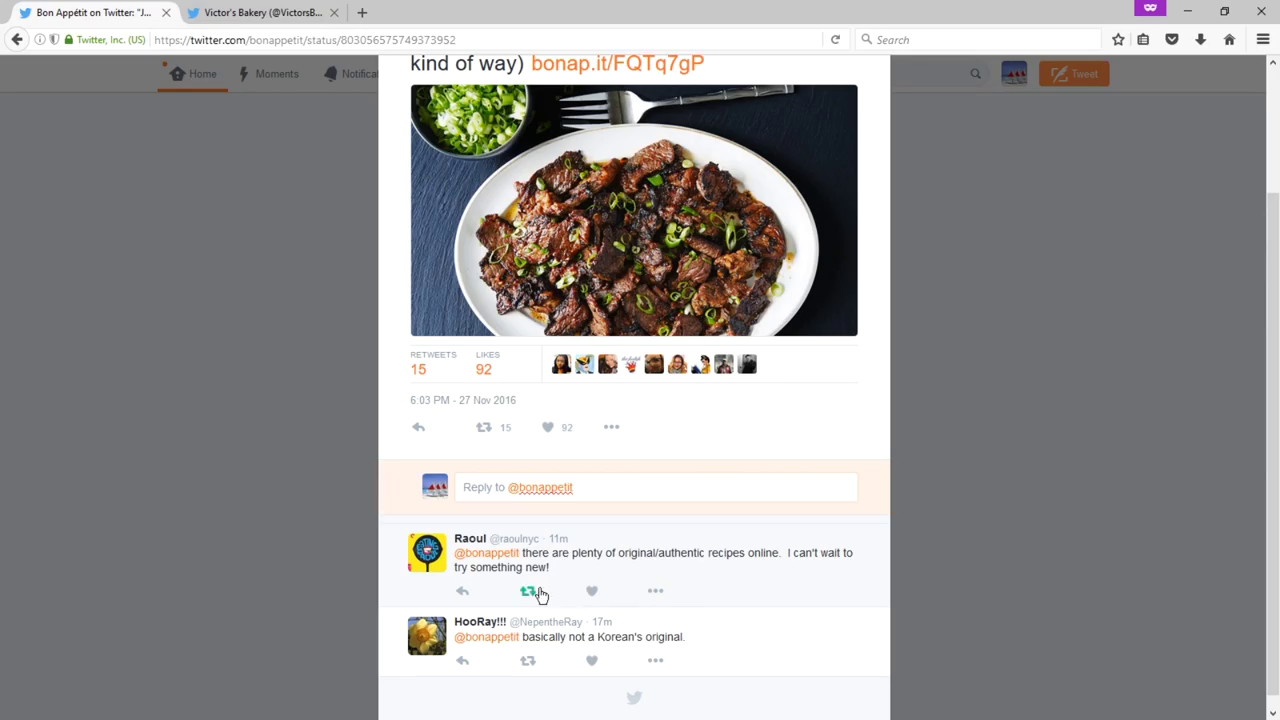
Reply to the authentic-recipes comment without Bon Appétit's handle: 'The amazing thing about cooking/baking is...'.
click(462, 591)
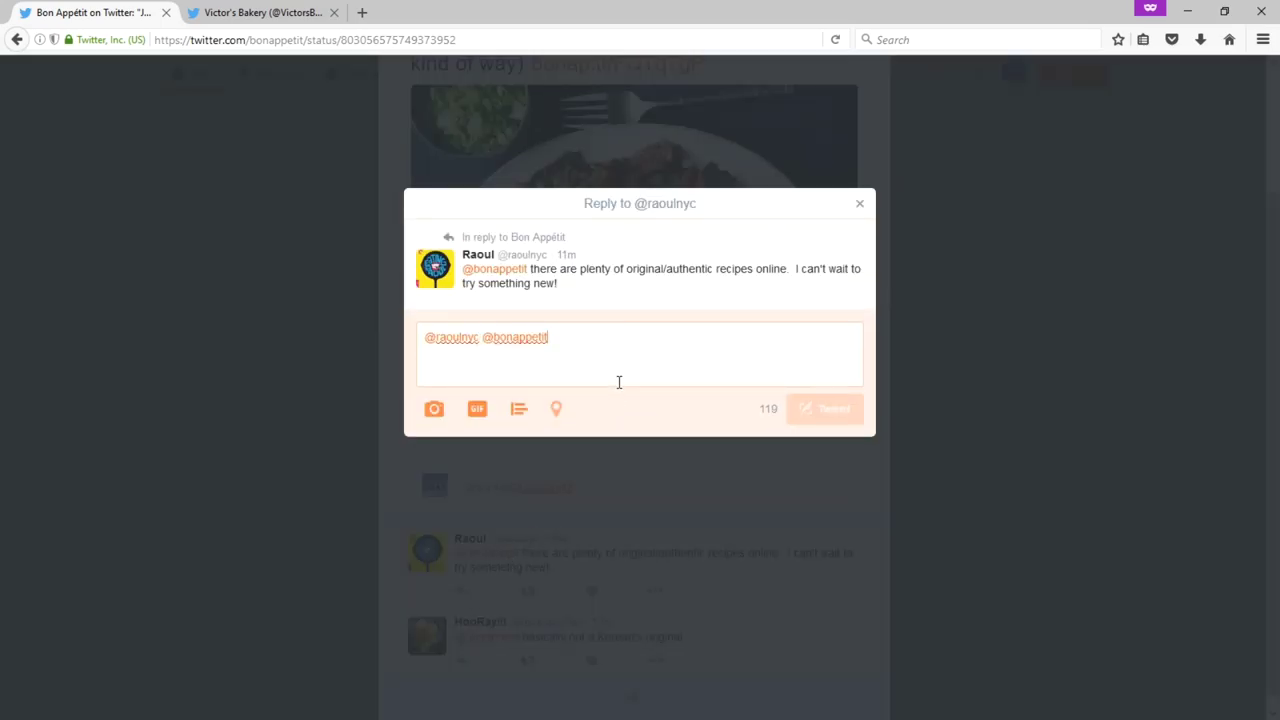
key(BackSpace)
key(BackSpace)
key(BackSpace)
key(BackSpace)
key(BackSpace)
key(BackSpace)
key(BackSpace)
key(BackSpace)
key(BackSpace)
key(BackSpace)
key(BackSpace)
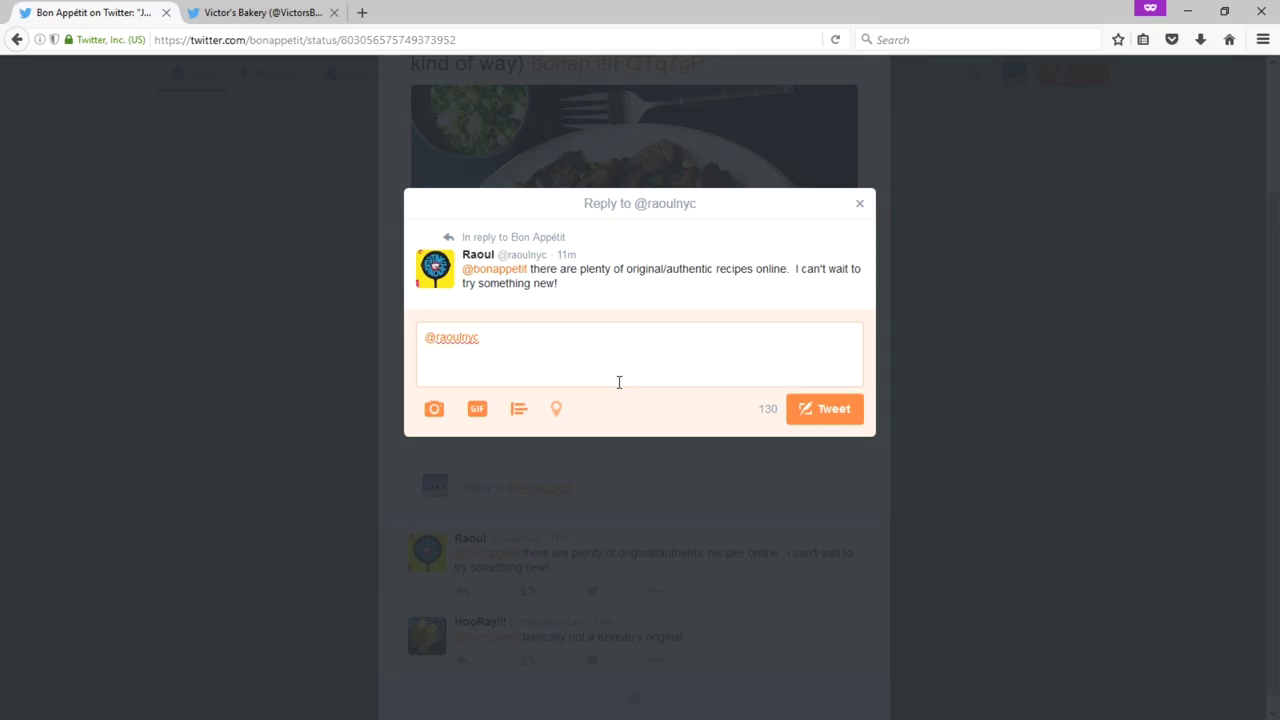
text(The amazing thing about cooking)
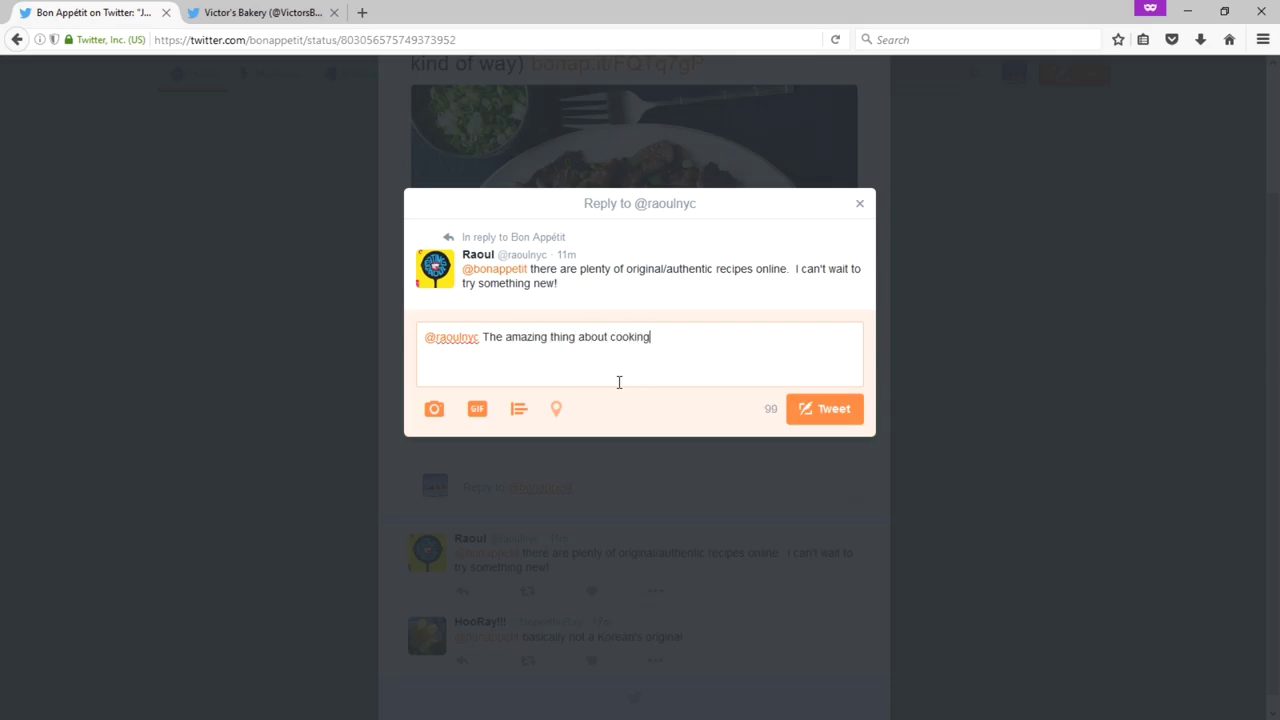
text(/baking is that everyone)
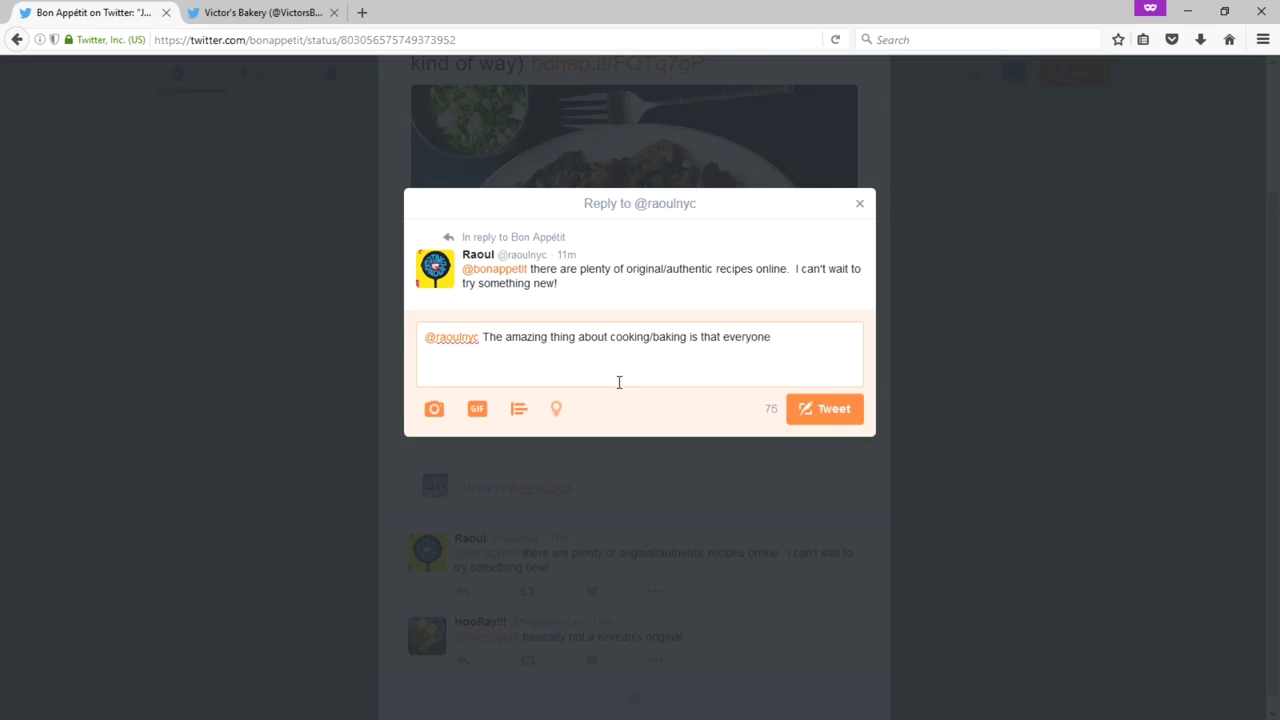
text( can try it. And if you succeed)
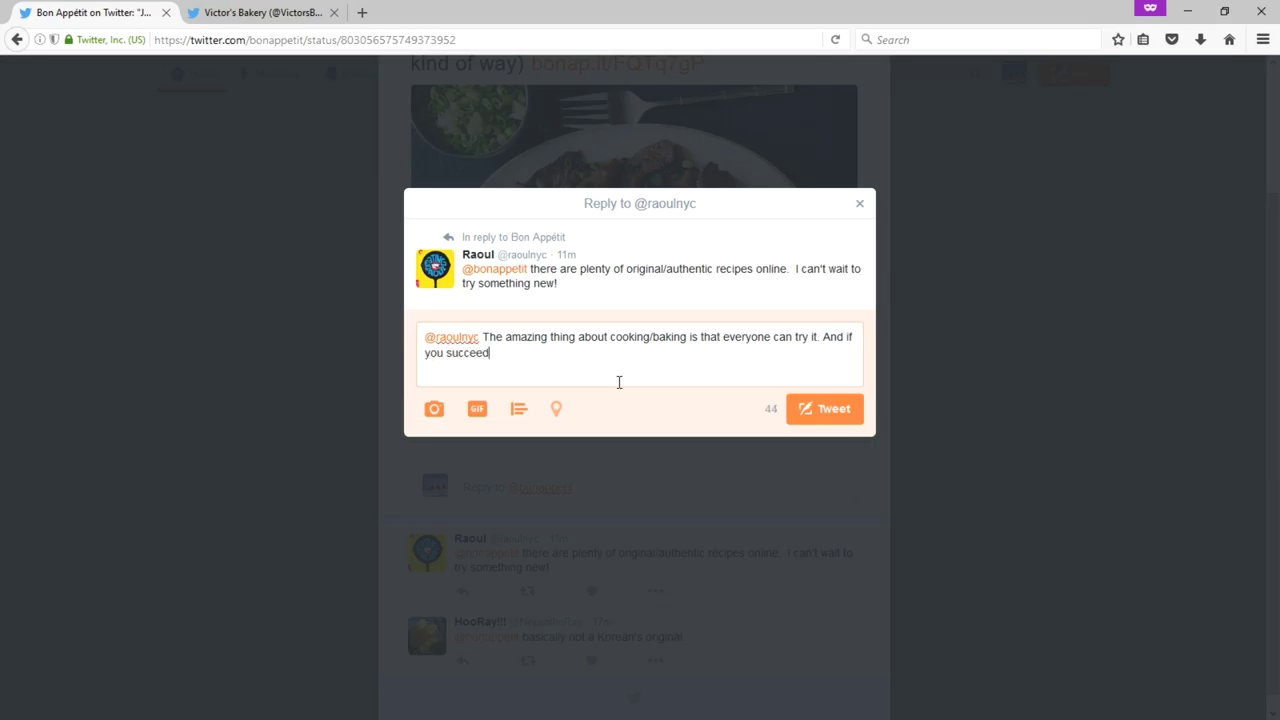
text(, it's a win-win for everyone!)
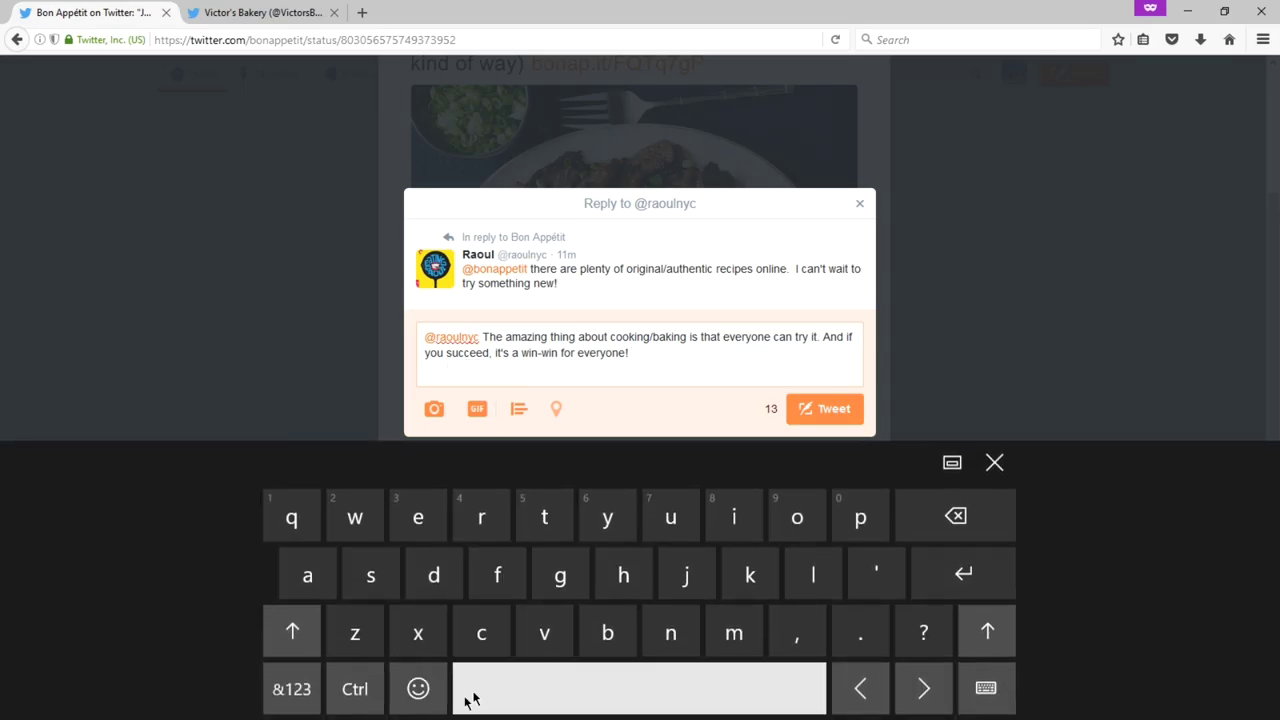
End the win-win reply with a single grinning emoji and post it.
click(418, 688)
click(405, 560)
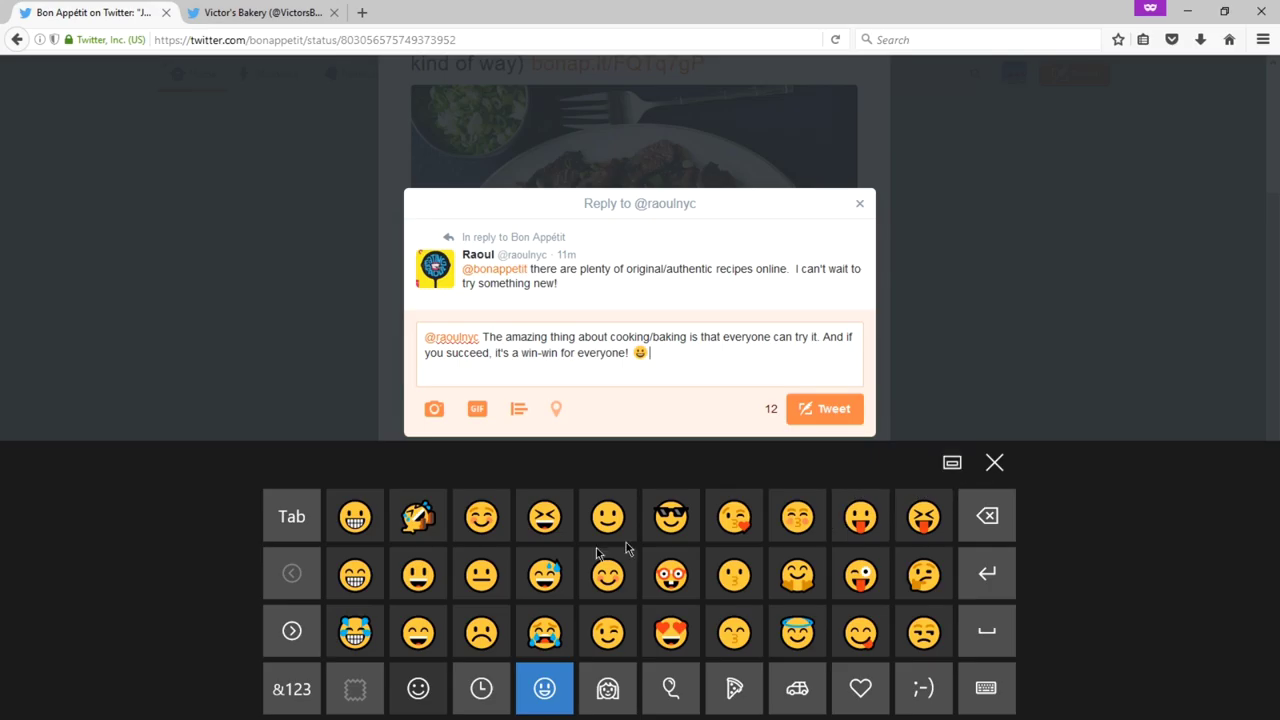
click(355, 574)
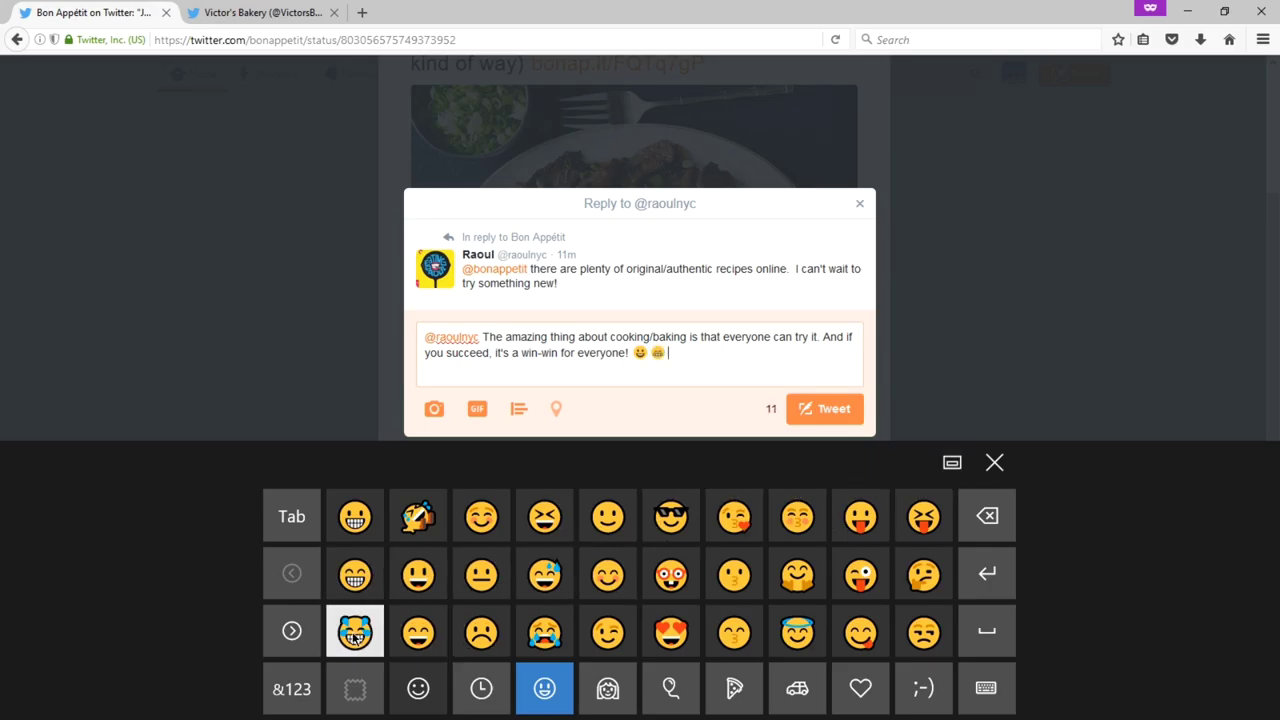
click(418, 632)
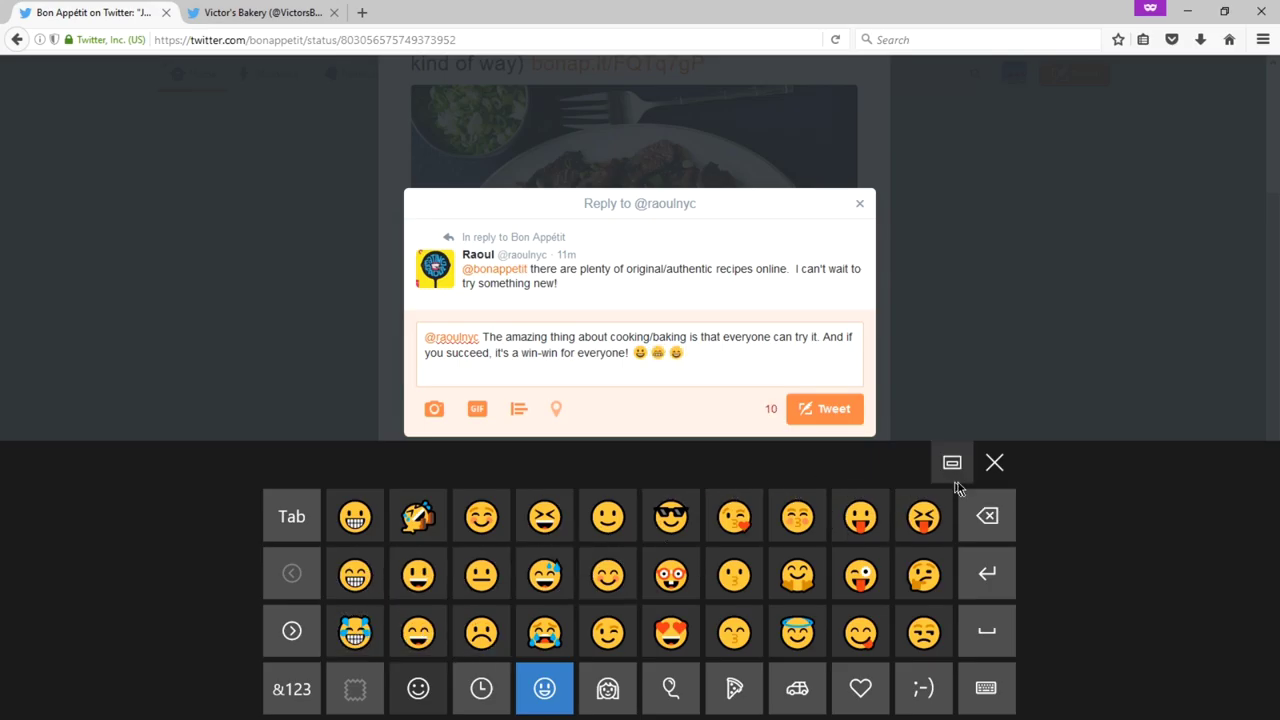
click(994, 462)
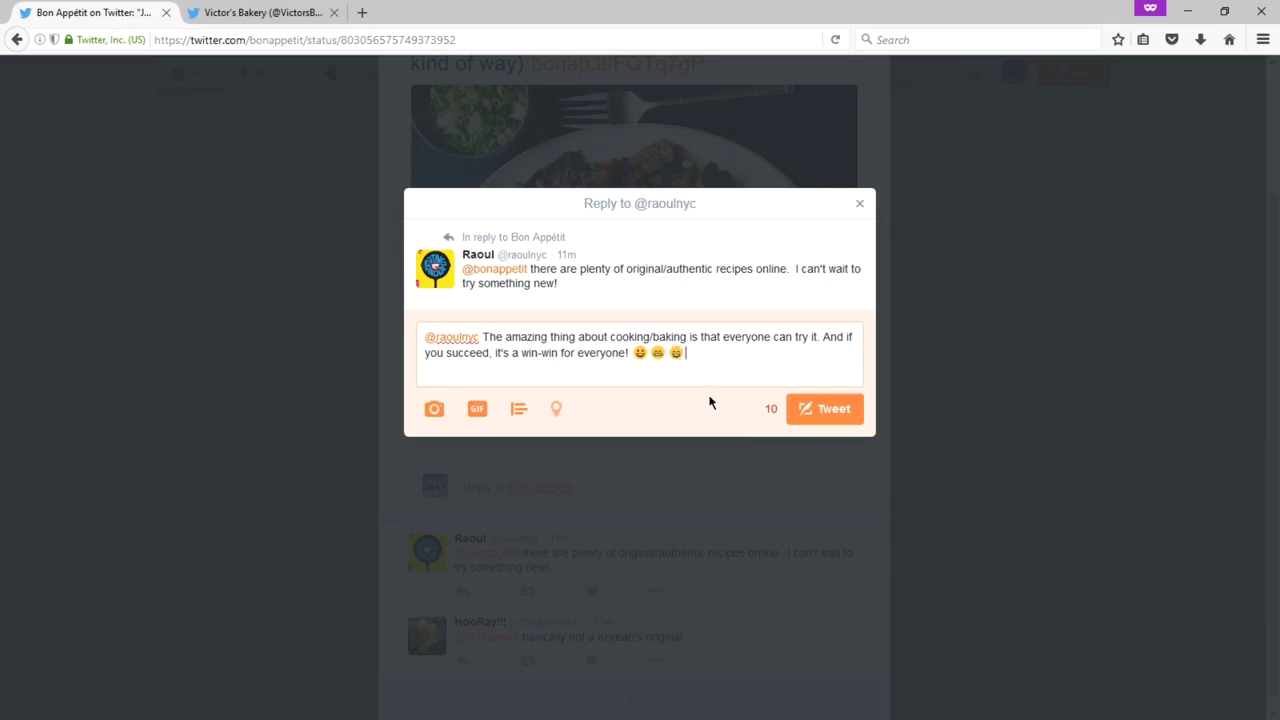
key(Left)
key(BackSpace)
key(BackSpace)
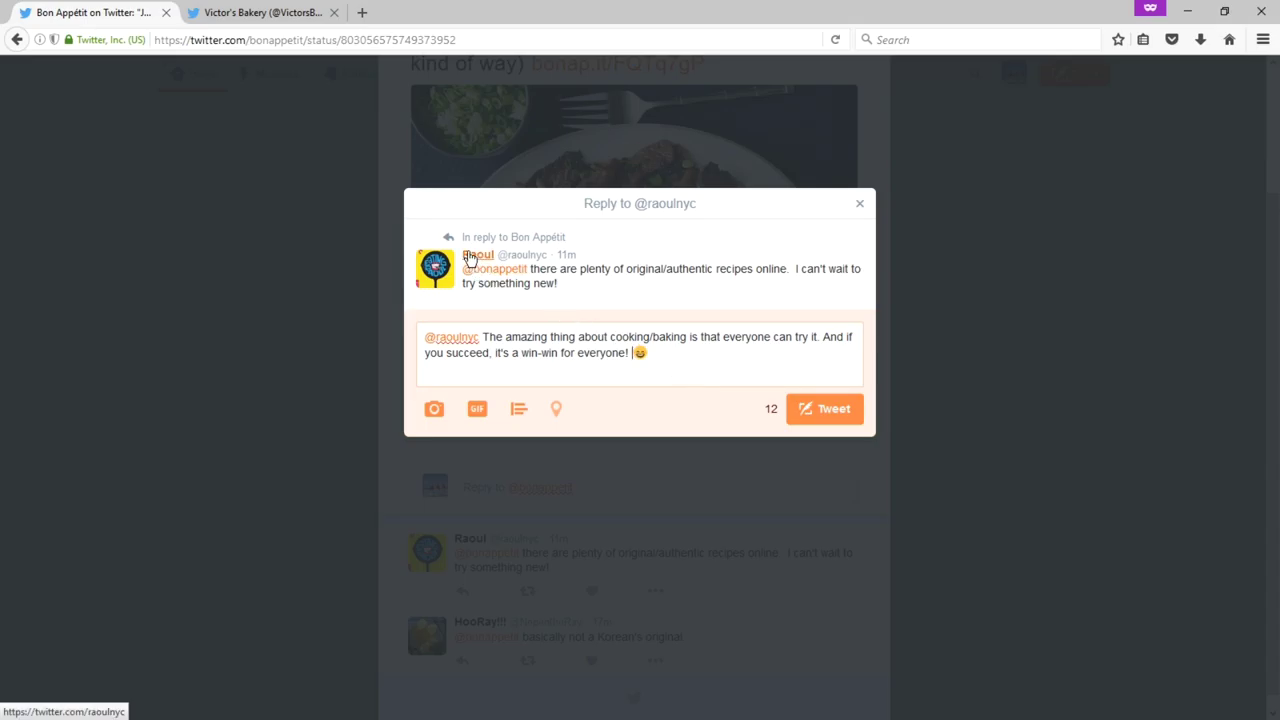
click(839, 417)
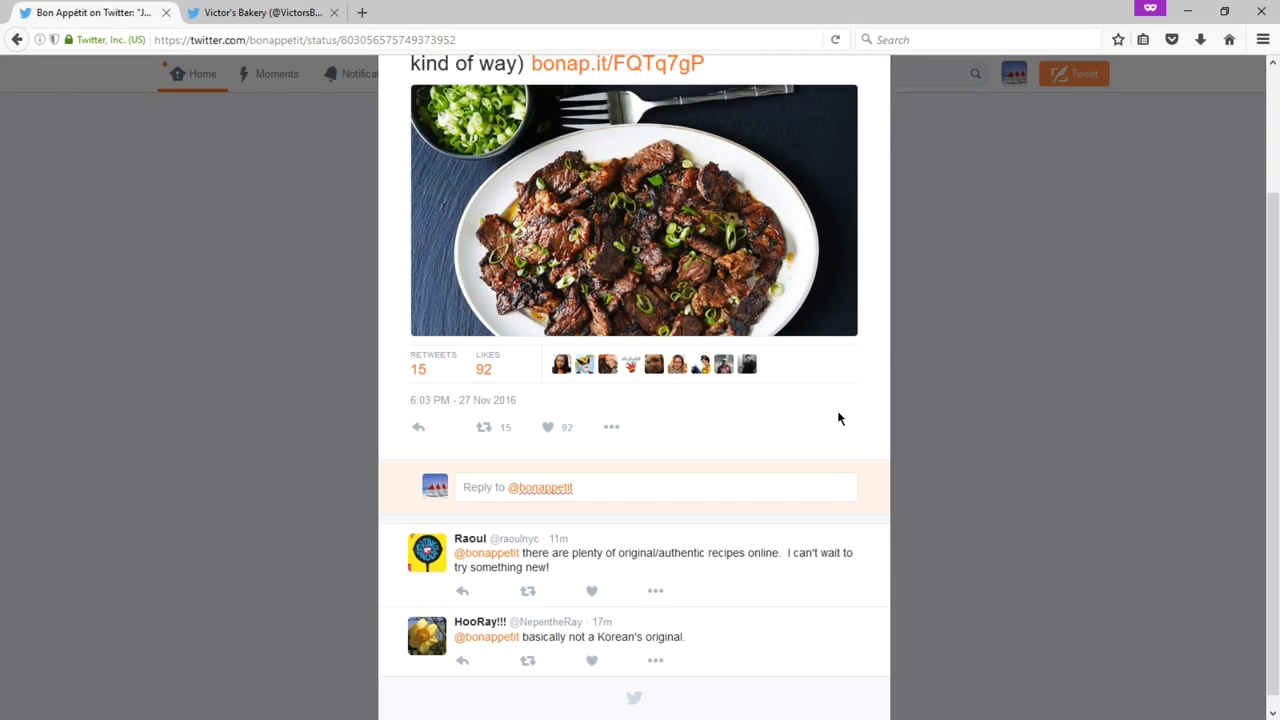
Close the tweet, rerun the recent 'cookies' search and browse the results.
click(1193, 305)
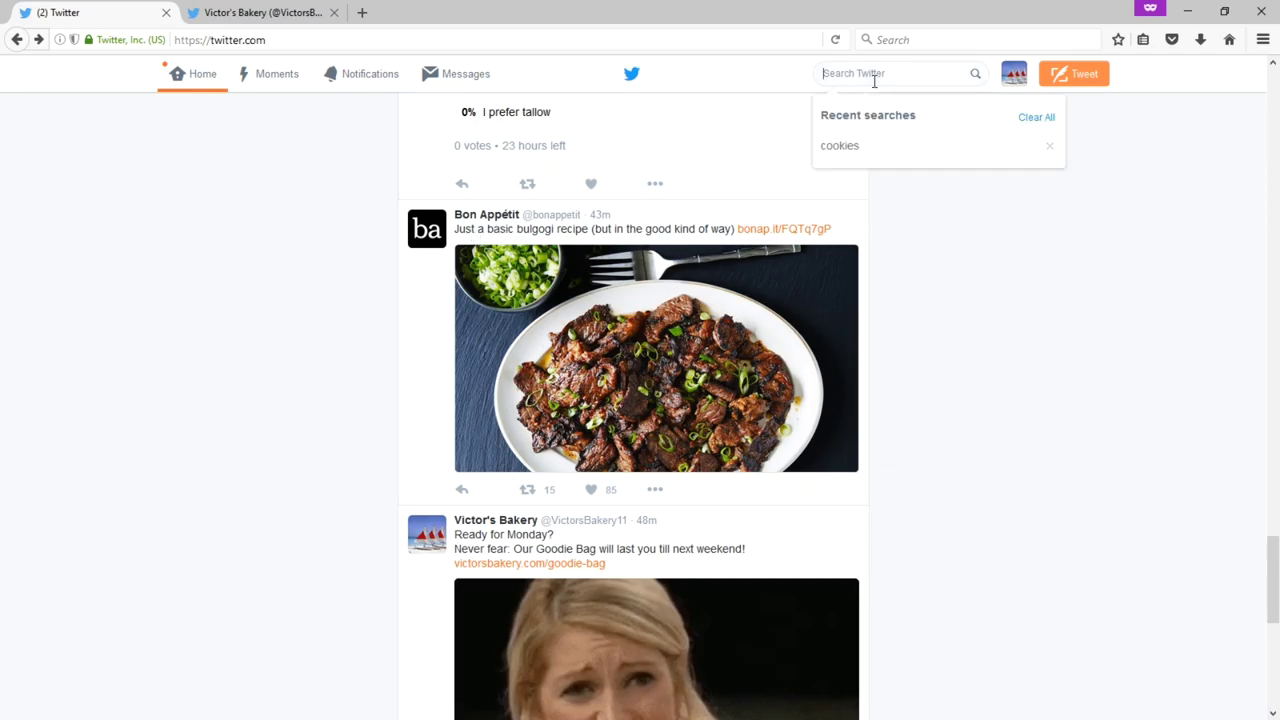
click(884, 148)
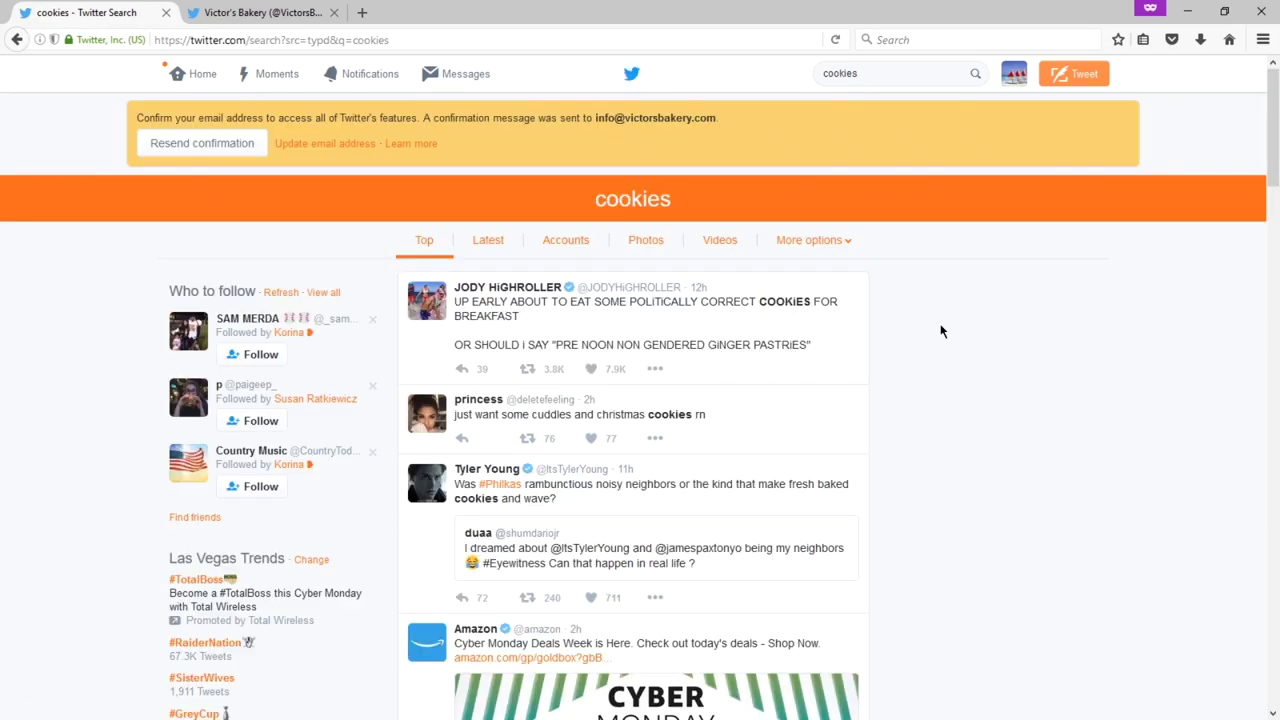
scroll(940, 330, down, 10)
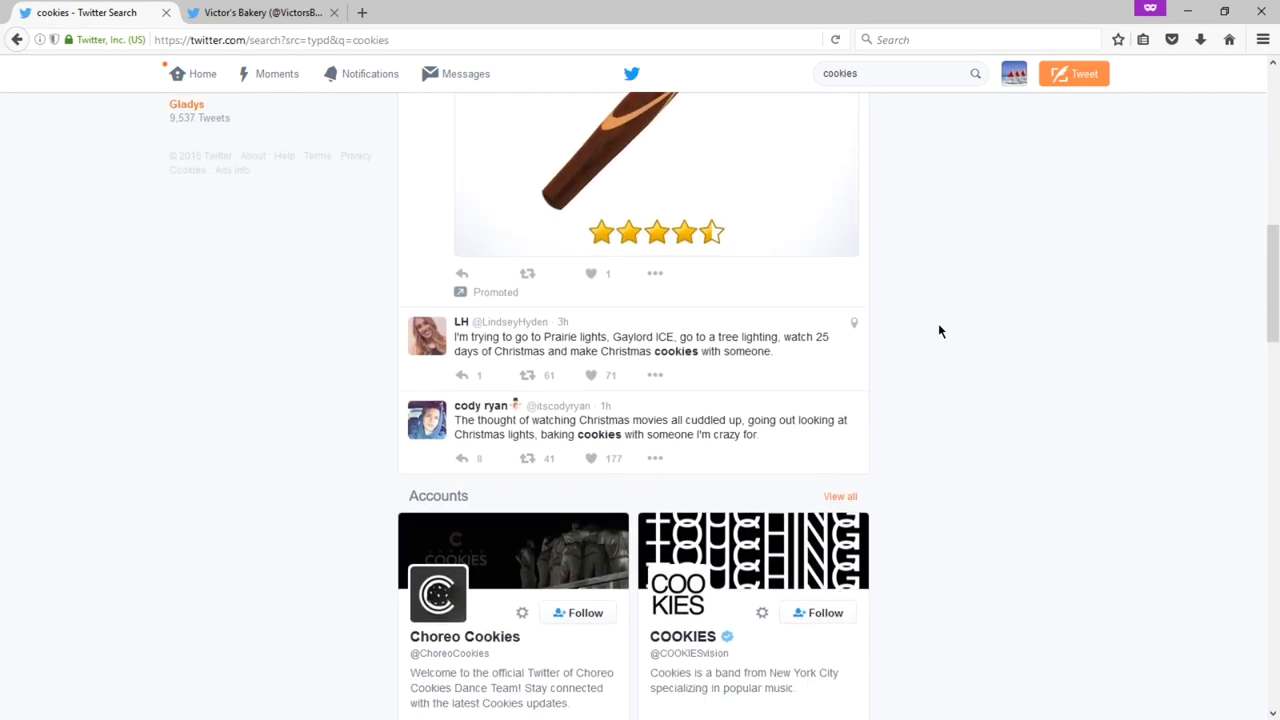
scroll(938, 331, up, 10)
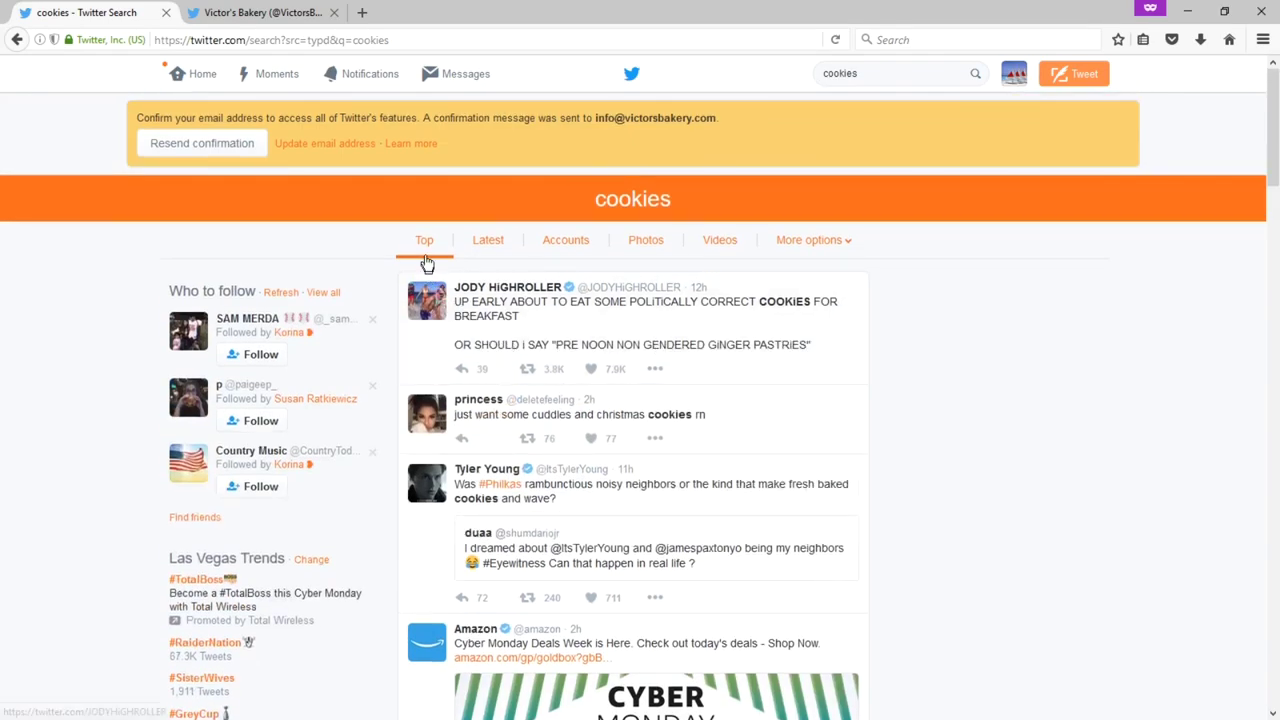
scroll(1150, 414, down, 6)
scroll(1183, 413, down, 5)
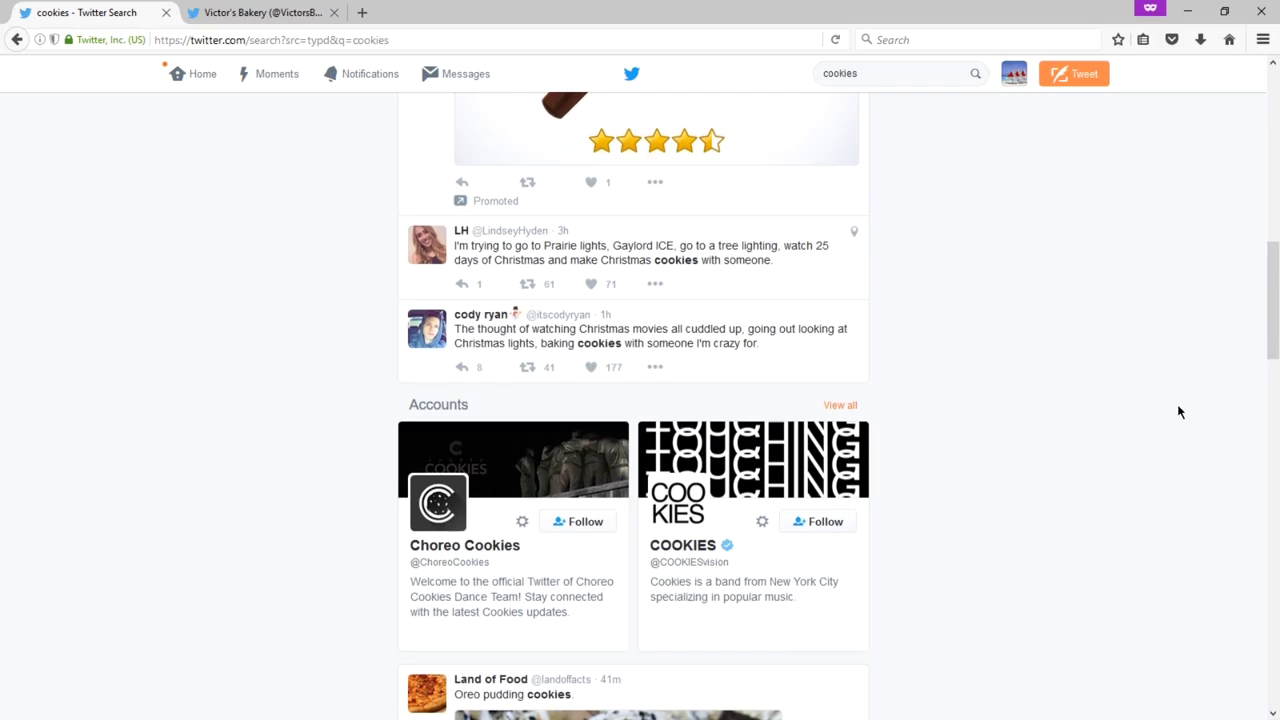
Open the tweet about baking cookies with someone and reply to the 'all I can do is dream' comment.
mouse_move(423, 333)
click(606, 322)
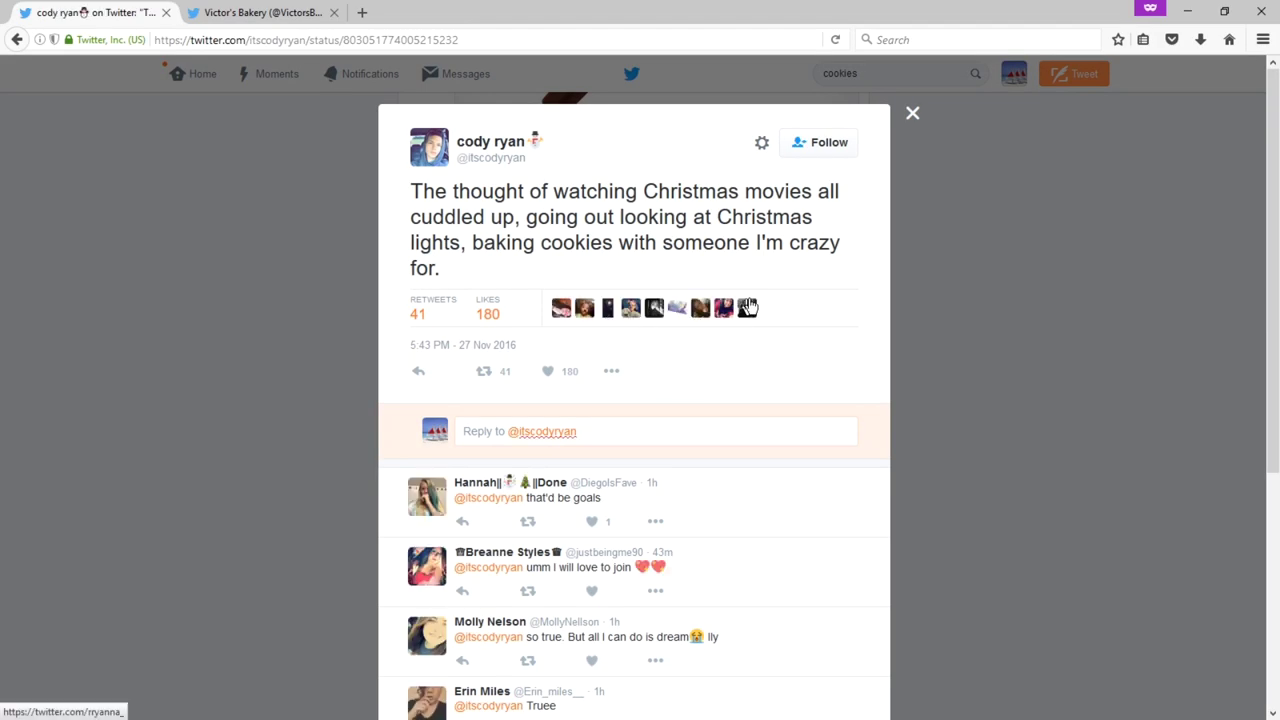
scroll(754, 302, down, 3)
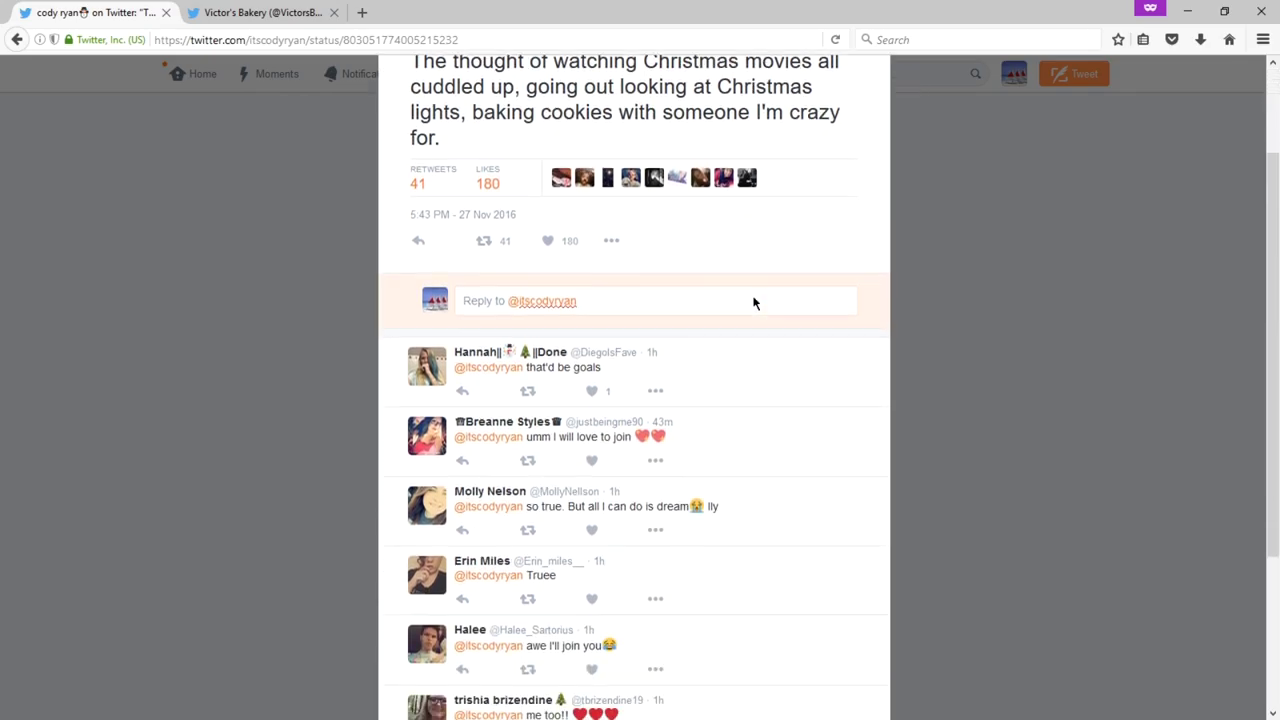
scroll(754, 302, down, 4)
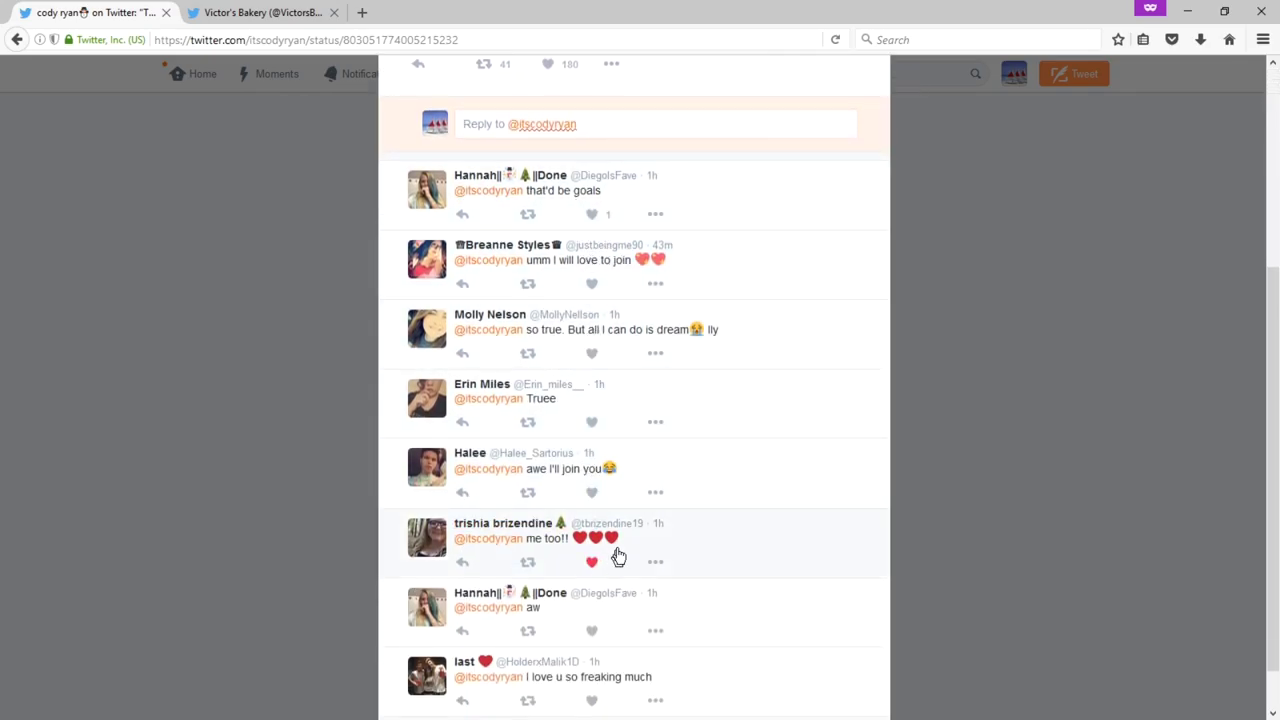
scroll(617, 556, down, 2)
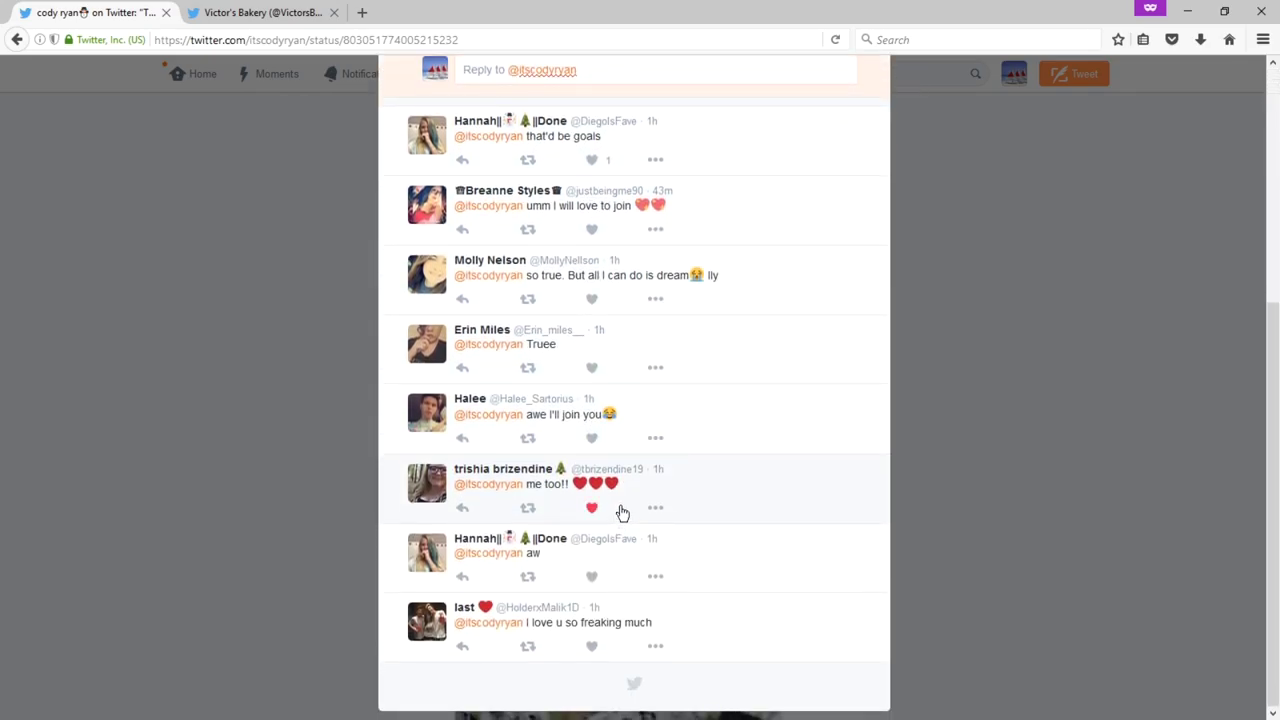
scroll(622, 514, up, 2)
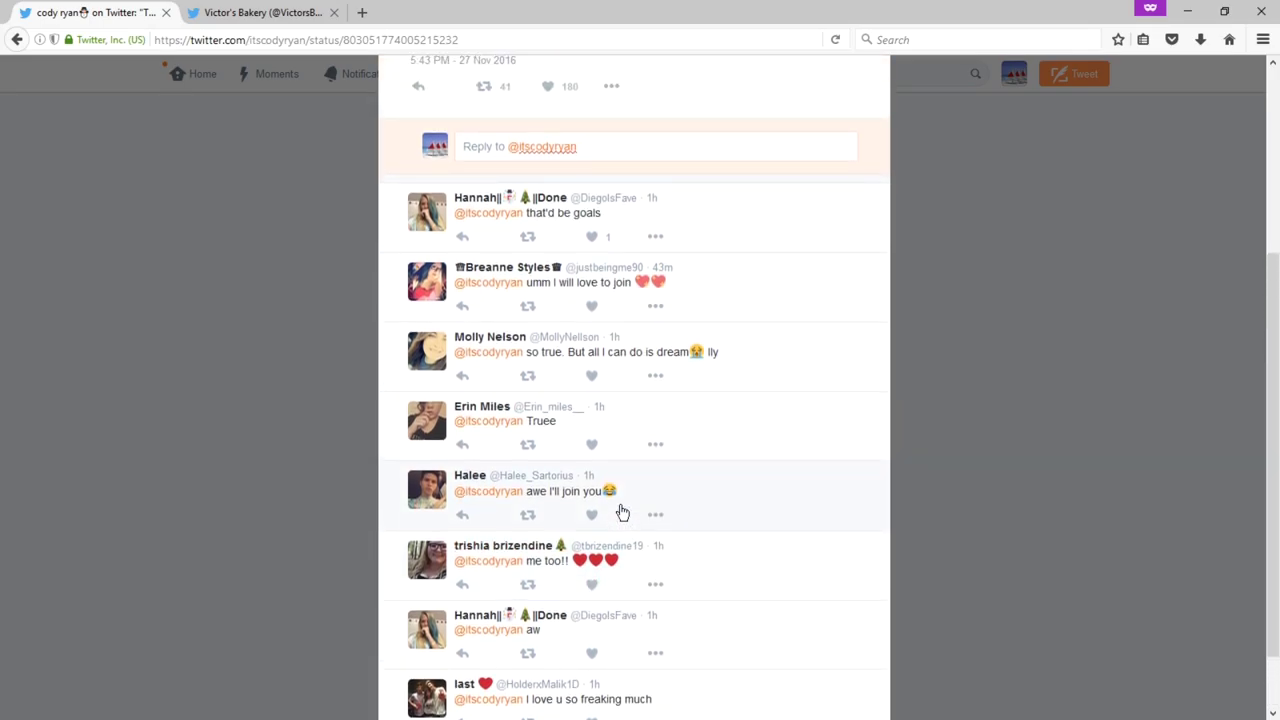
scroll(617, 507, up, 5)
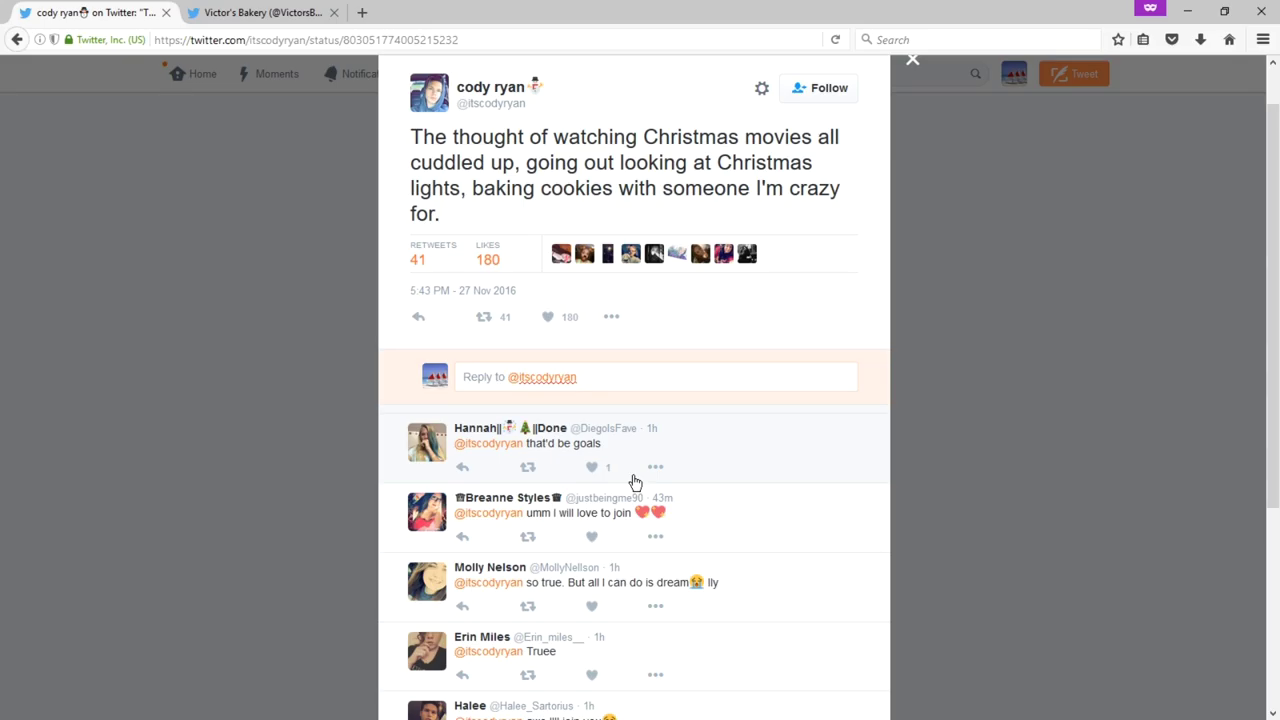
scroll(635, 483, down, 2)
mouse_move(417, 512)
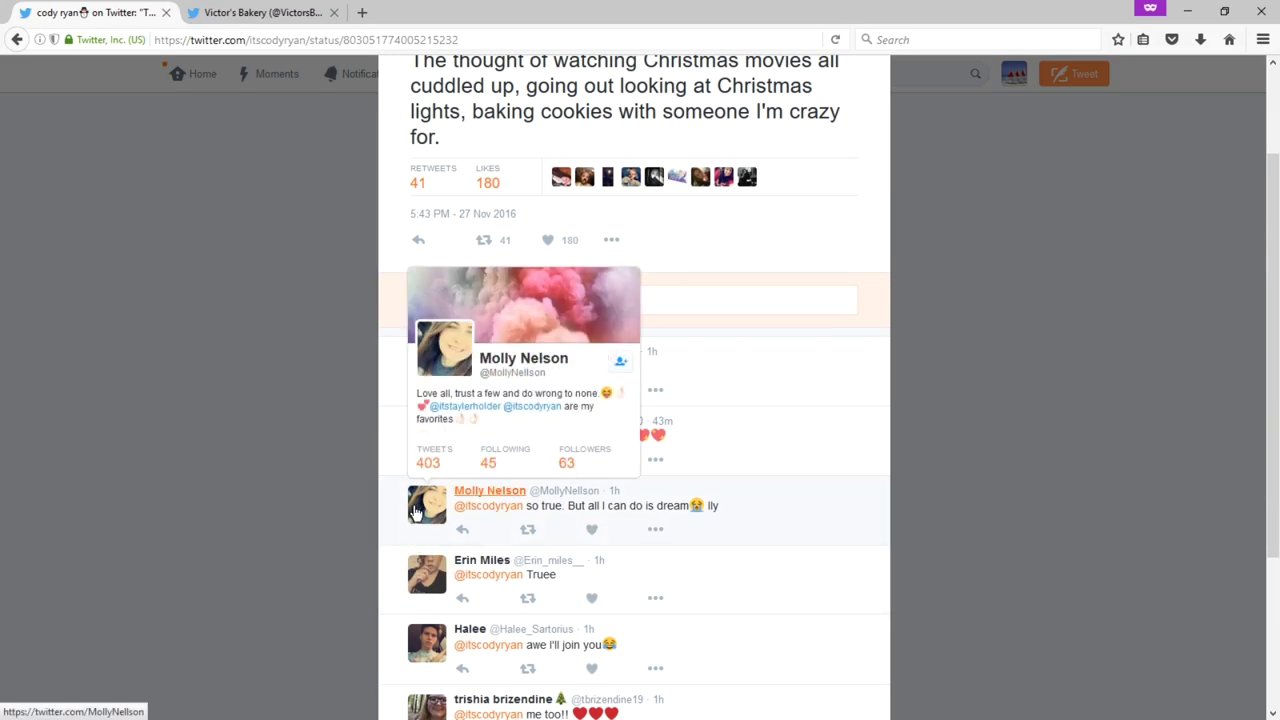
click(595, 530)
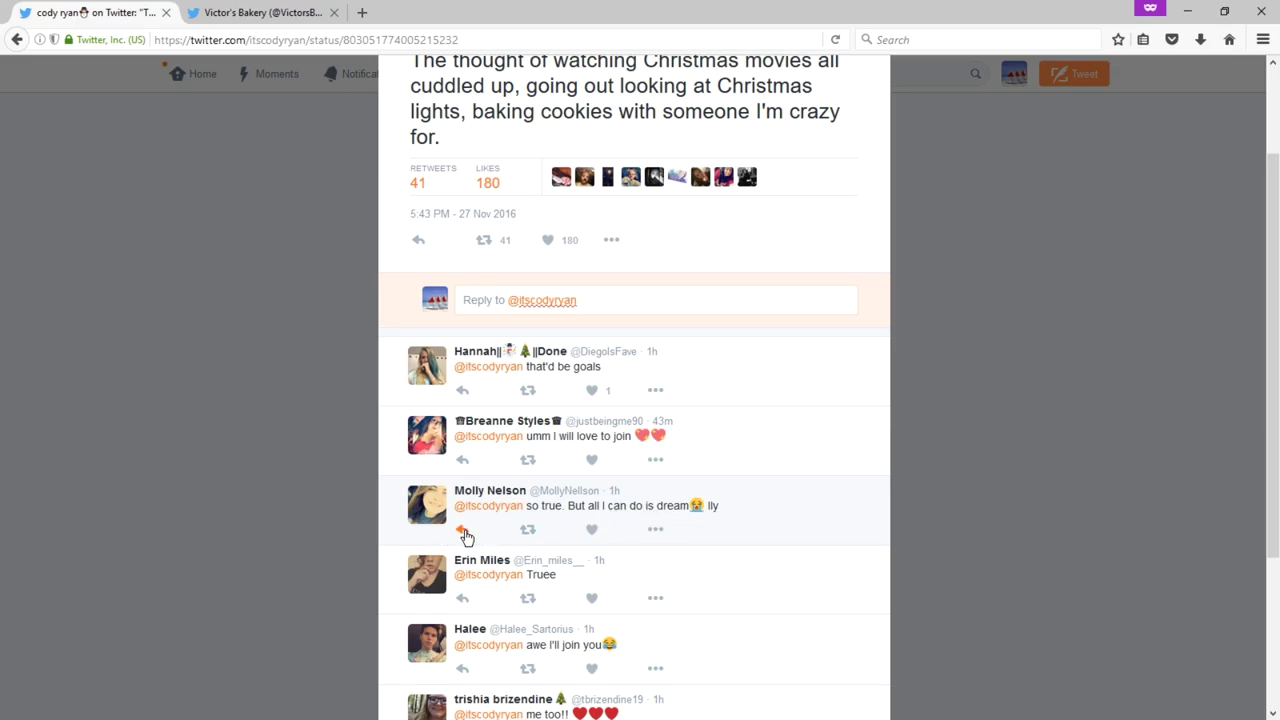
scroll(463, 533, up, 2)
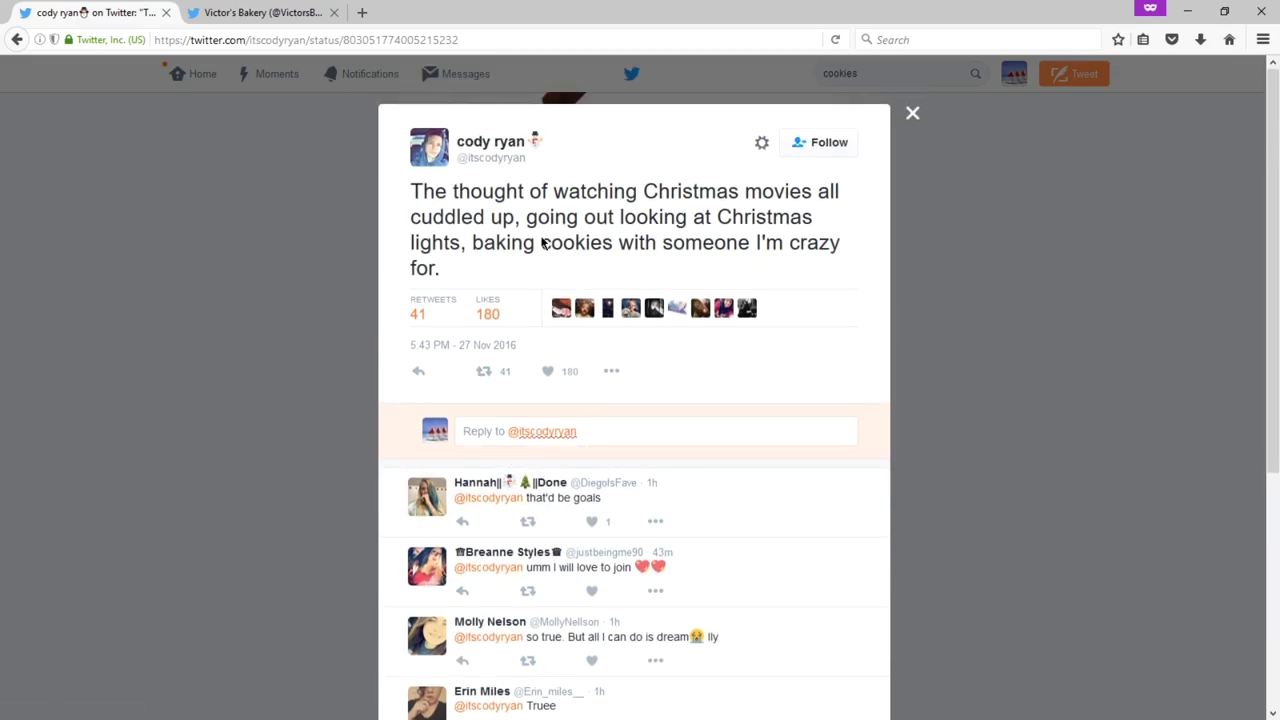
scroll(743, 337, down, 4)
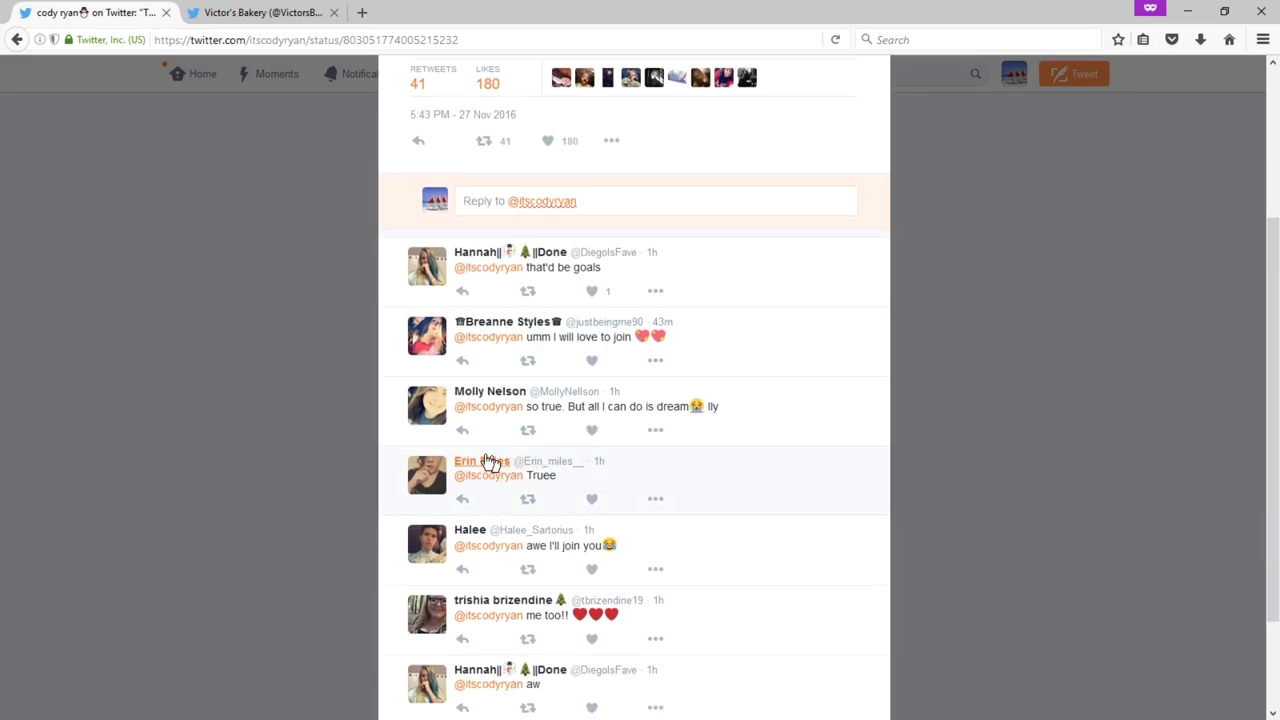
Write 'Why dream about baking cookies, when you can dream about EATING cookies?' without the extra handles.
click(460, 433)
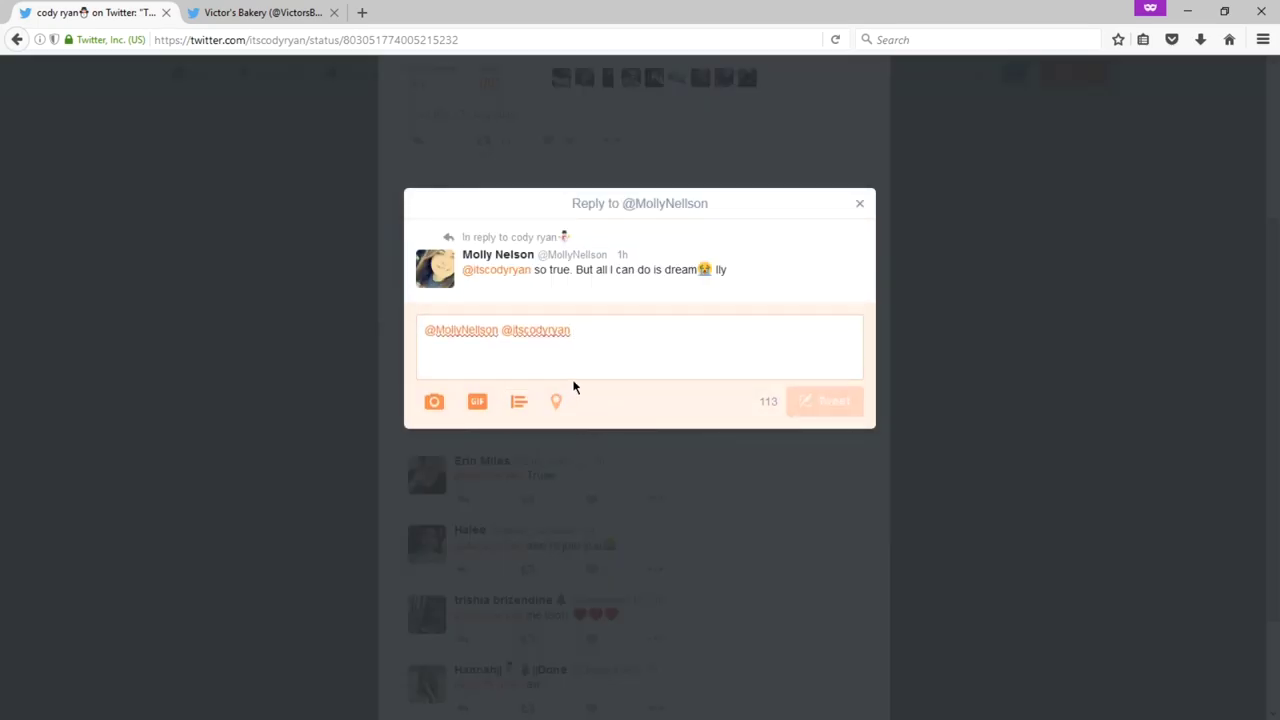
key(BackSpace)
key(BackSpace)
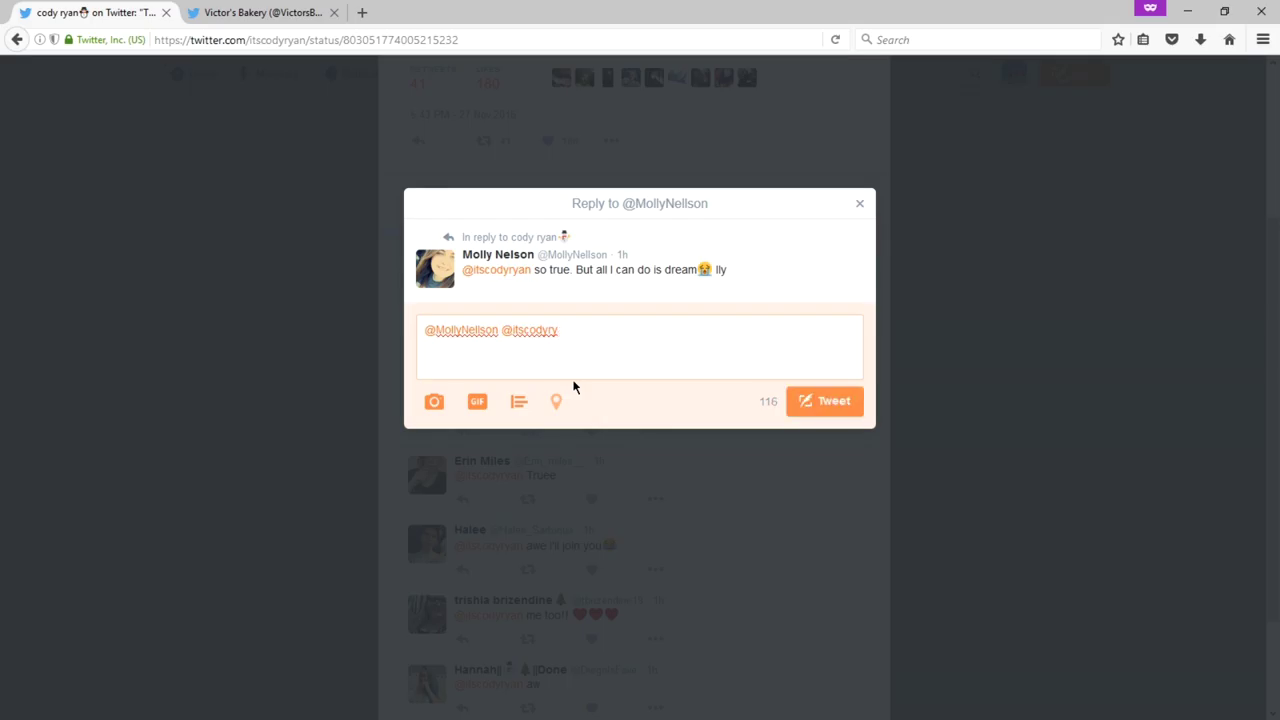
key(BackSpace)
key(BackSpace)
key(BackSpace)
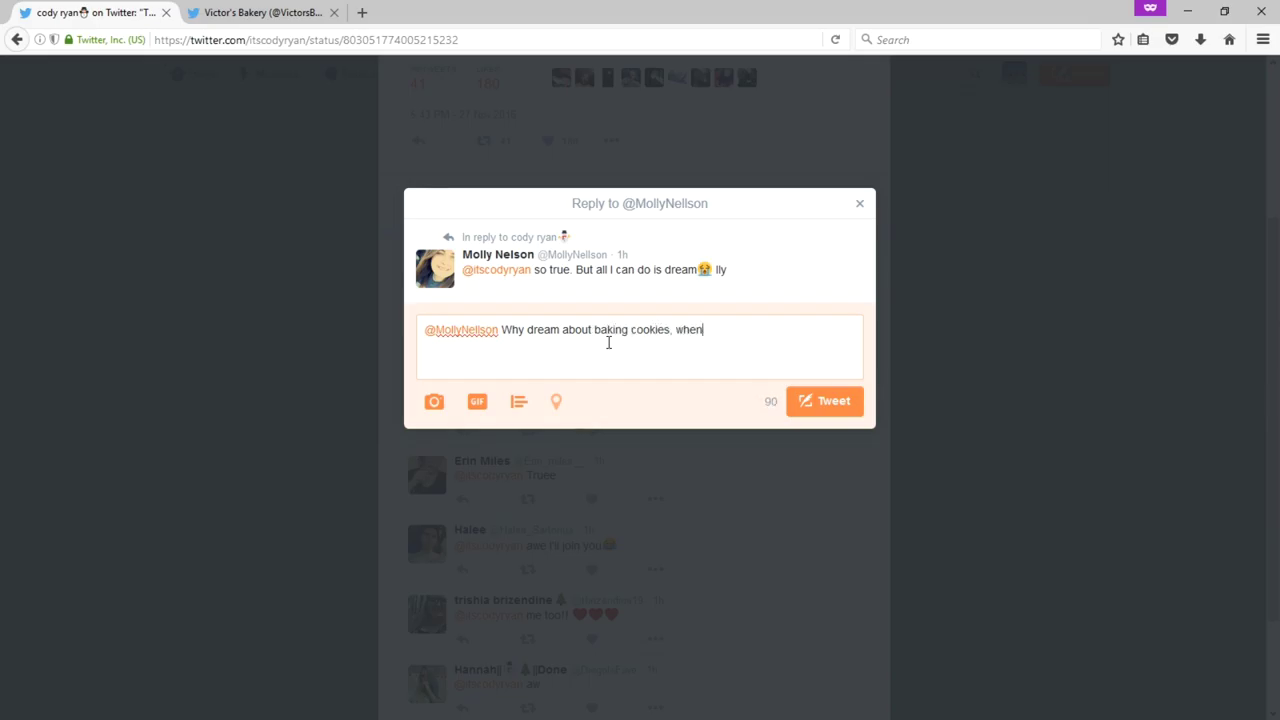
text(you can dream about EATING cookies?)
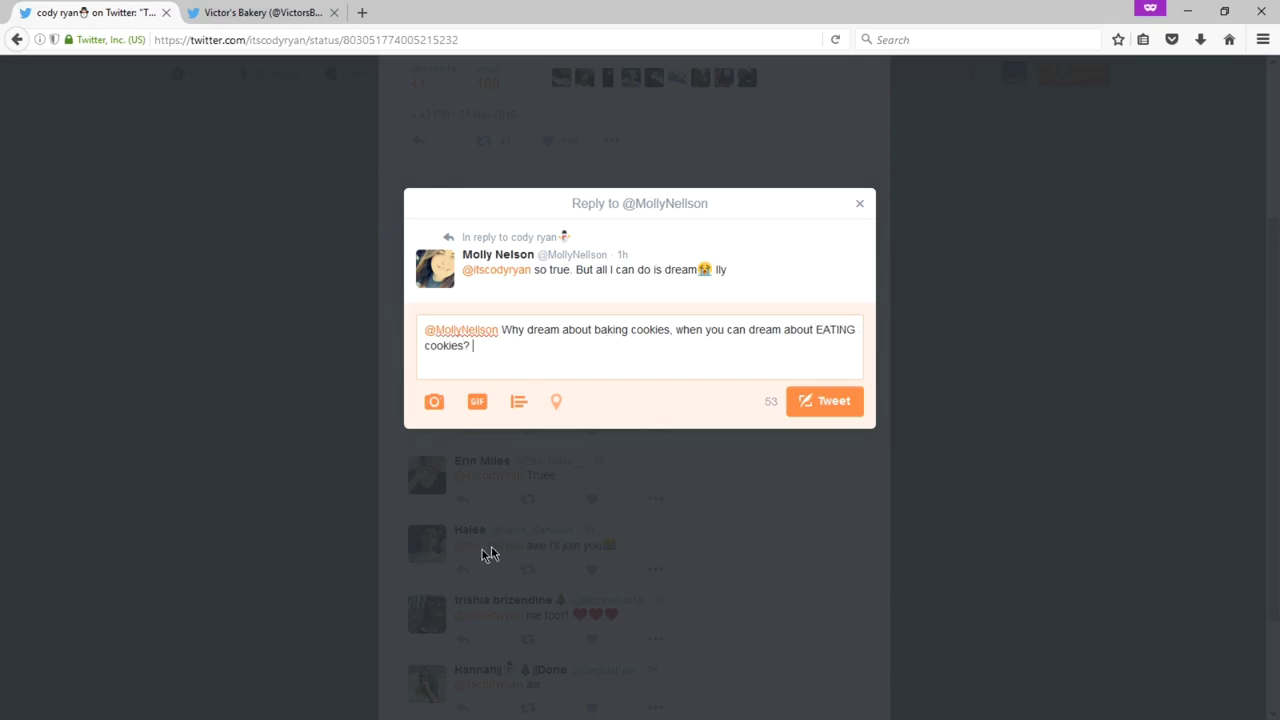
Attach the first 'cookie monster' GIF and send the reply.
click(477, 403)
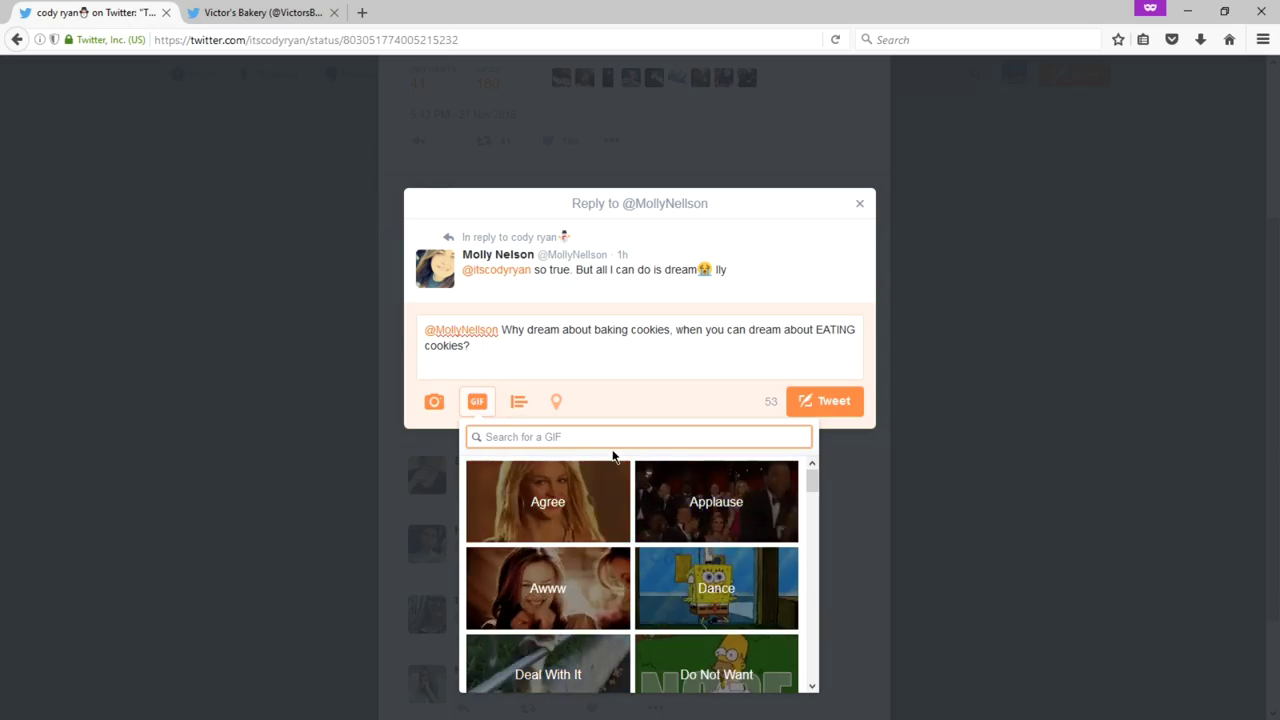
text(coo)
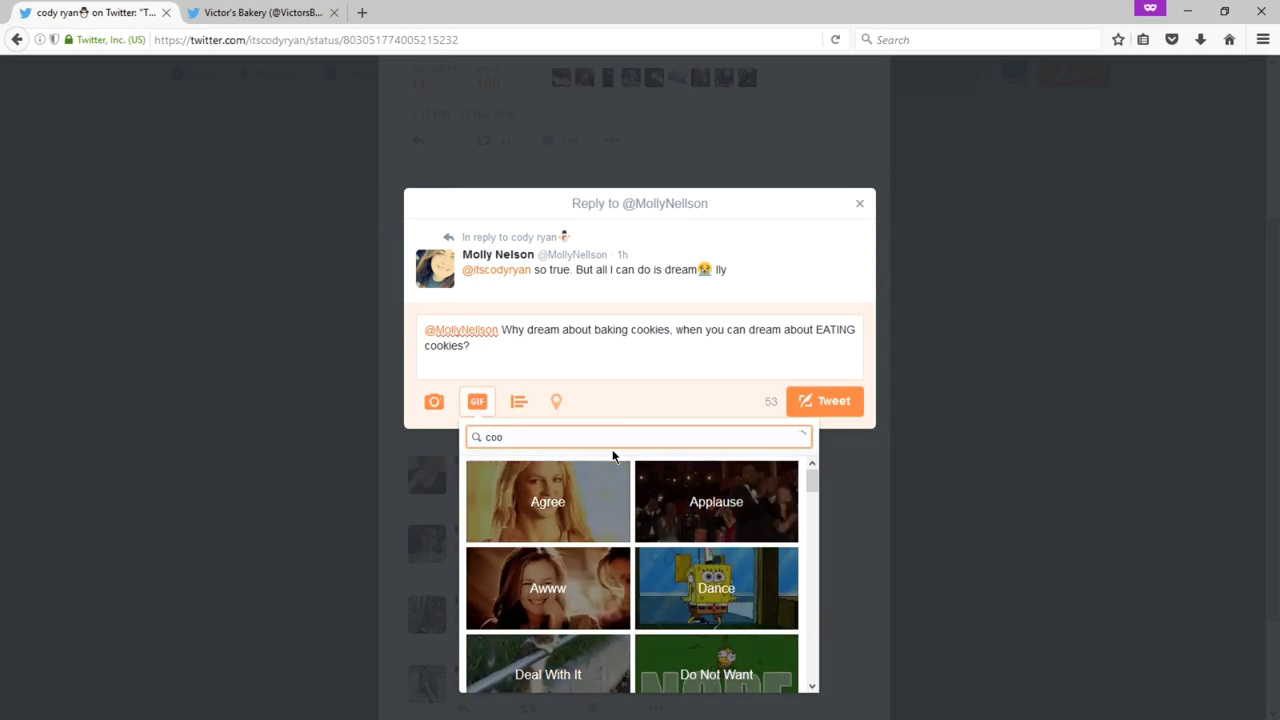
text(kie monster)
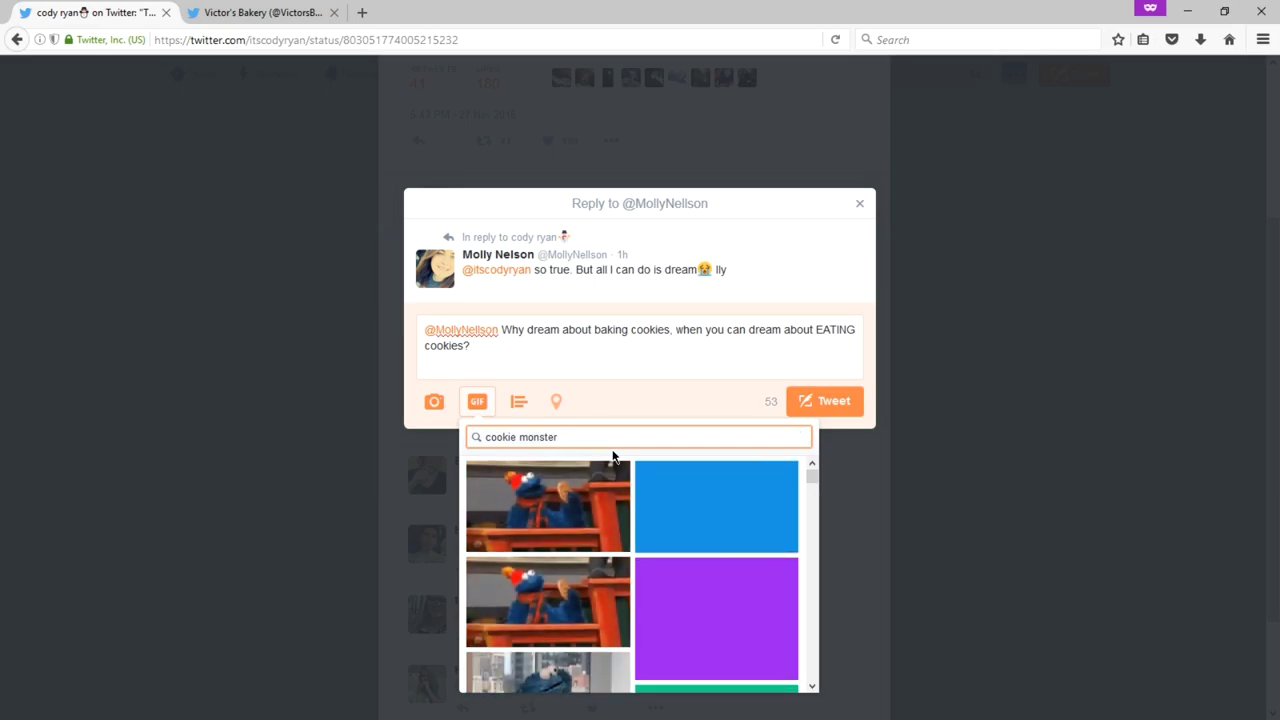
click(581, 498)
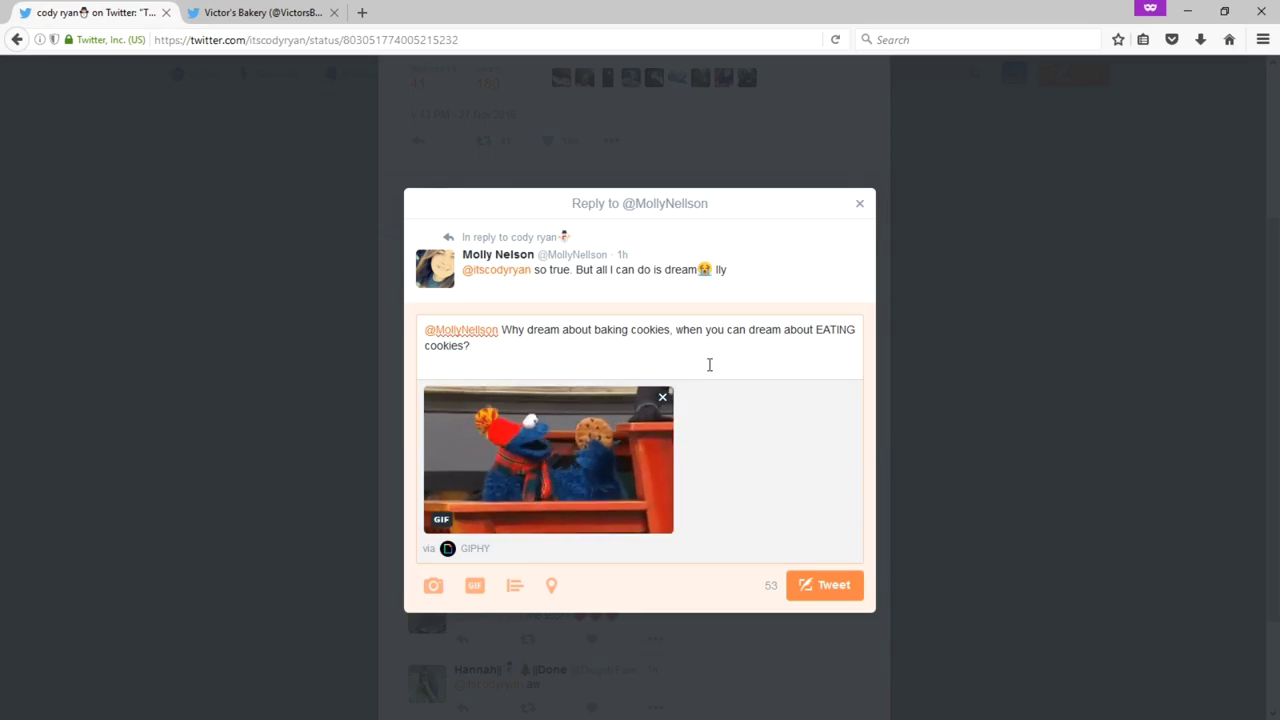
click(840, 591)
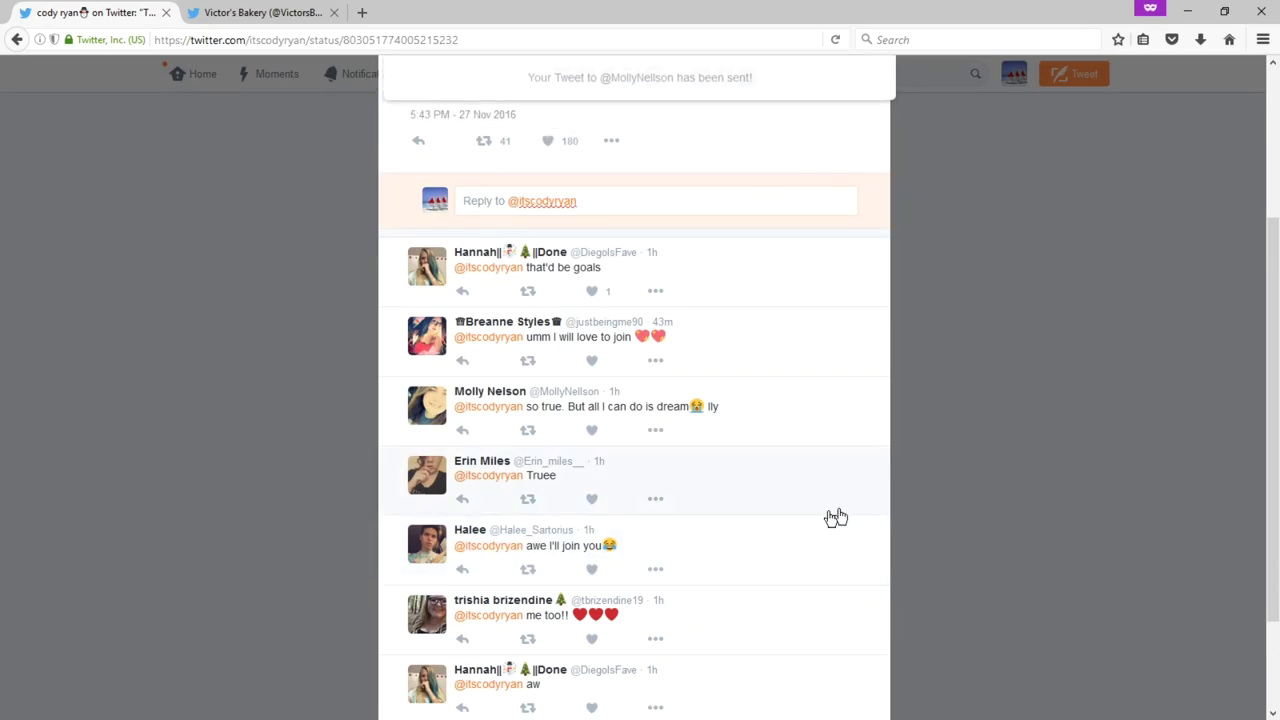
scroll(880, 480, down, 2)
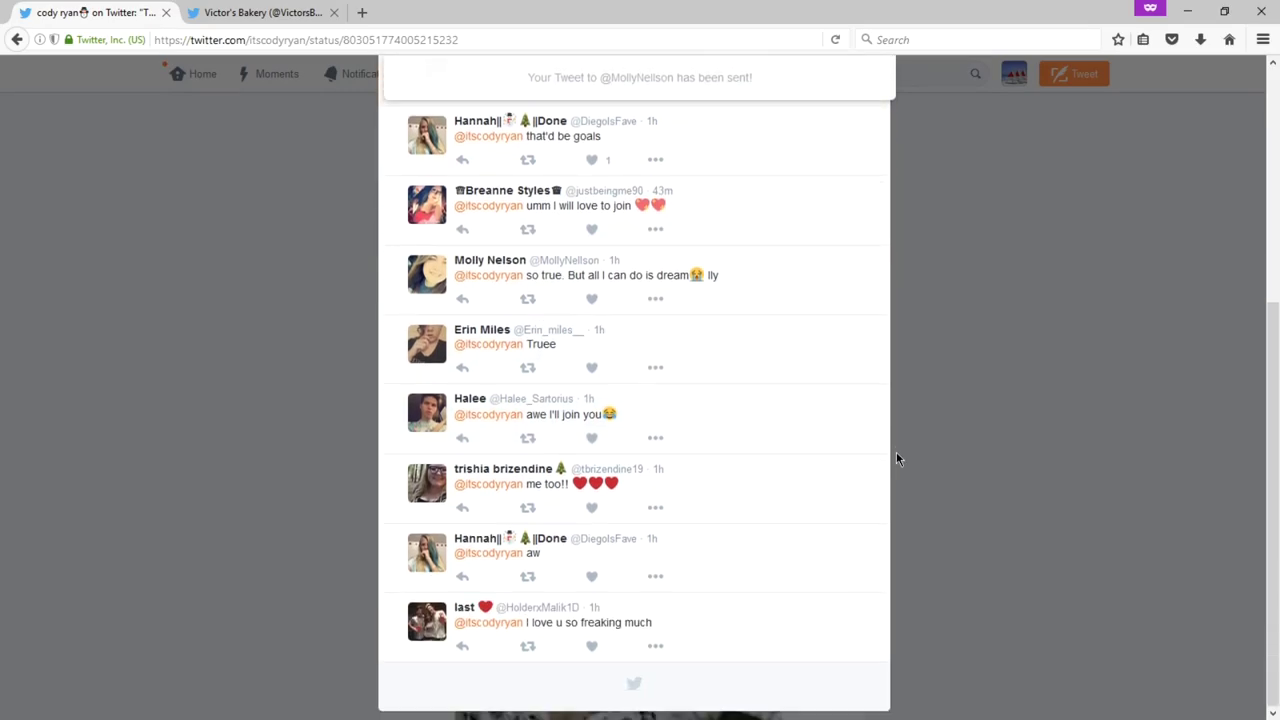
Return to the cookies results and open the 'I was making cookies and I got bored' tweet.
click(1037, 448)
scroll(477, 580, down, 3)
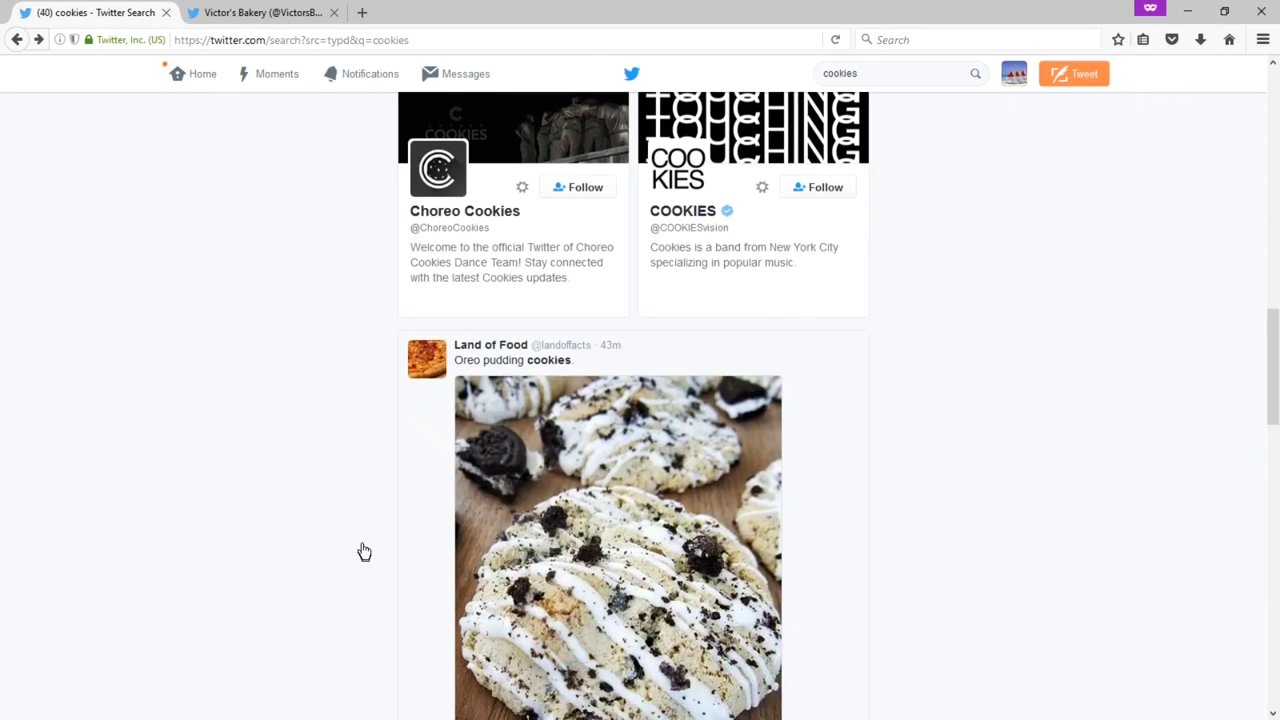
scroll(400, 480, down, 1)
scroll(360, 537, down, 1)
scroll(277, 602, down, 3)
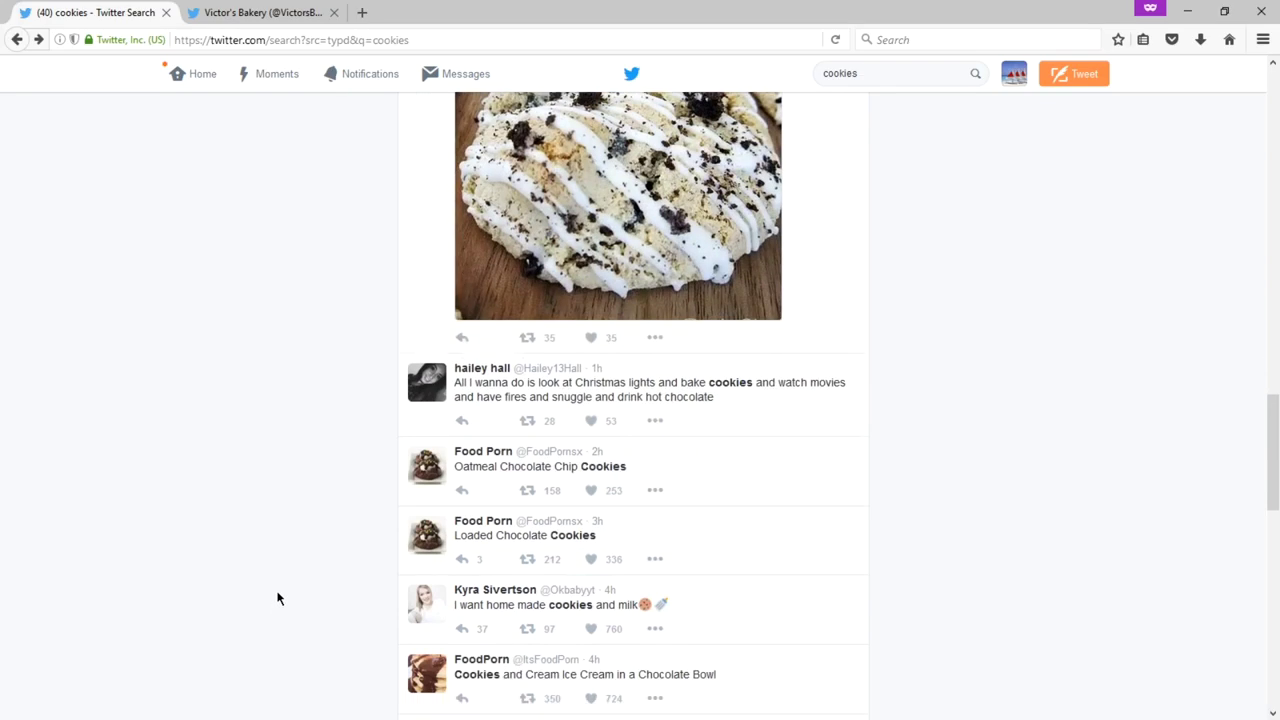
scroll(310, 570, down, 8)
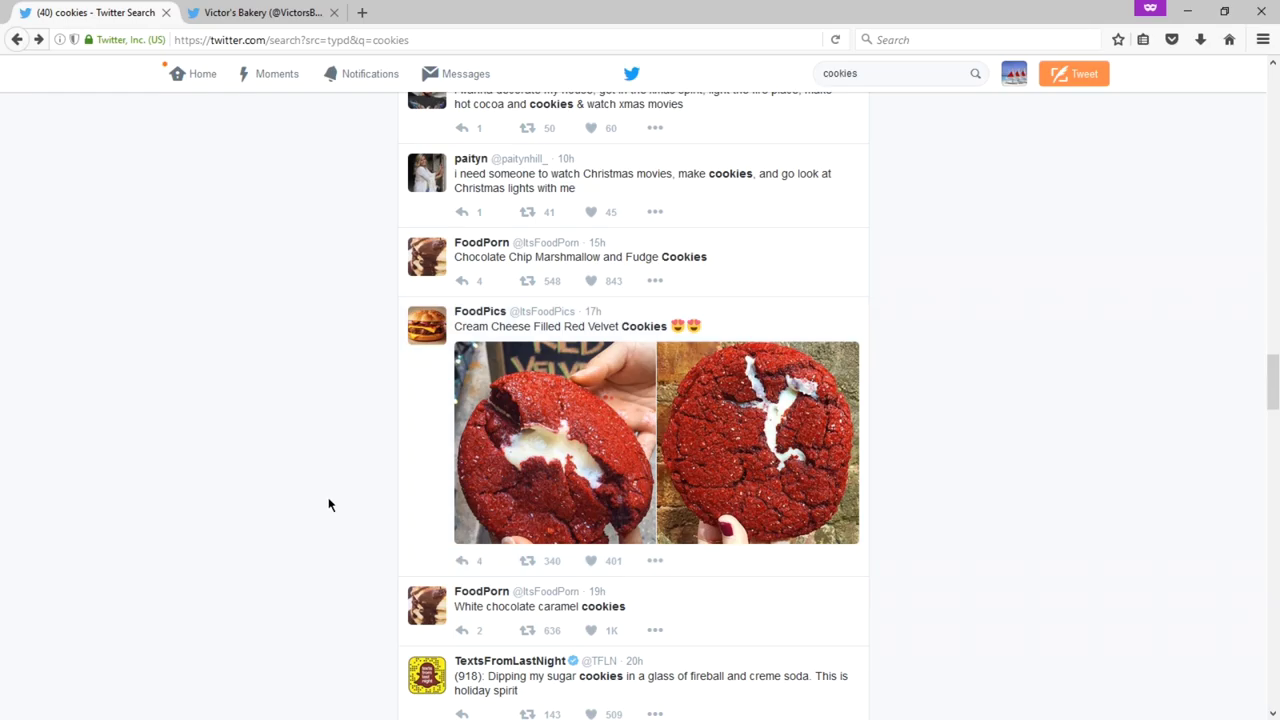
scroll(328, 498, down, 5)
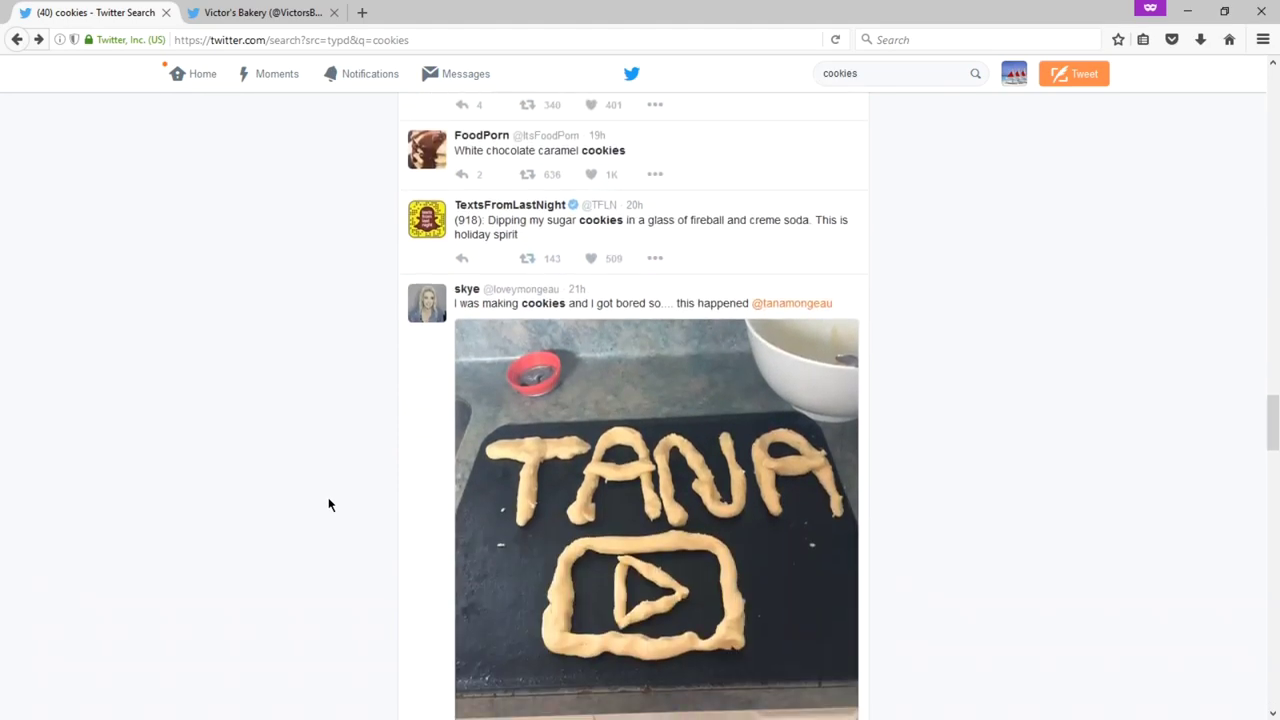
scroll(328, 504, down, 1)
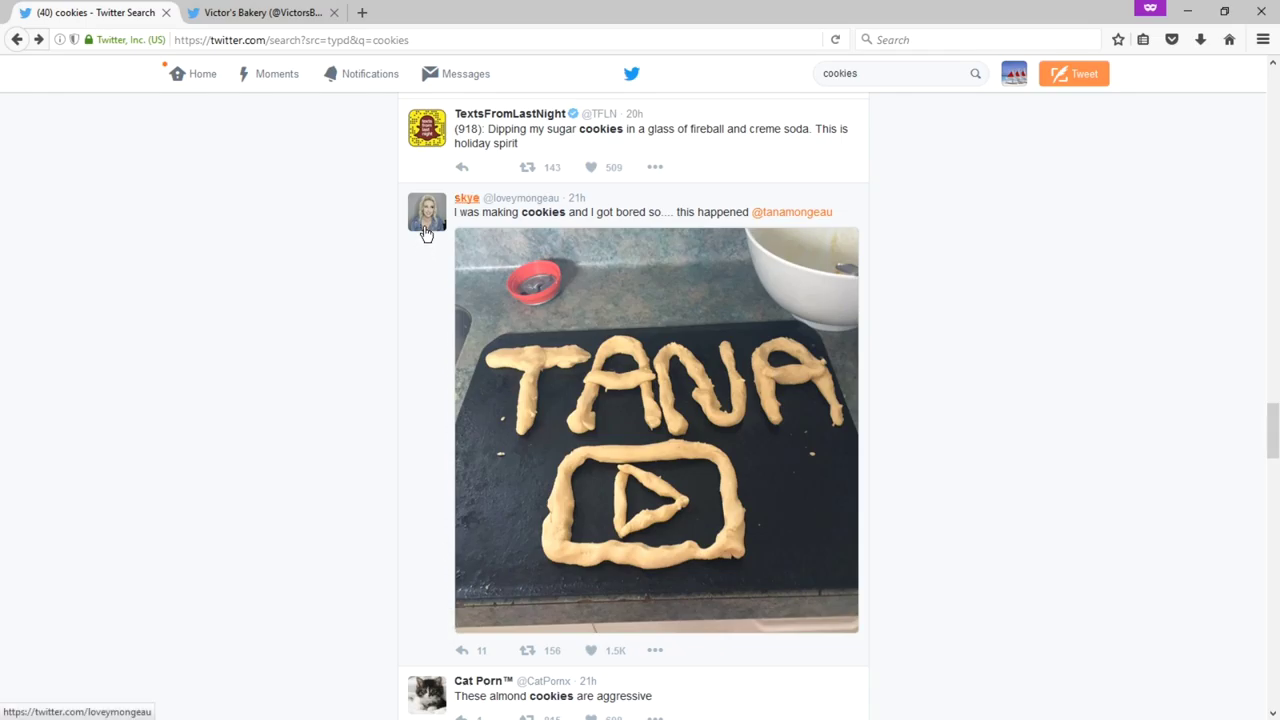
mouse_move(425, 232)
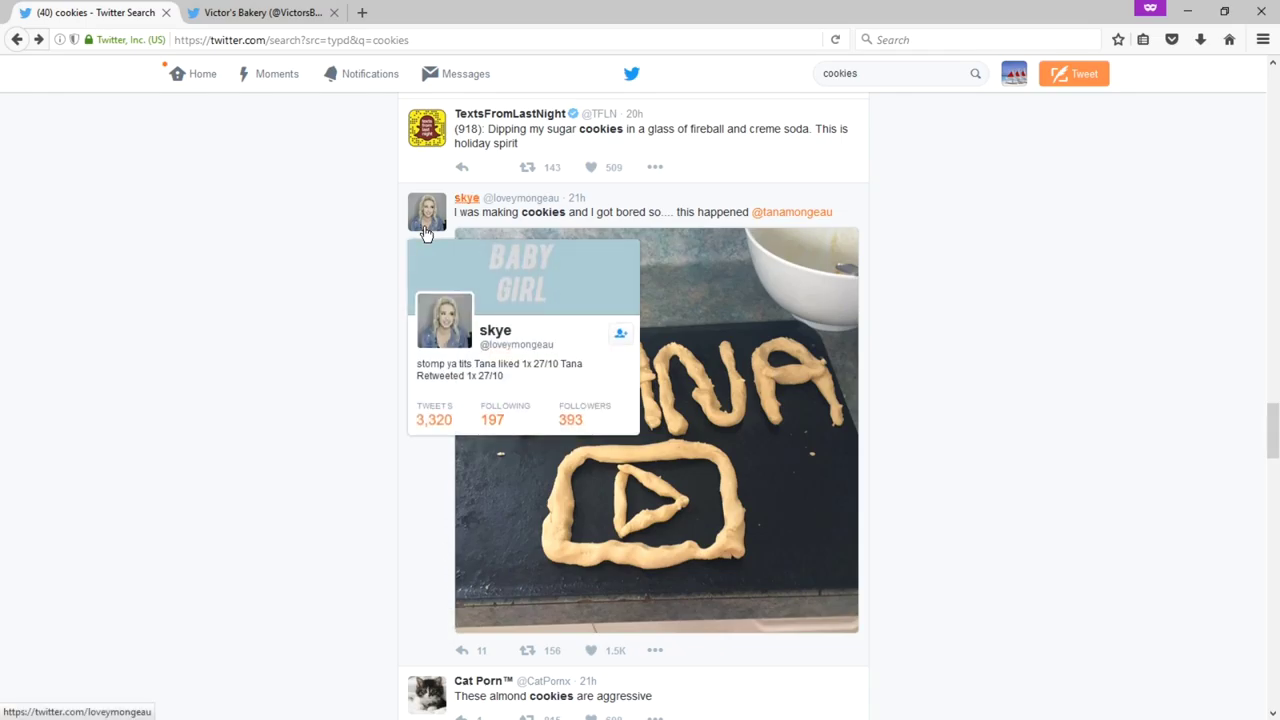
click(470, 214)
scroll(569, 277, down, 1)
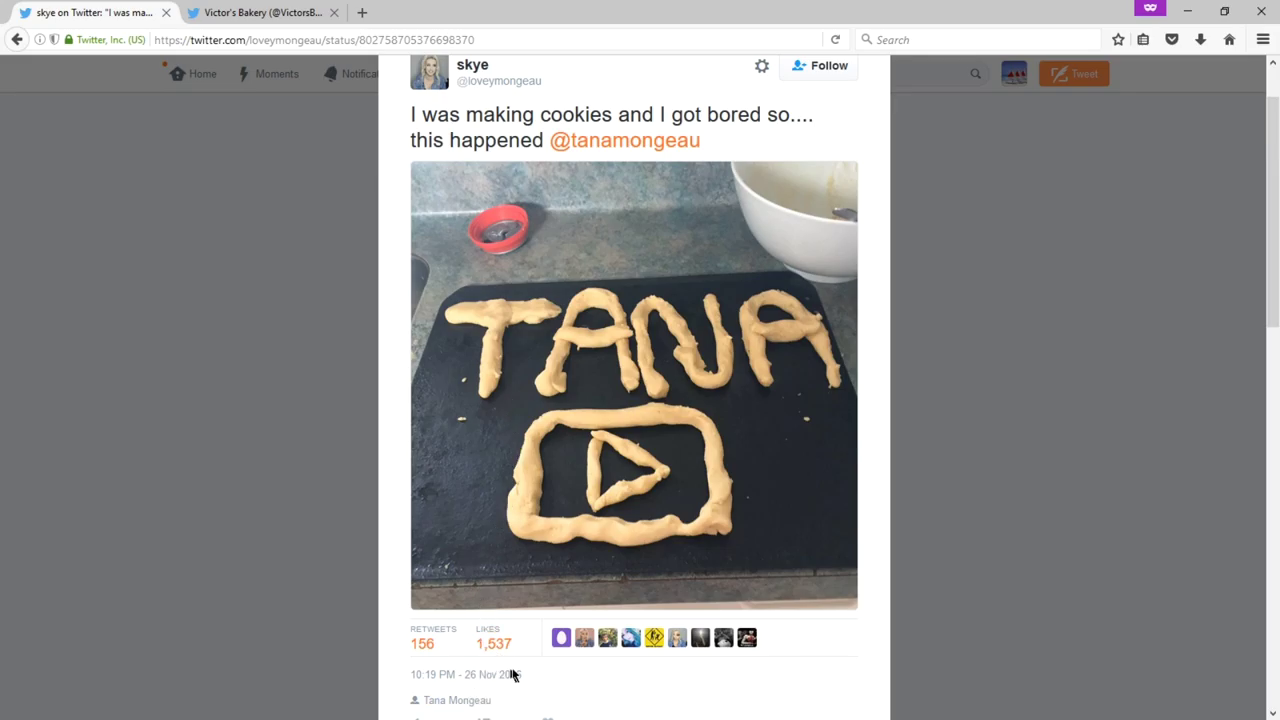
scroll(518, 665, down, 3)
scroll(525, 662, down, 3)
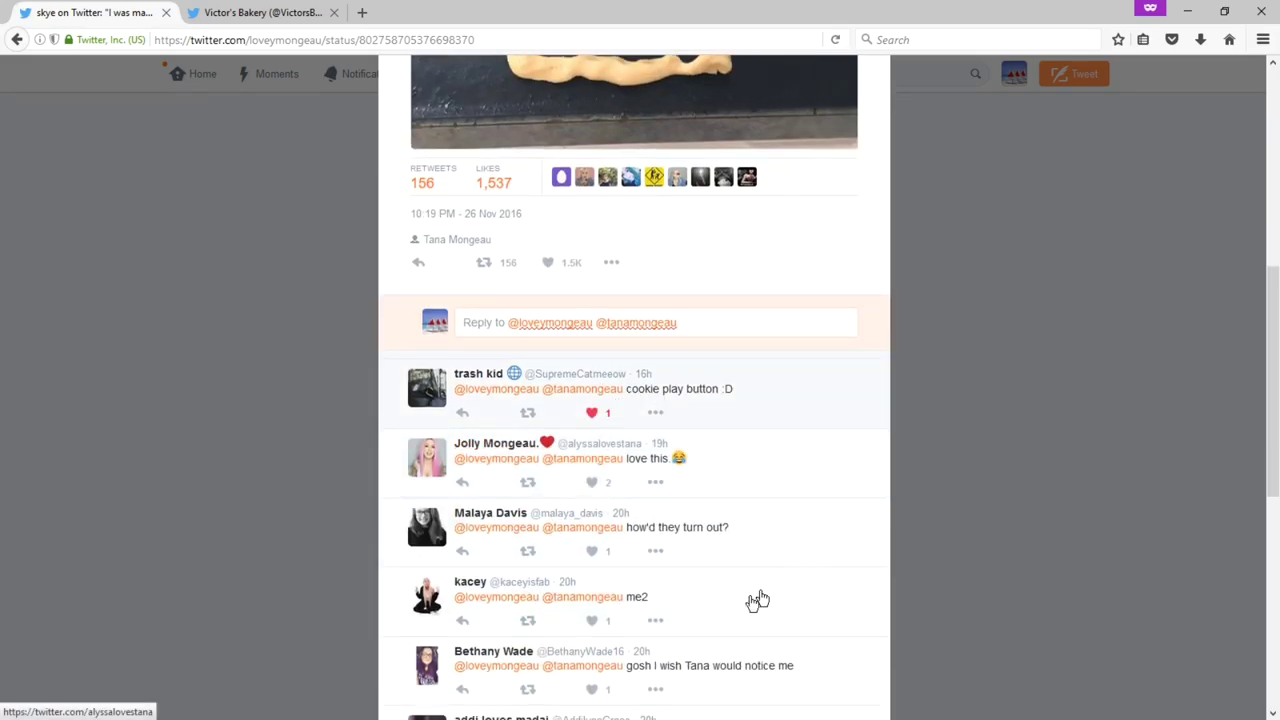
scroll(706, 617, down, 2)
scroll(649, 491, down, 5)
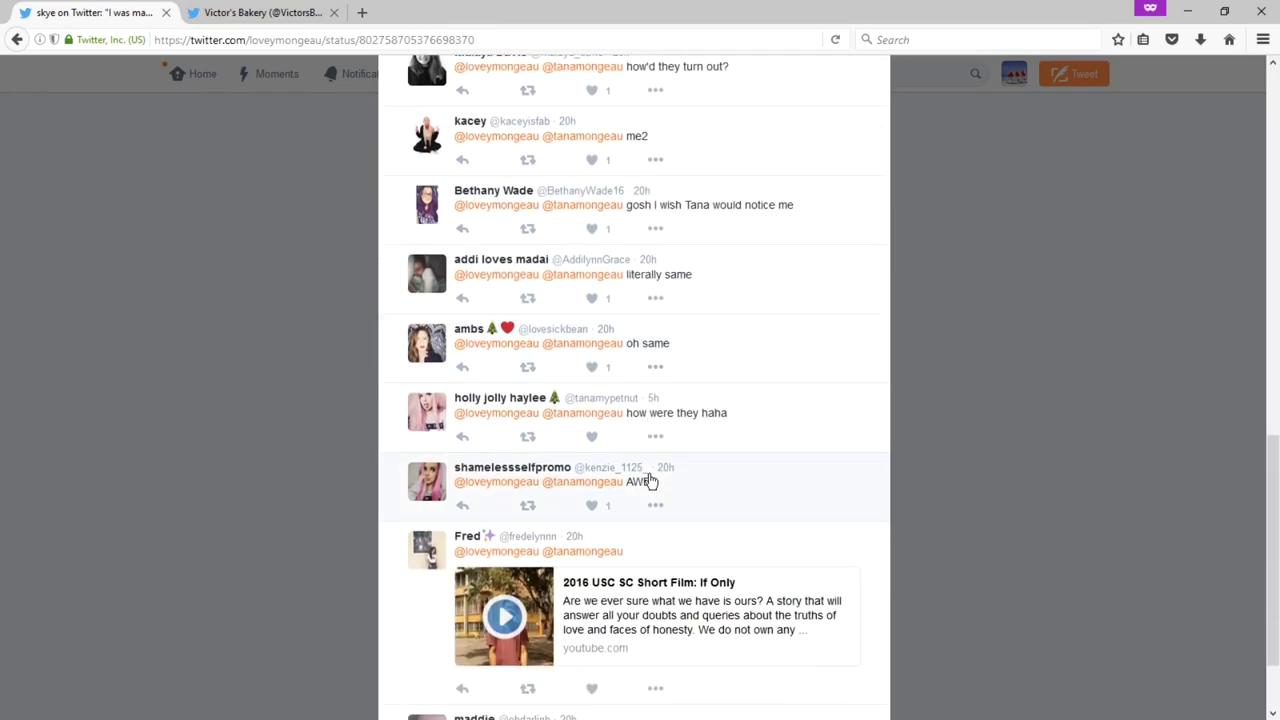
scroll(649, 478, up, 5)
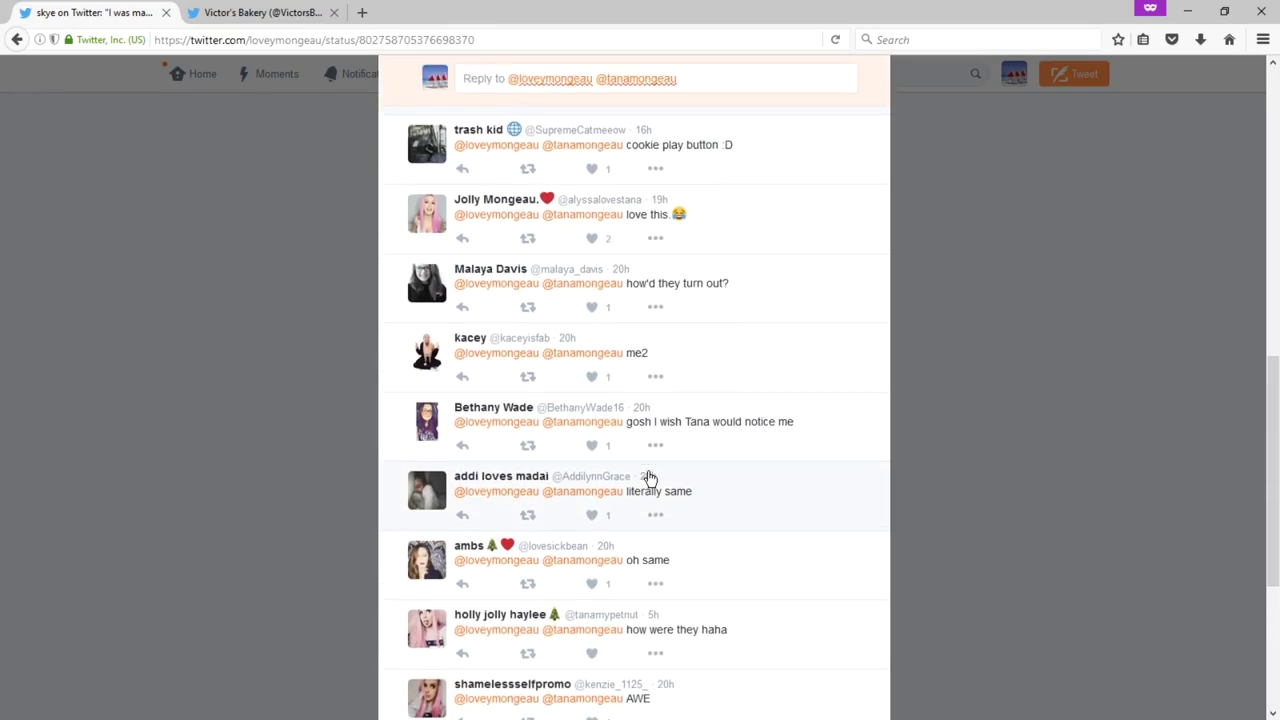
scroll(648, 480, up, 2)
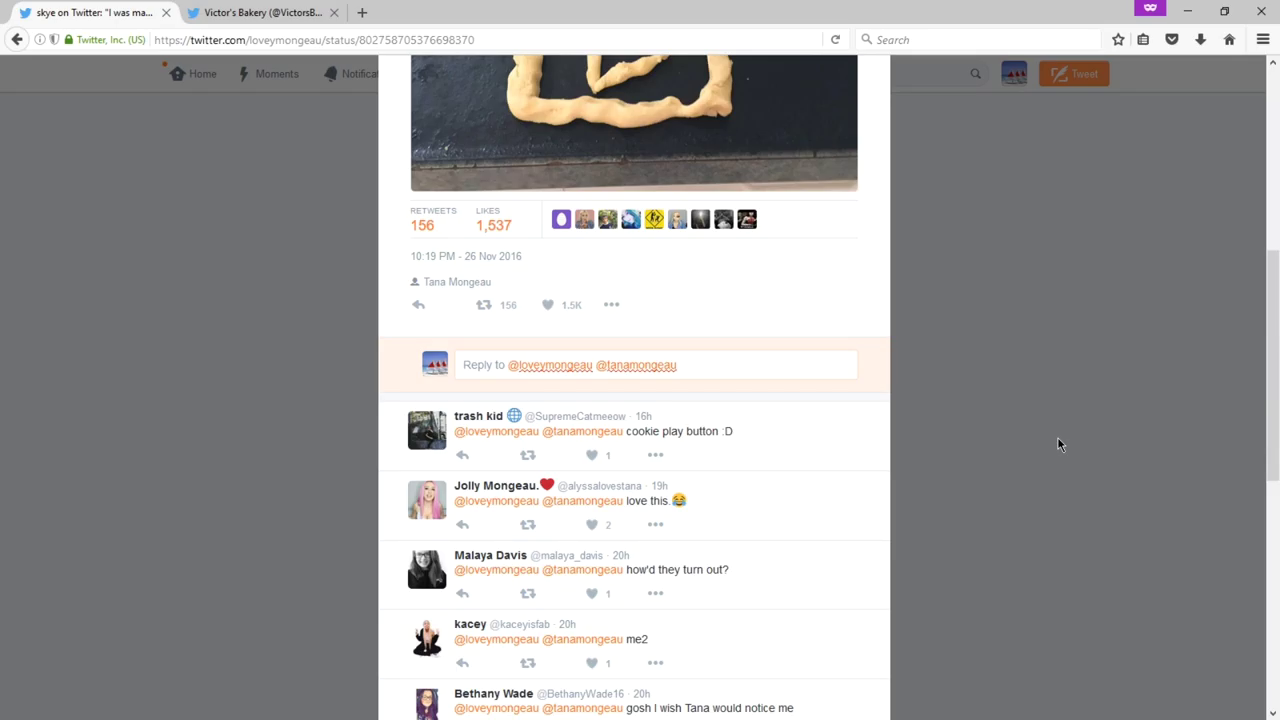
click(1054, 407)
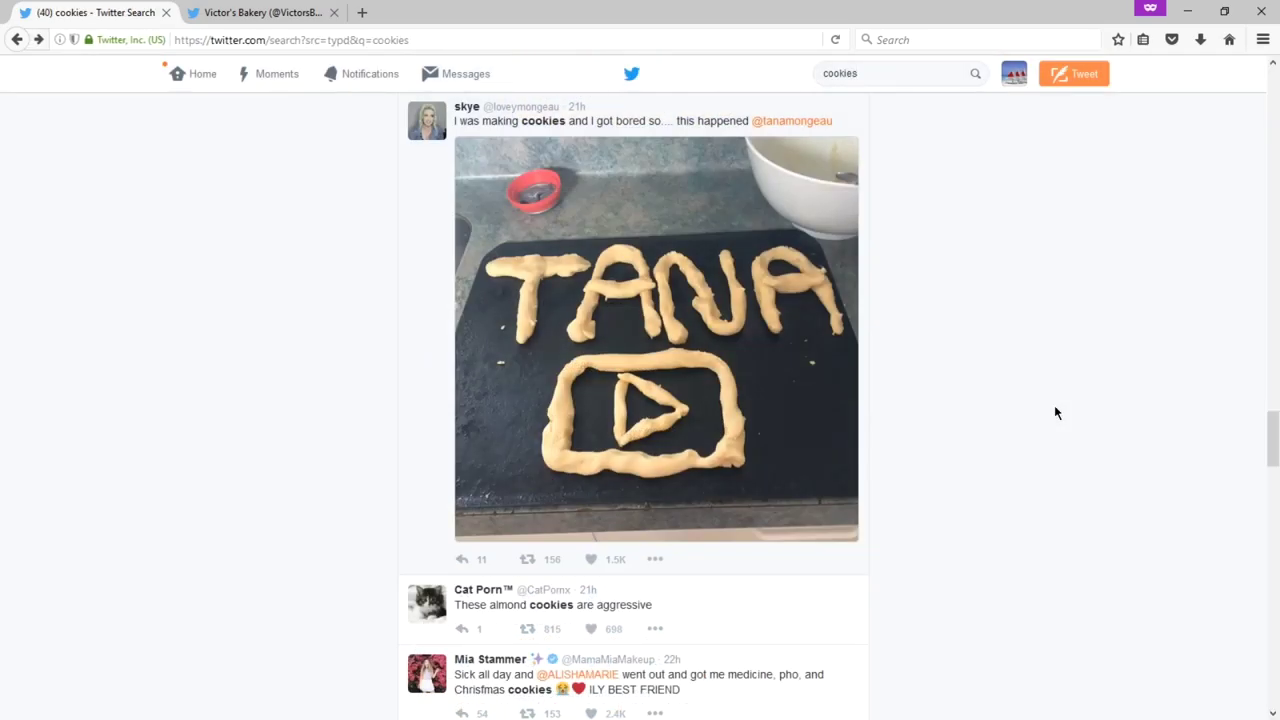
scroll(994, 368, up, 5)
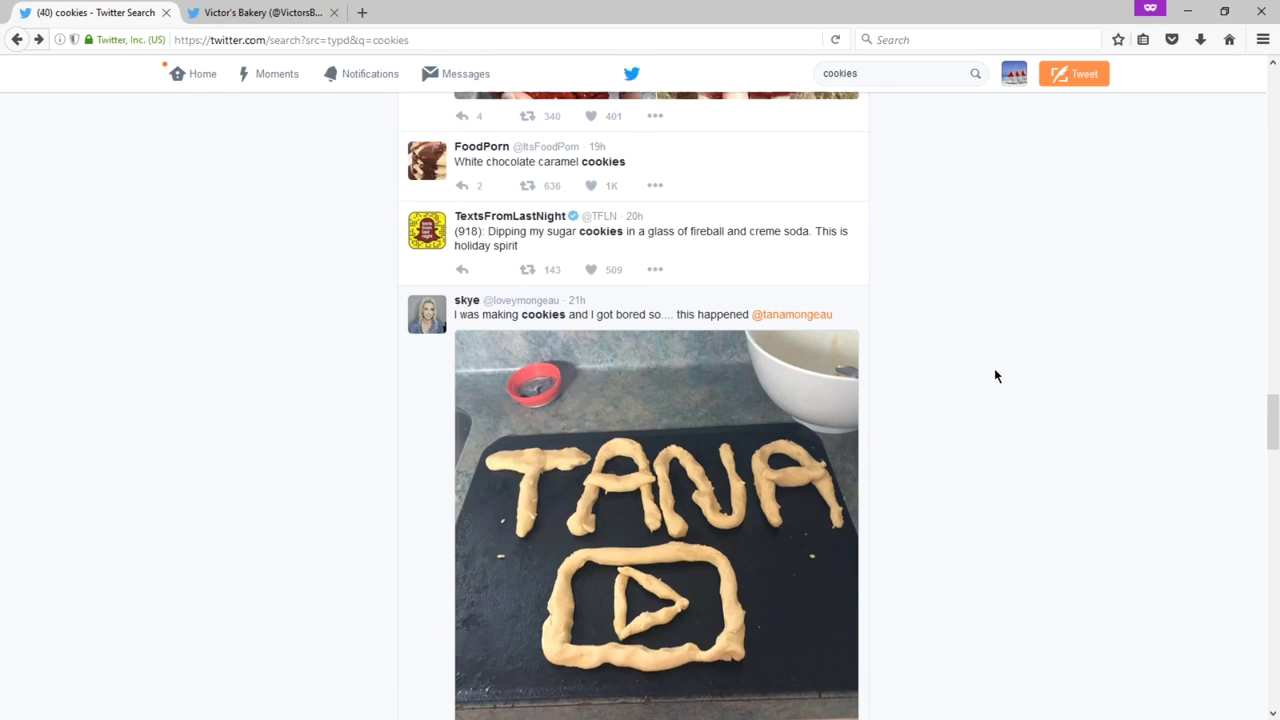
Check the bakery's recent tweets on the home timeline, then open the Victor's Bakery profile.
click(195, 74)
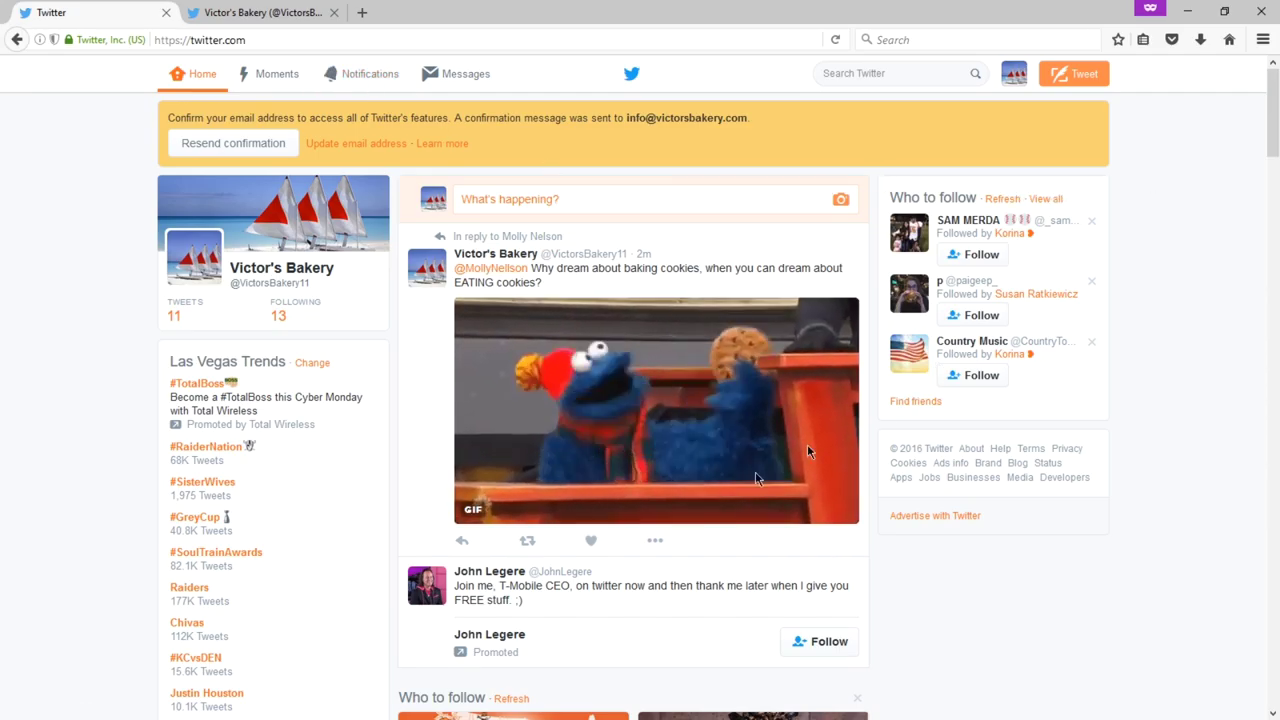
scroll(1037, 289, down, 15)
scroll(1037, 290, down, 3)
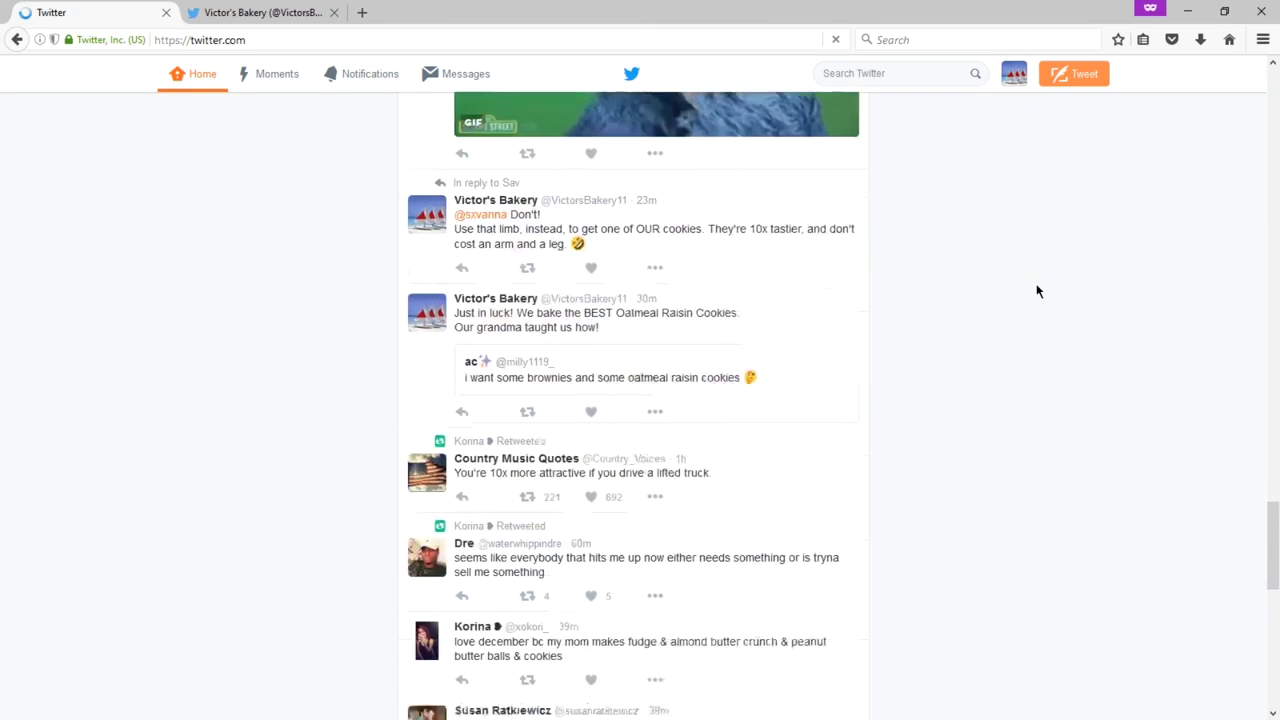
scroll(1037, 291, down, 3)
scroll(1037, 291, down, 6)
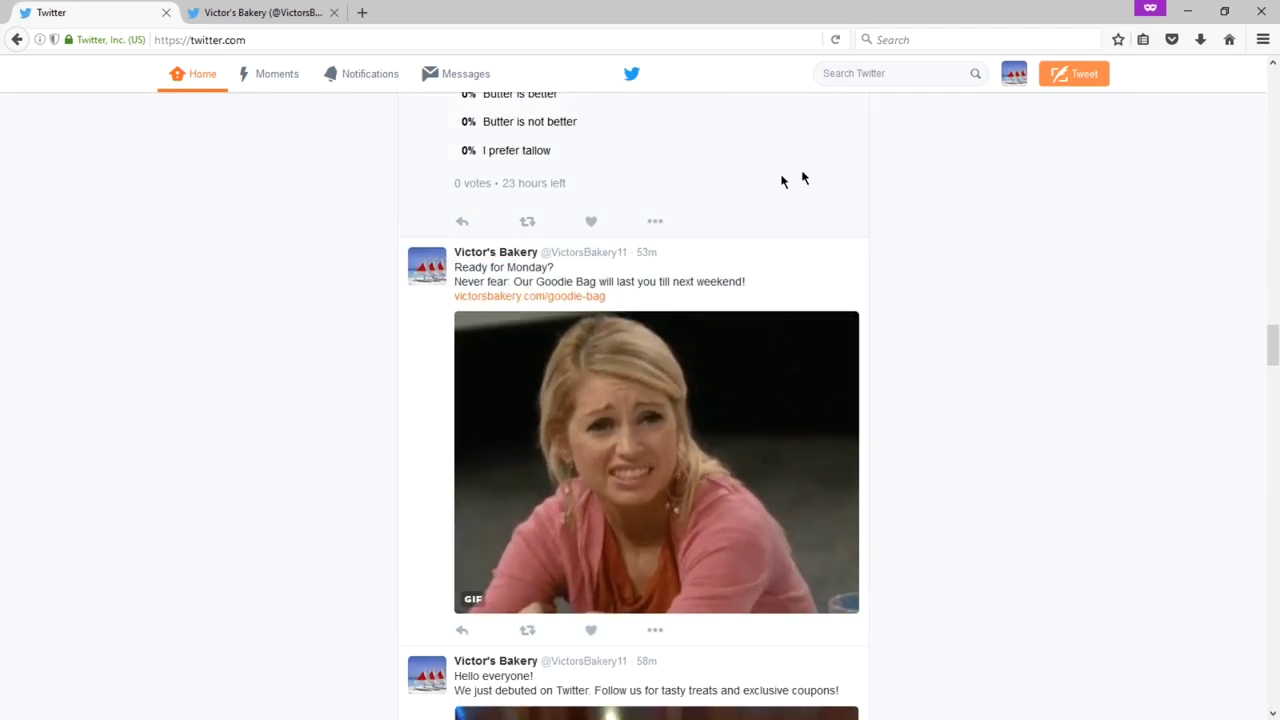
click(1019, 76)
click(1015, 107)
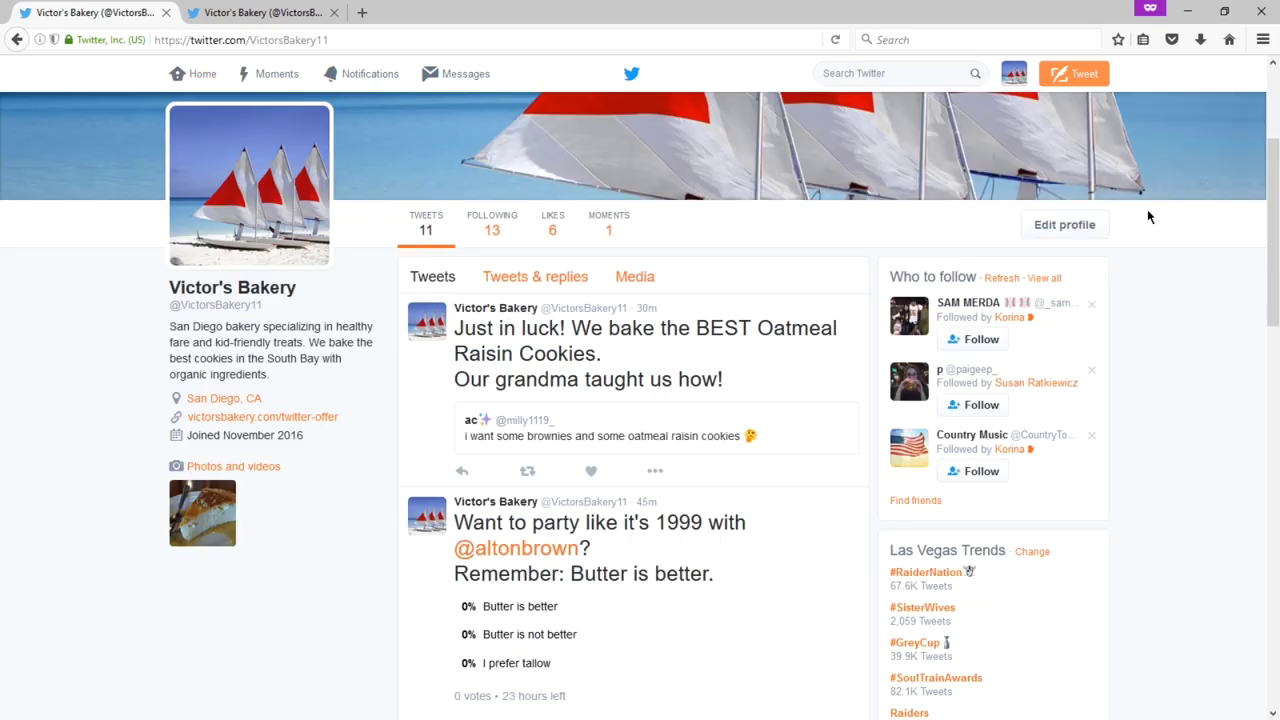